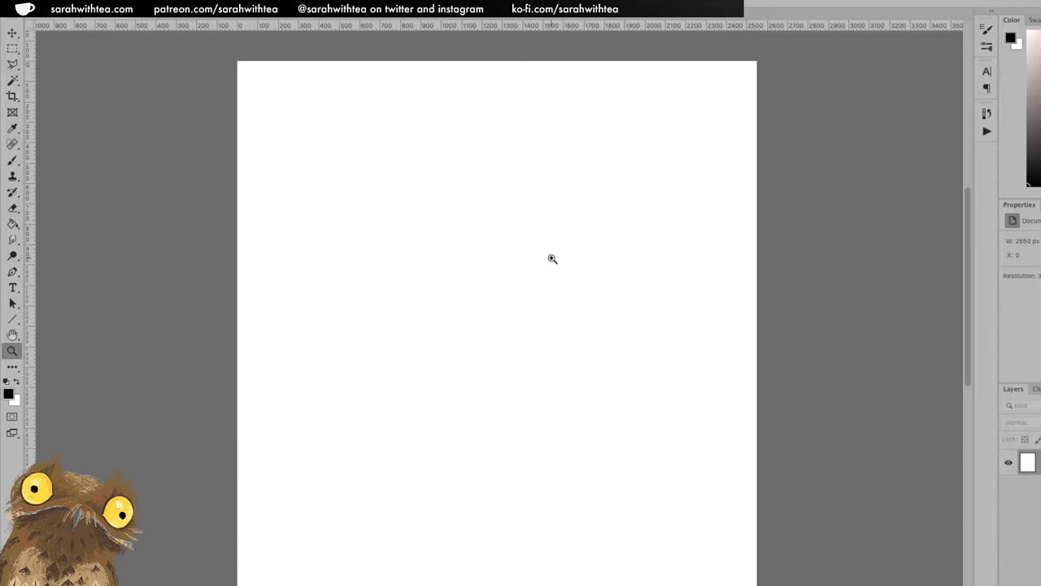
- Add a new empty layer above the background and choose the KYLE Ultimate Pencil Soft 10px brush
key("alt+shift+super+n")
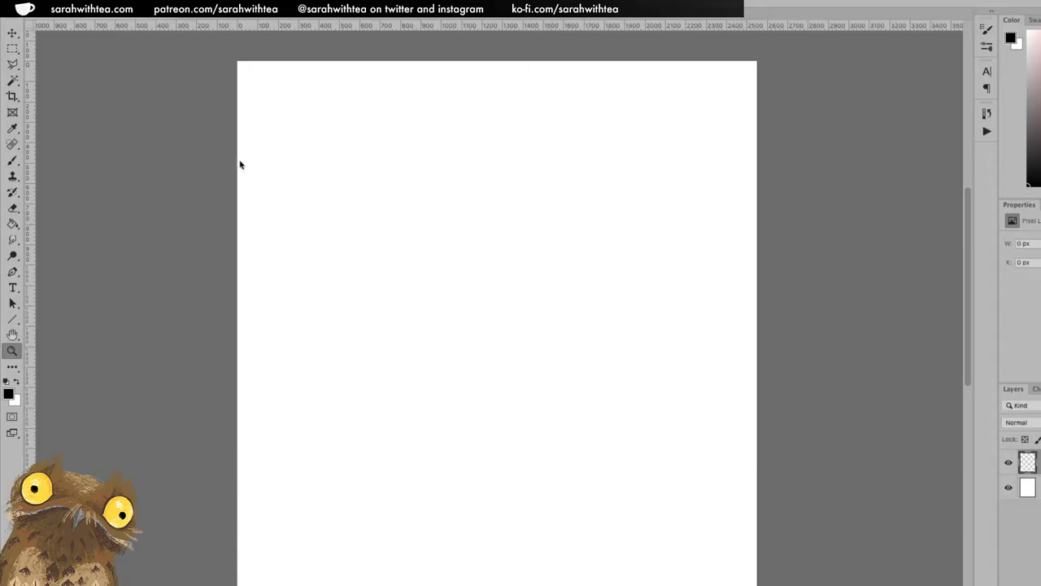
key("b")
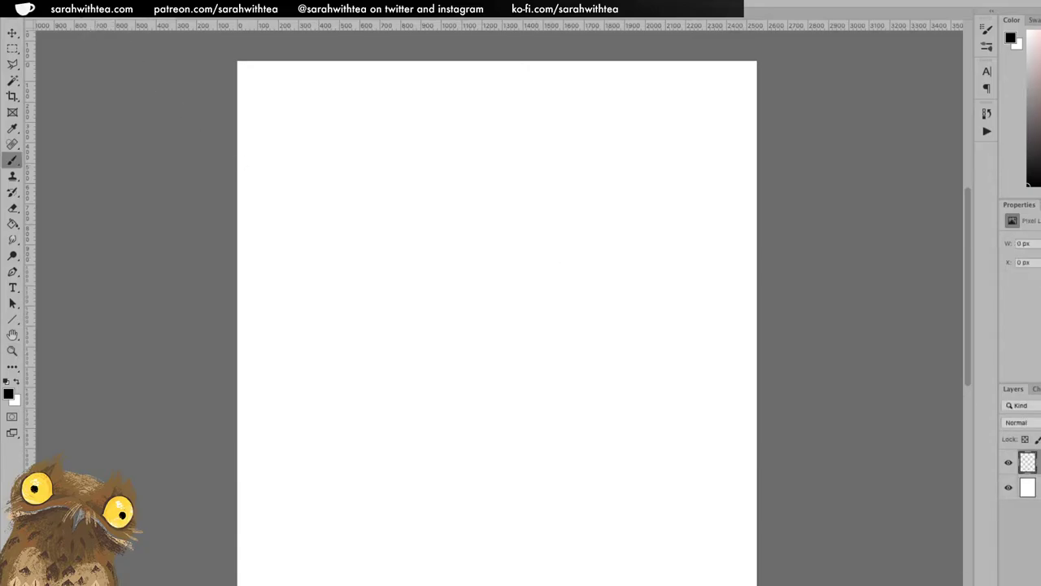
left_click(45, 10)
left_click_drag(214, 53, 231, 156)
scroll(230, 156, "down", 3)
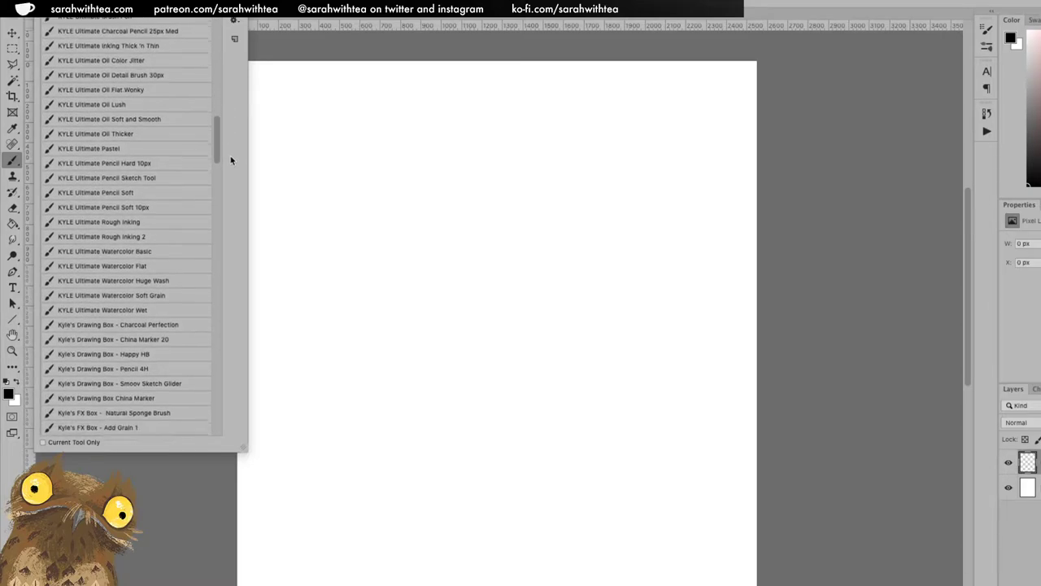
left_click(161, 192)
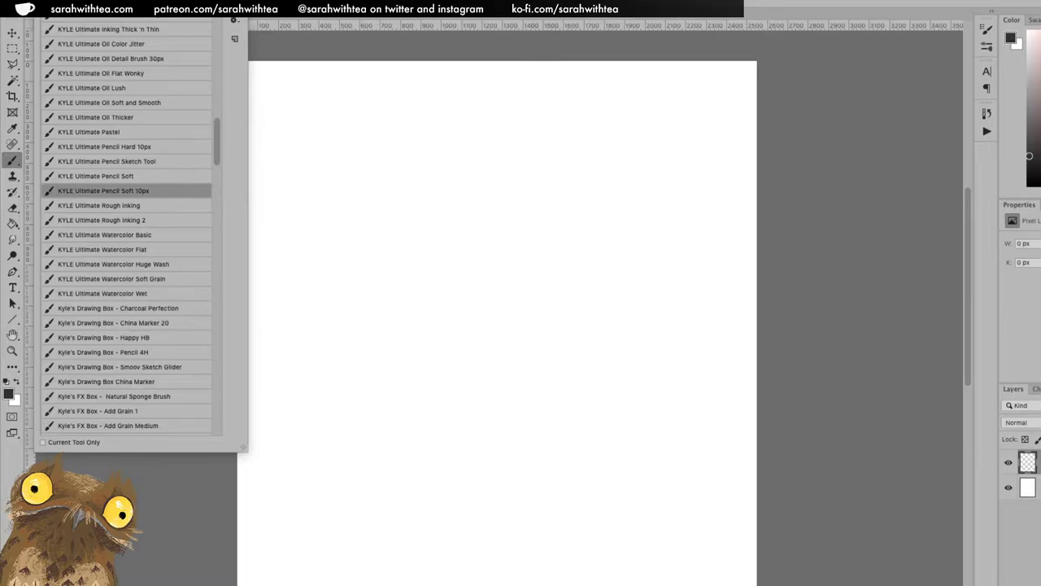
key("Return")
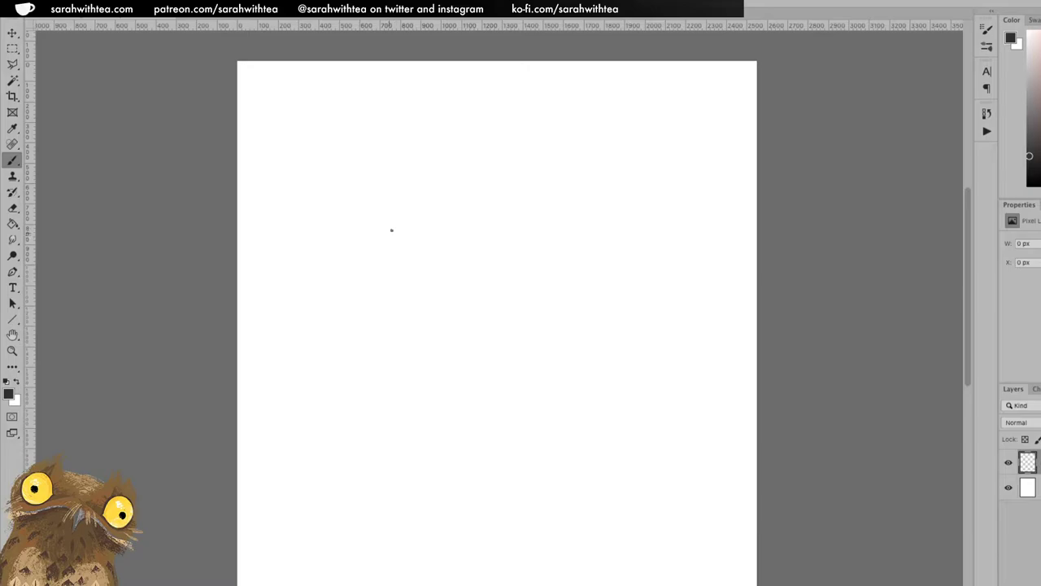
- Sketch the axolotl's head outline and eye, the far gill stalks and a long back line running to the tail tip
mouse_move(385, 235)
left_mouse_down()
mouse_move(366, 275)
mouse_move(383, 284)
mouse_move(435, 261)
left_mouse_up()
mouse_move(387, 231)
left_mouse_down()
mouse_move(397, 202)
mouse_move(406, 198)
mouse_move(391, 227)
mouse_move(410, 205)
left_mouse_up()
mouse_move(399, 223)
left_mouse_down()
mouse_move(411, 205)
mouse_move(403, 225)
mouse_move(499, 178)
mouse_move(638, 154)
mouse_move(620, 155)
left_mouse_up()
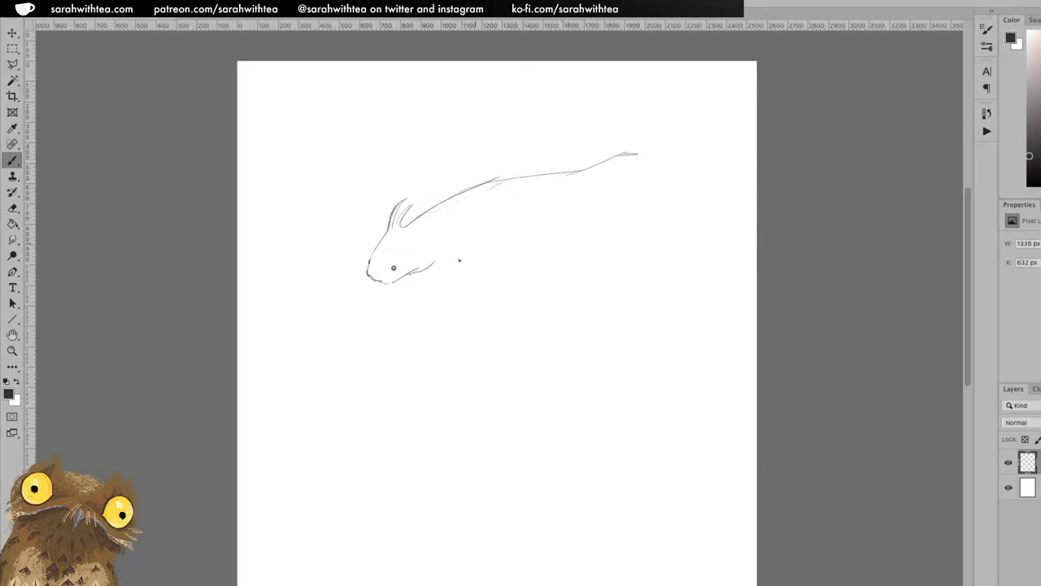
- Sketch three curved gill stalks on the near side of the axolotl's head, redrawing unsatisfactory strokes
left_click_drag(432, 262, 428, 238)
key("ctrl+z")
mouse_move(434, 262)
left_mouse_down()
mouse_move(470, 258)
mouse_move(468, 238)
mouse_move(441, 219)
mouse_move(454, 209)
mouse_move(433, 239)
mouse_move(456, 210)
left_mouse_up()
key("ctrl+z")
mouse_move(440, 241)
left_mouse_down()
mouse_move(477, 229)
mouse_move(459, 240)
left_mouse_up()
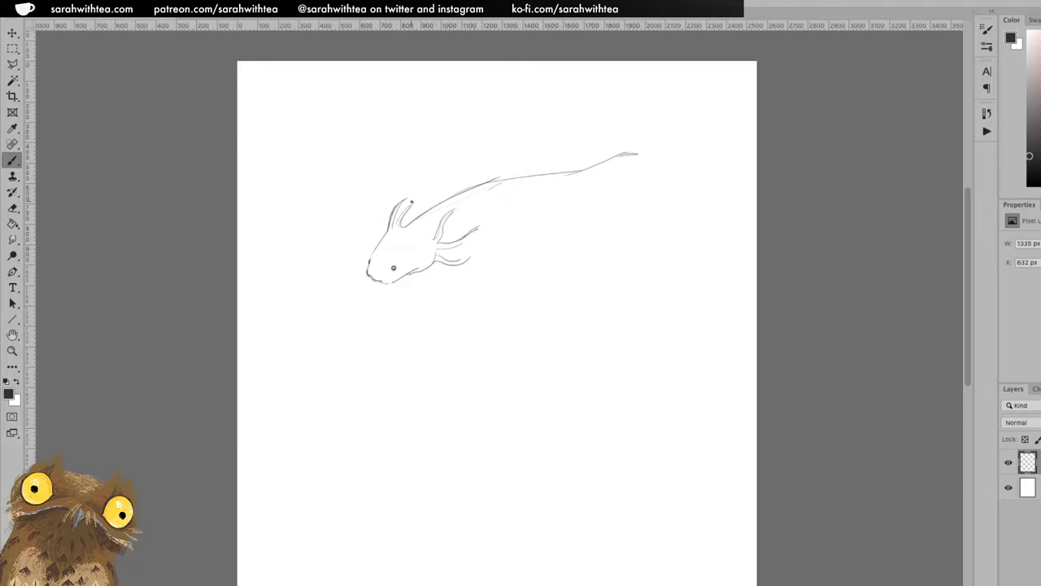
- Add short feathery filaments to the far gill stalks and reinforce the forehead line
key("super+z")
left_click_drag(395, 224, 419, 202)
key("ctrl+z")
left_click_drag(409, 213, 415, 208)
left_click_drag(370, 254, 384, 238)
- Darken the far side of the head and draw the far front foot with pointed toes beside it
key("z")
left_click(398, 248)
left_click(399, 248)
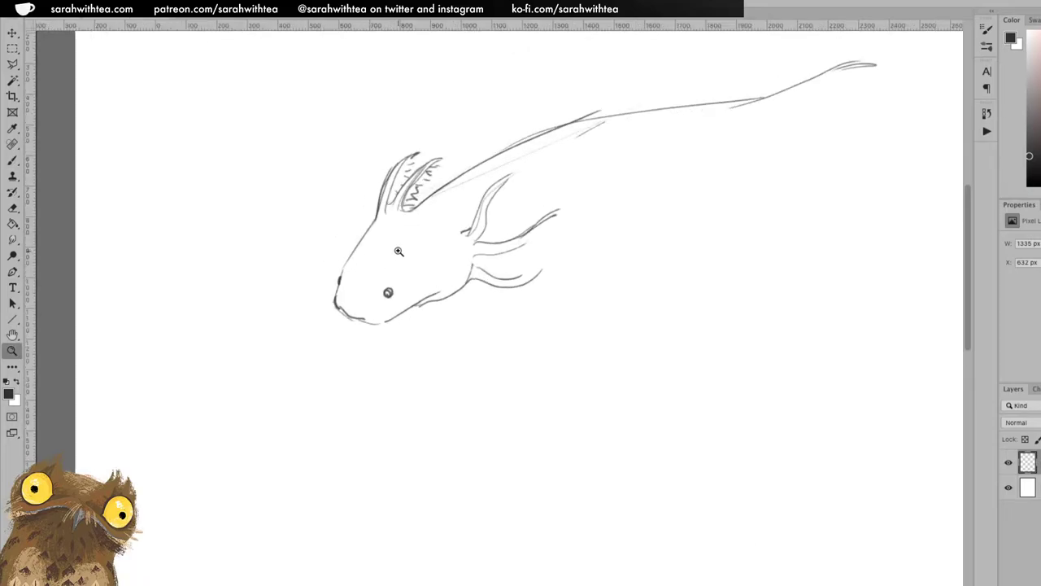
key("b")
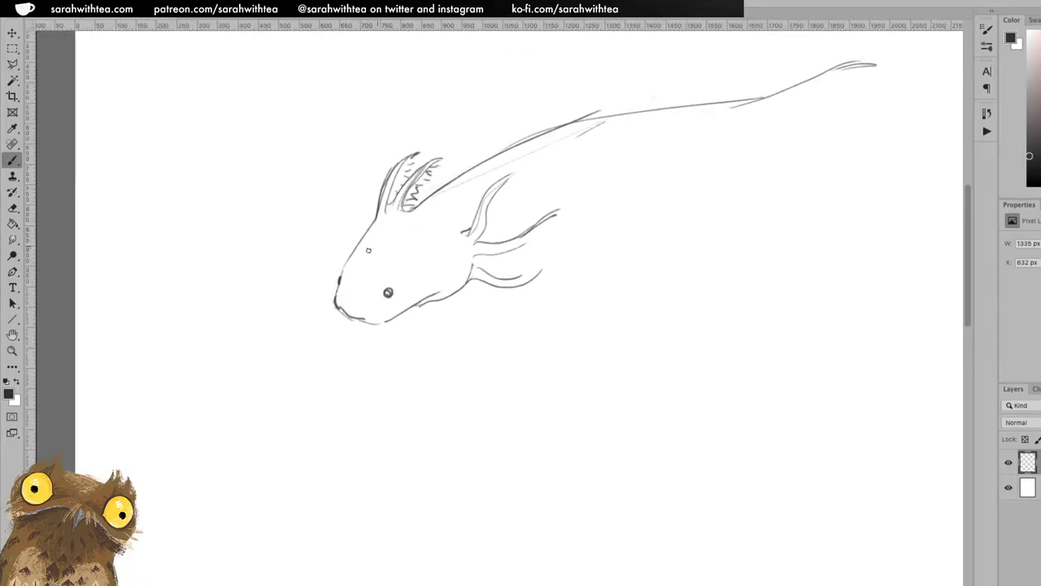
left_click_drag(376, 218, 341, 268)
mouse_move(420, 200)
left_mouse_down()
mouse_move(424, 186)
mouse_move(404, 188)
left_mouse_up()
mouse_move(372, 222)
left_mouse_down()
mouse_move(348, 222)
mouse_move(334, 243)
mouse_move(351, 238)
mouse_move(344, 252)
mouse_move(349, 231)
mouse_move(340, 246)
mouse_move(357, 236)
mouse_move(332, 221)
left_mouse_up()
key("ctrl+z")
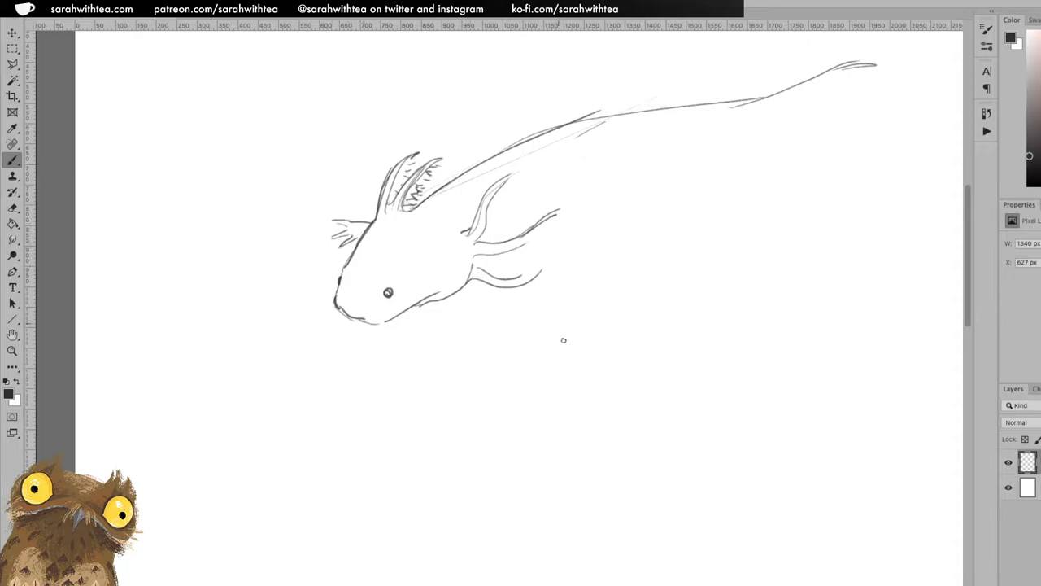
key("ctrl+z")
key("ctrl+z")
mouse_move(374, 216)
left_mouse_down()
mouse_move(334, 220)
mouse_move(356, 226)
mouse_move(339, 248)
mouse_move(359, 239)
mouse_move(331, 238)
mouse_move(348, 229)
mouse_move(335, 221)
mouse_move(378, 216)
left_mouse_up()
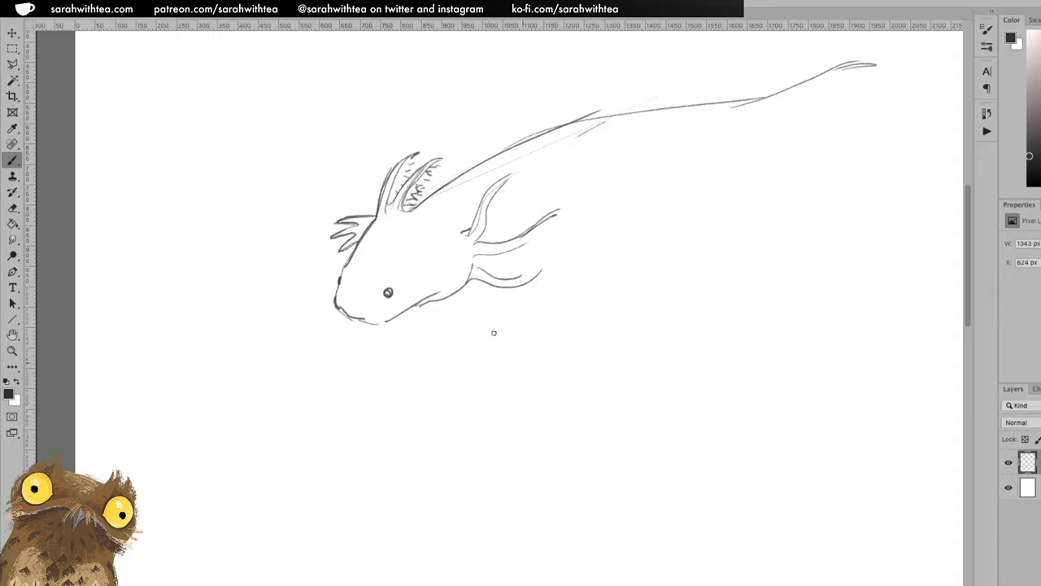
- Reinforce the mouth and jaw line, add filaments to the uppermost near gill, and place short contour strokes on the flank
left_click_drag(414, 305, 423, 306)
left_click_drag(355, 319, 388, 321)
mouse_move(507, 178)
left_mouse_down()
mouse_move(526, 171)
mouse_move(491, 236)
left_mouse_up()
left_click_drag(559, 190, 537, 201)
left_click_drag(615, 169, 590, 176)
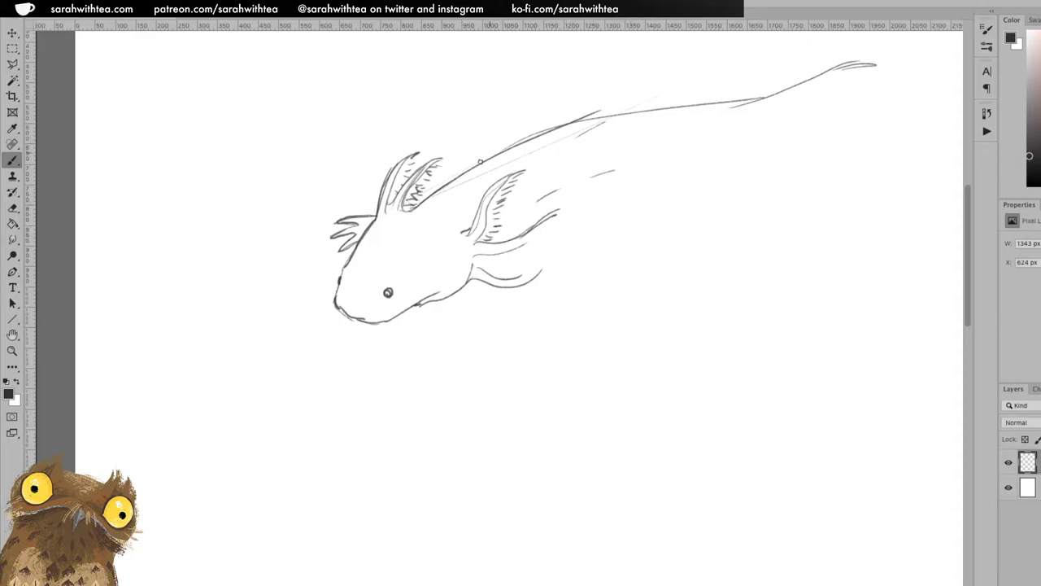
- Draw a fin line above the back and add feathery filaments to the two lower near-side gills
left_click_drag(501, 153, 782, 69)
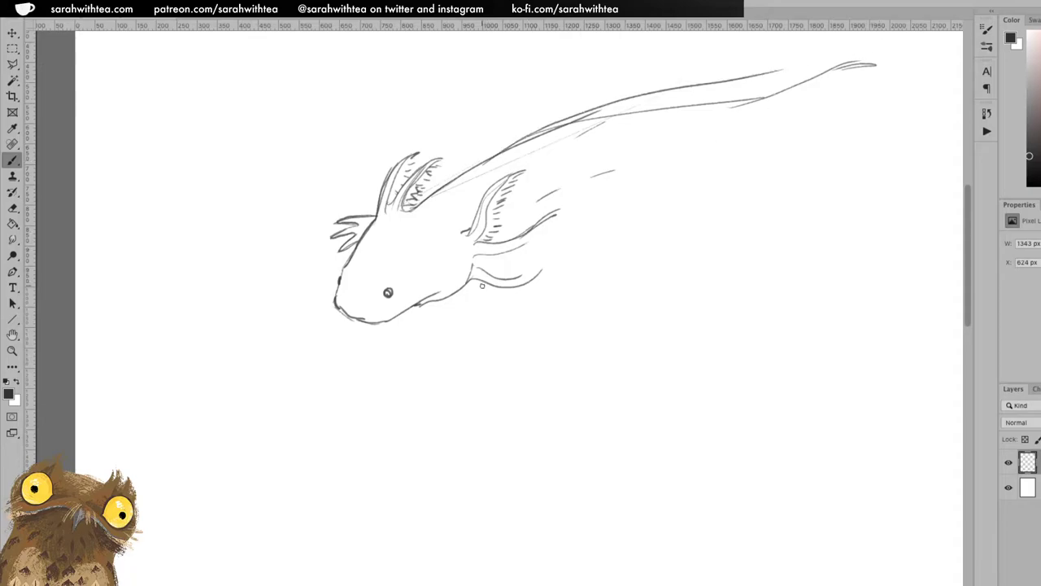
mouse_move(473, 278)
left_mouse_down()
mouse_move(530, 291)
mouse_move(559, 259)
mouse_move(546, 278)
left_mouse_up()
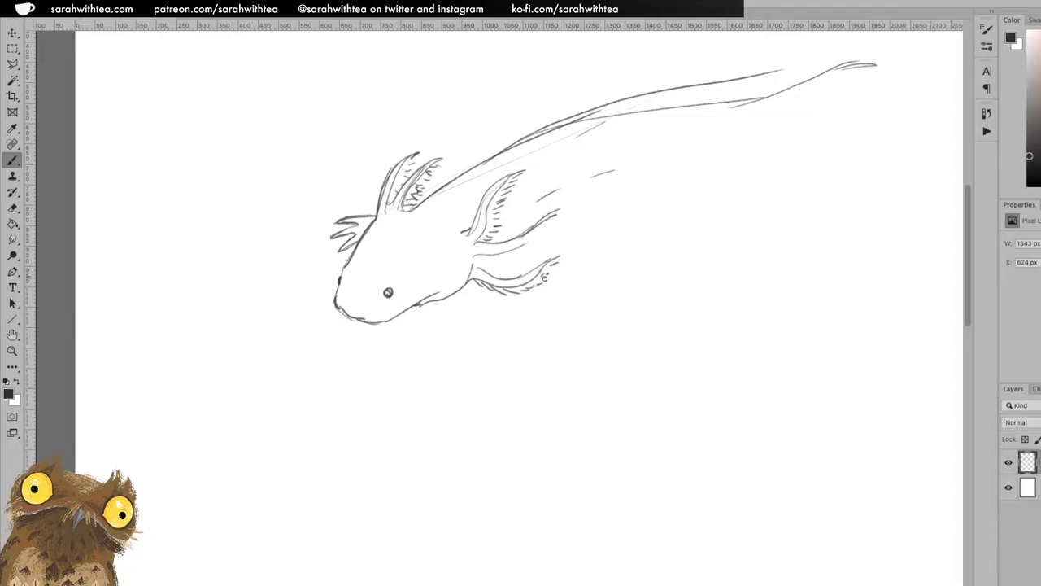
mouse_move(557, 218)
left_mouse_down()
mouse_move(571, 212)
mouse_move(545, 227)
mouse_move(558, 231)
left_mouse_up()
mouse_move(478, 263)
left_mouse_down()
mouse_move(511, 267)
mouse_move(556, 236)
mouse_move(555, 219)
mouse_move(529, 239)
left_mouse_up()
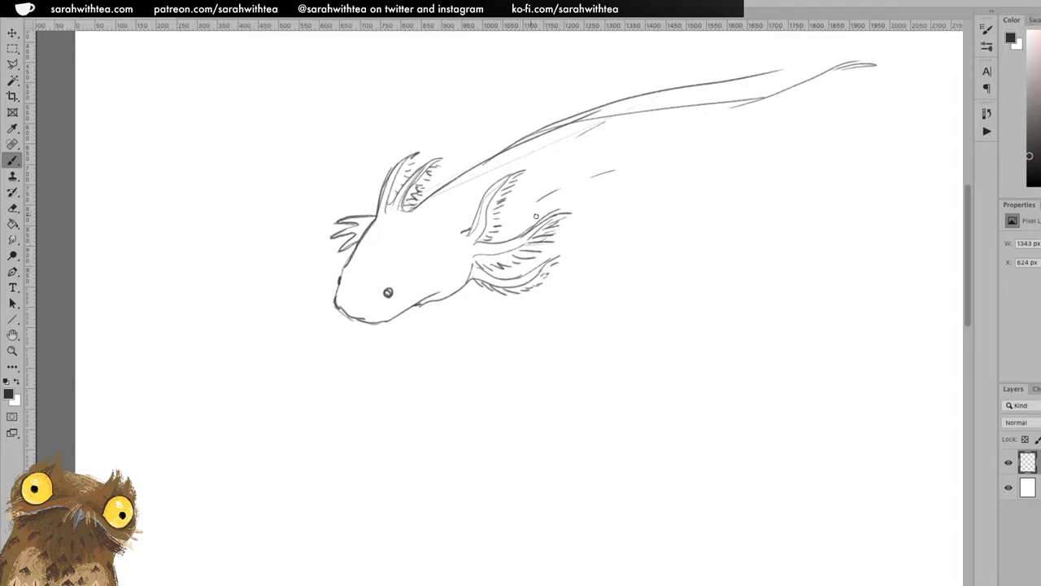
- Draw the belly contour behind the gills with curved rib folds along the side
mouse_move(630, 188)
left_mouse_down()
mouse_move(615, 224)
mouse_move(623, 209)
mouse_move(553, 264)
left_mouse_up()
left_click_drag(587, 204, 591, 232)
mouse_move(601, 193)
left_mouse_down()
mouse_move(607, 226)
mouse_move(573, 241)
left_mouse_up()
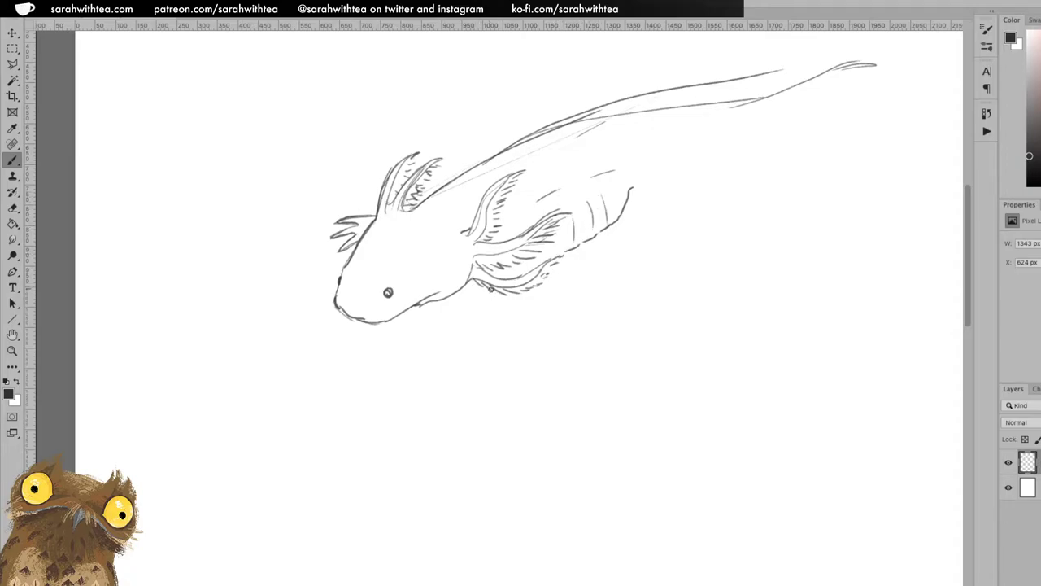
- Draw the near front leg below the gills with a pointed-toed foot, undoing and redrawing strokes as needed
mouse_move(496, 295)
left_mouse_down()
mouse_move(477, 328)
mouse_move(488, 316)
mouse_move(457, 332)
left_mouse_up()
mouse_move(518, 301)
left_mouse_down()
mouse_move(500, 336)
mouse_move(496, 328)
mouse_move(502, 344)
mouse_move(475, 336)
mouse_move(469, 345)
mouse_move(503, 345)
mouse_move(476, 329)
mouse_move(454, 337)
mouse_move(482, 327)
left_mouse_up()
key("ctrl+z")
key("ctrl+z")
key("ctrl+z")
key("ctrl+z")
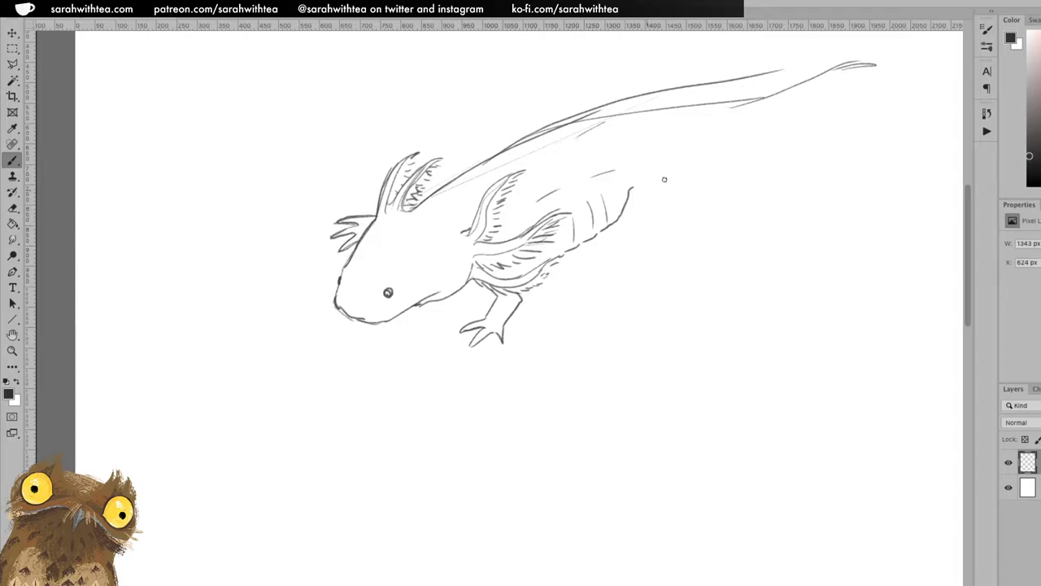
- Sketch the near hind leg at the end of the belly with rough toe lines
mouse_move(640, 190)
left_mouse_down()
mouse_move(621, 214)
mouse_move(636, 257)
left_mouse_up()
key("ctrl+z")
mouse_move(643, 196)
left_mouse_down()
mouse_move(653, 225)
mouse_move(694, 249)
mouse_move(638, 253)
mouse_move(646, 265)
left_mouse_up()
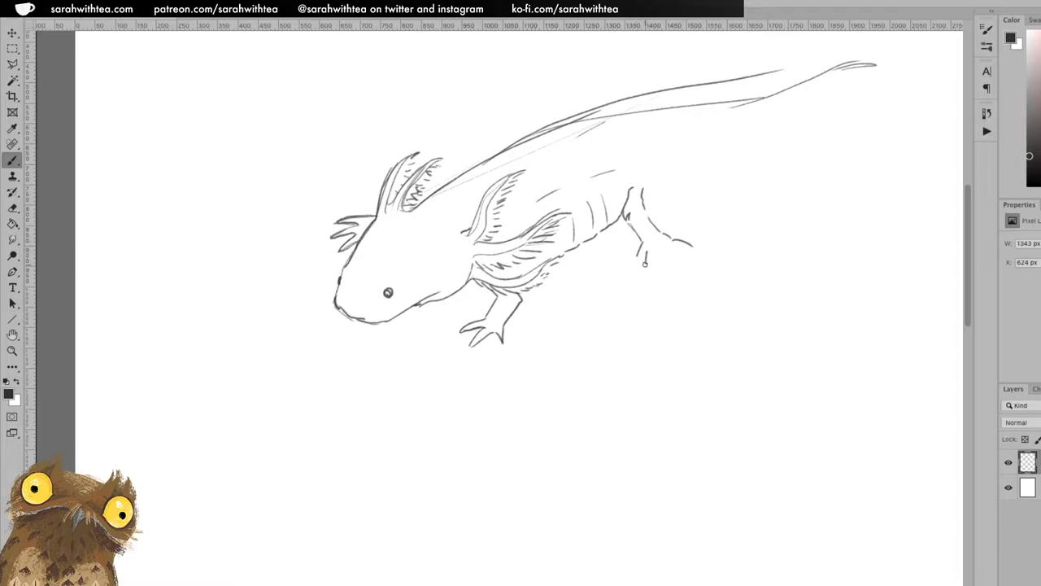
- Sketch the underside of the tail from the hind leg and from the tail tip, redoing the strokes in between
left_click_drag(643, 187, 779, 120)
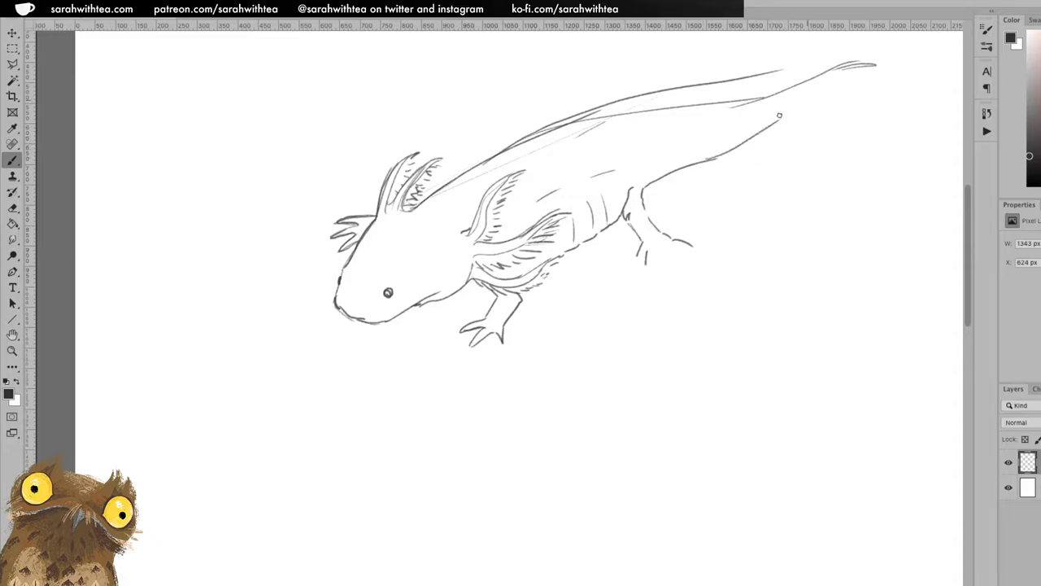
key("ctrl+z")
mouse_move(877, 65)
left_mouse_down()
mouse_move(843, 73)
mouse_move(714, 153)
left_mouse_up()
key("ctrl+z")
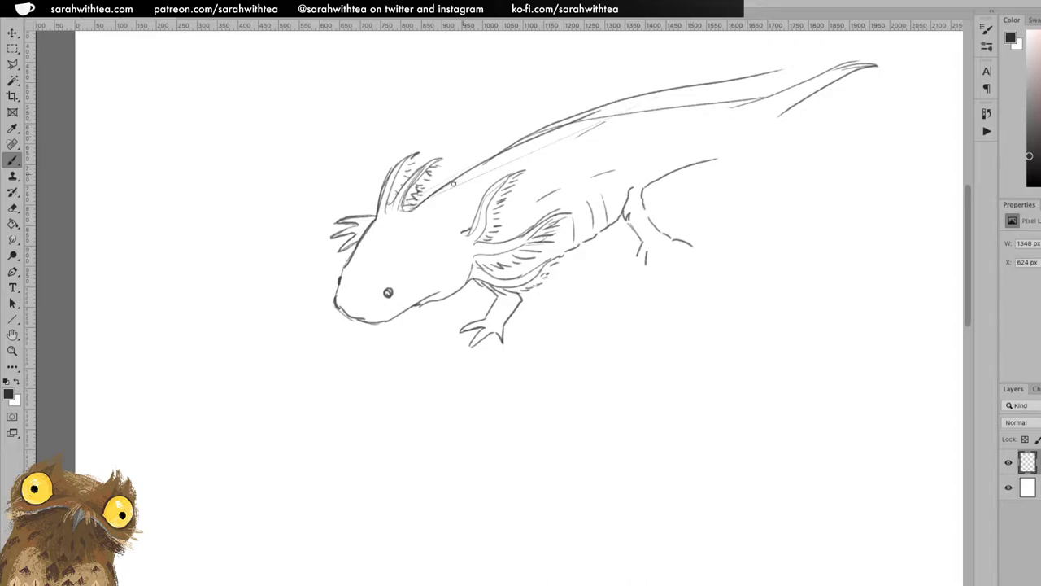
- Darken the back contour and tail underside through to the tip, and start a lower fin edge behind the hind leg
mouse_move(438, 190)
left_mouse_down()
mouse_move(589, 119)
mouse_move(559, 129)
mouse_move(677, 109)
left_mouse_up()
key("super+z")
left_click_drag(600, 120, 678, 109)
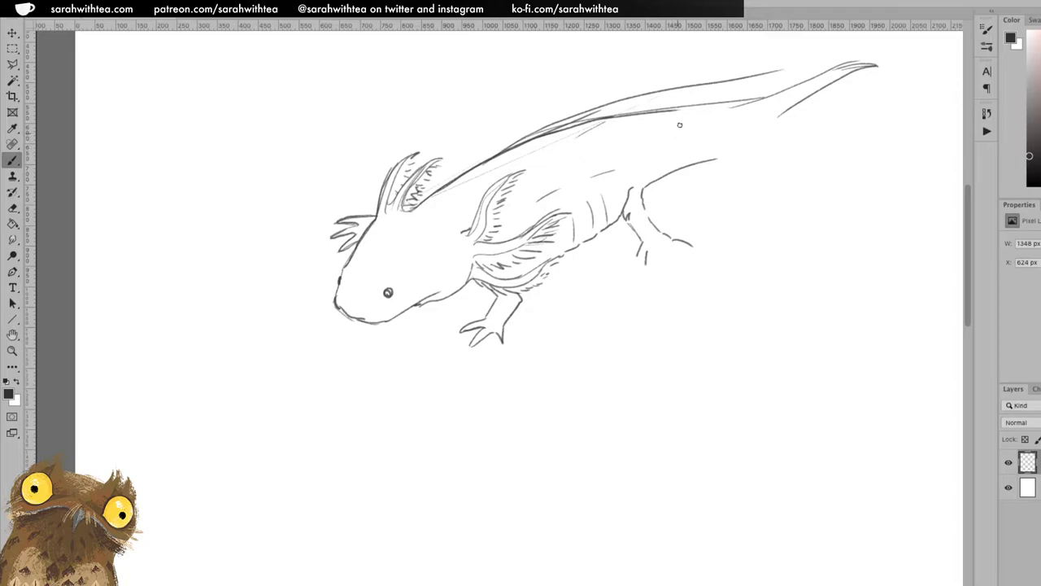
left_click_drag(674, 110, 878, 67)
mouse_move(643, 186)
left_mouse_down()
mouse_move(744, 146)
mouse_move(849, 74)
left_mouse_up()
mouse_move(780, 167)
left_mouse_down()
mouse_move(646, 263)
mouse_move(475, 311)
mouse_move(565, 298)
left_mouse_up()
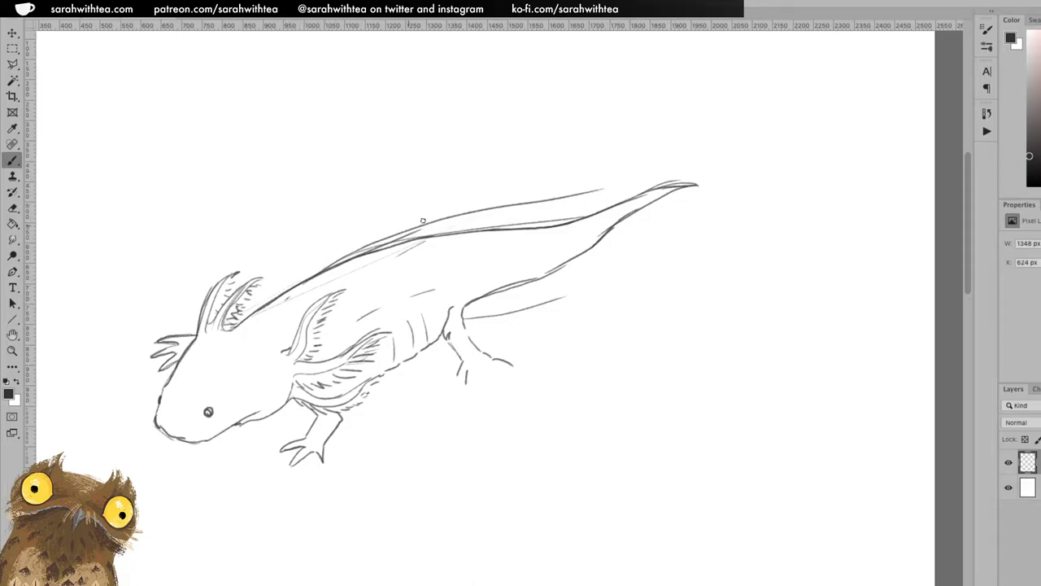
- Reinforce the back contour and erase the old fin line above the tail
mouse_move(283, 303)
left_mouse_down()
mouse_move(334, 270)
mouse_move(426, 241)
left_mouse_up()
key("e")
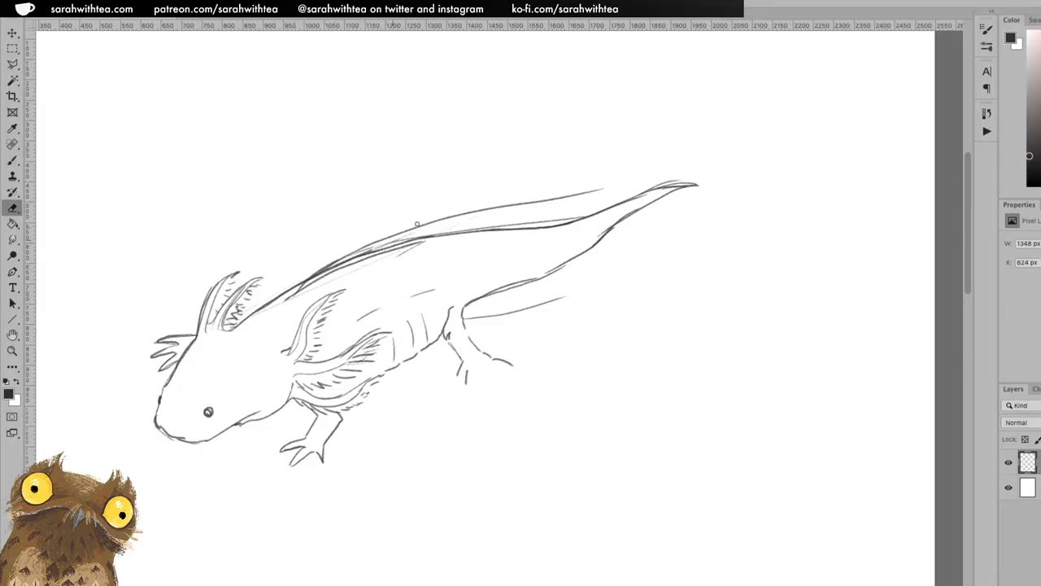
key("b")
left_click_drag(590, 191, 732, 167)
key("ctrl+z")
key("e")
mouse_move(602, 190)
left_mouse_down()
mouse_move(487, 208)
mouse_move(597, 194)
left_mouse_up()
left_click_drag(513, 203, 446, 218)
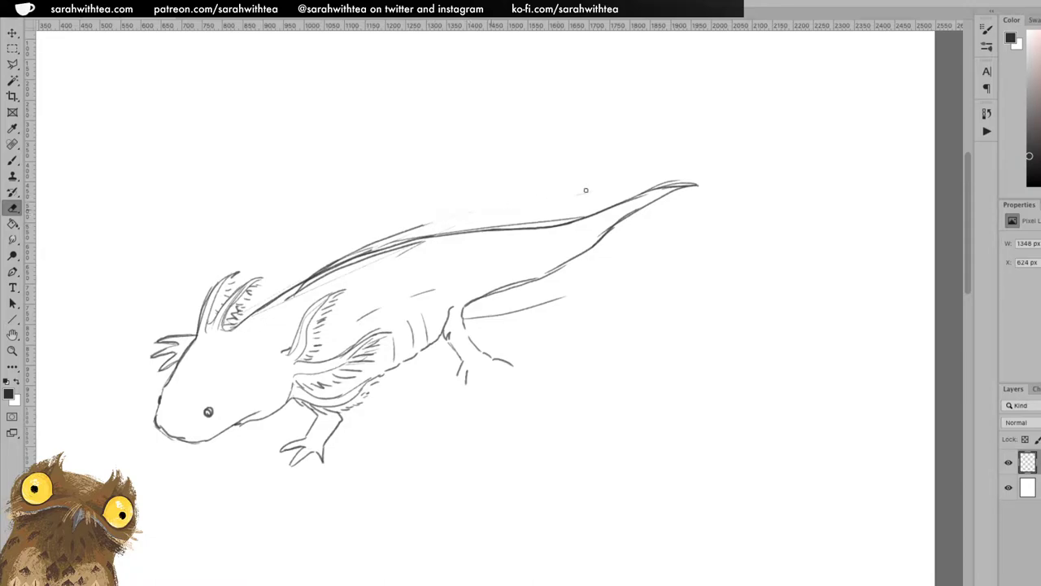
- Draw broad upper and lower tail fin edges meeting beyond the tail tip, and erase the doubled line near the tip
key("b")
mouse_move(411, 228)
left_mouse_down()
mouse_move(504, 178)
mouse_move(651, 163)
mouse_move(720, 172)
left_mouse_up()
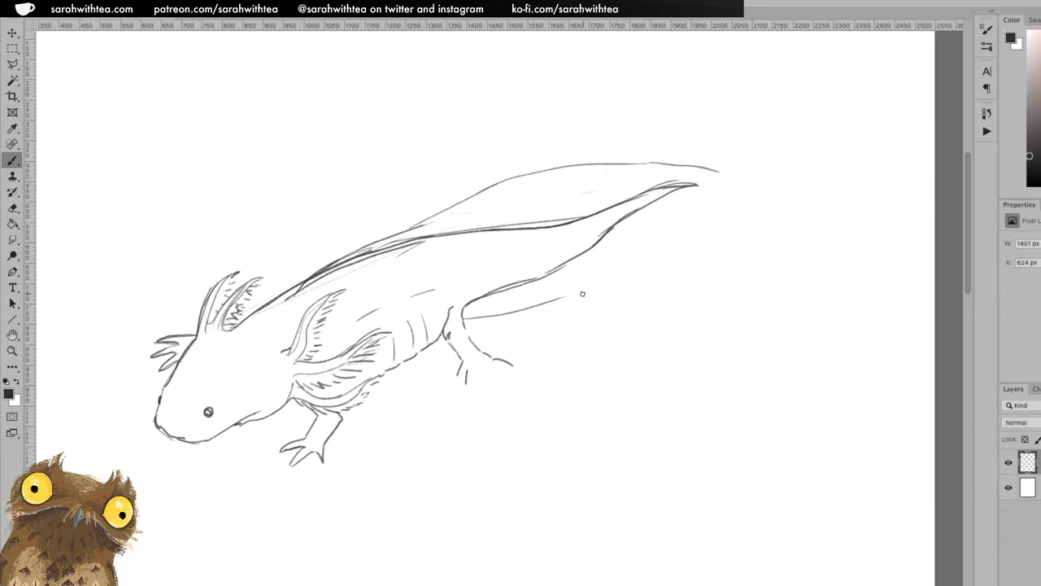
mouse_move(564, 297)
left_mouse_down()
mouse_move(614, 277)
mouse_move(625, 251)
mouse_move(605, 279)
mouse_move(621, 275)
mouse_move(726, 177)
left_mouse_up()
left_click_drag(722, 175, 594, 163)
key("e")
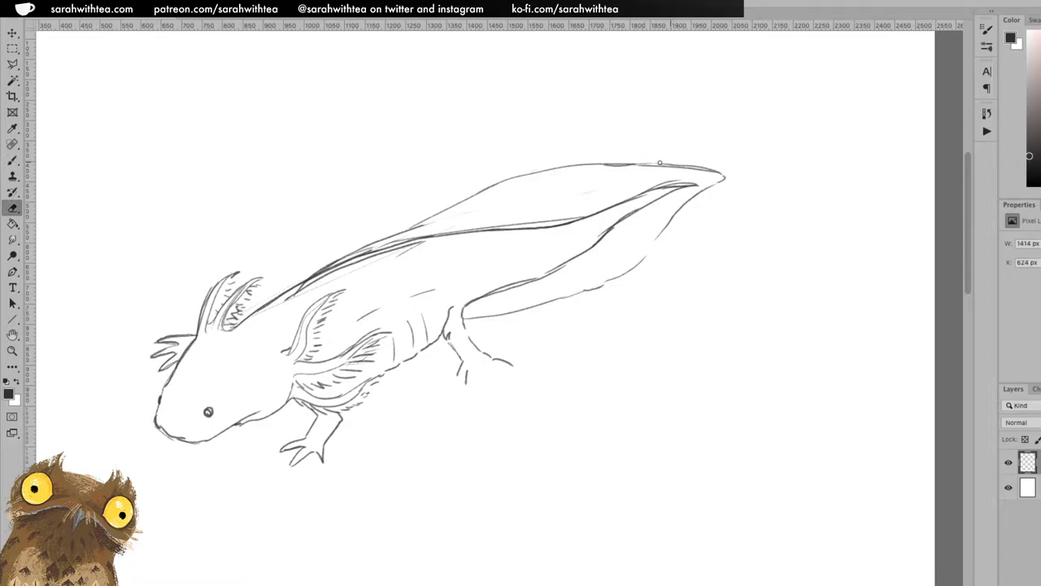
mouse_move(701, 167)
left_mouse_down()
mouse_move(668, 163)
mouse_move(718, 170)
left_mouse_up()
- Add small ticks and a dashed line along the middle of the tail, plus short marks on the flank
key("b")
left_click_drag(450, 286, 473, 284)
mouse_move(480, 278)
left_mouse_down()
mouse_move(550, 255)
mouse_move(607, 219)
left_mouse_up()
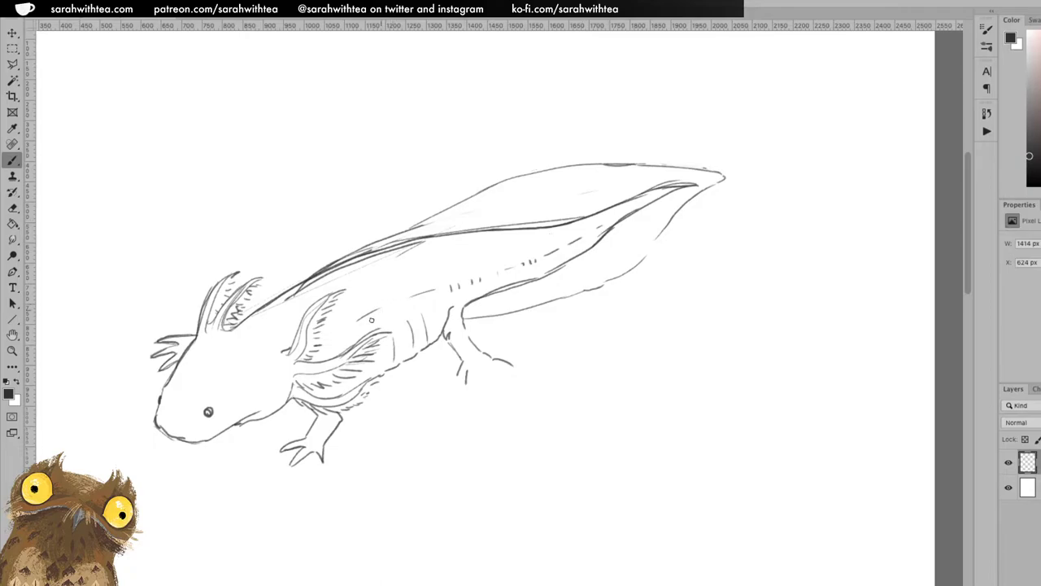
mouse_move(367, 311)
left_mouse_down()
mouse_move(370, 319)
mouse_move(421, 296)
left_mouse_up()
key("super+z")
- Clean up and redraw the outer edge of the farthest gill stalk with a longer tip
key("e")
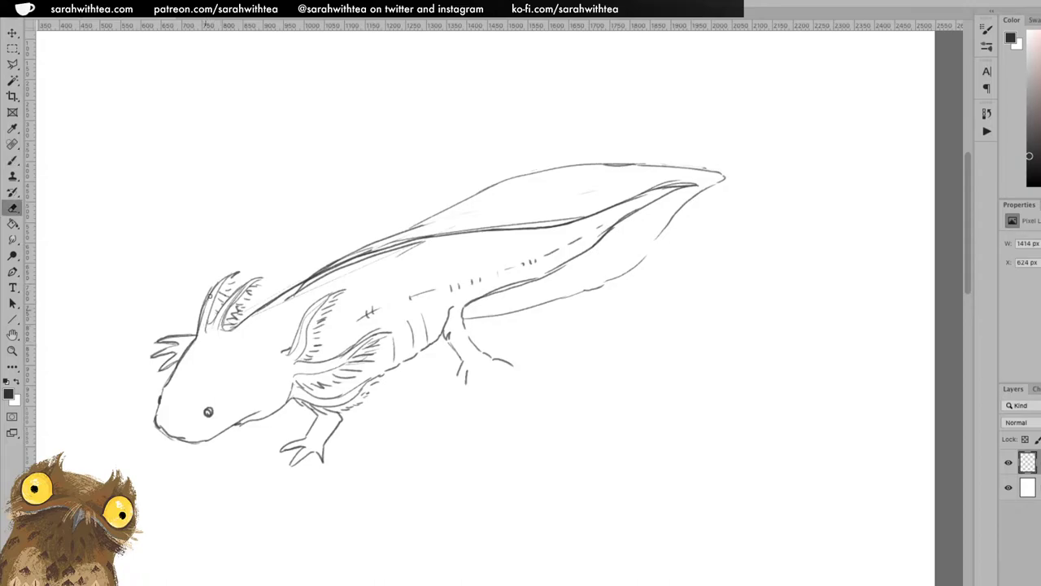
mouse_move(201, 324)
left_mouse_down()
mouse_move(210, 294)
mouse_move(237, 272)
mouse_move(209, 292)
mouse_move(246, 265)
left_mouse_up()
key("b")
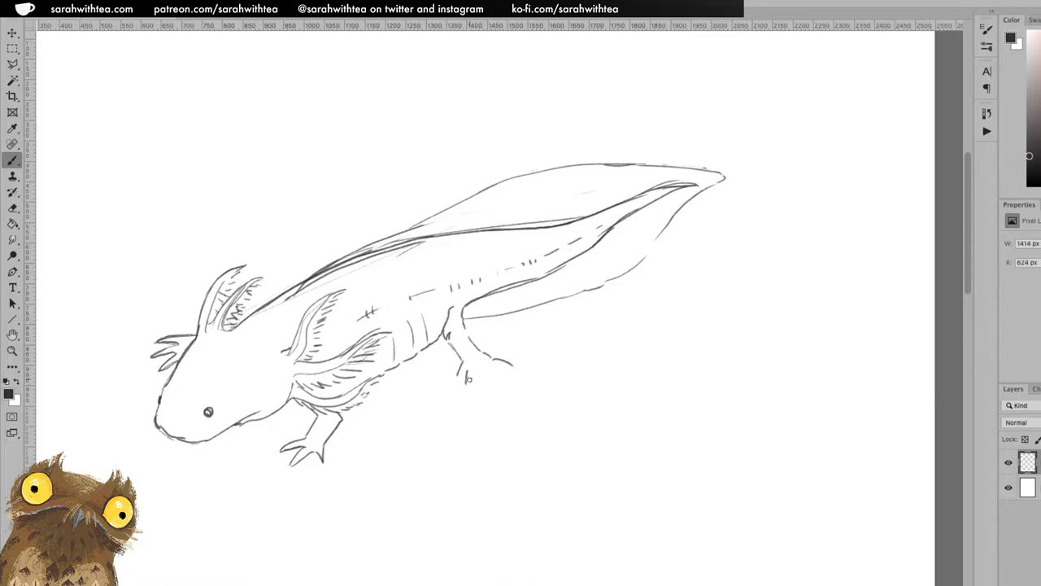
- Draw the pointed toes of the near hind foot and add short tick marks to the lower tail fin
mouse_move(471, 368)
left_mouse_down()
mouse_move(466, 383)
mouse_move(476, 385)
mouse_move(485, 370)
mouse_move(500, 381)
mouse_move(512, 365)
left_mouse_up()
mouse_move(500, 362)
left_mouse_down()
mouse_move(512, 370)
mouse_move(456, 379)
mouse_move(463, 363)
left_mouse_up()
key("ctrl+z")
- Erase the doubled sketch lines along the upper back and the top of the tail
key("e")
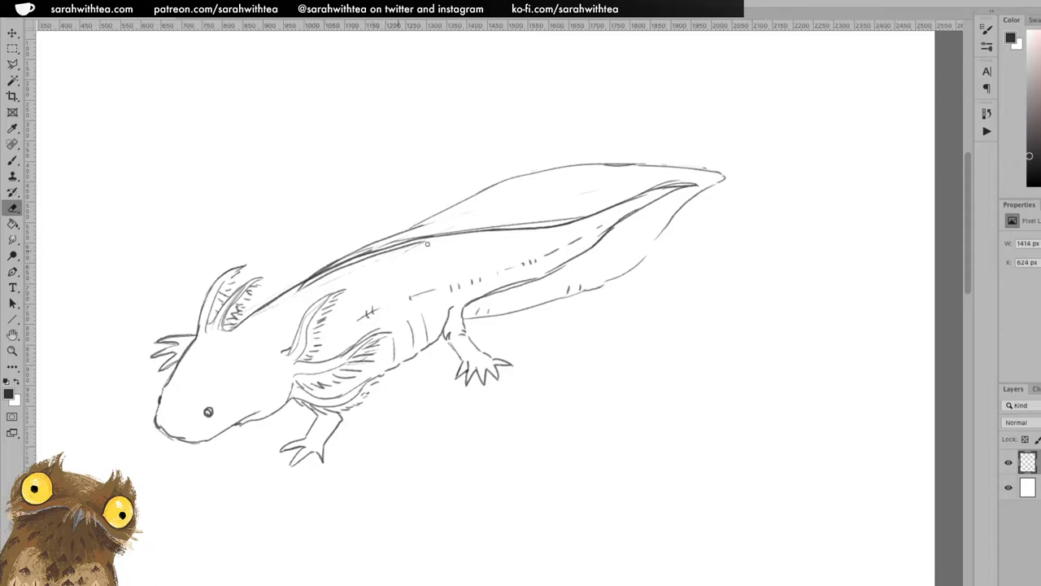
left_click_drag(329, 268, 405, 234)
left_click_drag(454, 231, 583, 217)
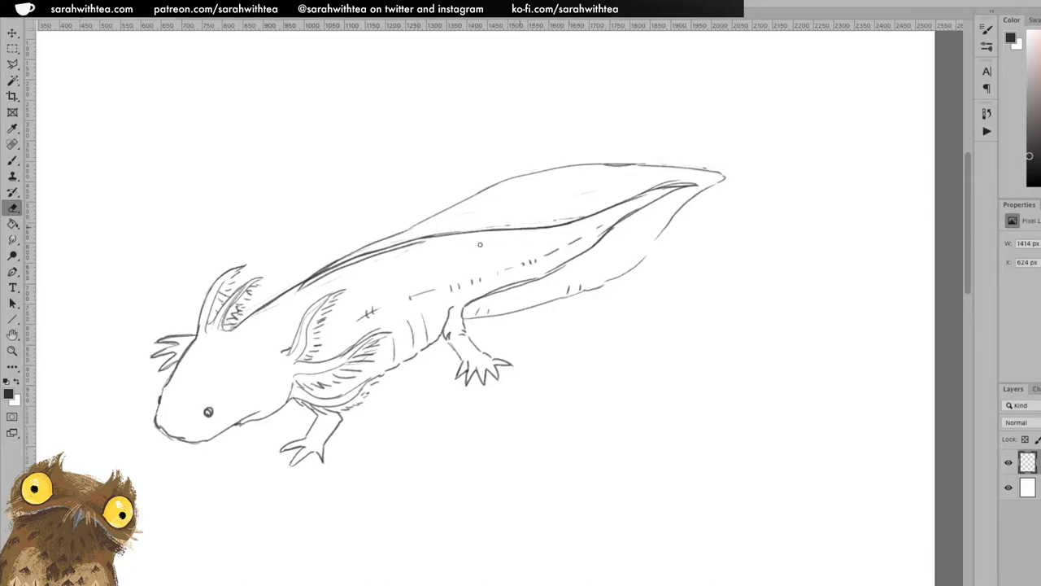
- Strengthen the back contour and both tail fin edges with wavy folds, and erase stray marks around the upper fin
key("b")
left_click_drag(294, 293, 350, 258)
left_click_drag(411, 244, 506, 224)
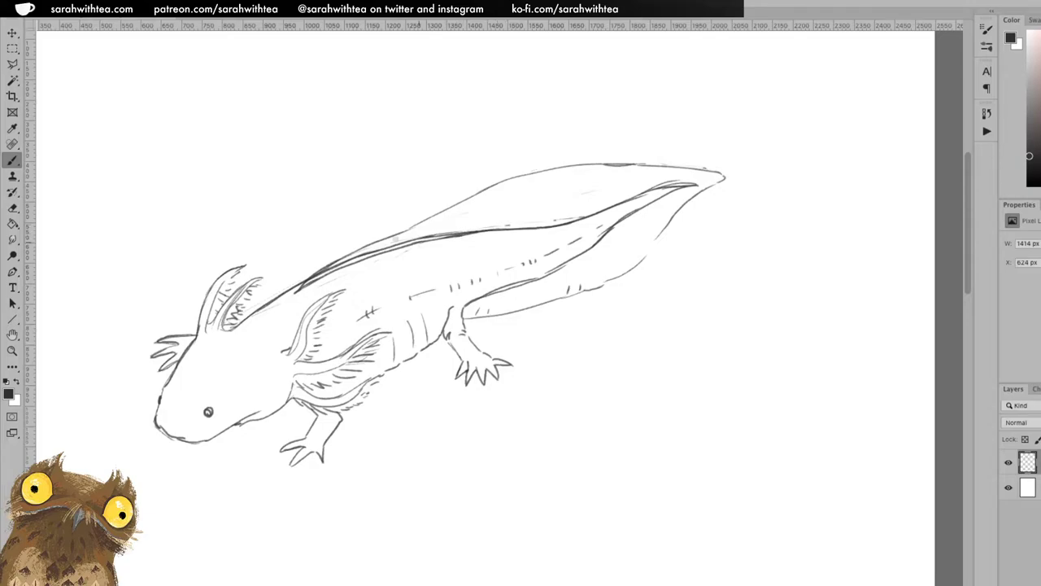
mouse_move(309, 275)
left_mouse_down()
mouse_move(459, 200)
mouse_move(413, 225)
mouse_move(542, 174)
left_mouse_up()
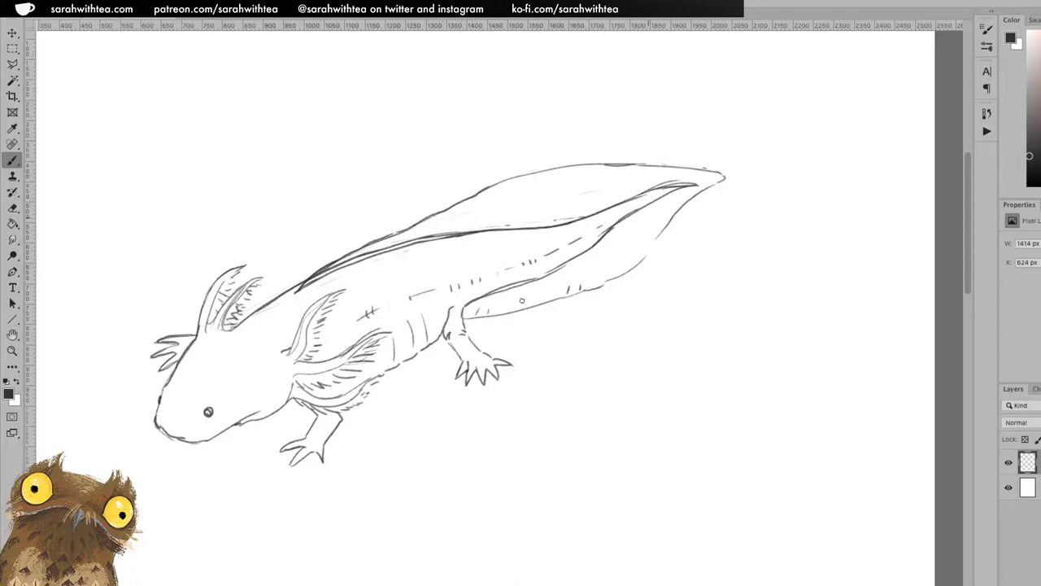
mouse_move(462, 317)
left_mouse_down()
mouse_move(622, 280)
mouse_move(606, 285)
mouse_move(607, 269)
mouse_move(636, 267)
mouse_move(661, 227)
left_mouse_up()
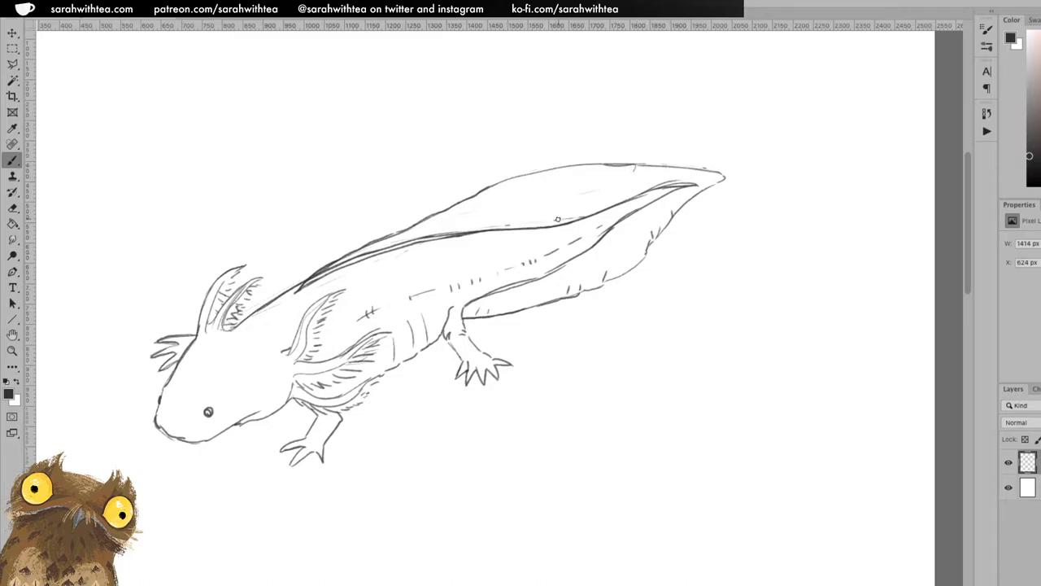
key("e")
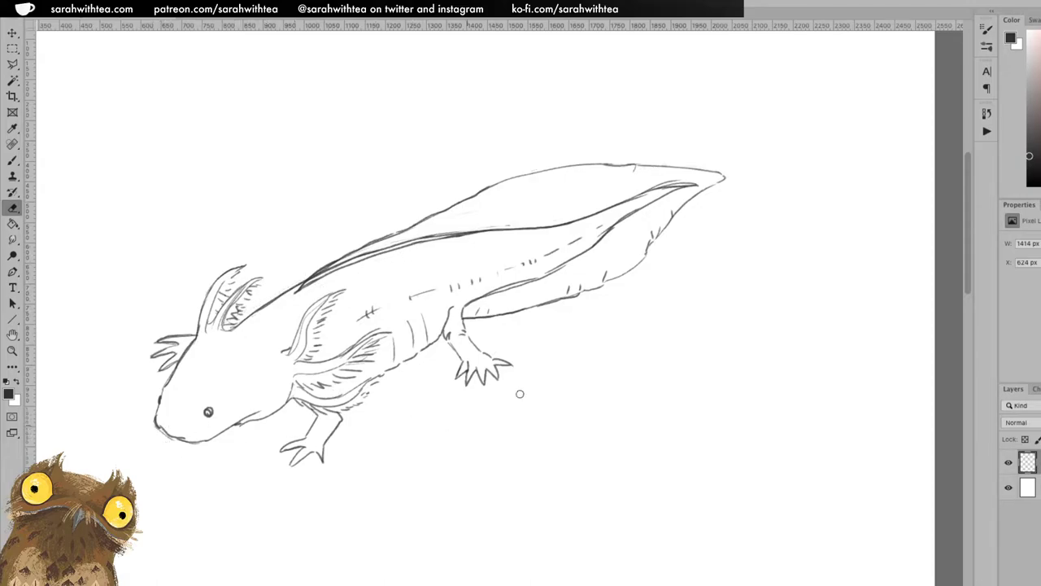
- Move the finished axolotl sketch down to the lower part of the page, slightly closer to the left edge
key("z")
left_click(527, 358, "alt")
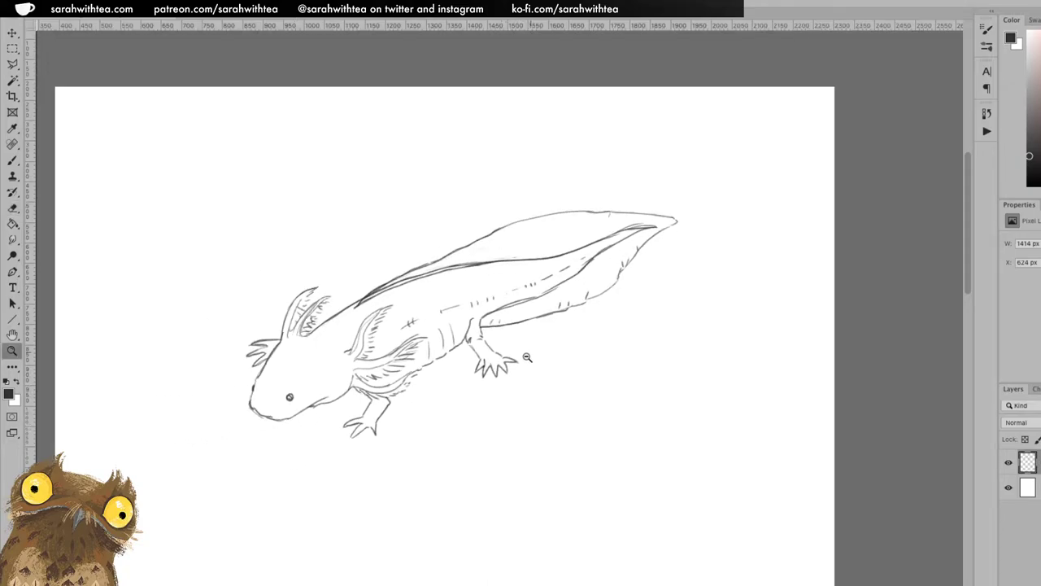
left_click(528, 361, "alt")
left_click(528, 370, "alt")
left_click(523, 389, "alt")
key("v")
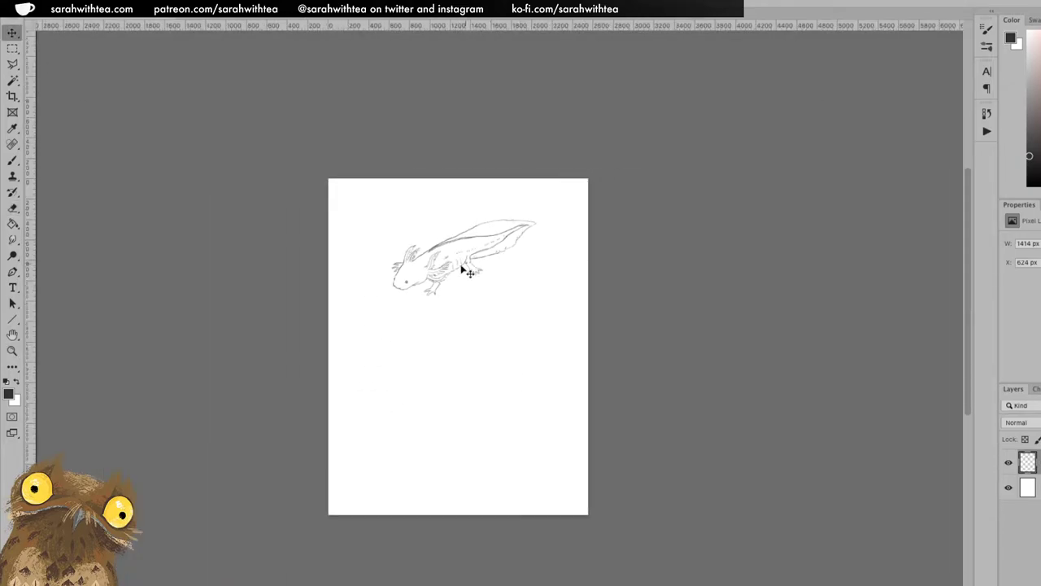
mouse_move(434, 290)
left_mouse_down()
mouse_move(420, 436)
mouse_move(404, 480)
left_mouse_up()
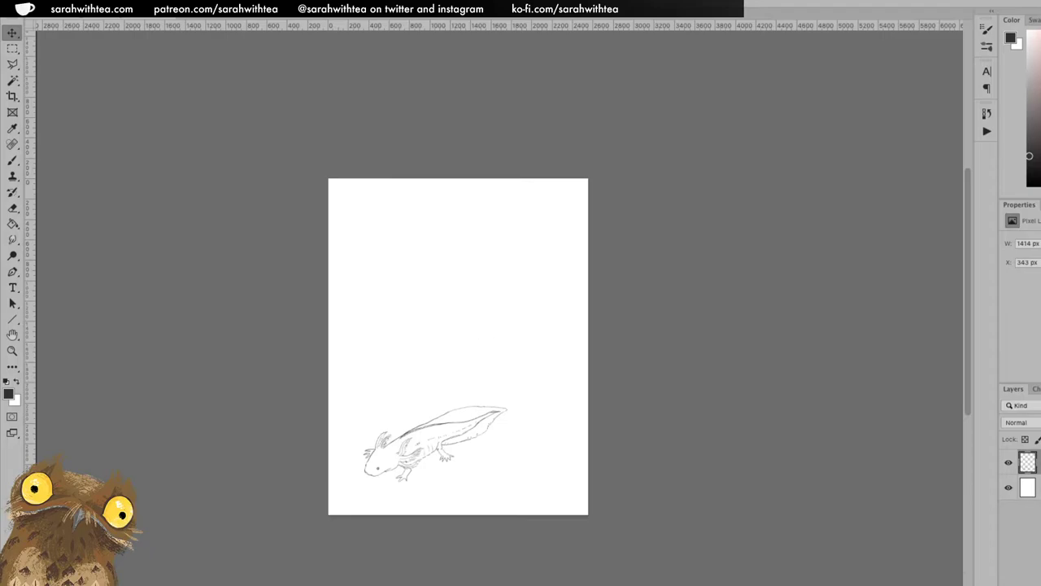
- Sketch the rounded outline of a second, front-facing axolotl head in the empty space above the first axolotl
key("z")
left_click(483, 382)
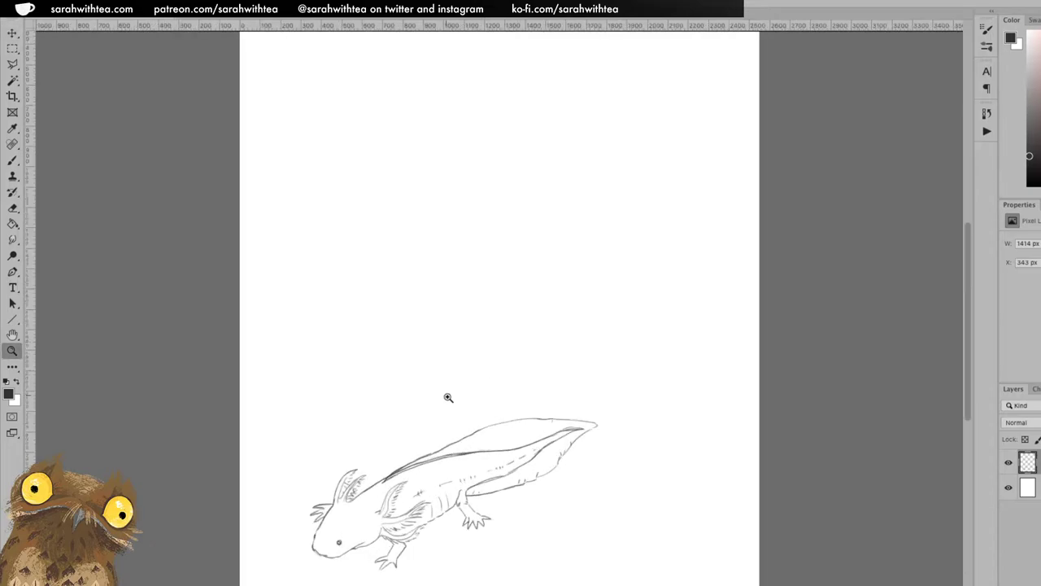
left_click(448, 396)
left_click_drag(433, 413, 511, 274)
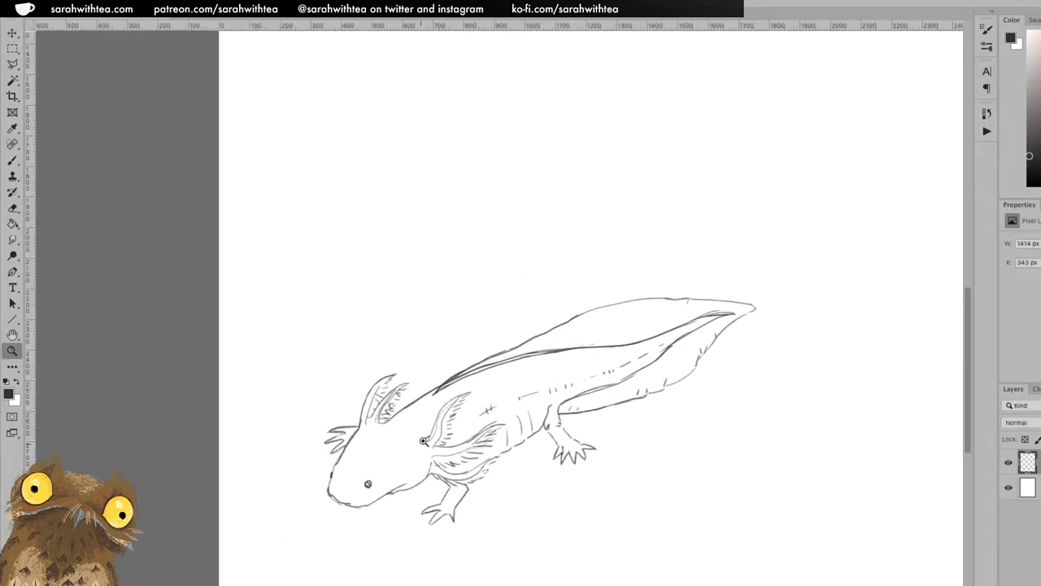
left_click(439, 237)
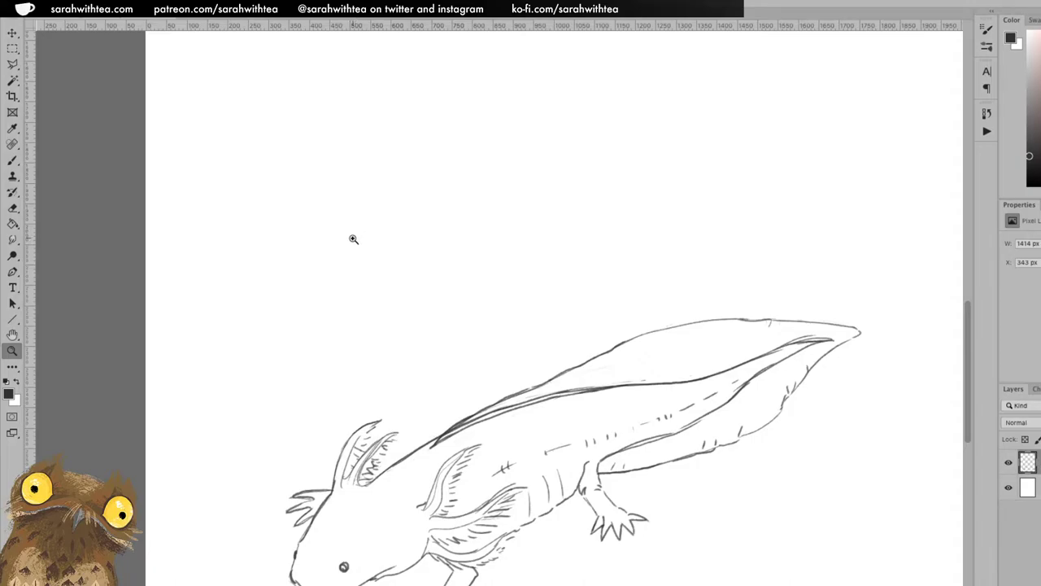
key("b")
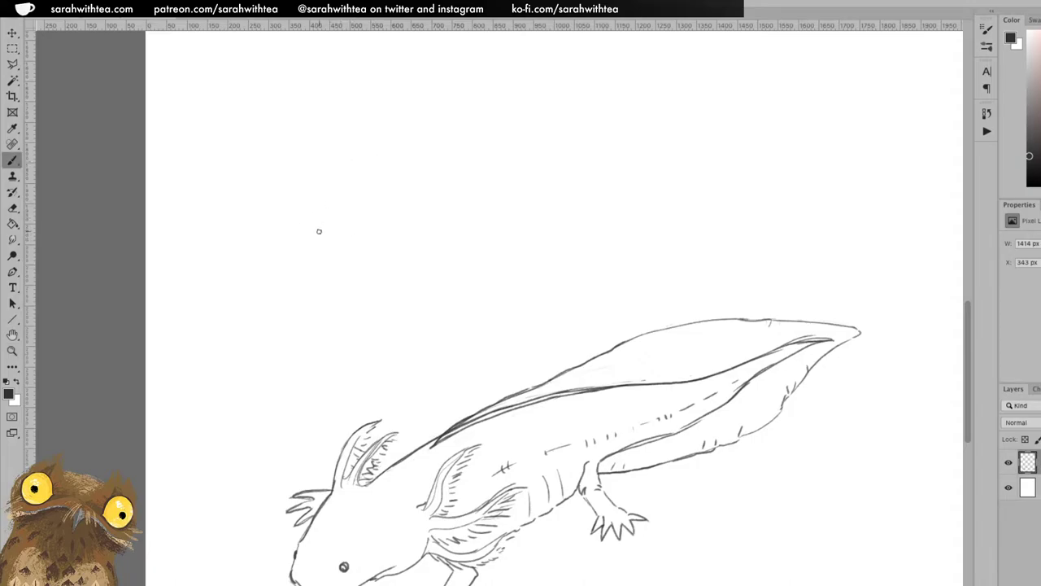
left_click_drag(318, 204, 317, 261)
mouse_move(316, 205)
left_mouse_down()
mouse_move(336, 193)
mouse_move(414, 203)
mouse_move(404, 249)
left_mouse_up()
mouse_move(347, 250)
left_mouse_down()
mouse_move(387, 238)
mouse_move(346, 250)
left_mouse_up()
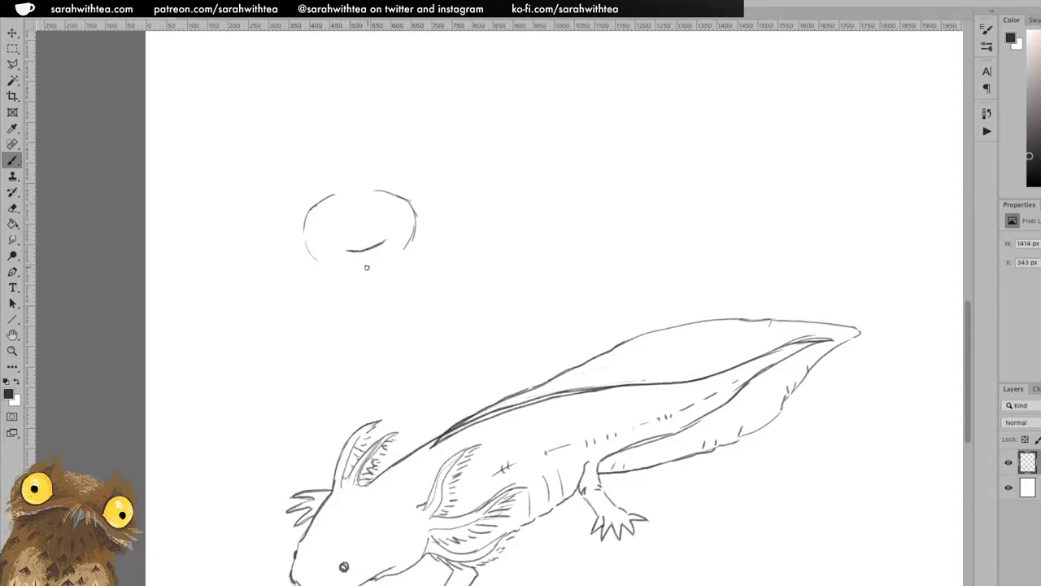
key("ctrl+z")
left_click_drag(343, 247, 383, 242)
key("ctrl+z")
left_click_drag(347, 247, 383, 241)
key("ctrl+z")
- Rotate the canvas to draw the curved smiling mouth low on the new head, then restore the upright view
key("r")
mouse_move(500, 246)
left_mouse_down()
mouse_move(425, 355)
mouse_move(383, 366)
mouse_move(330, 361)
mouse_move(274, 316)
mouse_move(539, 218)
mouse_move(572, 255)
mouse_move(572, 225)
left_mouse_up()
left_click_drag(572, 121, 641, 245)
key("b")
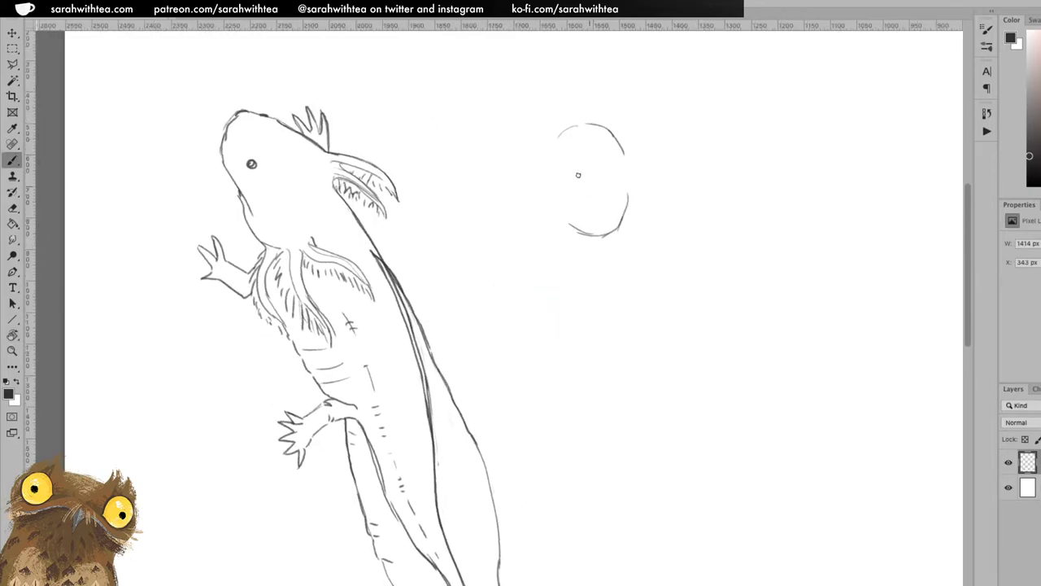
left_click_drag(575, 164, 582, 201)
key("ctrl+z")
mouse_move(573, 163)
left_mouse_down()
mouse_move(580, 204)
mouse_move(567, 127)
left_mouse_up()
key("Escape")
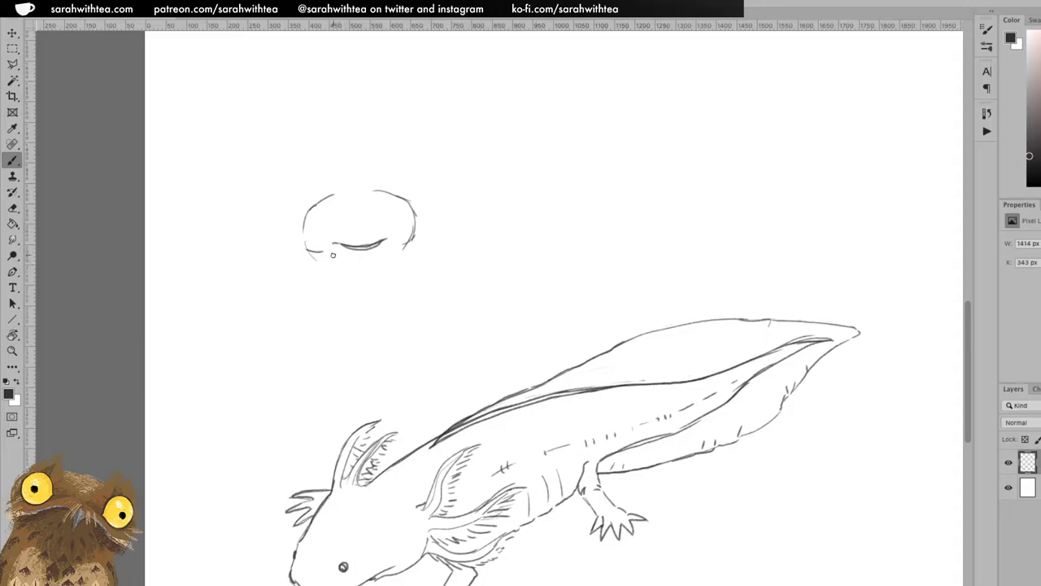
- Add two small round eyes, nostrils and chin lines to the new head, and extend its crown and cheek contour
mouse_move(304, 243)
left_mouse_down()
mouse_move(380, 257)
mouse_move(399, 231)
left_mouse_up()
left_click_drag(326, 222, 391, 218)
left_click_drag(324, 198, 389, 177)
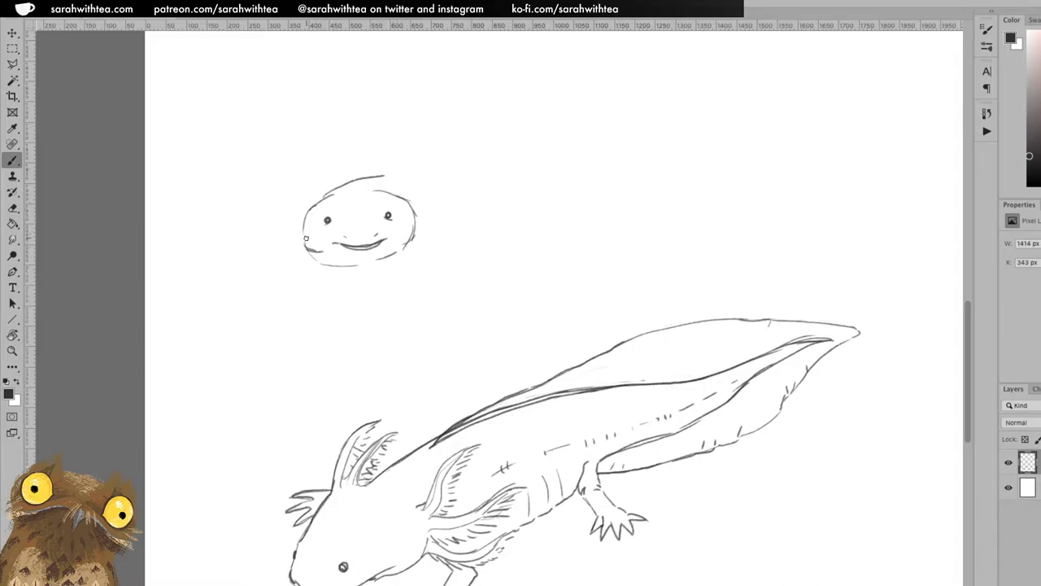
mouse_move(299, 239)
left_mouse_down()
mouse_move(329, 266)
mouse_move(299, 238)
mouse_move(307, 207)
left_mouse_up()
- Draw the curved throat line beneath the new axolotl's chin, redoing strokes that miss the shape
left_click_drag(339, 272, 374, 273)
key("super+z")
left_click_drag(328, 266, 382, 281)
left_click_drag(376, 281, 397, 273)
key("super+z")
key("ctrl+z")
left_click_drag(371, 281, 411, 272)
key("super+z")
- Draw the front leg on the right side of the new head, ending in a foot with pointed toes
mouse_move(408, 248)
left_mouse_down()
mouse_move(416, 269)
mouse_move(400, 298)
left_mouse_up()
left_click_drag(417, 257, 394, 297)
left_click_drag(395, 298, 410, 302)
left_click_drag(410, 307, 428, 309)
left_click_drag(432, 299, 440, 297)
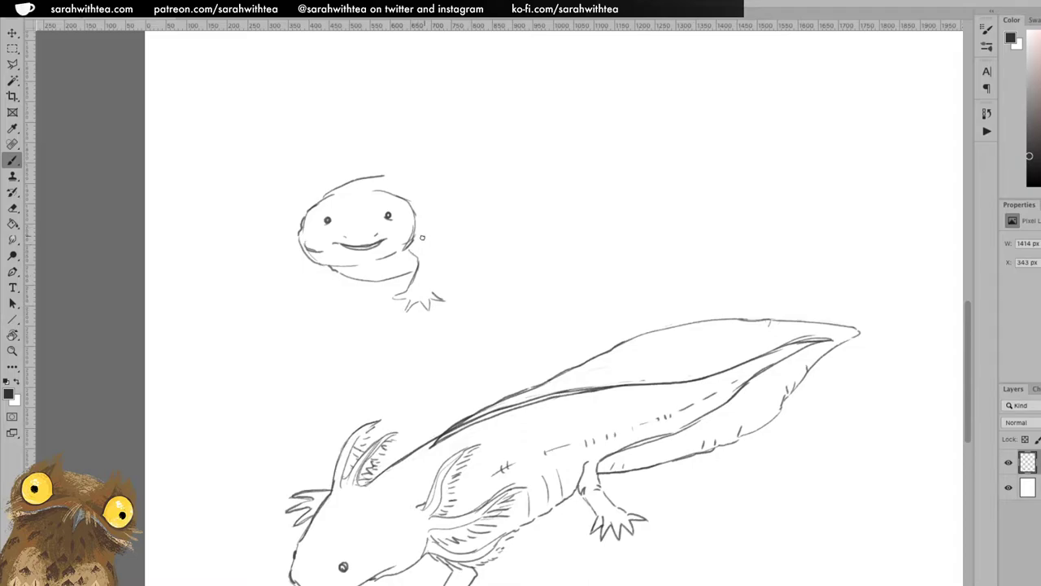
mouse_move(416, 229)
left_mouse_down()
mouse_move(431, 242)
mouse_move(432, 293)
left_mouse_up()
- Select the new front leg with the freehand Lasso, shift it slightly down, and clean up where it joins the body
key("l")
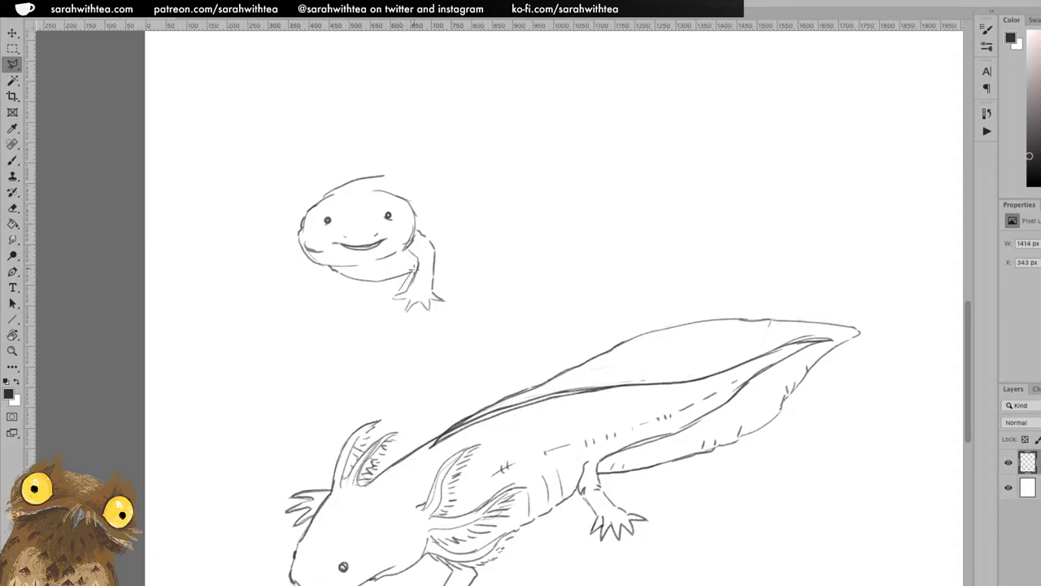
right_click(12, 65)
left_click(76, 57)
mouse_move(412, 261)
left_mouse_down()
mouse_move(406, 285)
mouse_move(421, 332)
mouse_move(429, 224)
mouse_move(412, 223)
mouse_move(408, 261)
left_mouse_up()
key("v")
left_click_drag(427, 291, 432, 309)
key("ctrl+d")
key("b")
key("e")
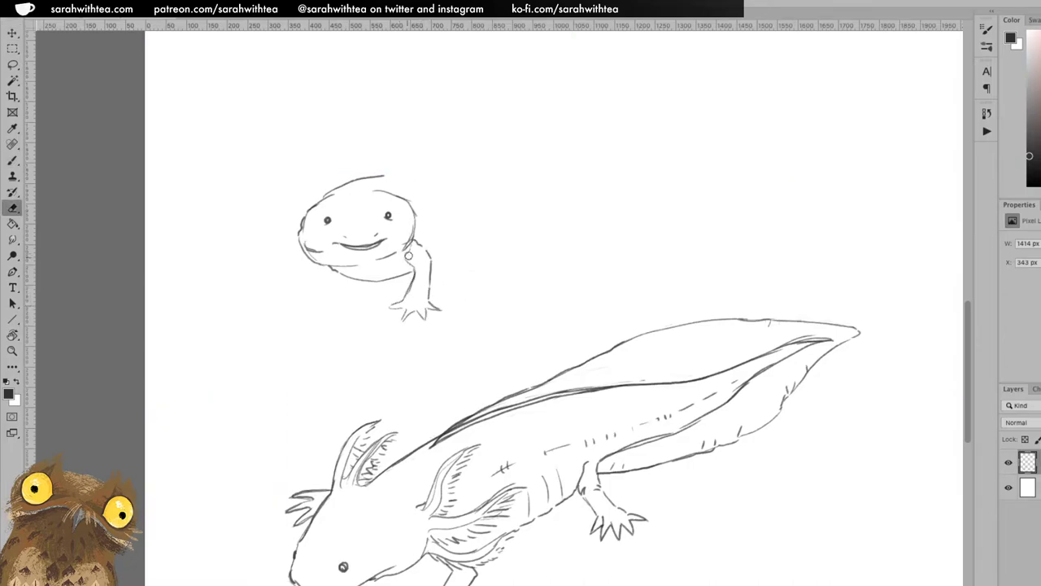
key("b")
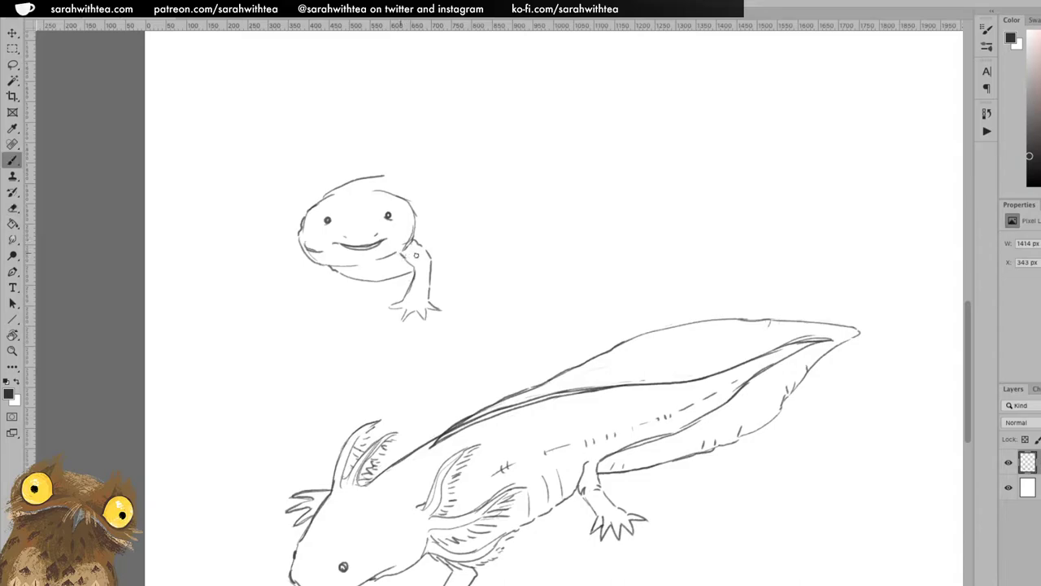
- Draw three curved gill stalks on the right side of the new head and fringe the lowest with short strokes
left_click_drag(413, 215, 469, 179)
key("ctrl+z")
mouse_move(413, 216)
left_mouse_down()
mouse_move(470, 201)
mouse_move(418, 143)
mouse_move(429, 142)
mouse_move(397, 194)
left_mouse_up()
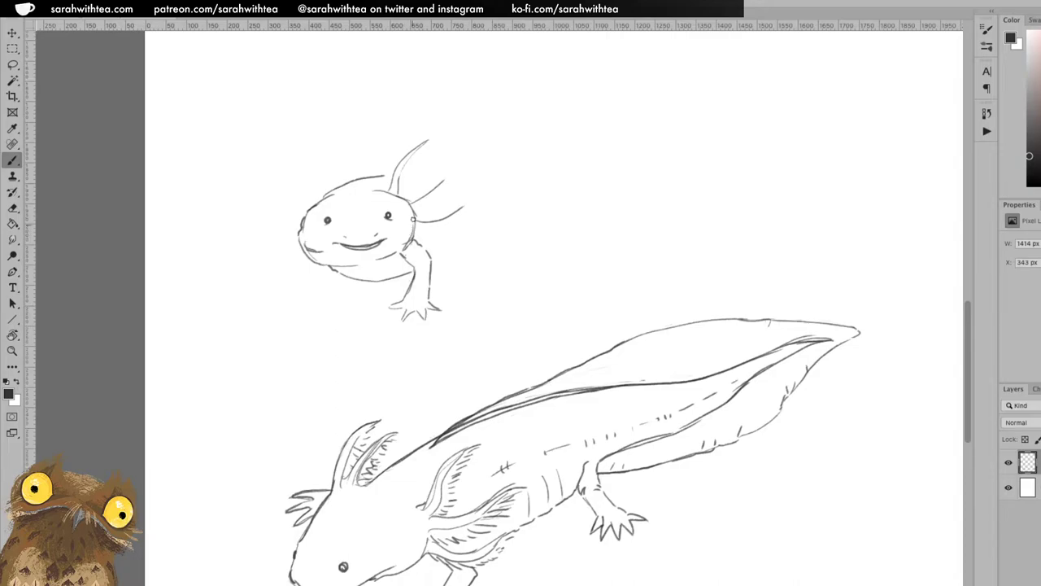
left_click_drag(406, 198, 452, 170)
left_click_drag(413, 212, 438, 215)
left_click_drag(421, 210, 460, 201)
left_click_drag(426, 227, 434, 234)
mouse_move(466, 199)
left_mouse_down()
mouse_move(483, 202)
mouse_move(470, 216)
left_mouse_up()
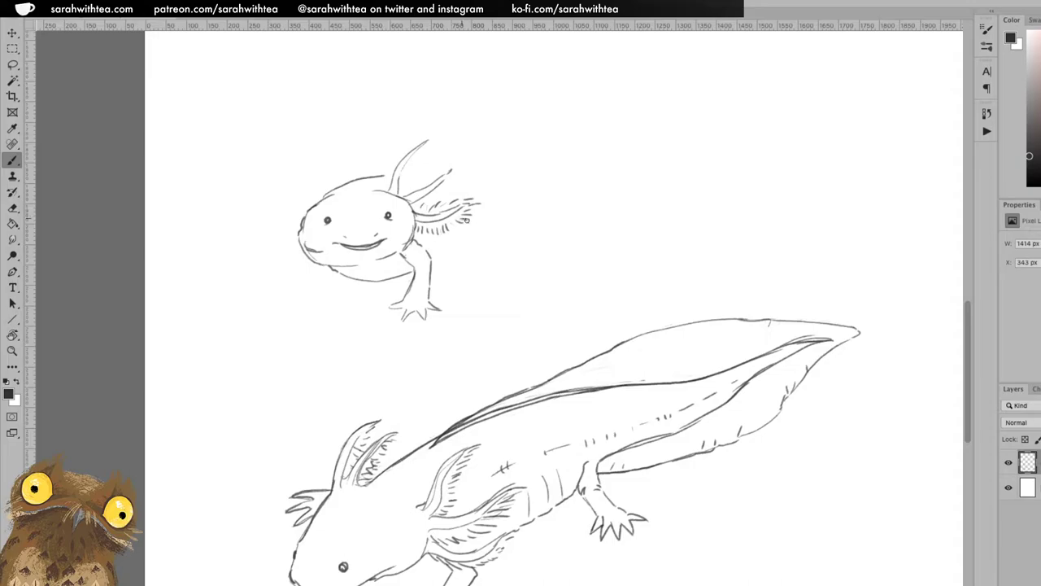
- Add feathery fringe strokes along both sides of the middle and upper gill stalks right of the face
left_click_drag(404, 190, 460, 161)
mouse_move(433, 197)
left_mouse_down()
mouse_move(426, 200)
mouse_move(451, 179)
left_mouse_up()
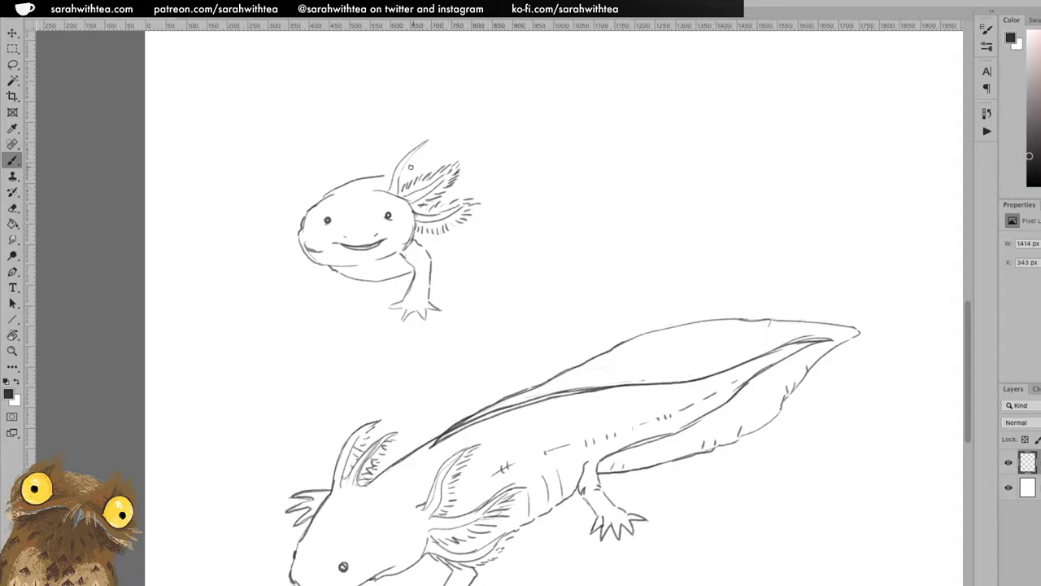
left_click_drag(390, 171, 407, 147)
mouse_move(408, 151)
left_mouse_down()
mouse_move(403, 185)
mouse_move(438, 136)
mouse_move(414, 140)
mouse_move(439, 131)
left_mouse_up()
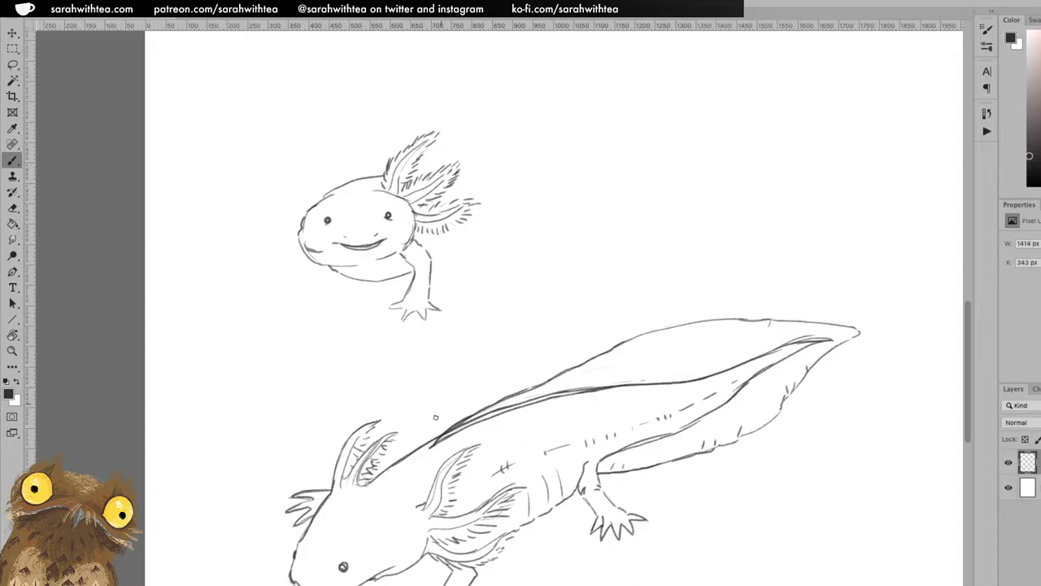
- Hand-letter the label "TREVOR(OLOTL)" along the back of the larger axolotl and underline its first word
mouse_move(417, 408)
left_mouse_down()
mouse_move(421, 419)
mouse_move(424, 405)
mouse_move(435, 416)
mouse_move(442, 395)
mouse_move(449, 406)
mouse_move(460, 389)
left_mouse_up()
left_click_drag(461, 389, 469, 399)
mouse_move(415, 418)
left_mouse_down()
mouse_move(468, 396)
mouse_move(474, 379)
mouse_move(487, 395)
mouse_move(516, 379)
left_mouse_up()
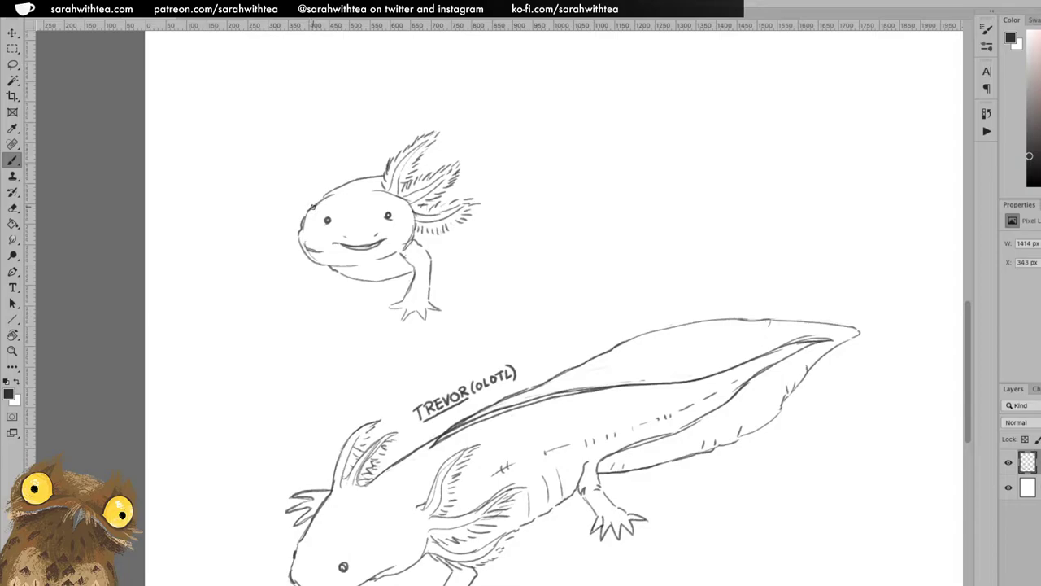
- Draw three curved gill stalks on the left side of the smiling axolotl's head
mouse_move(311, 204)
left_mouse_down()
mouse_move(268, 176)
mouse_move(300, 207)
left_mouse_up()
mouse_move(245, 220)
left_mouse_down()
mouse_move(295, 225)
mouse_move(245, 227)
mouse_move(301, 233)
left_mouse_up()
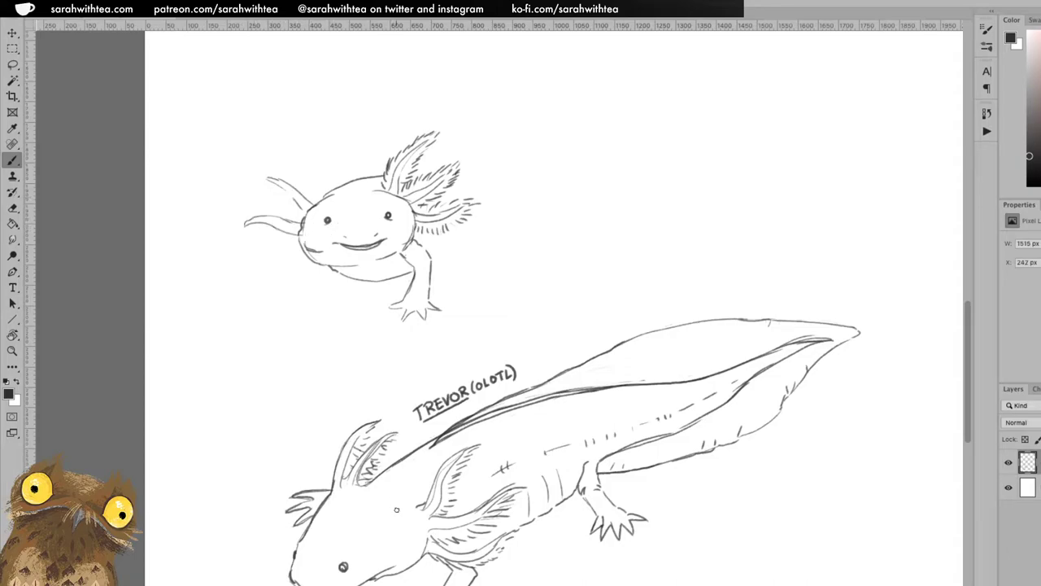
left_click_drag(297, 241, 262, 236)
left_click_drag(263, 233, 312, 251)
key("super+z")
- Add feathery fringe strokes along the edges of the three gill stalks left of the face
mouse_move(257, 174)
left_mouse_down()
mouse_move(285, 173)
mouse_move(313, 195)
left_mouse_up()
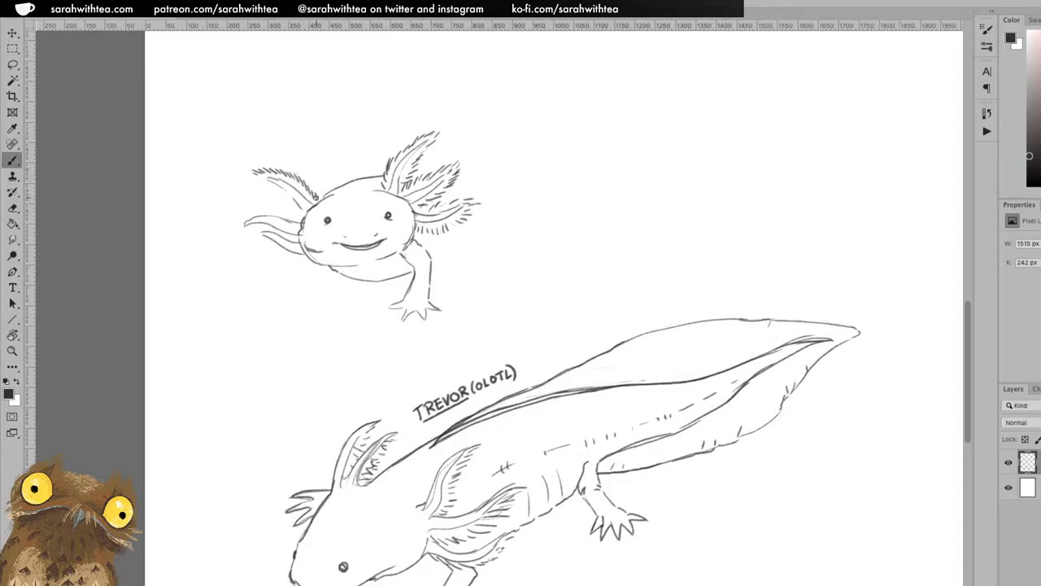
left_click_drag(257, 180, 295, 212)
left_click_drag(278, 210, 298, 219)
mouse_move(233, 224)
left_mouse_down()
mouse_move(247, 202)
mouse_move(233, 174)
mouse_move(236, 215)
mouse_move(273, 214)
mouse_move(246, 220)
mouse_move(240, 234)
mouse_move(278, 233)
left_mouse_up()
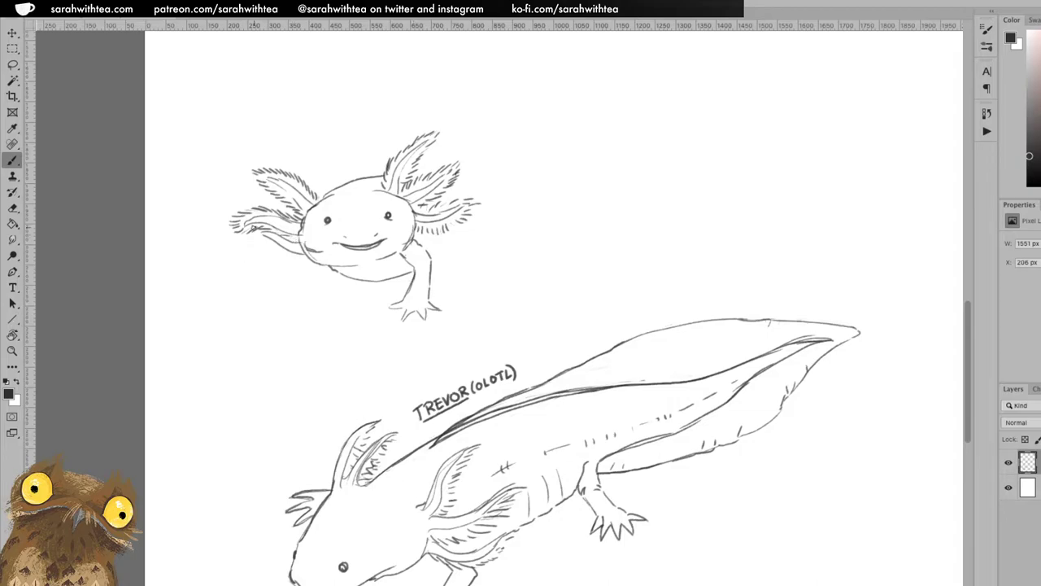
left_click_drag(248, 241, 306, 264)
- Save the drawing as a Photoshop file named "axolotl paludarium" in the Daily Sketches folder
key("super+s")
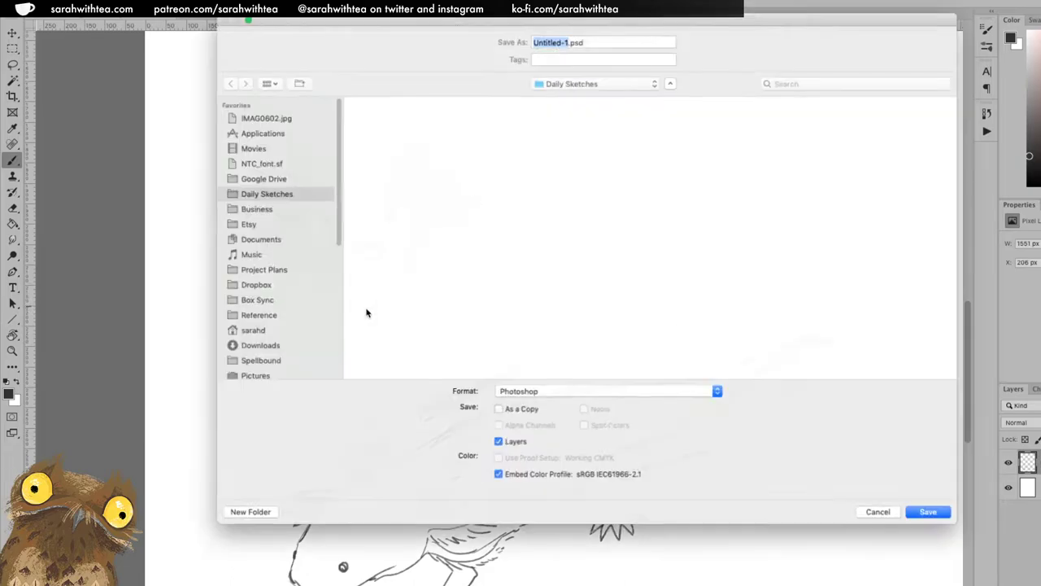
type("azolot")
key("BackSpace")
key("BackSpace")
key("BackSpace")
key("BackSpace")
key("BackSpace")
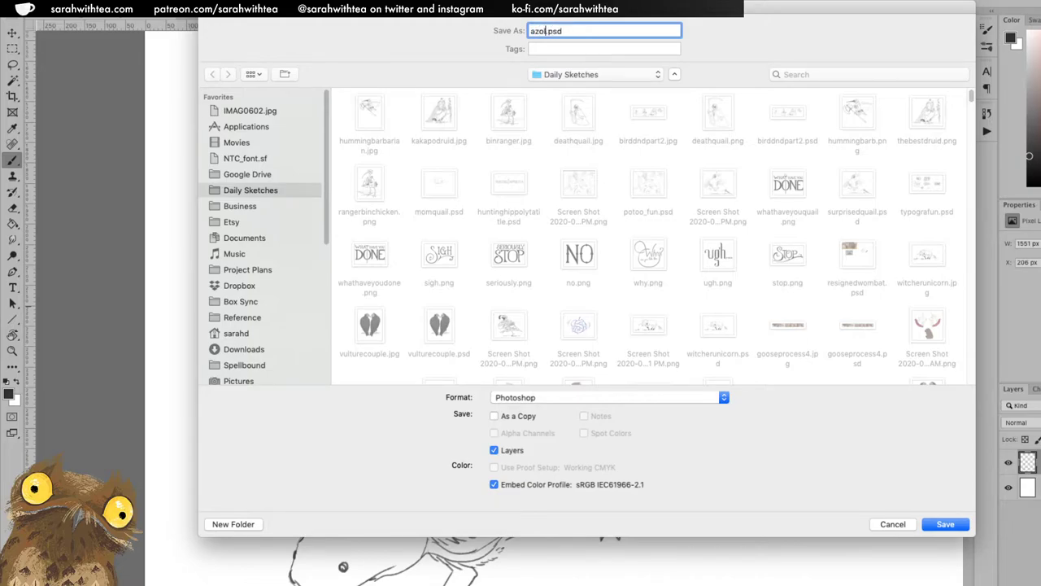
type("xolotl")
type(" paludarium")
key("Return")
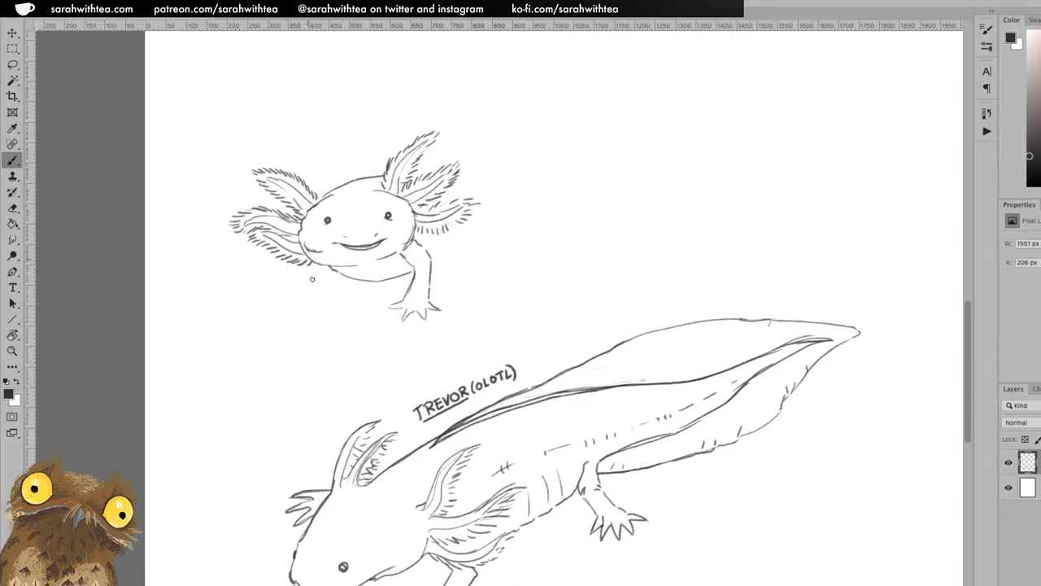
- Draw the second front leg with a pointed-toed foot below the left gills of the smiling axolotl
left_click_drag(310, 269, 317, 301)
left_click_drag(285, 262, 281, 281)
left_click_drag(285, 263, 279, 298)
mouse_move(281, 296)
left_mouse_down()
mouse_move(291, 291)
mouse_move(288, 303)
mouse_move(298, 295)
mouse_move(306, 309)
left_mouse_up()
- Erase and redraw the outer edge of the left front leg so it slants inward from the foot
key("e")
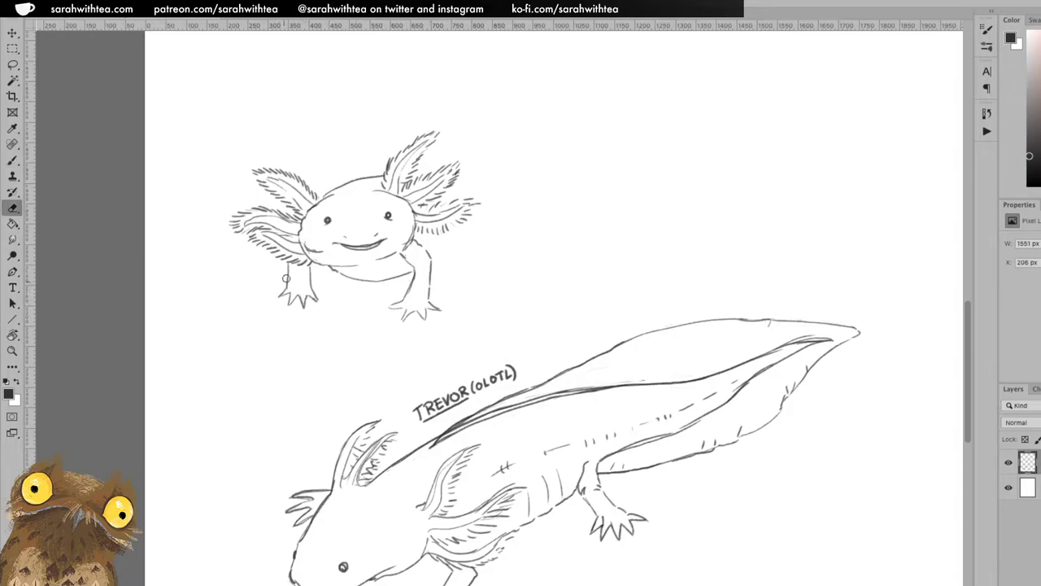
left_click_drag(276, 296, 288, 265)
key("b")
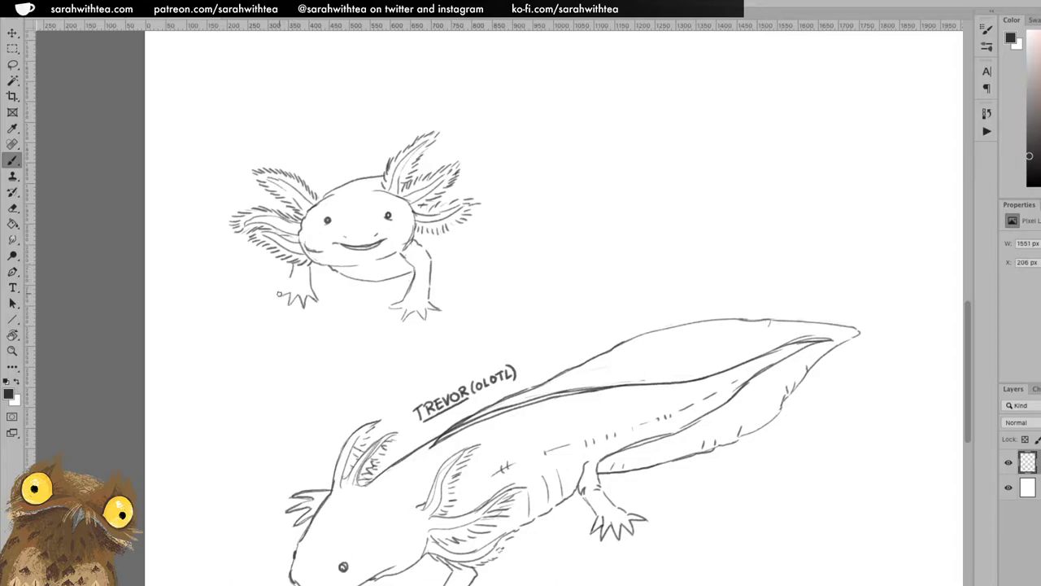
left_click_drag(280, 295, 294, 271)
key("super+z")
key("e")
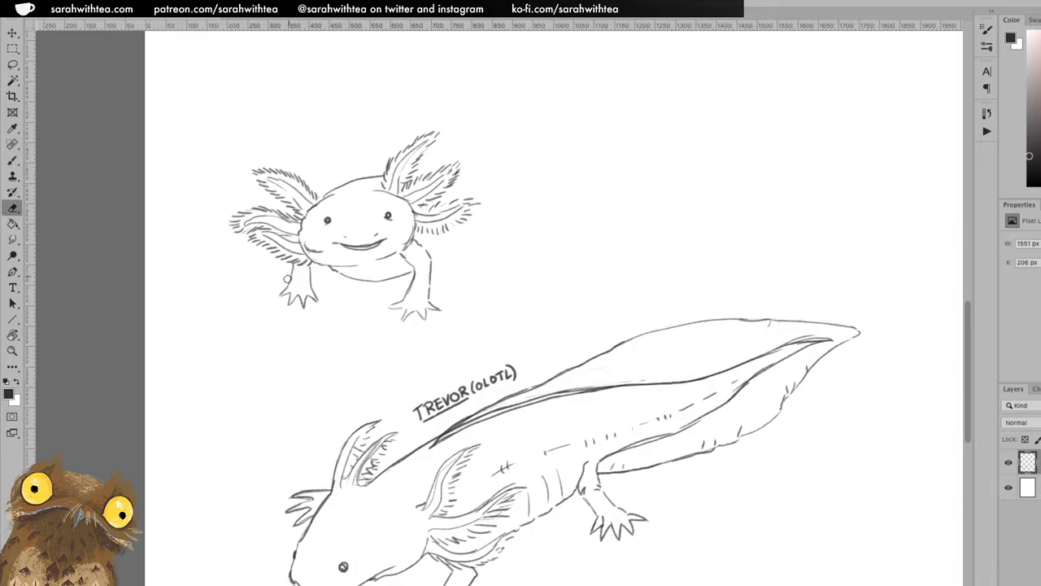
key("b")
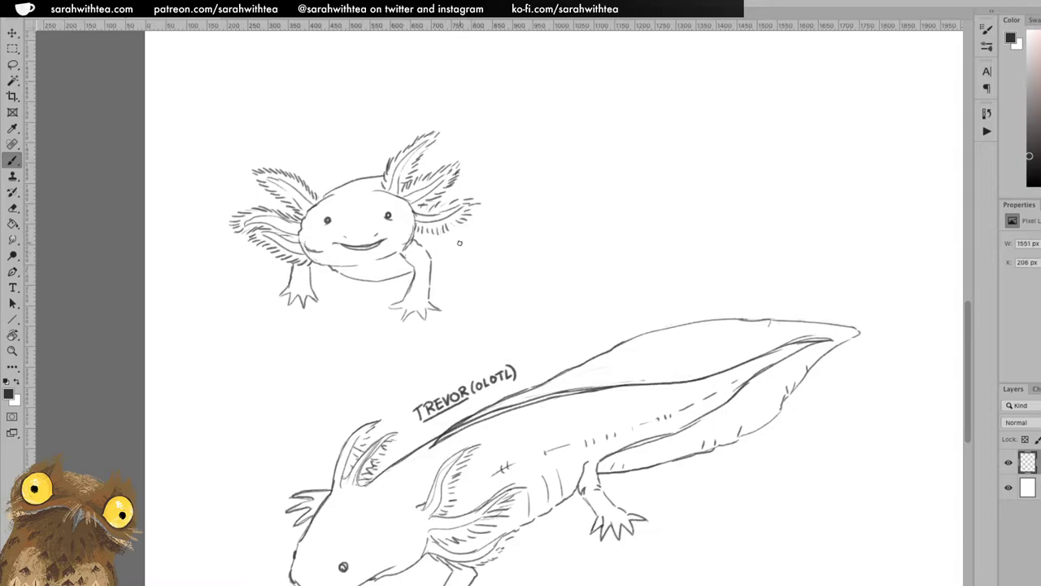
- Draw a short body contour rising from the right front leg toward the lowest gill and trim its end
mouse_move(448, 231)
left_mouse_down()
mouse_move(431, 258)
mouse_move(445, 244)
left_mouse_up()
key("ctrl+z")
key("e")
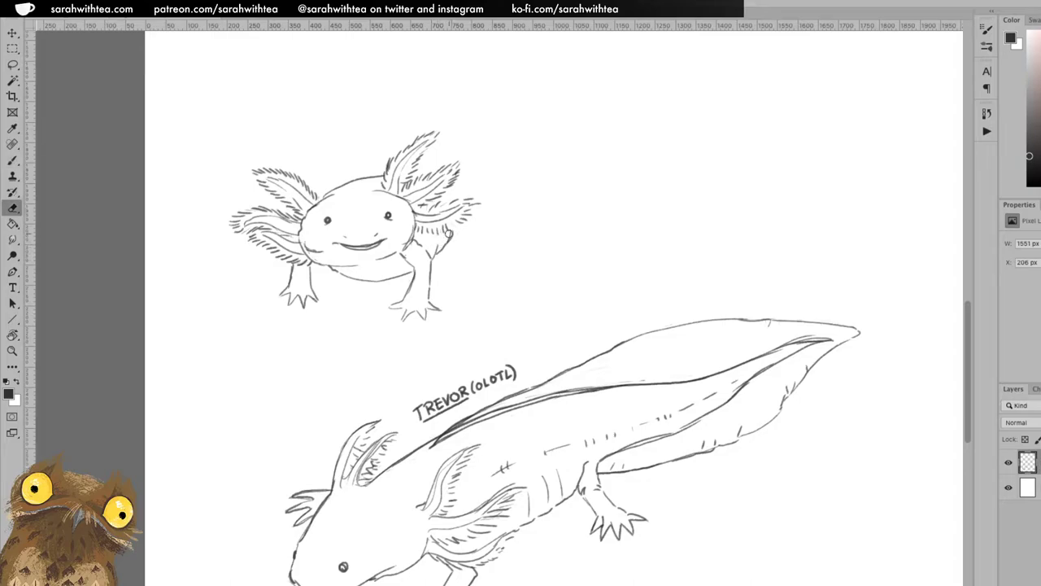
key("b")
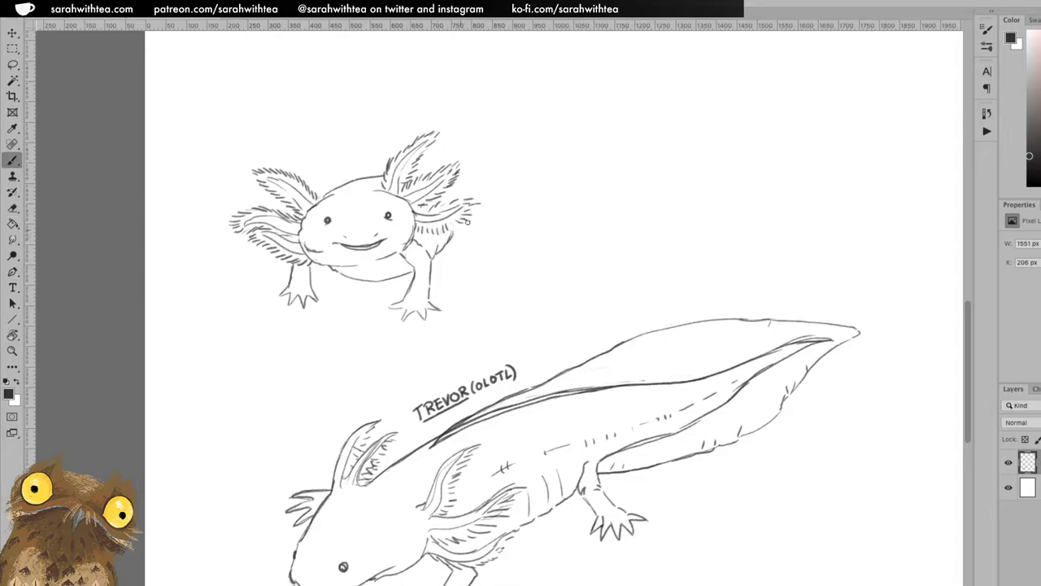
- Draw the hind leg extending to the right behind the body, with small pointed toes on its foot
mouse_move(449, 237)
left_mouse_down()
mouse_move(479, 250)
mouse_move(458, 222)
mouse_move(504, 237)
mouse_move(502, 248)
mouse_move(485, 232)
mouse_move(517, 239)
left_mouse_up()
mouse_move(477, 248)
left_mouse_down()
mouse_move(493, 264)
mouse_move(515, 263)
mouse_move(509, 252)
left_mouse_up()
left_click_drag(515, 248, 527, 256)
left_click_drag(511, 253, 522, 256)
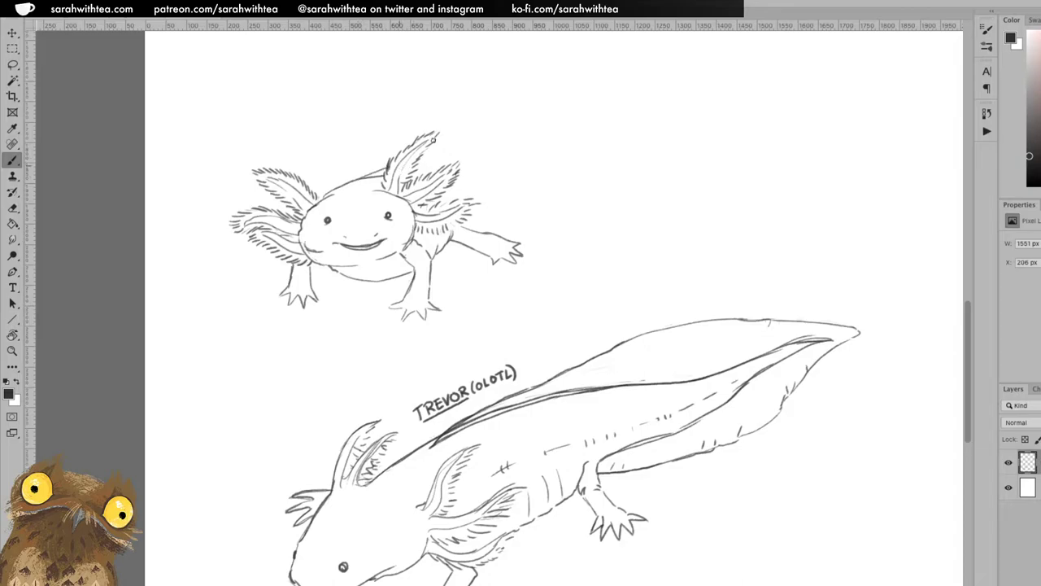
- Add the back contour between the right gills and draw the long lower edge of the tail above the hind leg
left_click_drag(412, 174, 430, 169)
left_click_drag(470, 230, 565, 215)
left_click_drag(550, 213, 656, 197)
key("ctrl+z")
left_click_drag(550, 213, 653, 191)
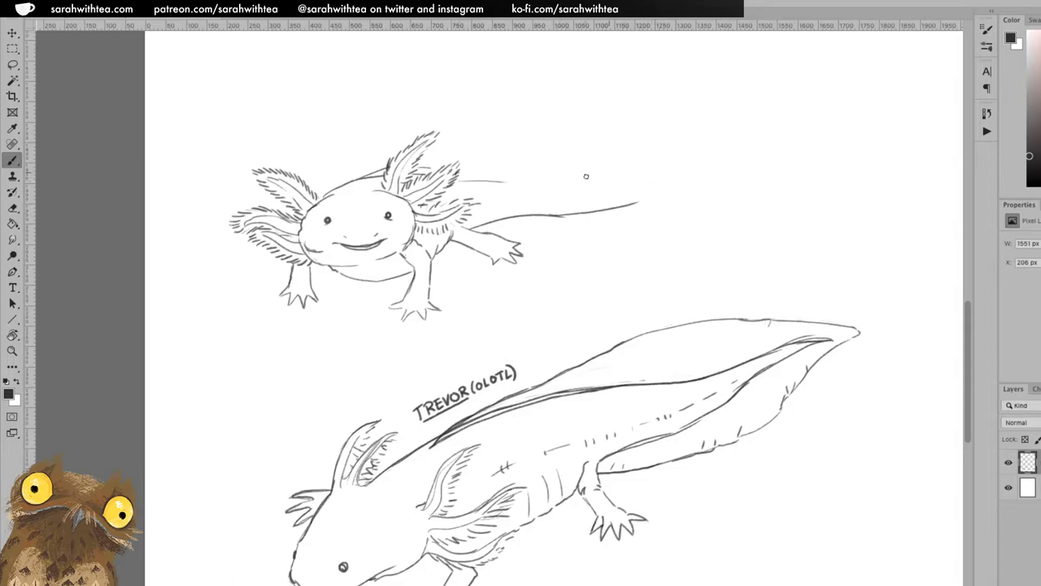
- Draw the upper edge of the tail from behind the right gills and close it in a tapered tip
left_click_drag(456, 175, 545, 177)
key("ctrl+z")
mouse_move(457, 174)
left_mouse_down()
mouse_move(580, 192)
mouse_move(456, 175)
mouse_move(637, 186)
left_mouse_up()
key("ctrl+z")
mouse_move(561, 184)
left_mouse_down()
mouse_move(659, 190)
mouse_move(607, 204)
left_mouse_up()
key("e")
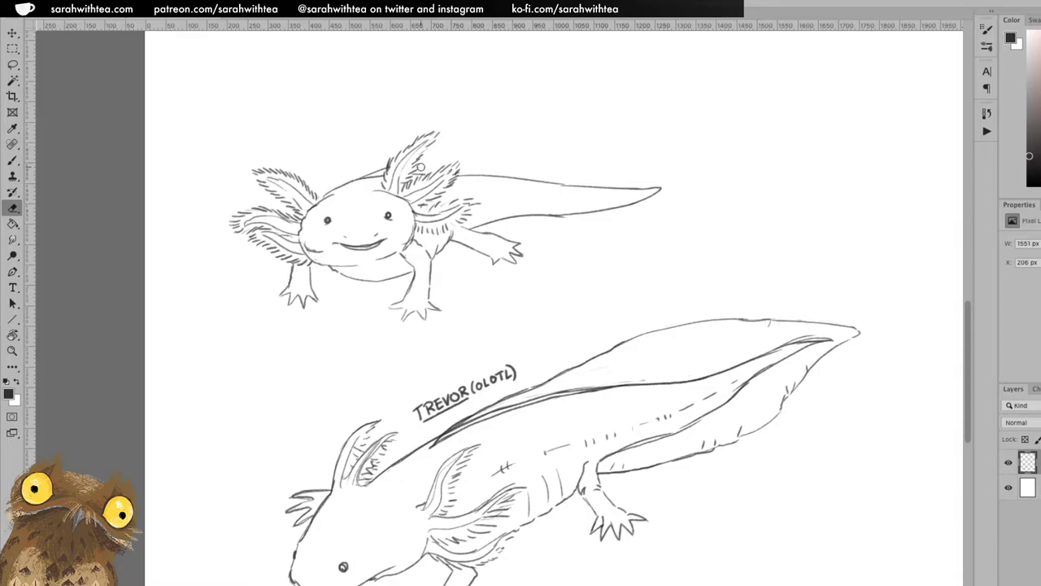
- Draw a thin fin outline around the front-facing axolotl's tail and add short detail strokes on its body and fin
key("b")
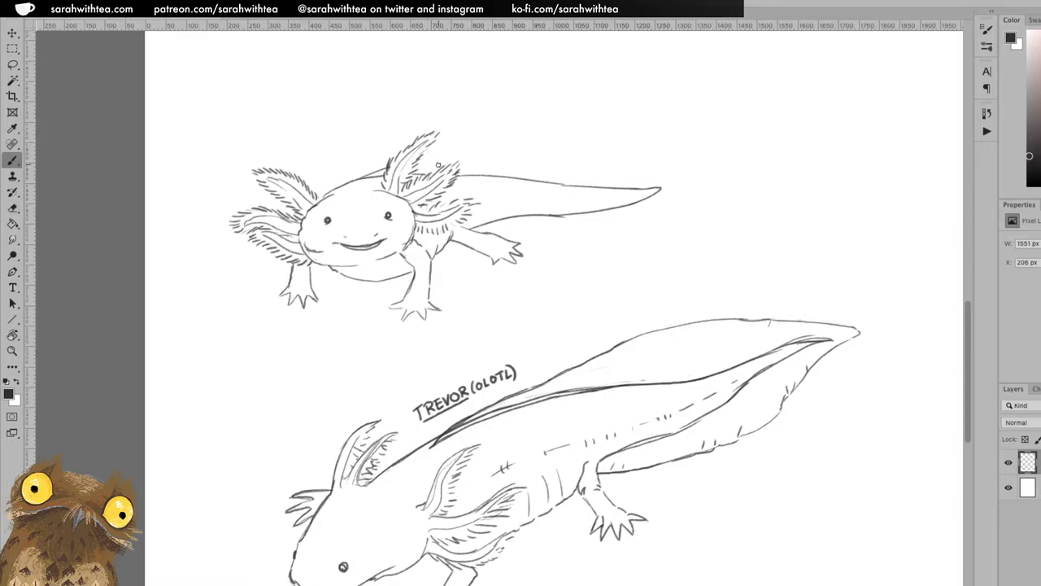
mouse_move(417, 161)
left_mouse_down()
mouse_move(513, 158)
mouse_move(576, 171)
left_mouse_up()
key("ctrl+z")
mouse_move(461, 162)
left_mouse_down()
mouse_move(586, 160)
mouse_move(688, 179)
mouse_move(574, 231)
mouse_move(514, 240)
left_mouse_up()
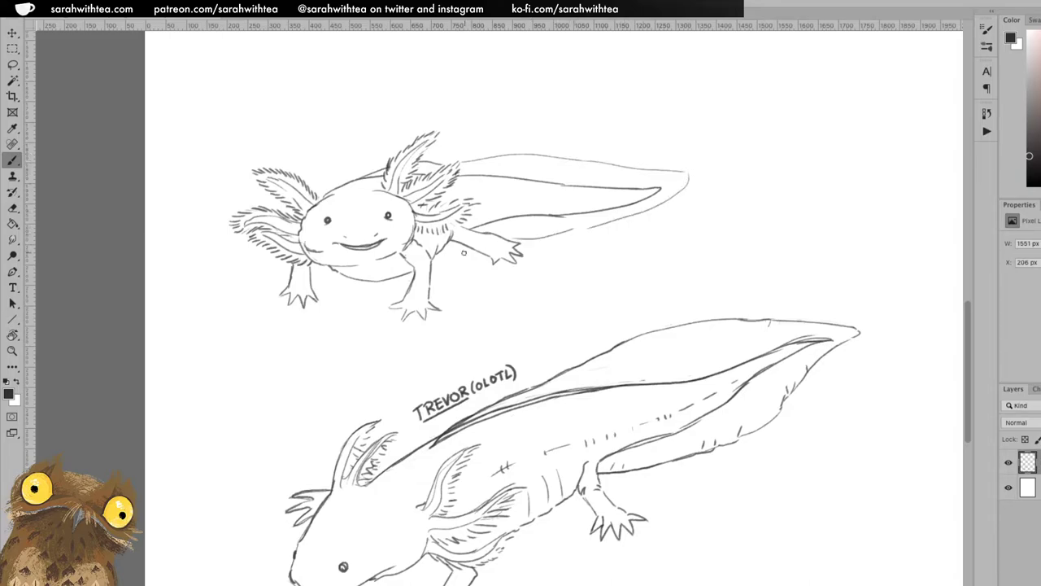
left_click_drag(438, 246, 460, 242)
left_click_drag(483, 171, 498, 164)
- Add a new empty layer above the line sketch
key("z")
left_click(672, 275, "alt")
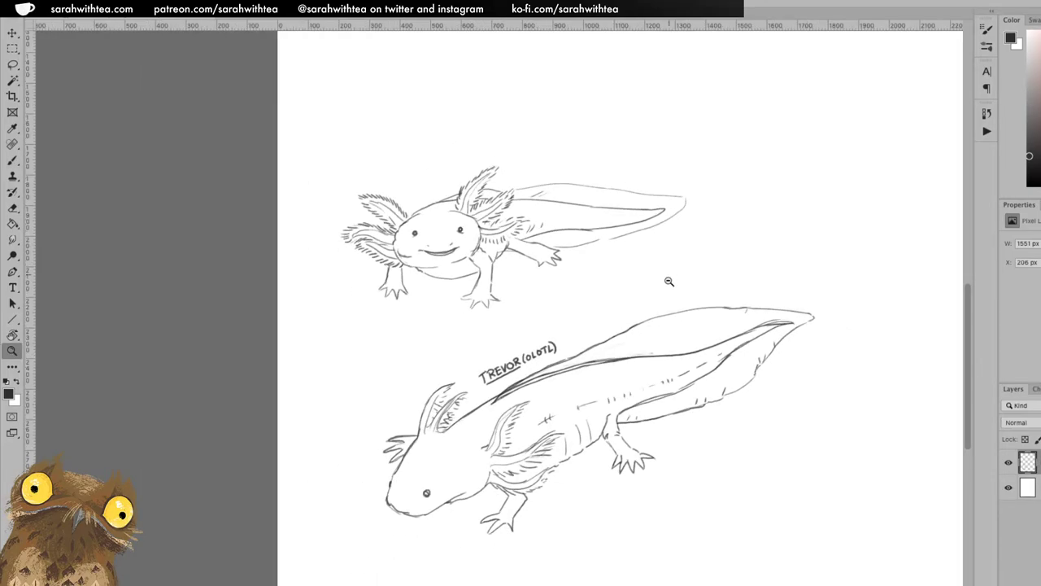
left_click(665, 286, "alt")
left_click(654, 264)
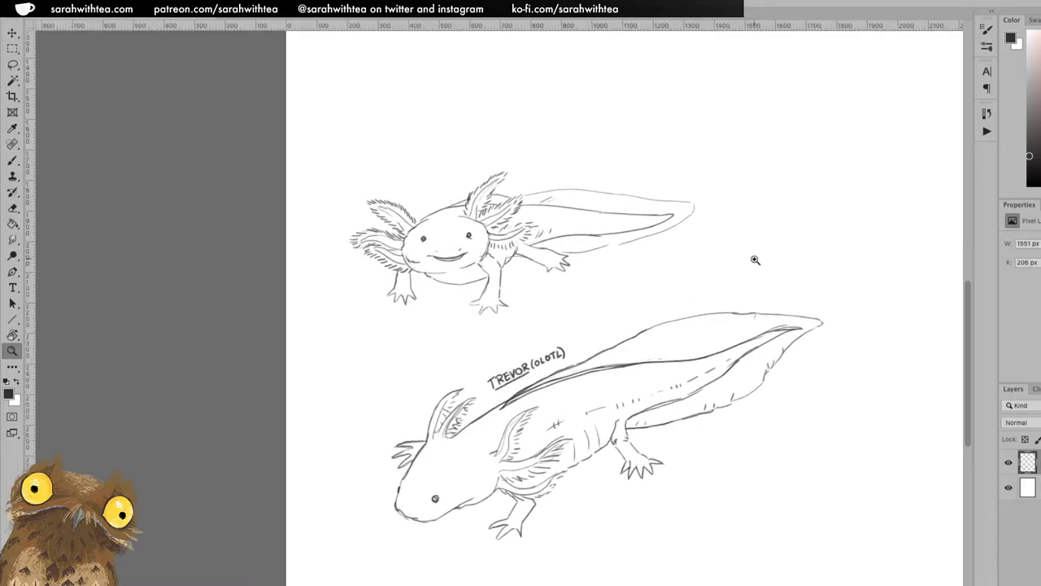
left_click(559, 254)
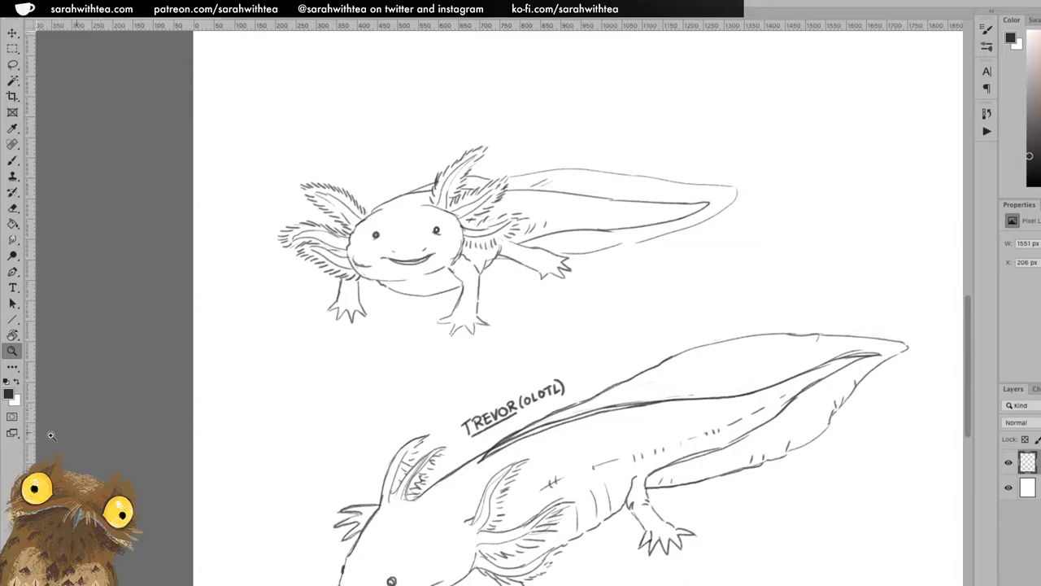
left_click(602, 288, "alt")
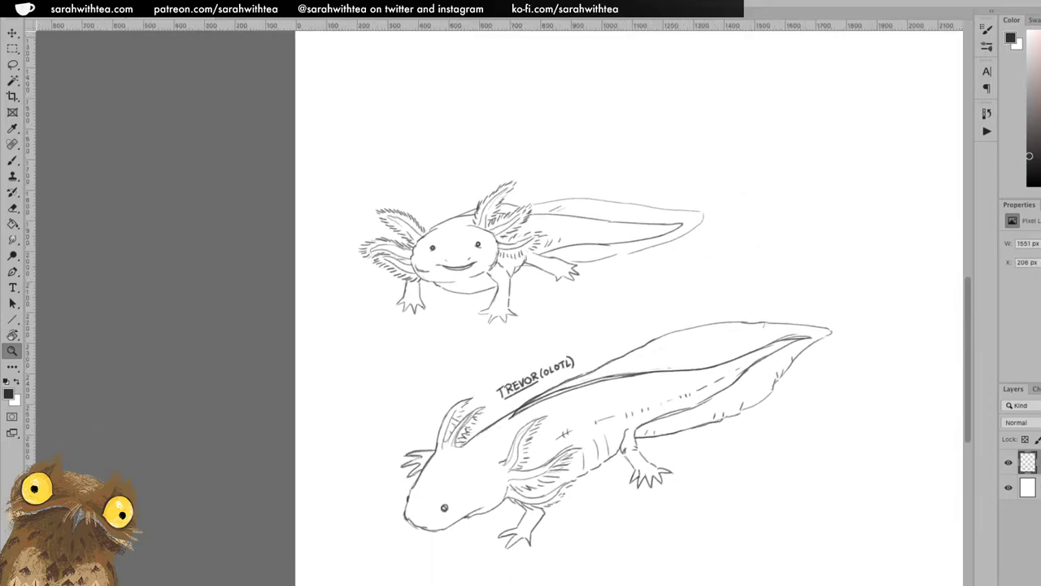
key("ctrl+shift+alt+n")
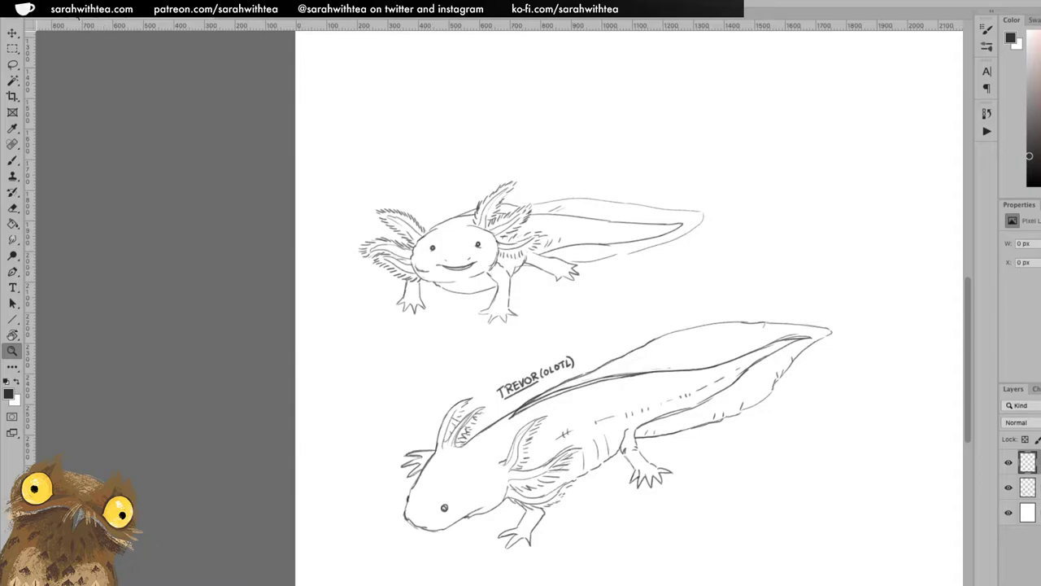
- Choose a Kyle's Real Watercolor brush, test it with a stroke on the axolotl's face and undo the stroke
key("b")
left_click(41, 10)
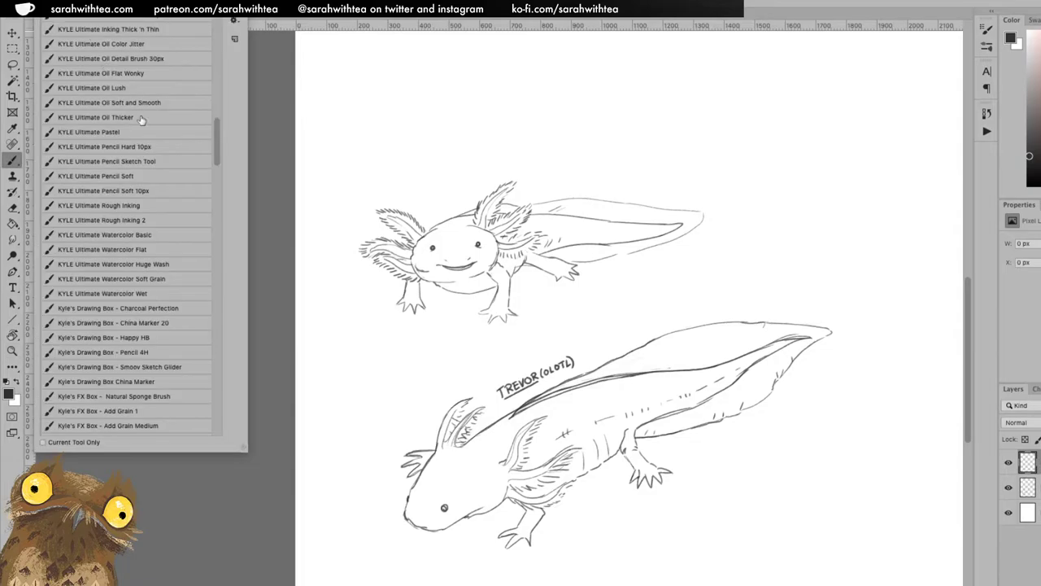
scroll(218, 151, "down", 4)
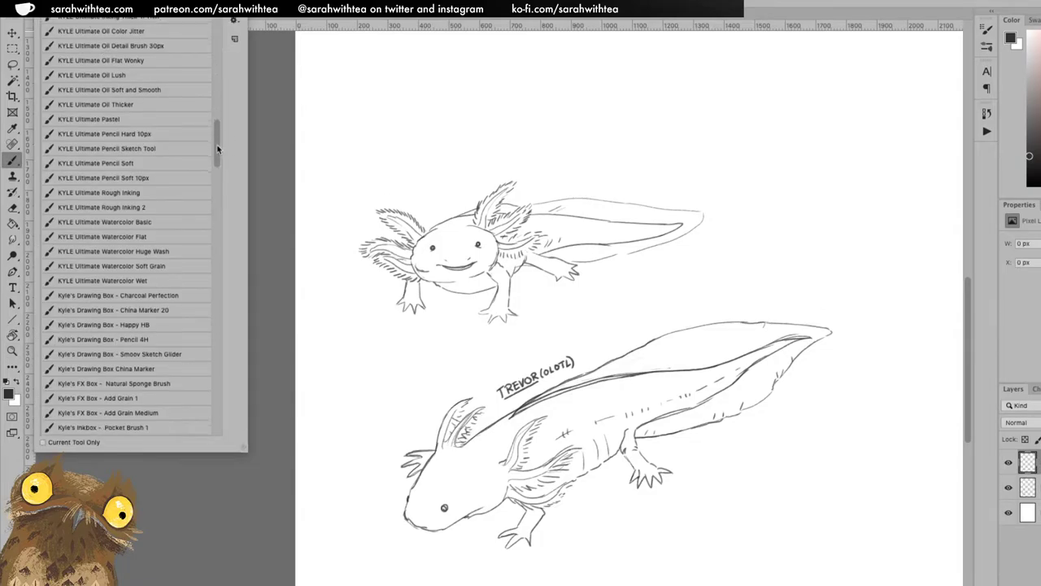
scroll(217, 155, "down", 15)
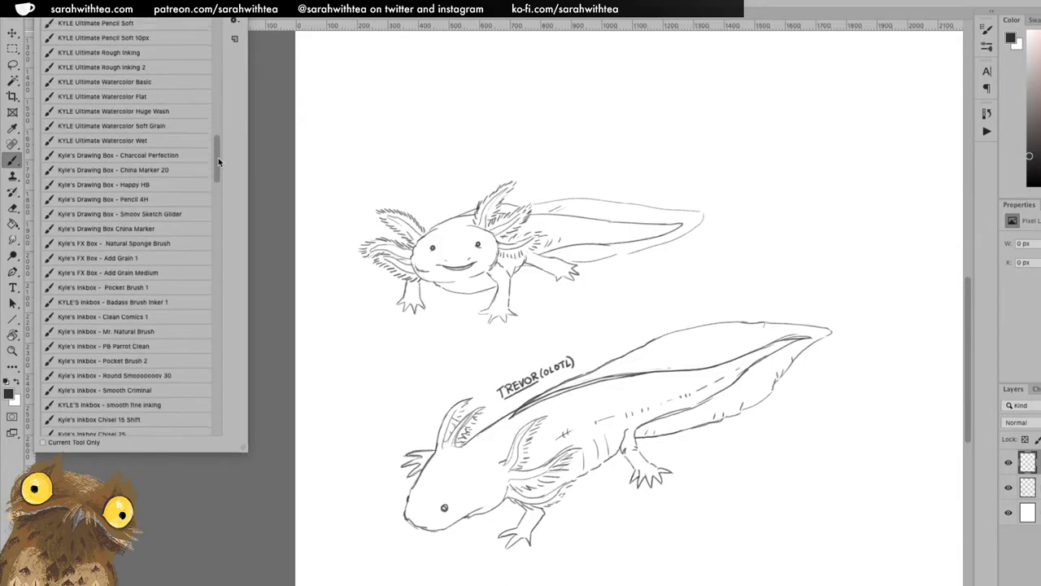
scroll(215, 201, "down", 3)
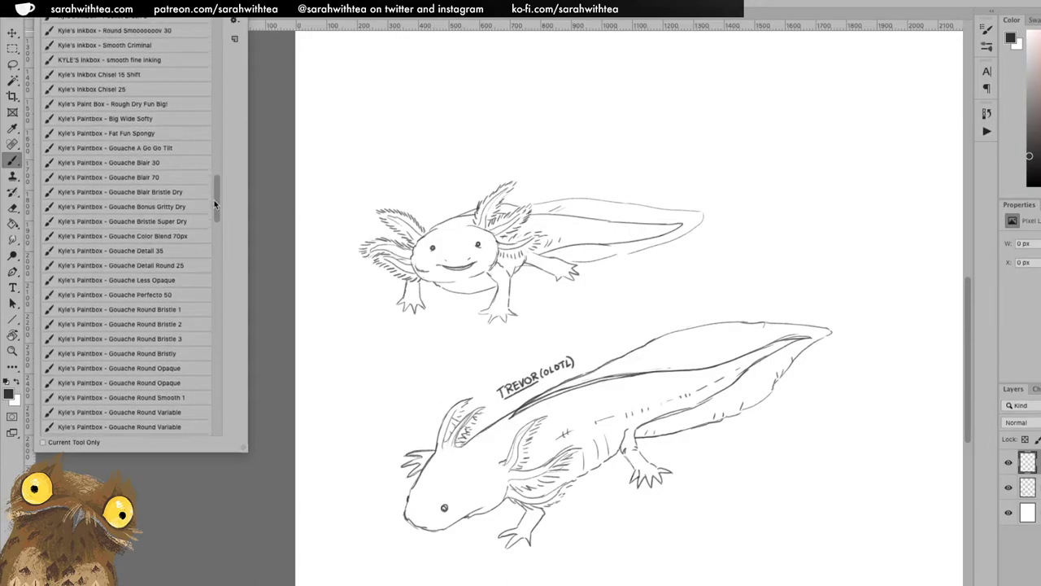
scroll(215, 208, "down", 3)
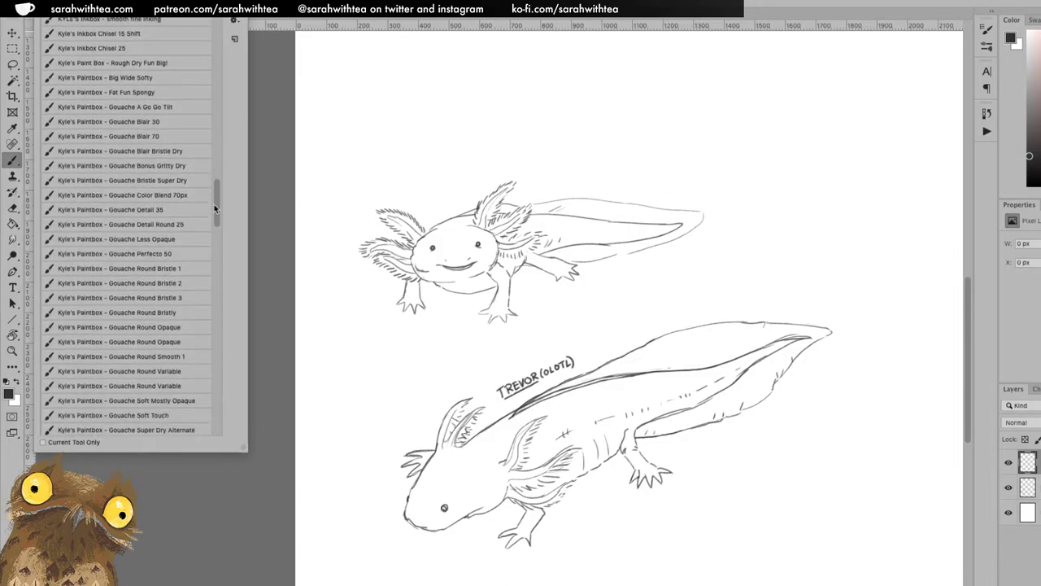
scroll(214, 207, "down", 10)
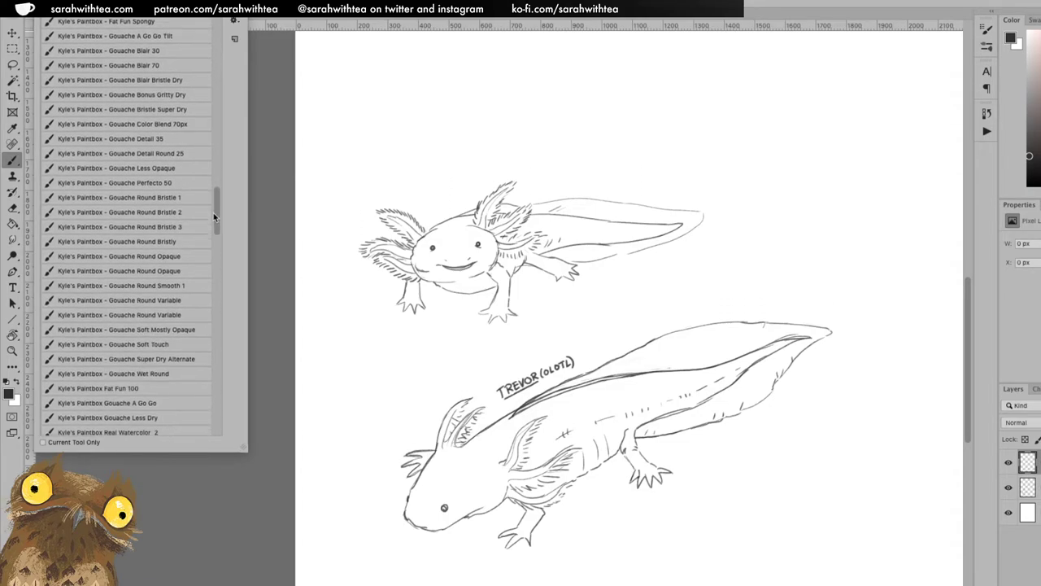
scroll(213, 240, "up", 3)
scroll(213, 240, "down", 4)
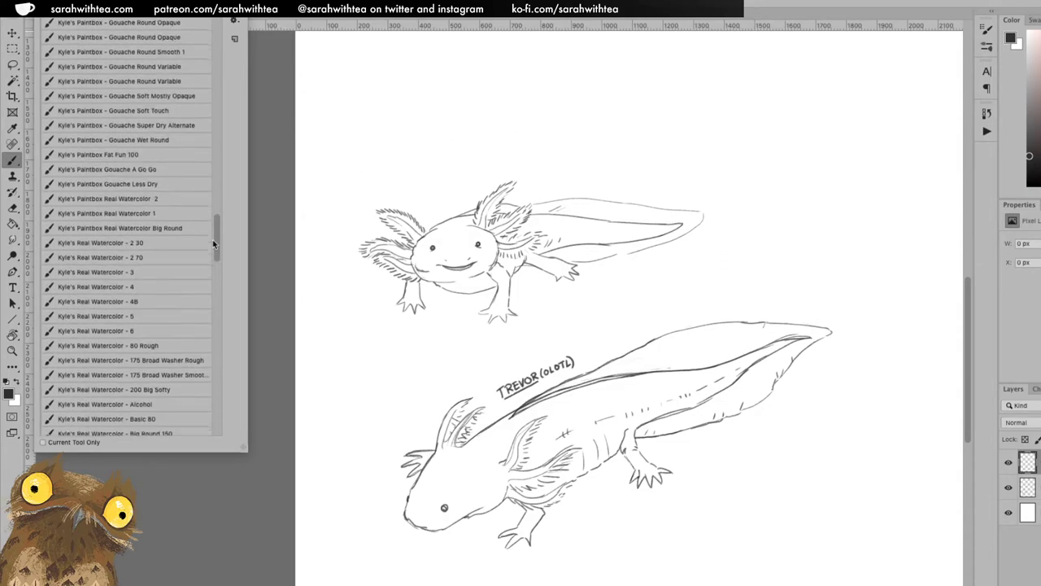
left_click(152, 269)
left_click_drag(439, 255, 493, 253)
key("ctrl+z")
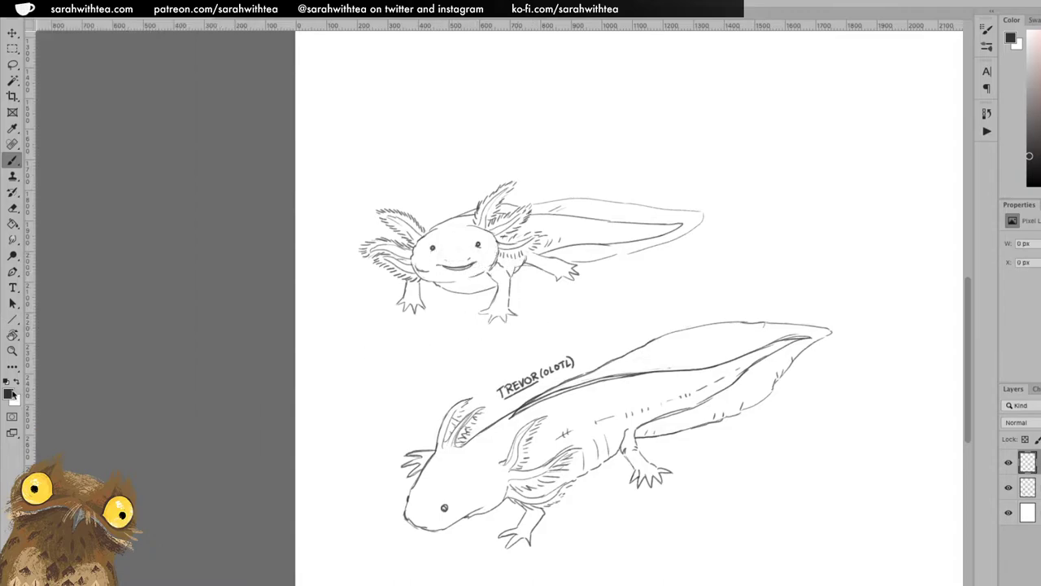
- Set the foreground colour to the muted brown #68523c
left_click(9, 394)
left_click_drag(803, 487, 803, 479)
left_click_drag(731, 422, 697, 429)
left_click(806, 482)
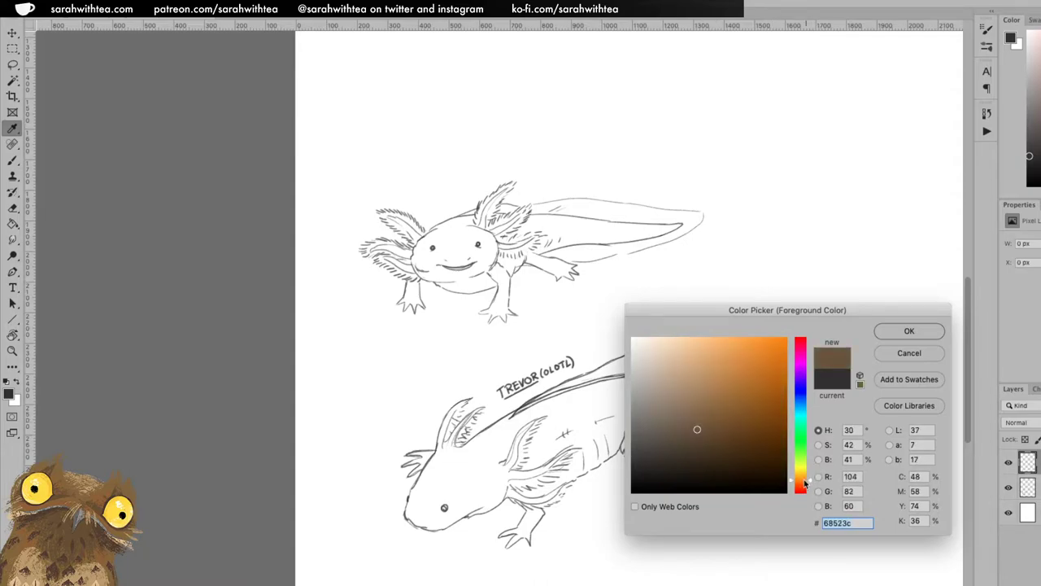
left_click(909, 331)
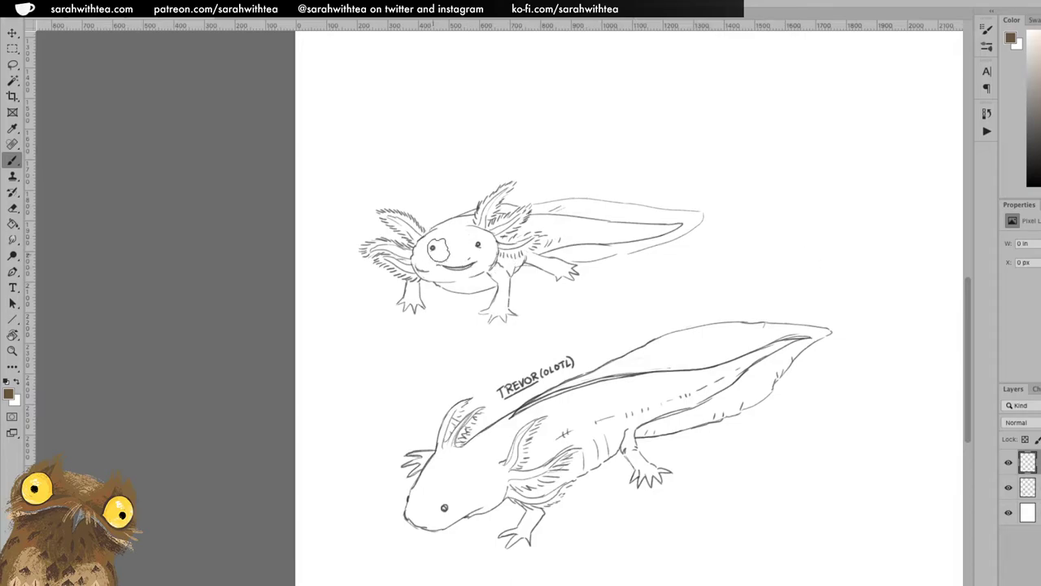
- Paint a brown watercolour wash over the whole front-facing axolotl and darken its face around the eyes and snout
mouse_move(450, 251)
left_mouse_down()
mouse_move(420, 260)
mouse_move(439, 237)
left_mouse_up()
mouse_move(423, 241)
left_mouse_down()
mouse_move(452, 225)
mouse_move(418, 253)
mouse_move(373, 248)
mouse_move(419, 258)
mouse_move(415, 266)
mouse_move(386, 262)
mouse_move(417, 261)
mouse_move(383, 250)
mouse_move(420, 254)
mouse_move(424, 244)
mouse_move(403, 220)
mouse_move(392, 218)
mouse_move(421, 241)
mouse_move(389, 219)
mouse_move(422, 244)
mouse_move(465, 219)
mouse_move(428, 237)
mouse_move(444, 221)
mouse_move(481, 210)
mouse_move(481, 220)
mouse_move(505, 192)
mouse_move(476, 218)
mouse_move(483, 236)
mouse_move(515, 215)
mouse_move(476, 237)
mouse_move(507, 214)
mouse_move(488, 216)
mouse_move(509, 212)
mouse_move(700, 215)
mouse_move(549, 207)
mouse_move(693, 221)
mouse_move(553, 256)
mouse_move(683, 226)
mouse_move(561, 245)
mouse_move(675, 225)
mouse_move(549, 225)
mouse_move(506, 242)
mouse_move(533, 238)
mouse_move(532, 219)
mouse_move(659, 228)
mouse_move(531, 237)
mouse_move(540, 224)
mouse_move(529, 223)
mouse_move(553, 226)
mouse_move(512, 235)
mouse_move(557, 217)
mouse_move(512, 254)
mouse_move(459, 271)
mouse_move(395, 268)
mouse_move(465, 245)
mouse_move(435, 265)
mouse_move(460, 261)
mouse_move(457, 248)
mouse_move(439, 246)
mouse_move(476, 230)
mouse_move(484, 248)
mouse_move(468, 258)
mouse_move(490, 251)
mouse_move(438, 276)
mouse_move(481, 275)
mouse_move(456, 285)
mouse_move(488, 287)
mouse_move(516, 263)
mouse_move(487, 277)
mouse_move(504, 282)
mouse_move(493, 313)
mouse_move(503, 317)
mouse_move(500, 275)
mouse_move(491, 309)
mouse_move(503, 287)
mouse_move(494, 268)
mouse_move(519, 248)
mouse_move(562, 274)
mouse_move(570, 268)
mouse_move(485, 249)
mouse_move(416, 277)
mouse_move(419, 305)
mouse_move(398, 260)
mouse_move(371, 250)
mouse_move(415, 224)
left_mouse_up()
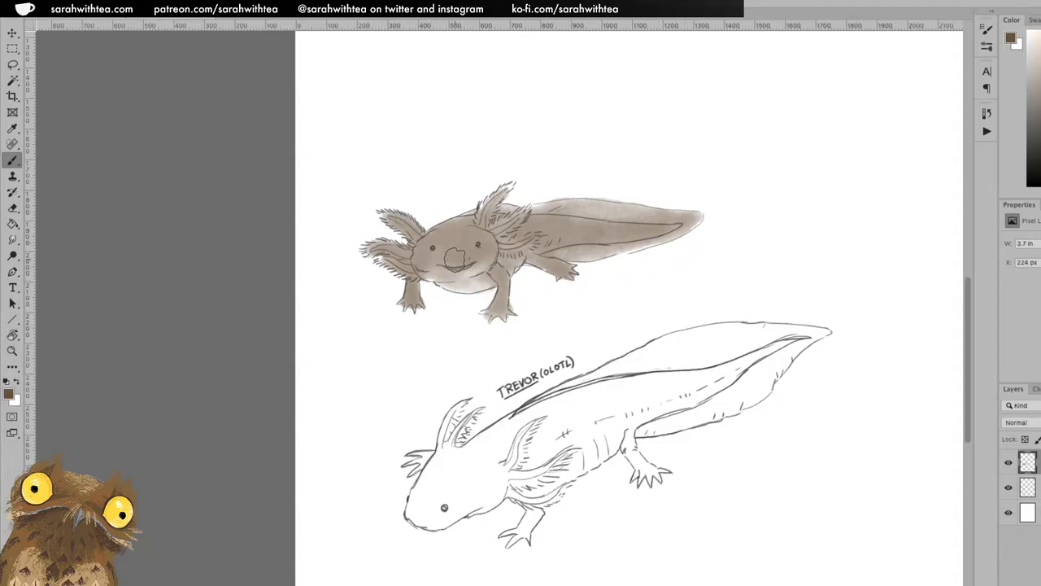
mouse_move(420, 262)
left_mouse_down()
mouse_move(479, 255)
mouse_move(441, 238)
mouse_move(421, 252)
mouse_move(449, 235)
mouse_move(476, 238)
mouse_move(443, 246)
mouse_move(457, 256)
mouse_move(481, 249)
left_mouse_up()
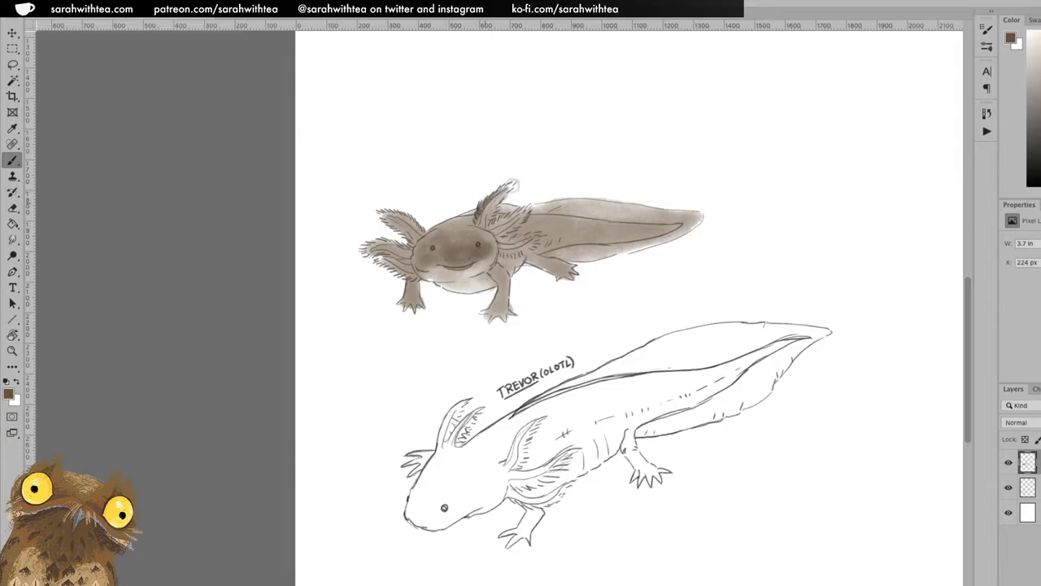
- Layer darker brown over the feathery gills on both sides of the front-facing axolotl's head
left_click_drag(511, 186, 491, 210)
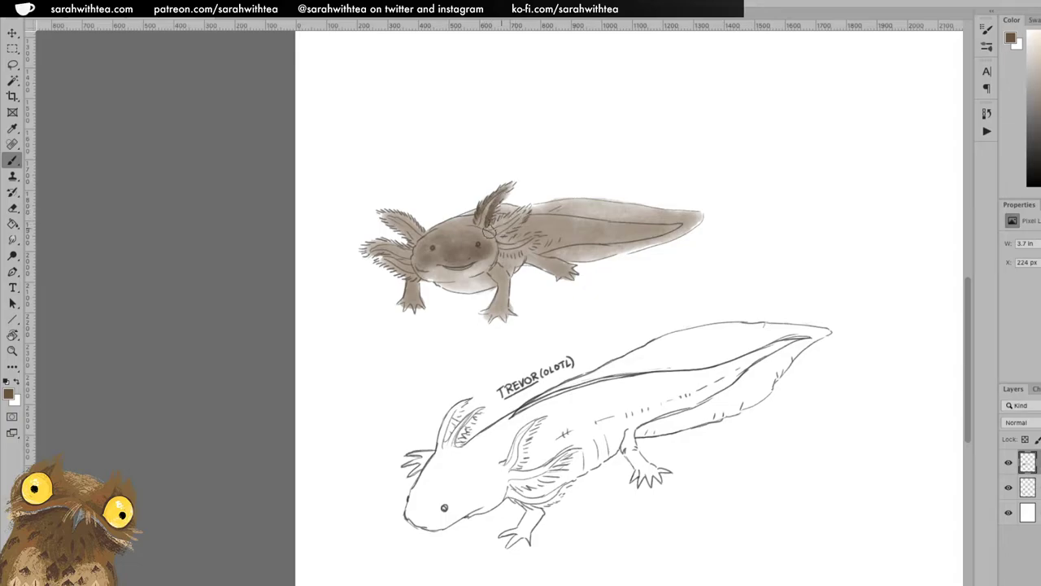
mouse_move(503, 220)
left_mouse_down()
mouse_move(526, 210)
mouse_move(505, 230)
mouse_move(537, 232)
mouse_move(511, 253)
mouse_move(520, 253)
left_mouse_up()
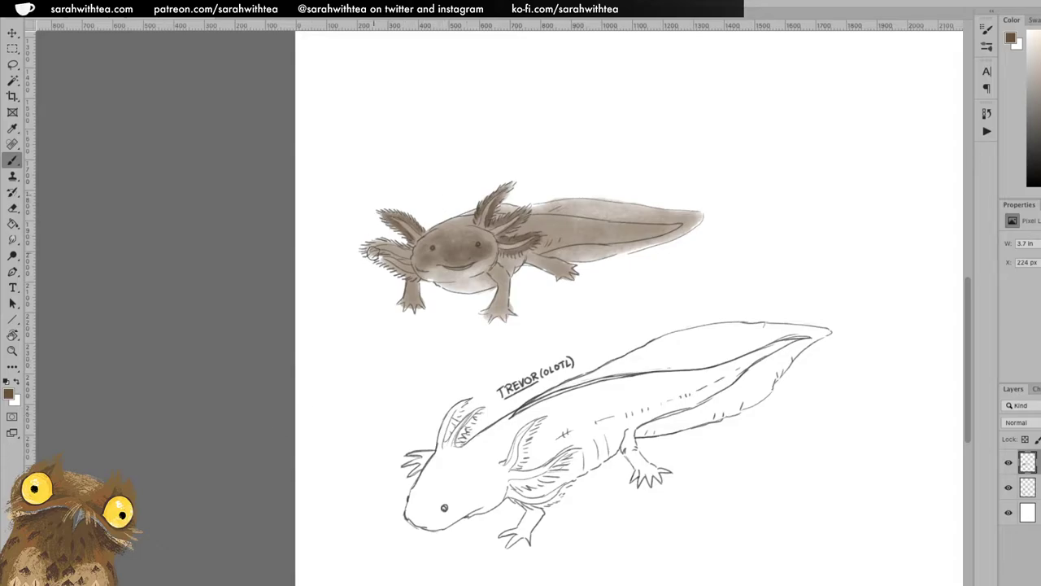
mouse_move(373, 247)
left_mouse_down()
mouse_move(390, 252)
mouse_move(377, 255)
left_mouse_up()
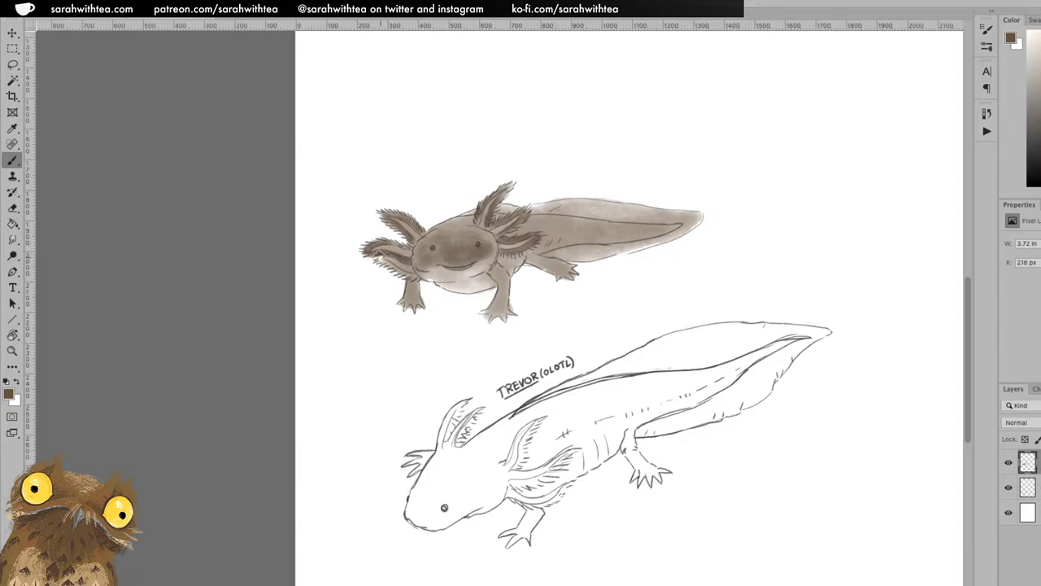
left_click_drag(380, 262, 407, 275)
- Dab darker brown patches along the middle of the front-facing axolotl's tail
left_click_drag(581, 231, 606, 227)
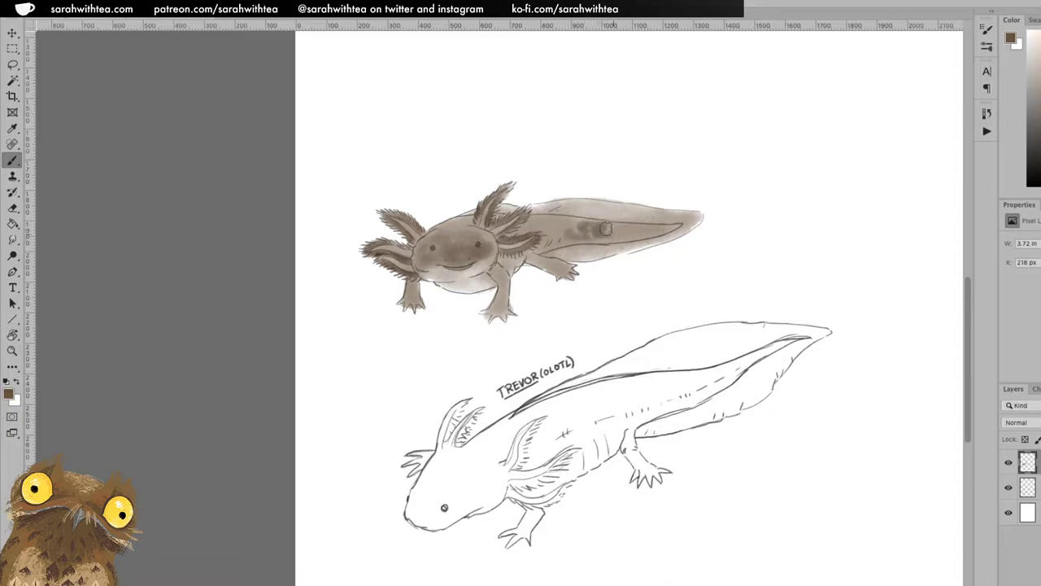
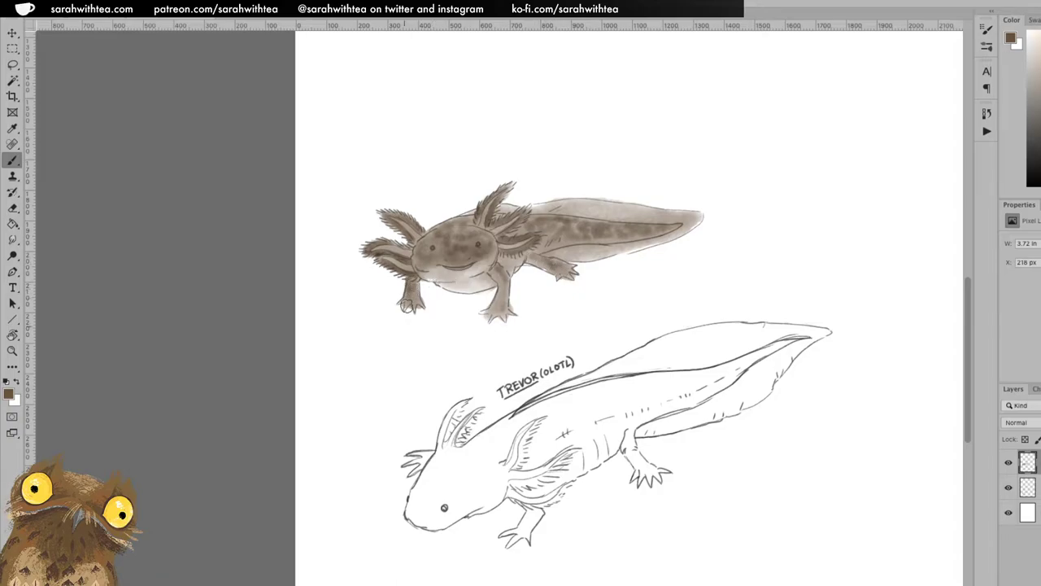
- Set the foreground colour to a dark magenta with a hue of 332° for painting with the brush
key("e")
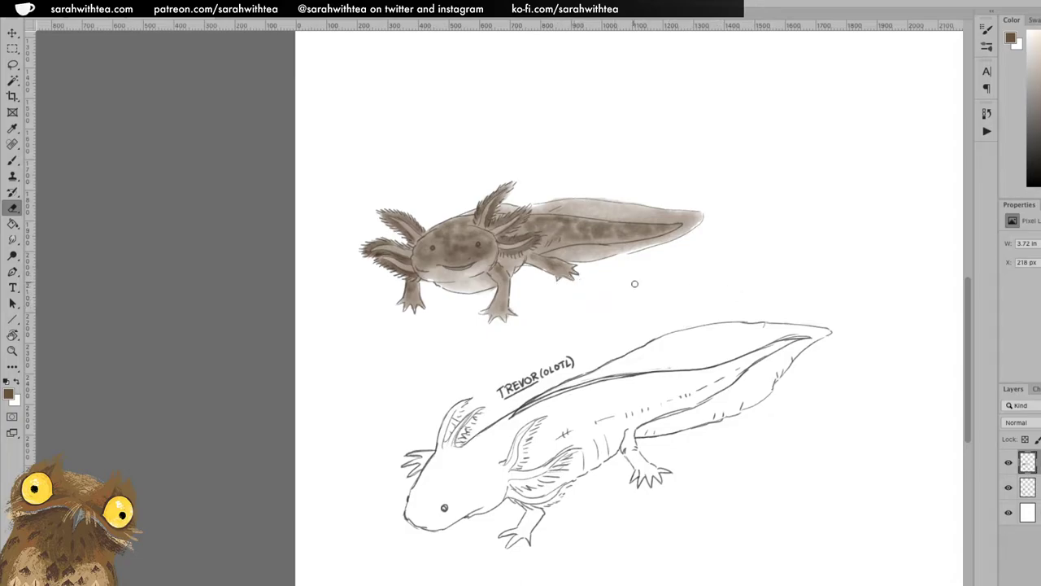
left_click_drag(610, 385, 585, 282)
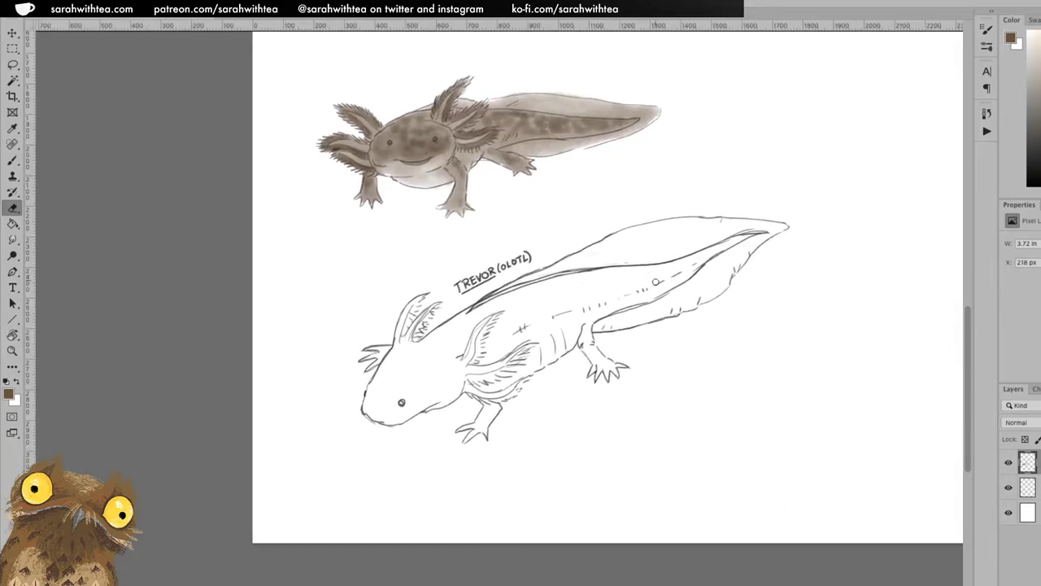
key("b")
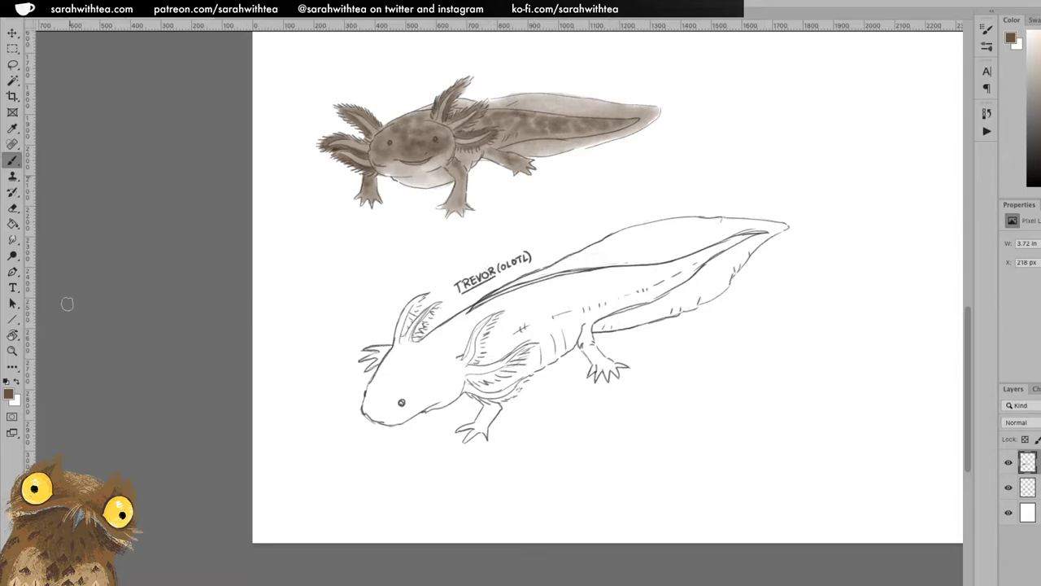
left_click(8, 394)
left_click_drag(806, 470, 803, 498)
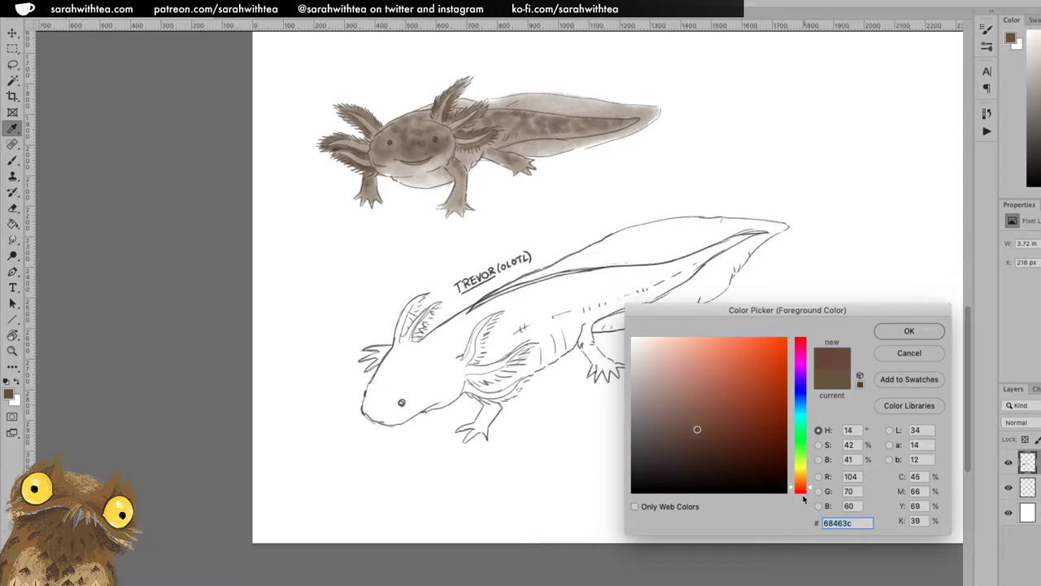
left_click_drag(711, 413, 743, 409)
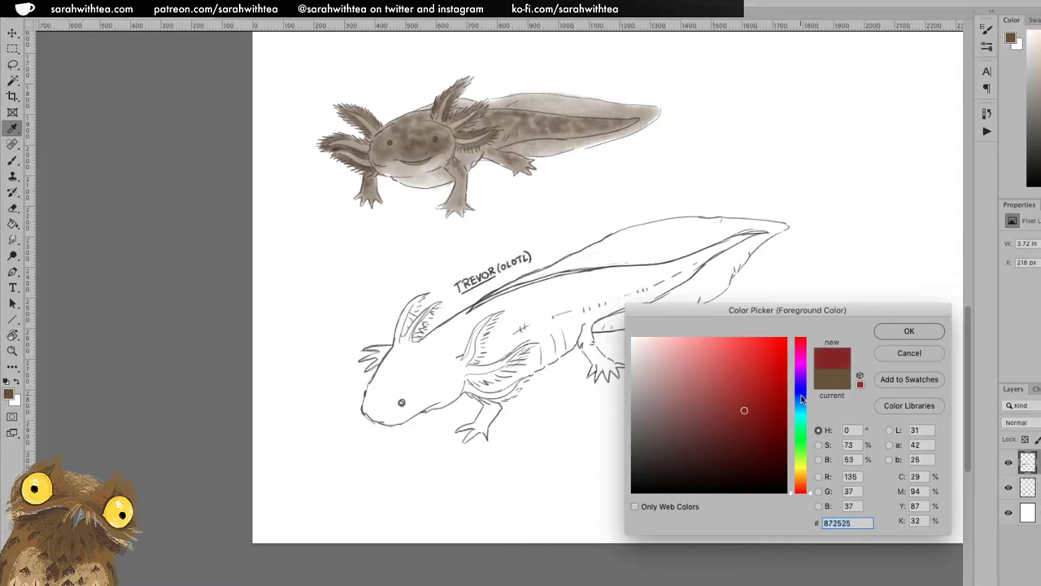
left_click(803, 351)
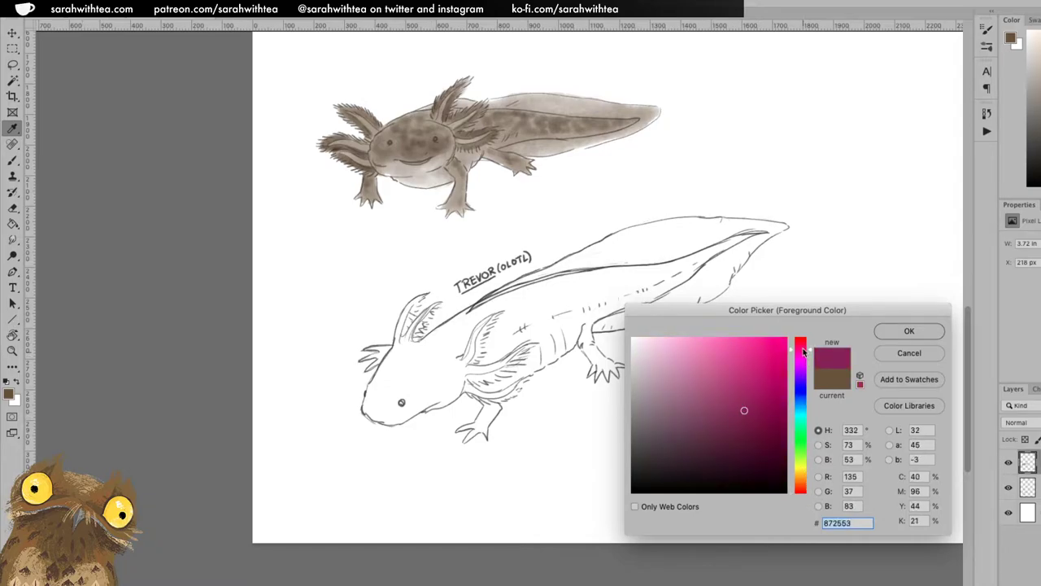
left_click(746, 409)
left_click(909, 331)
key("b")
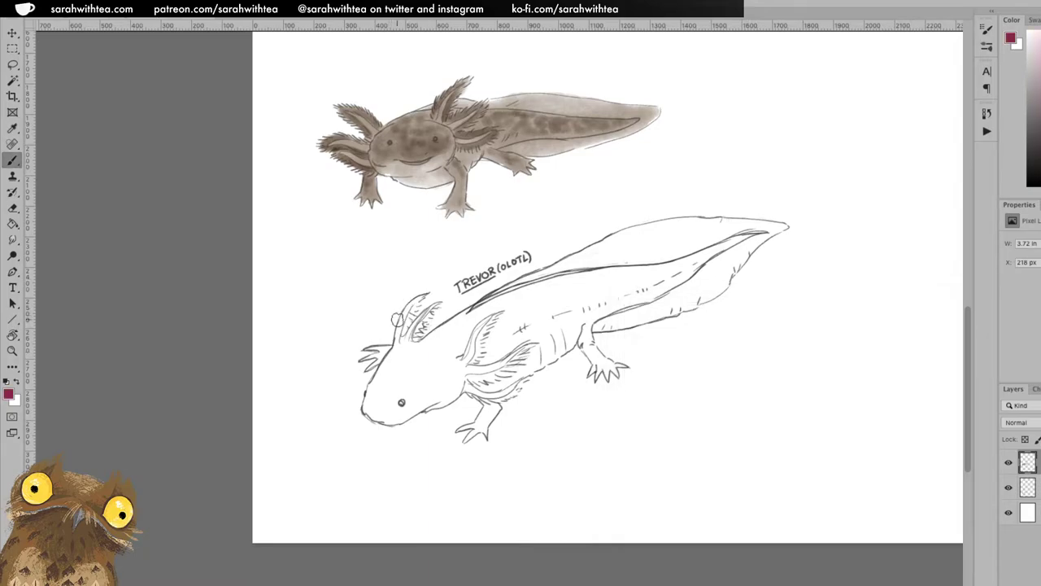
- Paint dark magenta over the feathery gills on both sides of the lower axolotl's head
mouse_move(404, 309)
left_mouse_down()
mouse_move(419, 298)
mouse_move(407, 337)
left_mouse_up()
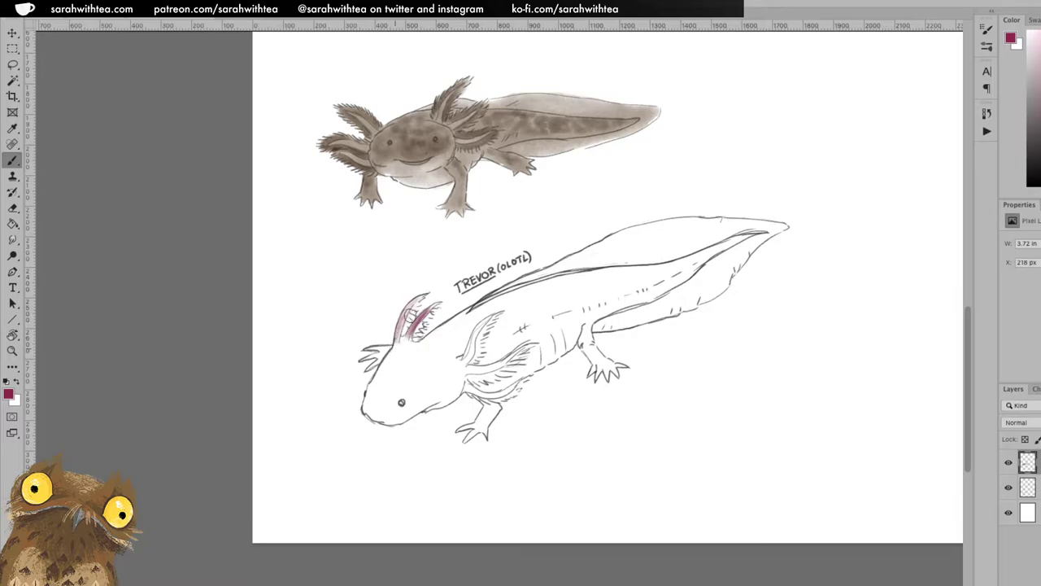
left_click_drag(410, 305, 427, 296)
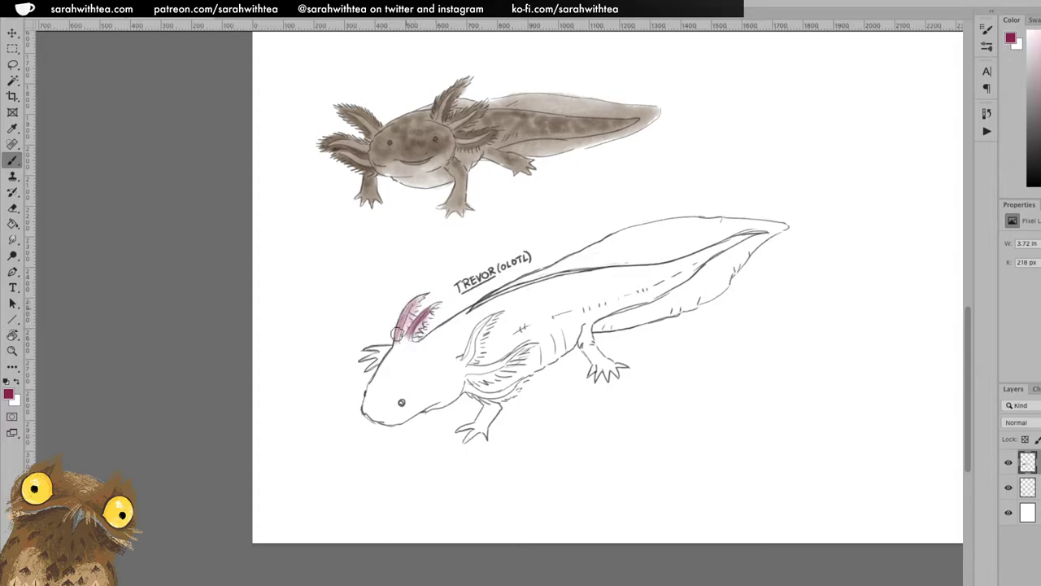
left_click_drag(398, 336, 416, 316)
mouse_move(482, 350)
left_mouse_down()
mouse_move(491, 318)
mouse_move(469, 361)
mouse_move(494, 315)
mouse_move(477, 372)
mouse_move(498, 383)
mouse_move(467, 370)
mouse_move(528, 347)
mouse_move(461, 375)
mouse_move(475, 366)
mouse_move(468, 351)
mouse_move(484, 324)
left_mouse_up()
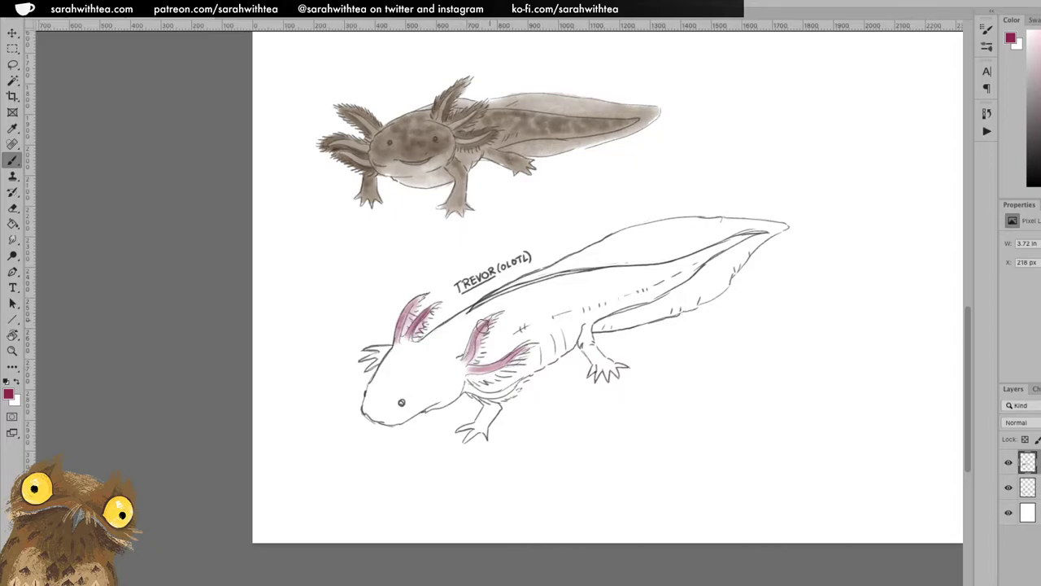
mouse_move(488, 364)
left_mouse_down()
mouse_move(477, 311)
mouse_move(507, 353)
mouse_move(479, 333)
mouse_move(493, 320)
mouse_move(502, 364)
left_mouse_up()
left_click_drag(492, 374, 530, 345)
mouse_move(469, 385)
left_mouse_down()
mouse_move(518, 381)
mouse_move(475, 388)
mouse_move(503, 359)
mouse_move(477, 374)
mouse_move(514, 357)
left_mouse_up()
left_click_drag(476, 394, 519, 385)
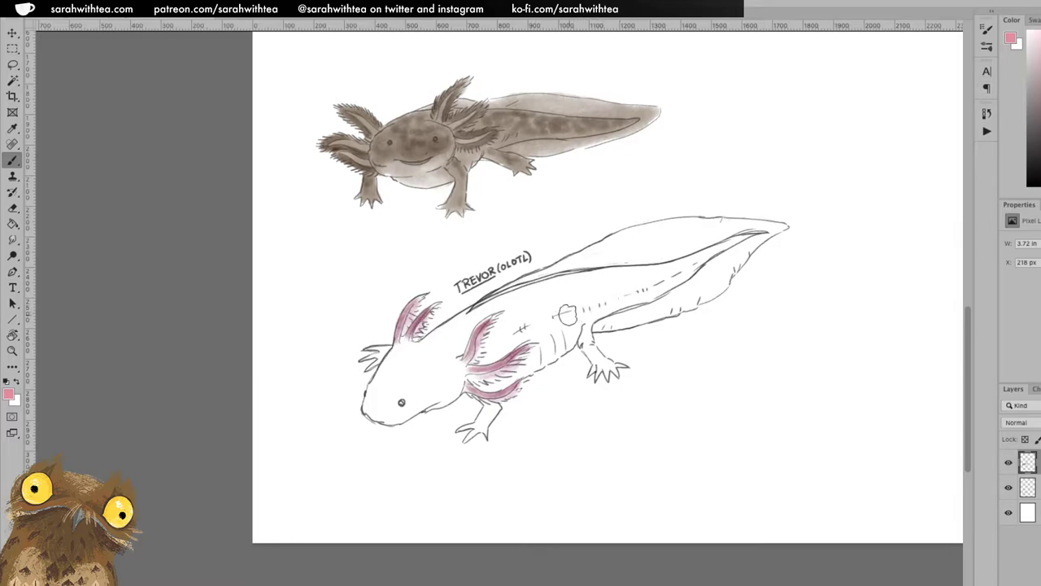
- Brush soft light pink shading along the lower axolotl's flank and tail, and over its legs, cheek and the base of its gills
mouse_move(614, 300)
left_mouse_down()
mouse_move(600, 304)
mouse_move(681, 279)
left_mouse_up()
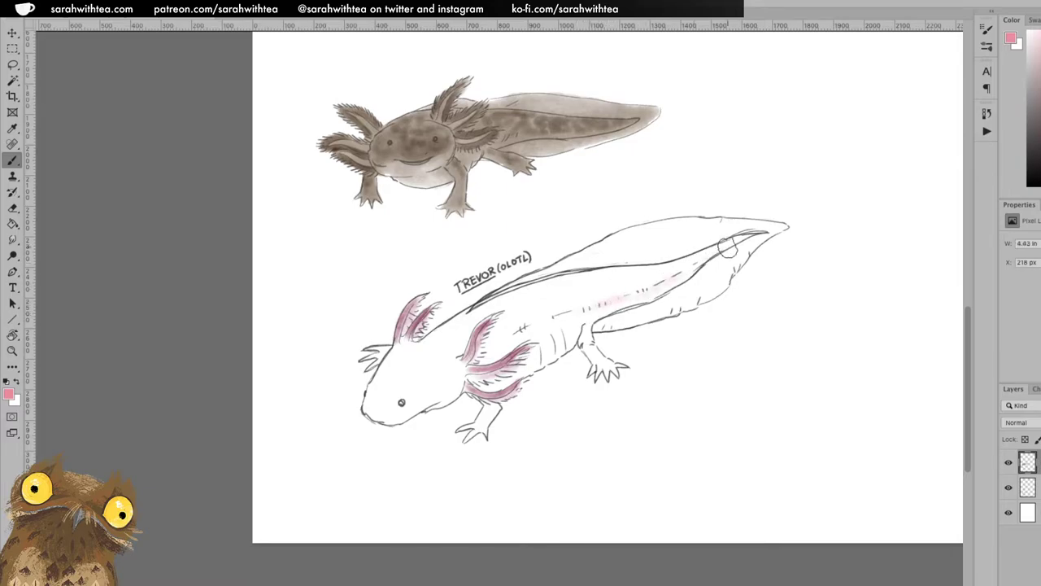
left_click_drag(620, 290, 531, 322)
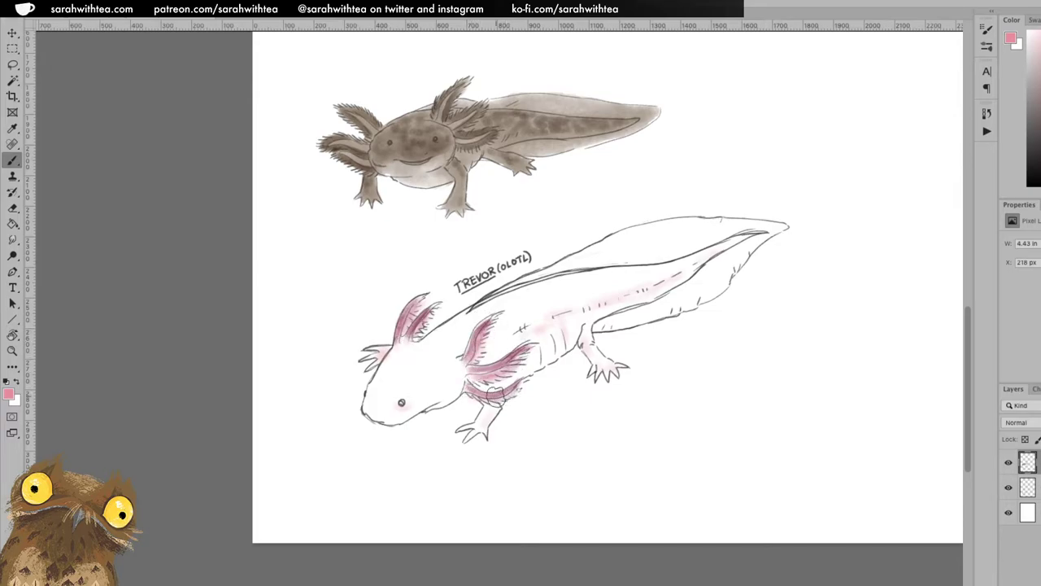
left_click_drag(476, 384, 513, 377)
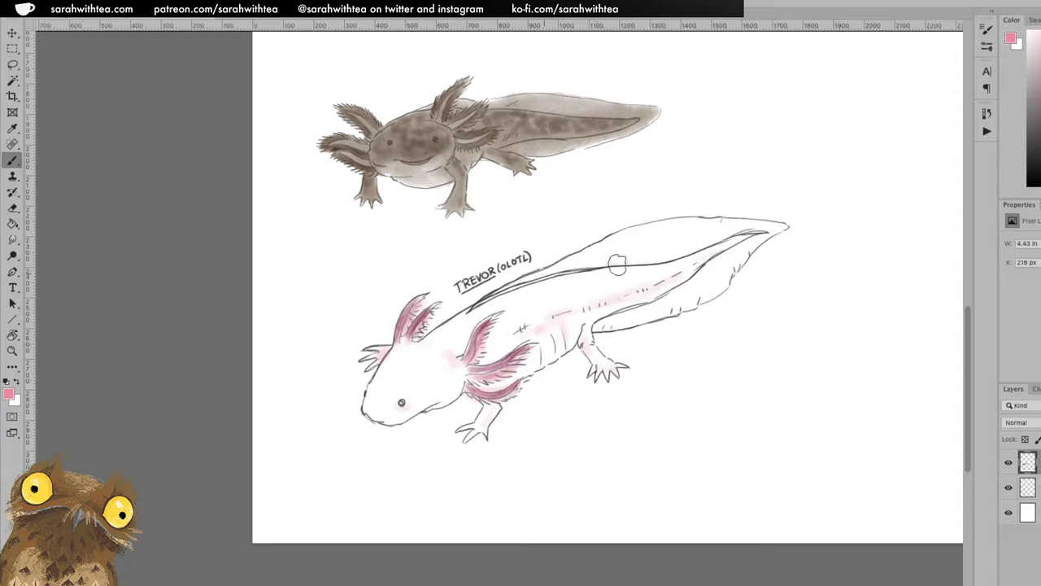
left_click_drag(657, 265, 740, 246)
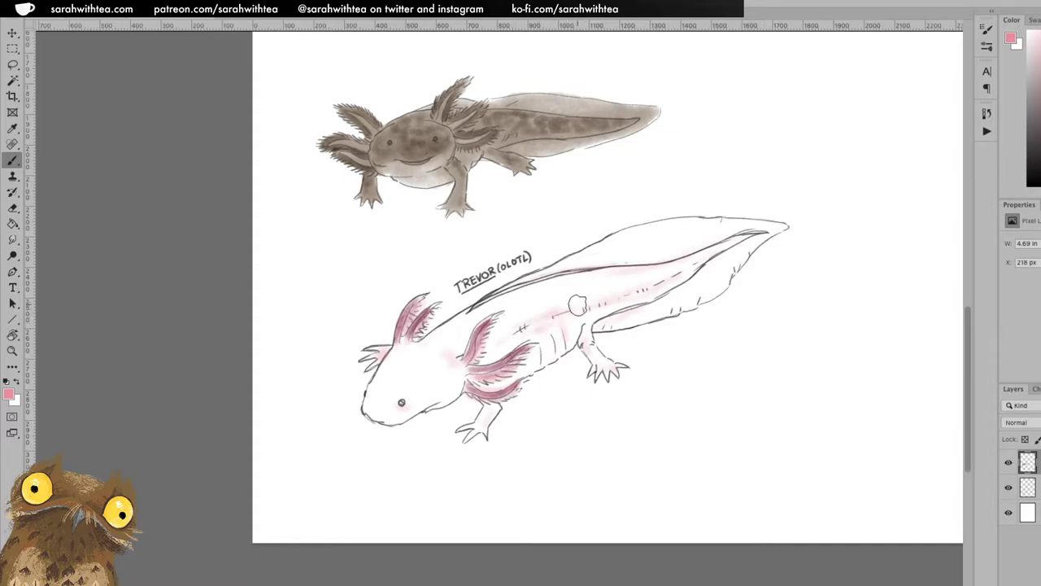
- Place the colour layer beneath the sketch layer and set the sketch layer's blend mode to Multiply
left_click_drag(602, 192, 574, 252)
left_click(1028, 487)
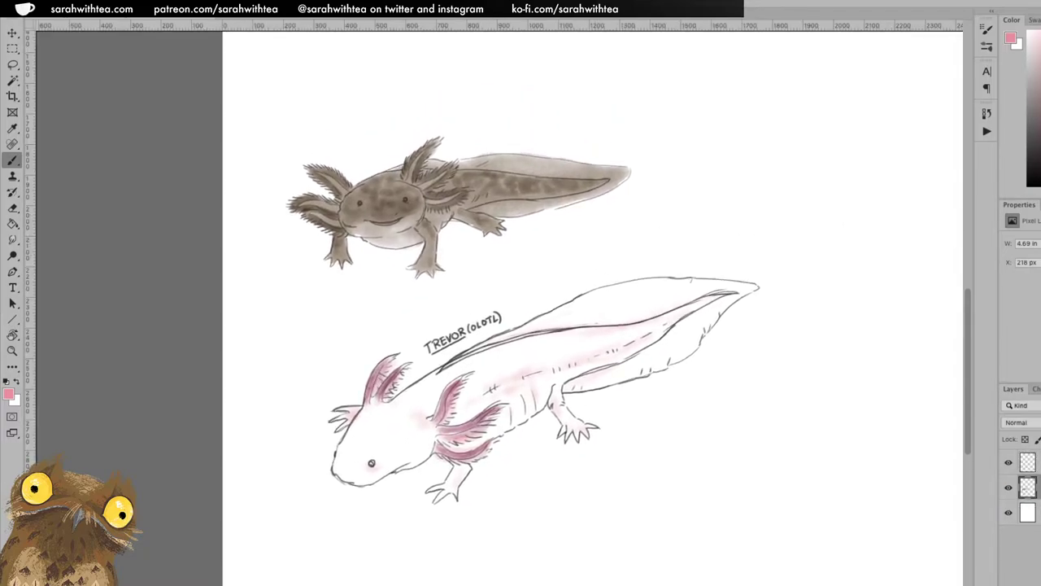
left_click(1016, 422)
left_click(1033, 457)
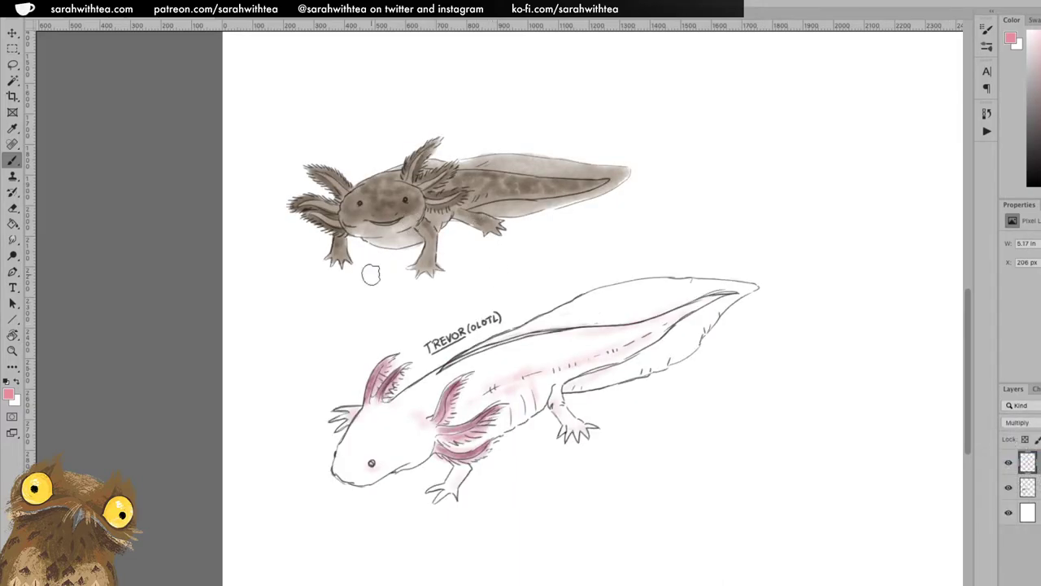
- Letter the underlined label "LUCINDA(LOTL)" below the brown axolotl in dark grey with the KYLE Ultimate Pencil Soft 10px brush
left_click(57, 12)
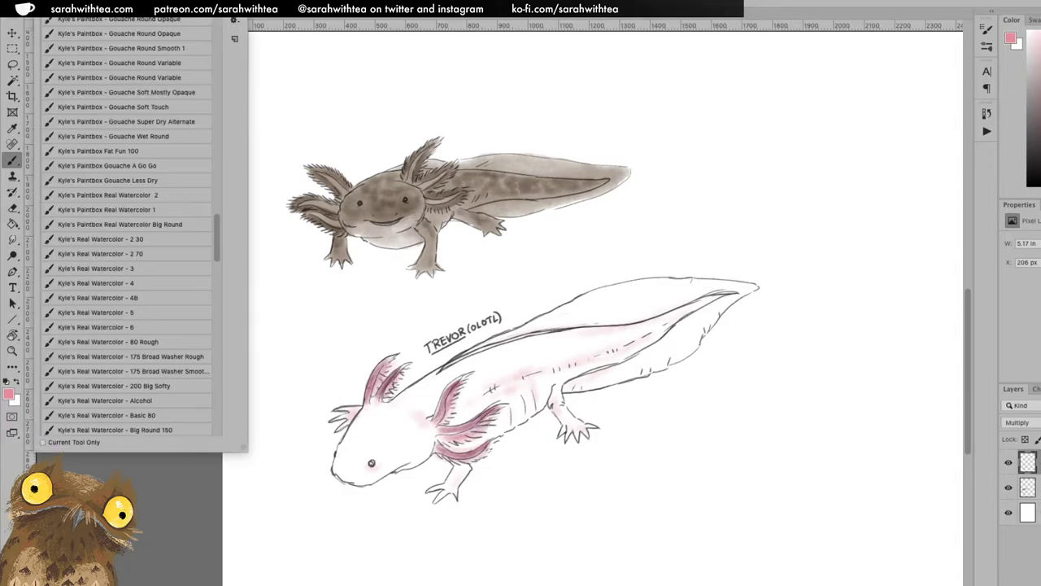
left_click_drag(216, 244, 222, 159)
left_click(146, 74)
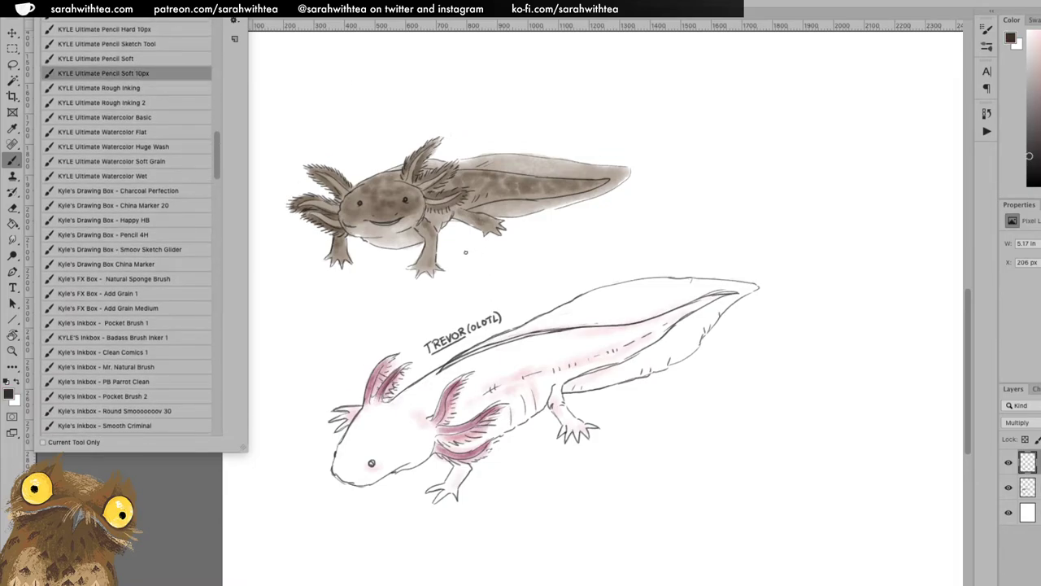
left_click(465, 252)
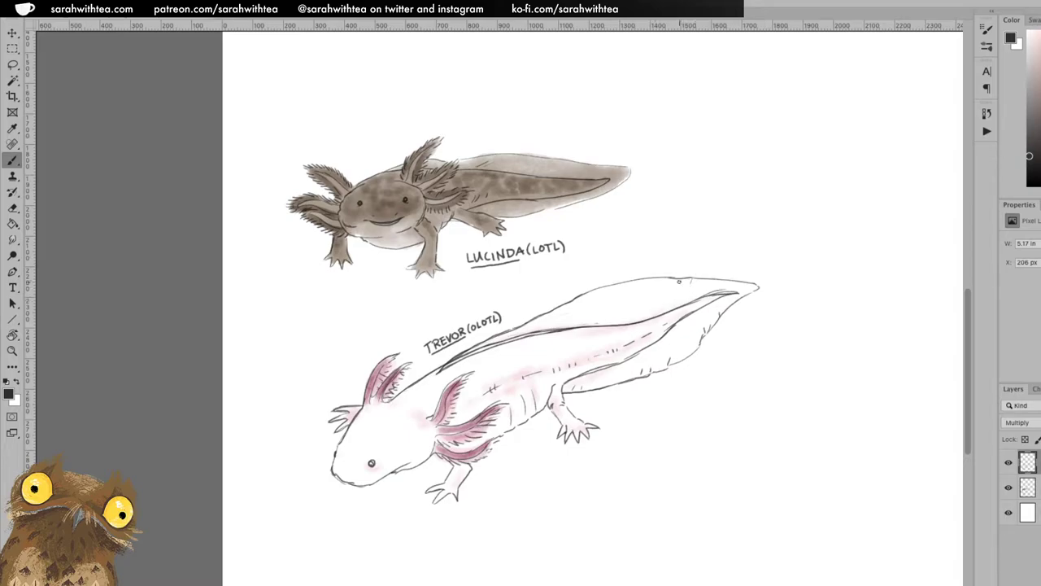
- Add a new layer on top and group the axolotl sketch and colour layers together beneath it
key("z")
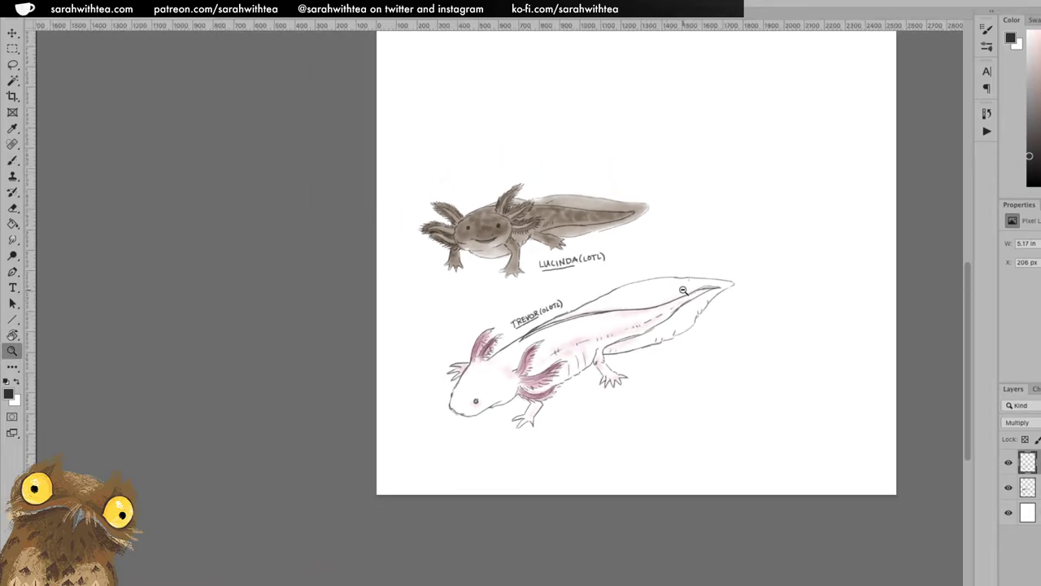
left_click(683, 290, "alt")
left_click_drag(602, 311, 578, 406)
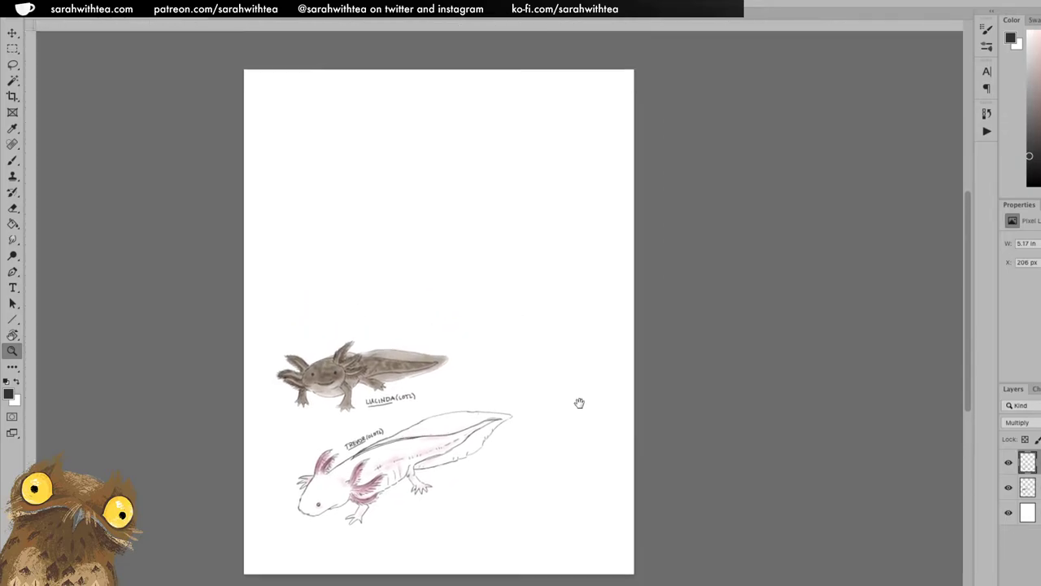
key("ctrl+r")
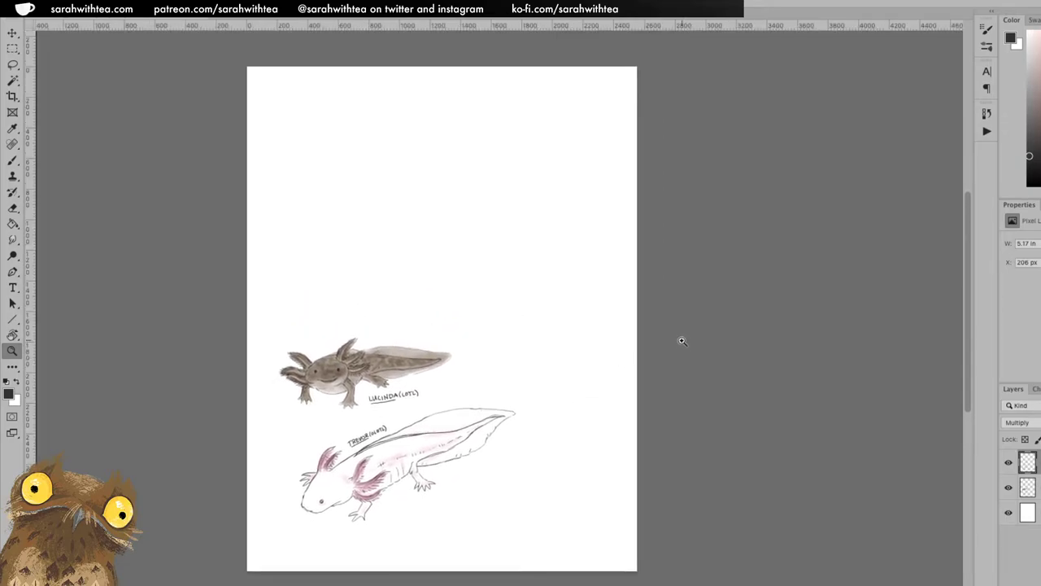
key("super+shift+alt+n")
left_click(1028, 486)
left_click(1028, 511, "shift")
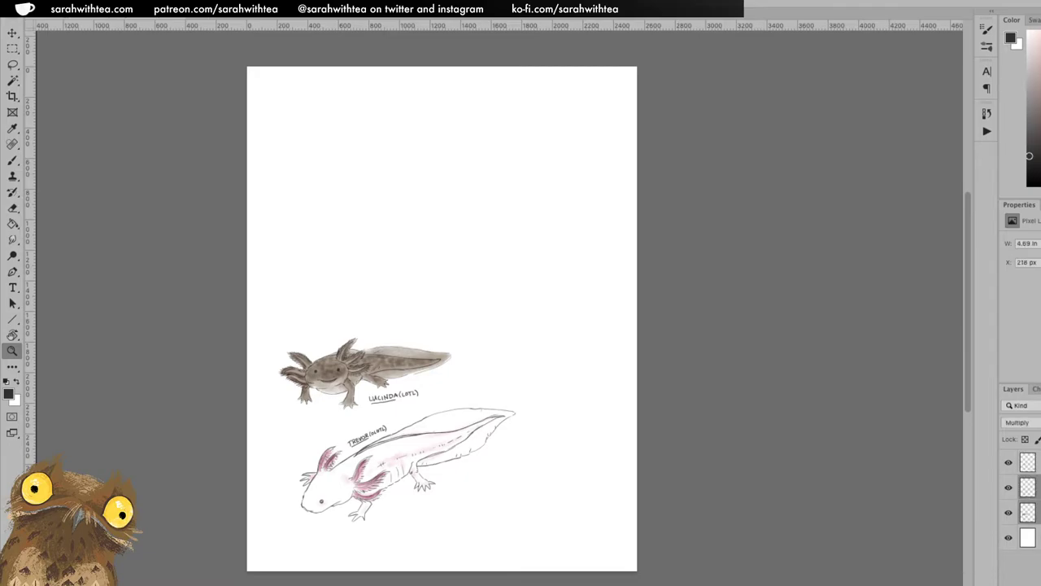
key("ctrl+g")
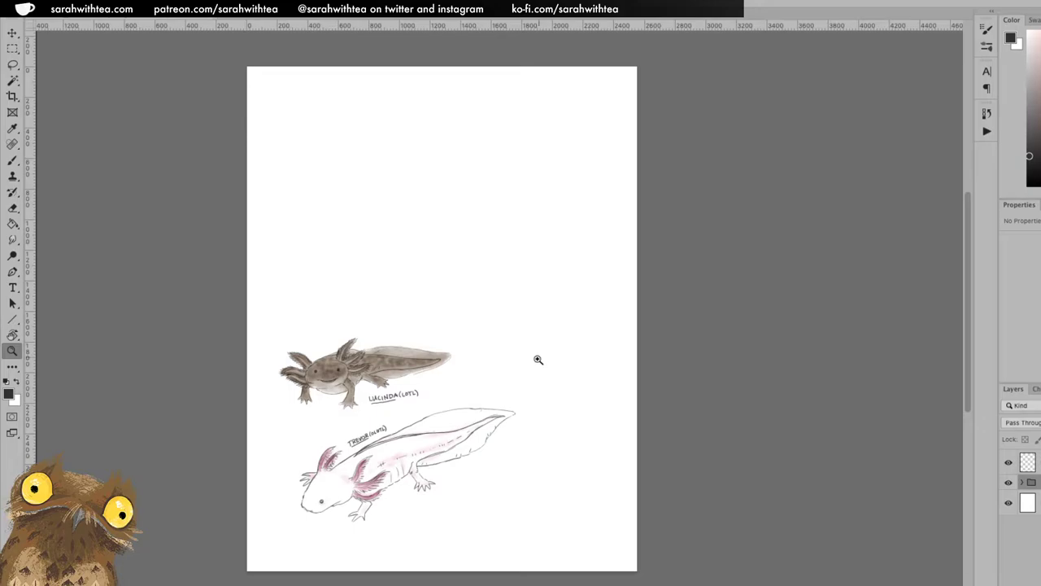
- Draw an upright rectangle about 830 px wide and 1040 px tall on the new layer near the page's upper-left corner and erase its overshooting line
left_click(1027, 461)
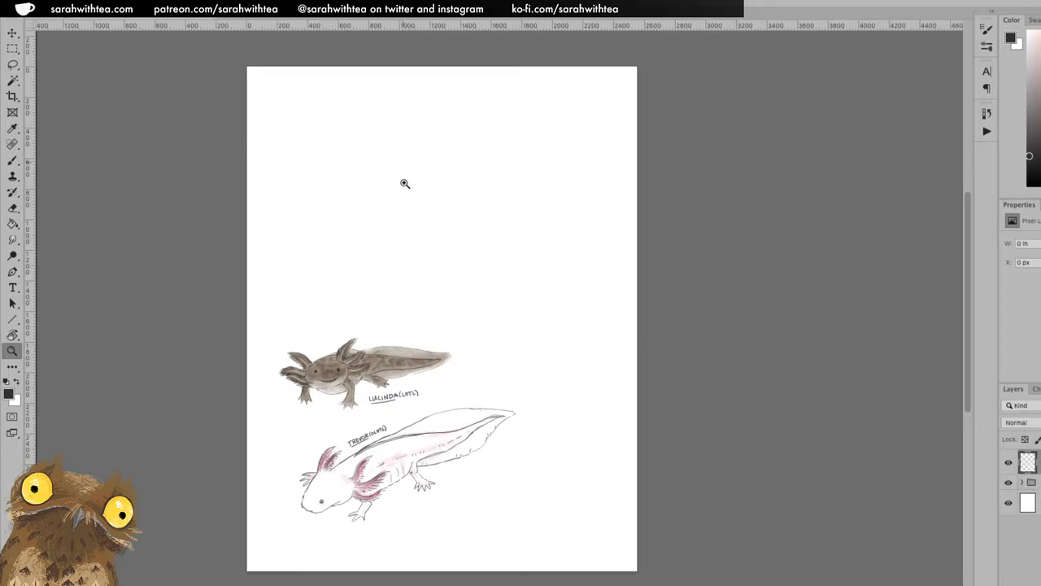
left_click(433, 190)
left_click(423, 175)
left_click_drag(390, 184, 558, 309)
key("ctrl+r")
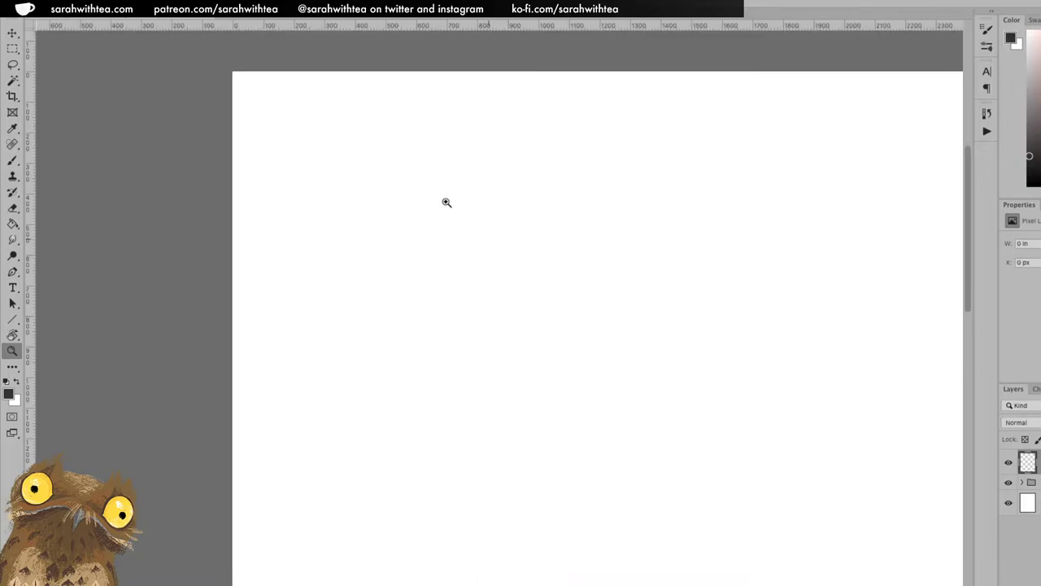
key("b")
mouse_move(340, 154)
left_mouse_down()
mouse_move(325, 393)
mouse_move(342, 432)
left_mouse_up()
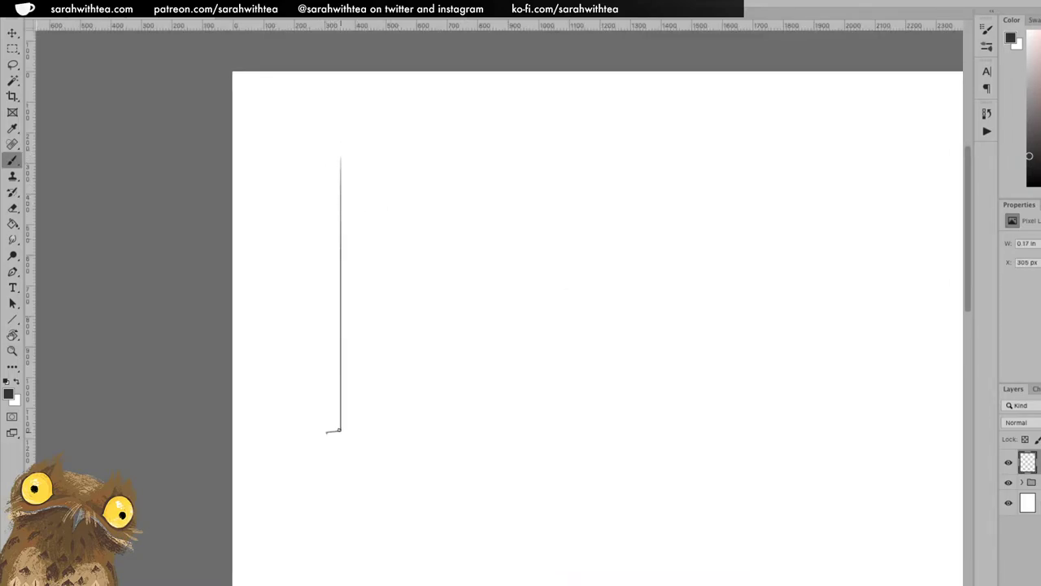
key("ctrl+z")
mouse_move(335, 147)
left_mouse_down()
mouse_move(339, 470)
mouse_move(550, 445)
mouse_move(590, 447)
mouse_move(597, 464)
mouse_move(605, 153)
left_mouse_up()
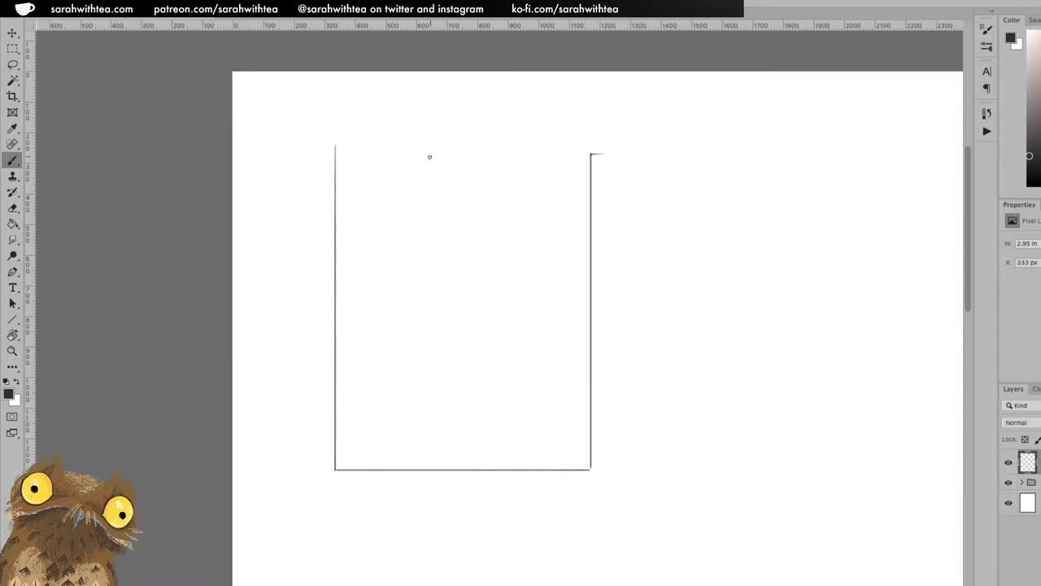
left_click_drag(336, 150, 593, 149)
key("e")
key("b")
- Divide the rectangle below its middle with two closely spaced horizontal lines and sketch a low mound outline above each end of them
left_click_drag(336, 340, 590, 340)
left_click_drag(337, 336, 588, 329)
key("ctrl+z")
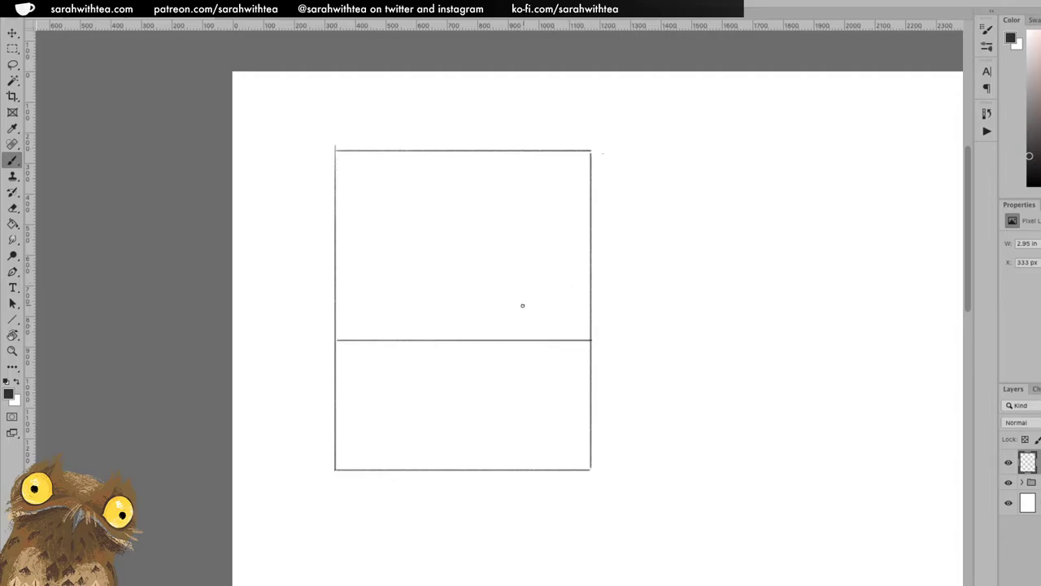
left_click_drag(337, 335, 587, 330)
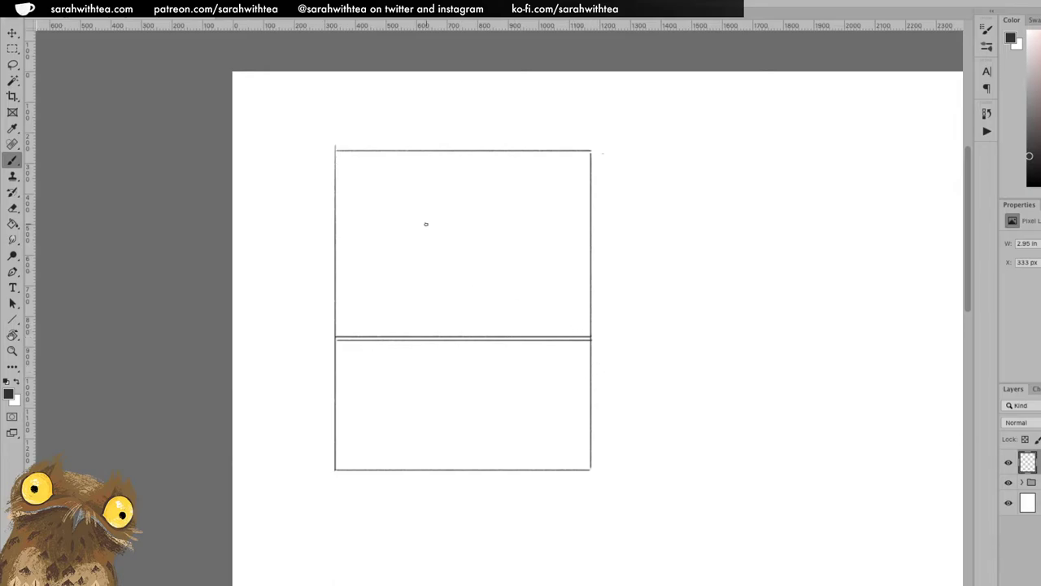
mouse_move(337, 310)
left_mouse_down()
mouse_move(386, 313)
mouse_move(439, 335)
left_mouse_up()
left_click_drag(518, 333, 586, 318)
- Add a narrow lined band across the rectangle's top and sketch curves from the double divider line down to both side edges
mouse_move(336, 150)
left_mouse_down()
mouse_move(344, 130)
mouse_move(589, 130)
mouse_move(588, 150)
left_mouse_up()
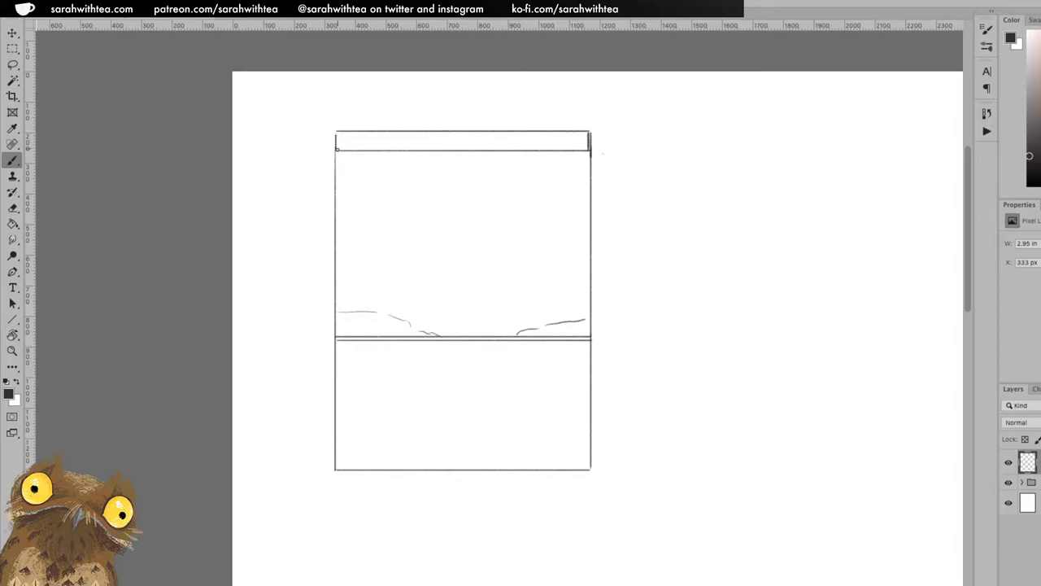
left_click_drag(337, 139, 589, 137)
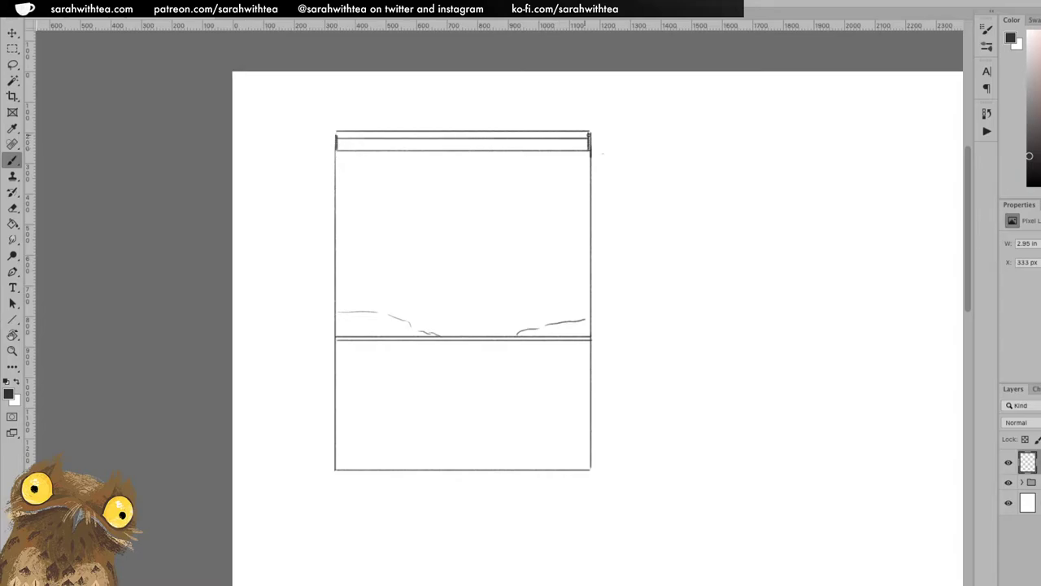
left_click_drag(336, 140, 589, 140)
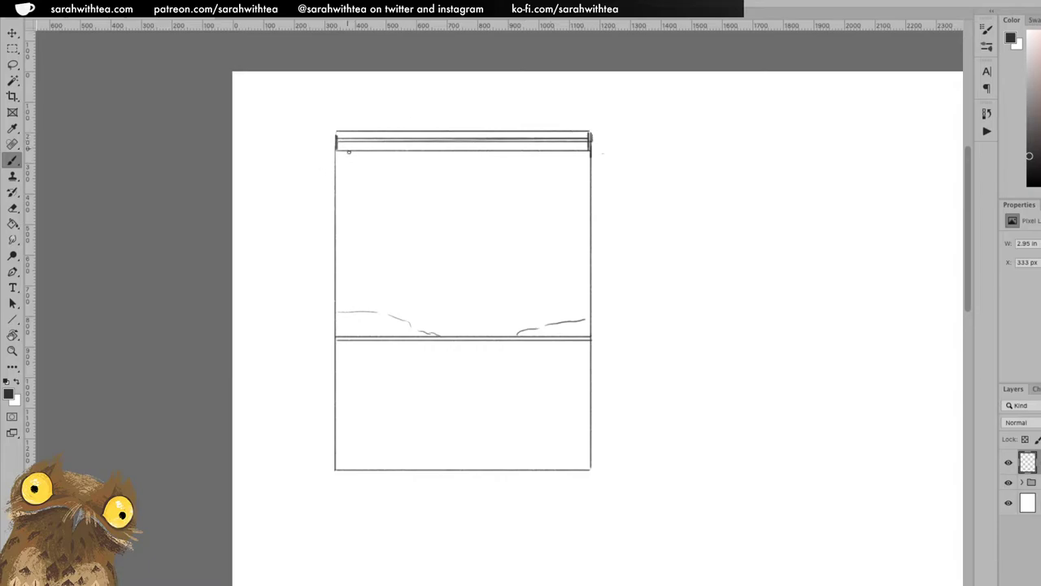
mouse_move(444, 341)
left_mouse_down()
mouse_move(368, 349)
mouse_move(337, 379)
left_mouse_up()
left_click_drag(518, 339, 589, 372)
- Draw a smaller horizontal rectangle about 430 px wide and 255 px tall beside the upper part of the large rectangle
mouse_move(633, 143)
left_mouse_down()
mouse_move(642, 173)
mouse_move(674, 136)
mouse_move(764, 136)
left_mouse_up()
left_click_drag(638, 214, 760, 201)
key("ctrl+z")
left_click_drag(636, 215, 765, 214)
left_click_drag(765, 136, 766, 213)
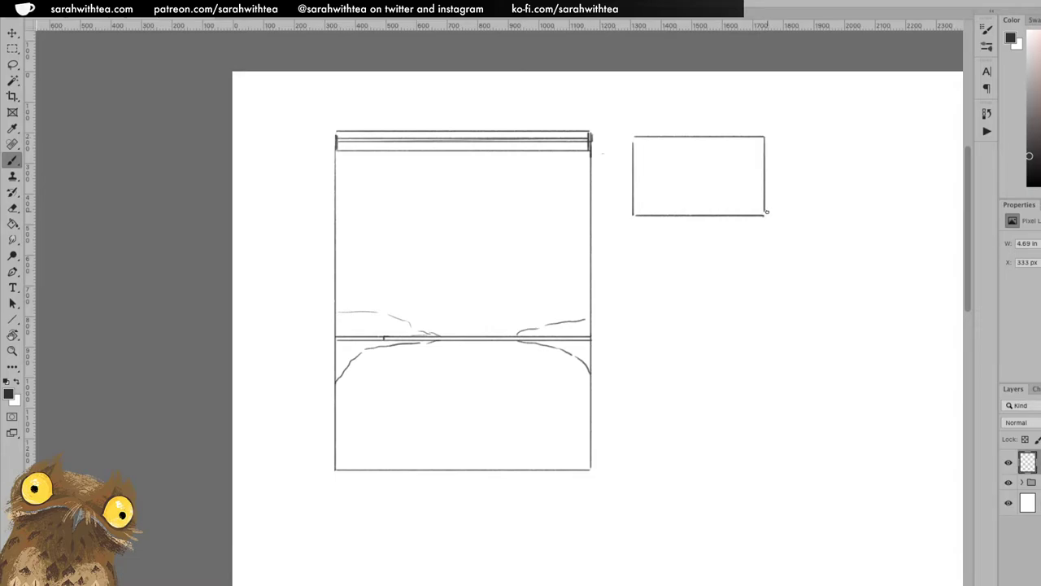
- Sketch a hump-shaped arch across the smaller rectangle and undo the trial lines drawn above it
mouse_move(693, 163)
left_mouse_down()
mouse_move(637, 199)
mouse_move(708, 162)
mouse_move(735, 193)
mouse_move(758, 200)
left_mouse_up()
left_click_drag(696, 162, 659, 191)
left_click_drag(636, 152, 761, 151)
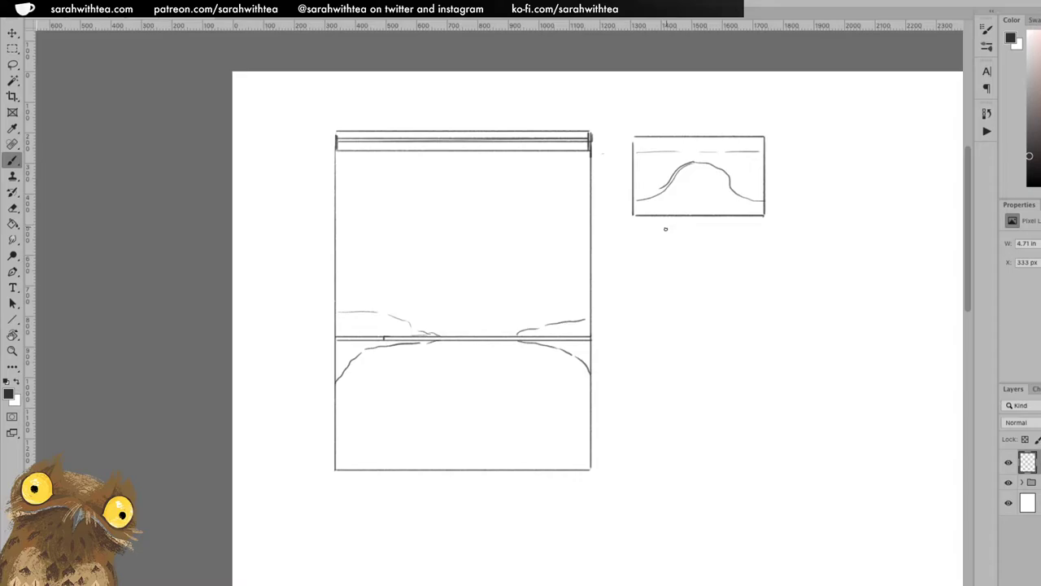
key("ctrl+z")
key("ctrl+z")
left_click_drag(633, 143, 758, 150)
key("ctrl+z")
- Fill the smaller rectangle with rock banks beside the arch, falling-water strokes above it and two ovals beneath it
mouse_move(633, 199)
left_mouse_down()
mouse_move(667, 190)
mouse_move(701, 161)
mouse_move(732, 192)
mouse_move(764, 201)
left_mouse_up()
mouse_move(633, 155)
left_mouse_down()
mouse_move(706, 145)
mouse_move(763, 162)
mouse_move(707, 146)
mouse_move(676, 151)
mouse_move(698, 150)
mouse_move(685, 161)
mouse_move(721, 146)
mouse_move(681, 156)
mouse_move(691, 161)
mouse_move(717, 159)
mouse_move(721, 139)
mouse_move(691, 147)
mouse_move(674, 138)
mouse_move(695, 159)
left_mouse_up()
left_click_drag(700, 143, 705, 163)
left_click_drag(711, 145, 712, 161)
mouse_move(637, 165)
left_mouse_down()
mouse_move(661, 178)
mouse_move(635, 193)
left_mouse_up()
mouse_move(742, 162)
left_mouse_down()
mouse_move(735, 169)
mouse_move(763, 195)
mouse_move(759, 168)
mouse_move(768, 174)
left_mouse_up()
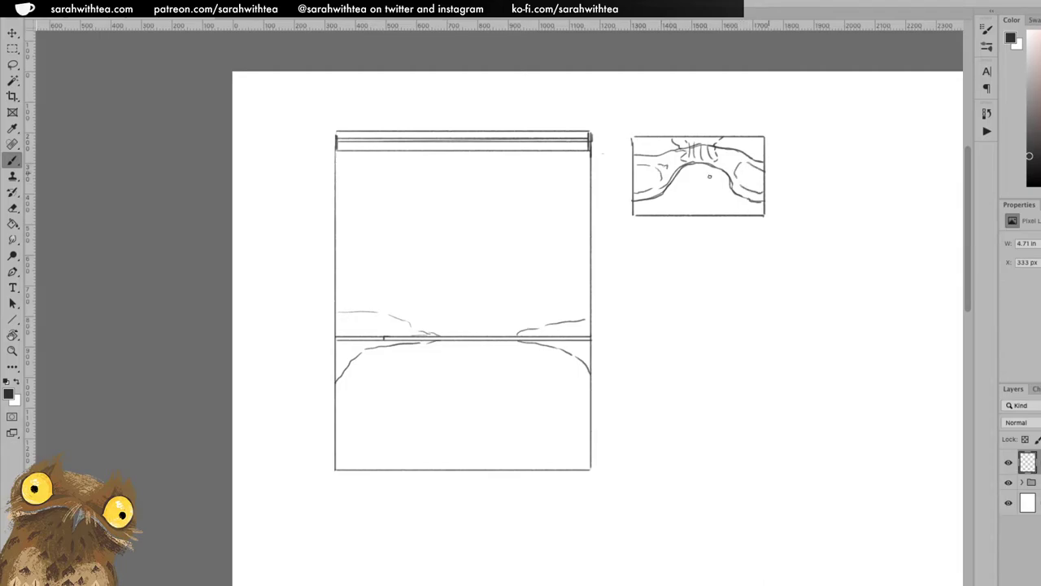
mouse_move(684, 193)
left_mouse_down()
mouse_move(699, 199)
mouse_move(714, 183)
mouse_move(724, 200)
left_mouse_up()
- Sketch a forked driftwood branch with grain lines, about 610 px wide and 400 px tall, descending from the divider into the large rectangle's lower section
mouse_move(428, 331)
left_mouse_down()
mouse_move(417, 366)
mouse_move(427, 394)
mouse_move(448, 417)
mouse_move(545, 448)
left_mouse_up()
mouse_move(392, 349)
left_mouse_down()
mouse_move(357, 432)
mouse_move(360, 453)
mouse_move(396, 411)
mouse_move(423, 439)
mouse_move(473, 443)
mouse_move(429, 443)
mouse_move(429, 423)
mouse_move(509, 440)
mouse_move(522, 425)
mouse_move(433, 439)
mouse_move(495, 445)
mouse_move(466, 435)
mouse_move(537, 452)
left_mouse_up()
key("super+z")
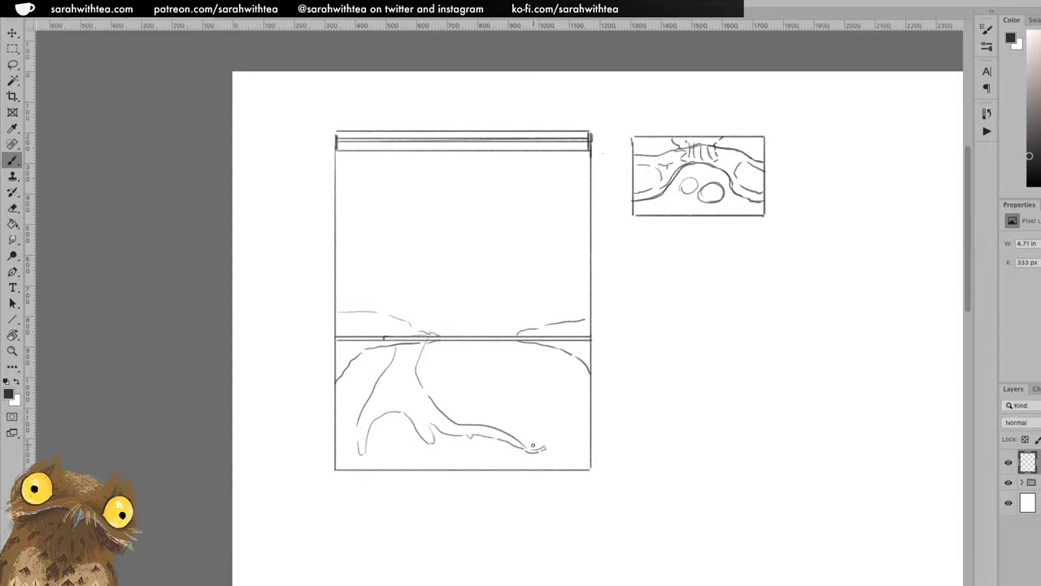
left_click_drag(403, 383, 427, 413)
left_click_drag(409, 352, 368, 418)
mouse_move(428, 330)
left_mouse_down()
mouse_move(399, 345)
mouse_move(423, 350)
left_mouse_up()
- Erase most of the lower of the two divider lines in the large rectangle
key("e")
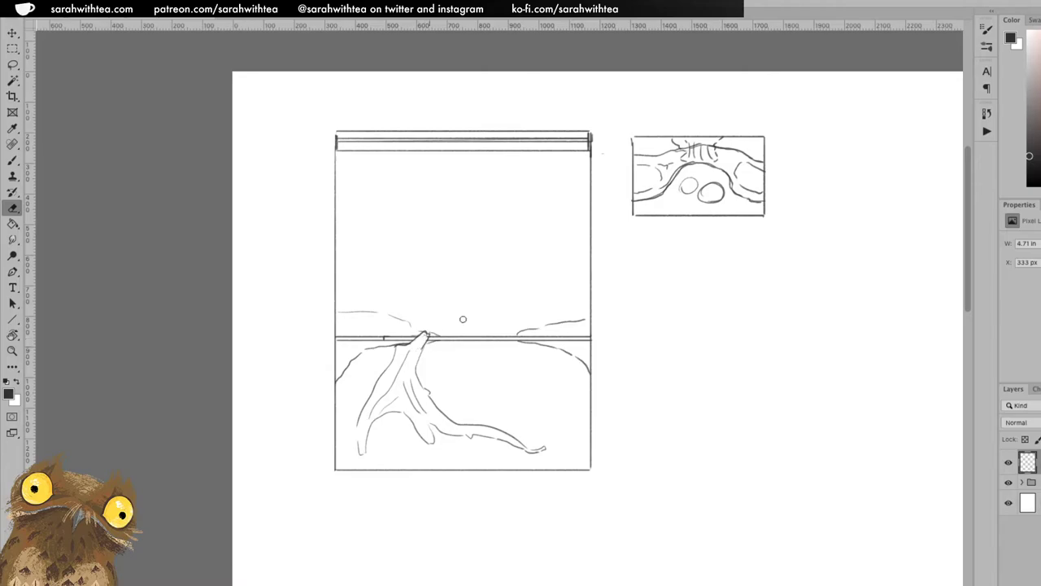
mouse_move(447, 340)
left_mouse_down()
mouse_move(437, 343)
mouse_move(501, 343)
left_mouse_up()
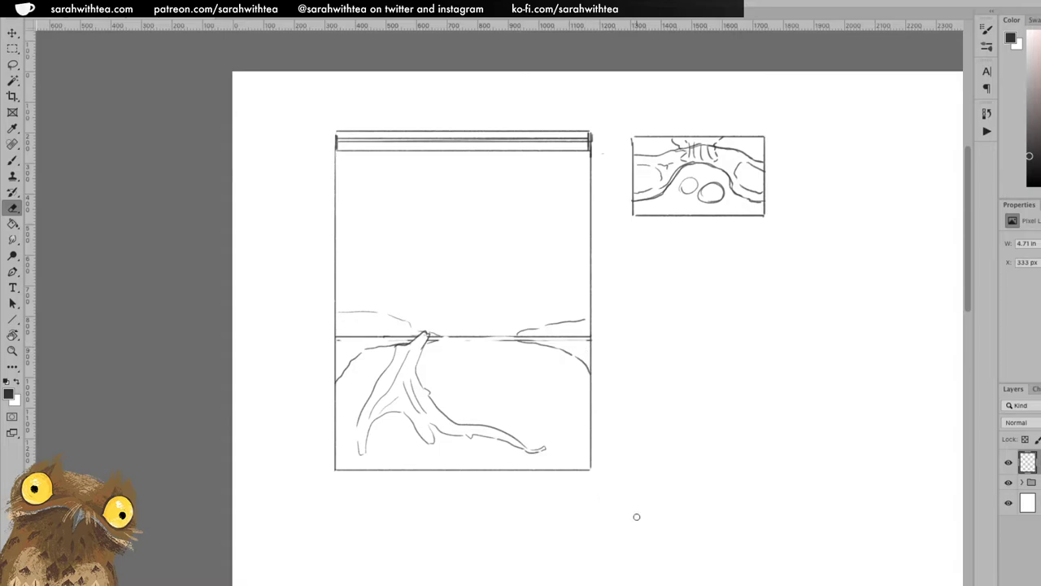
key("b")
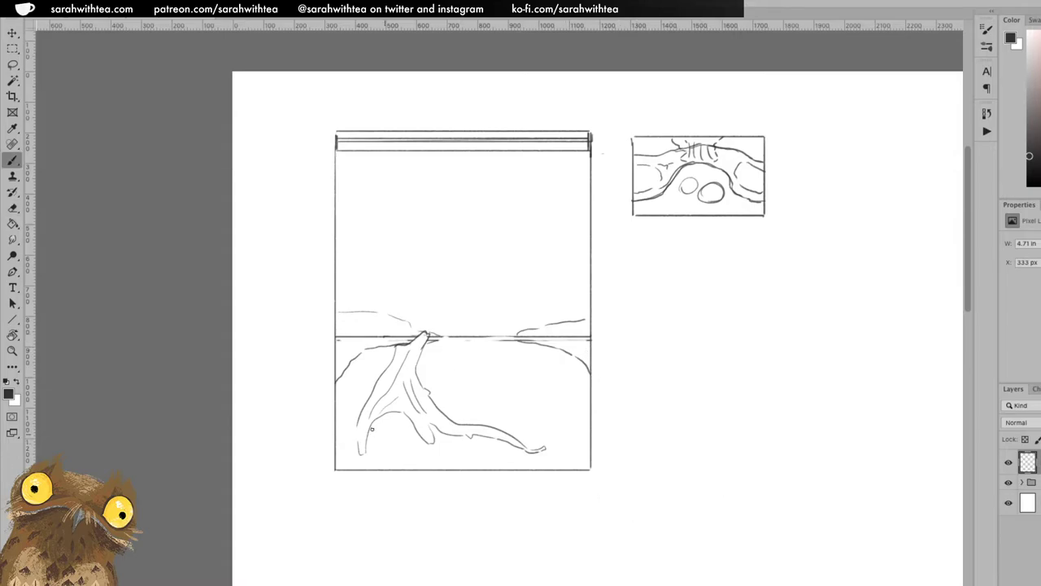
- Sketch rounded rocks behind the forked driftwood's foot and a stack of stones against the opposite side of the lower section
mouse_move(368, 446)
left_mouse_down()
mouse_move(383, 430)
mouse_move(340, 410)
left_mouse_up()
mouse_move(336, 434)
left_mouse_down()
mouse_move(354, 438)
mouse_move(362, 426)
left_mouse_up()
mouse_move(498, 412)
left_mouse_down()
mouse_move(497, 397)
mouse_move(542, 376)
mouse_move(588, 389)
left_mouse_up()
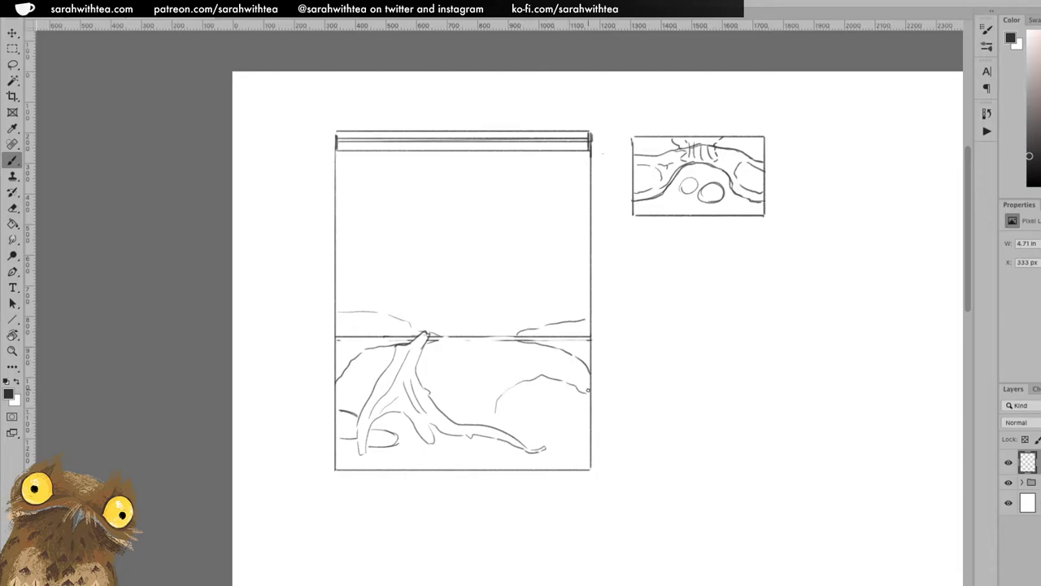
mouse_move(522, 402)
left_mouse_down()
mouse_move(555, 411)
mouse_move(577, 436)
left_mouse_up()
mouse_move(496, 407)
left_mouse_down()
mouse_move(460, 411)
mouse_move(499, 401)
mouse_move(518, 413)
mouse_move(501, 415)
mouse_move(564, 395)
mouse_move(522, 424)
mouse_move(501, 421)
mouse_move(525, 410)
left_mouse_up()
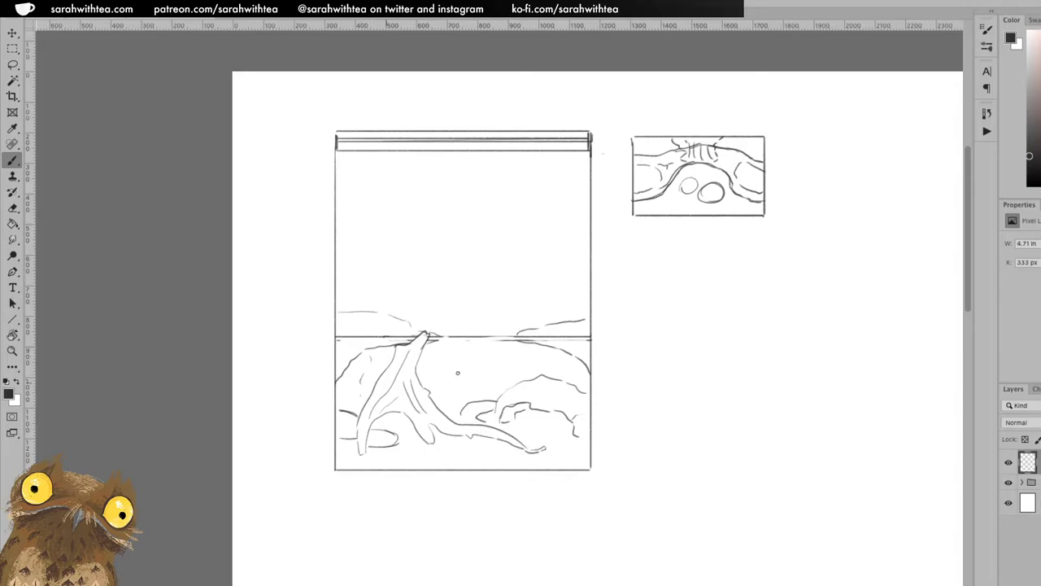
- Add a thin branch reaching down behind the stone stack with light background strokes, and erase the stray loop near its tip
mouse_move(474, 371)
left_mouse_down()
mouse_move(542, 348)
mouse_move(485, 401)
mouse_move(505, 385)
mouse_move(491, 379)
mouse_move(513, 379)
mouse_move(502, 388)
mouse_move(527, 378)
mouse_move(547, 341)
mouse_move(514, 380)
left_mouse_up()
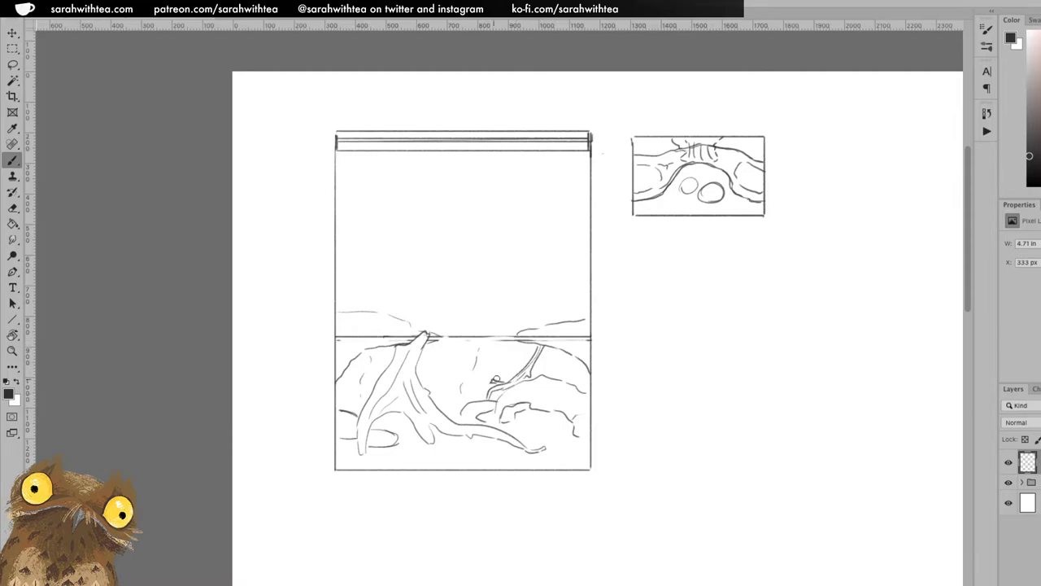
key("e")
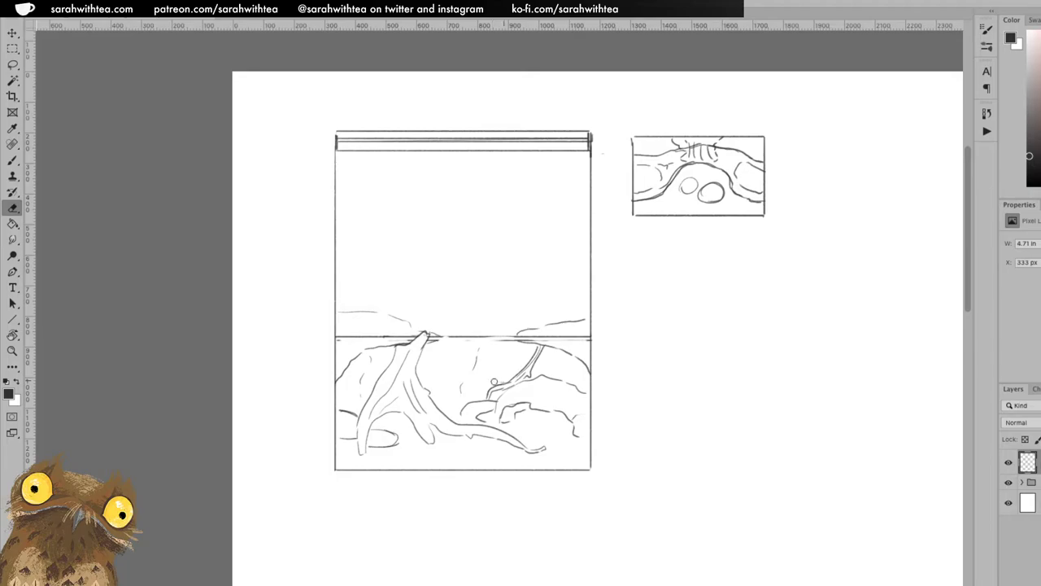
key("b")
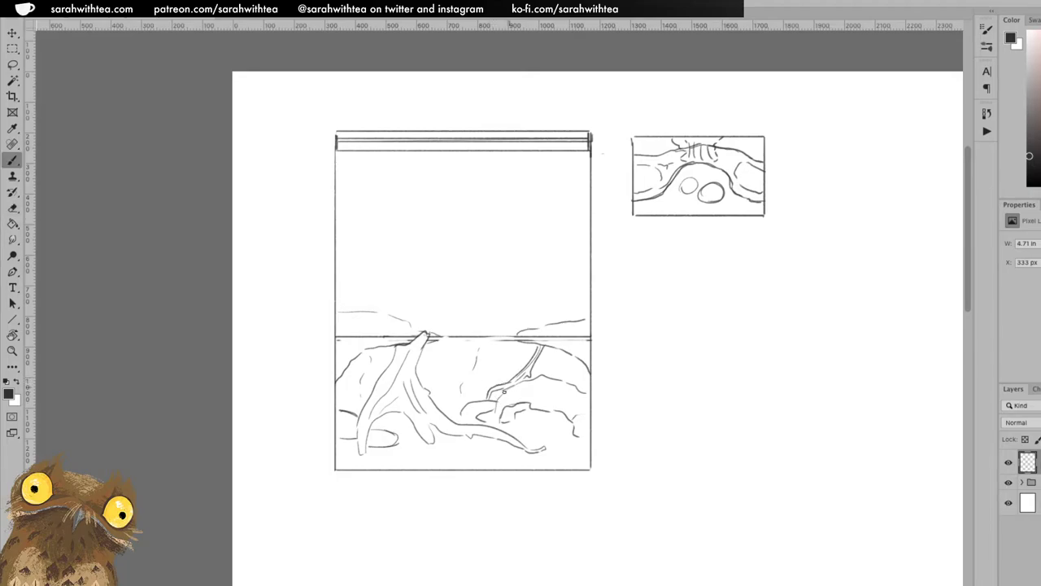
left_click_drag(500, 388, 490, 399)
- Sketch a stepped waterfall about 440 px wide and 310 px tall above the divider, with an uneven base line and jagged rock contours flanking it
mouse_move(453, 238)
left_mouse_down()
mouse_move(472, 236)
mouse_move(449, 249)
mouse_move(460, 260)
mouse_move(435, 317)
left_mouse_up()
left_click_drag(479, 241, 490, 282)
left_click_drag(437, 333, 520, 329)
key("ctrl+z")
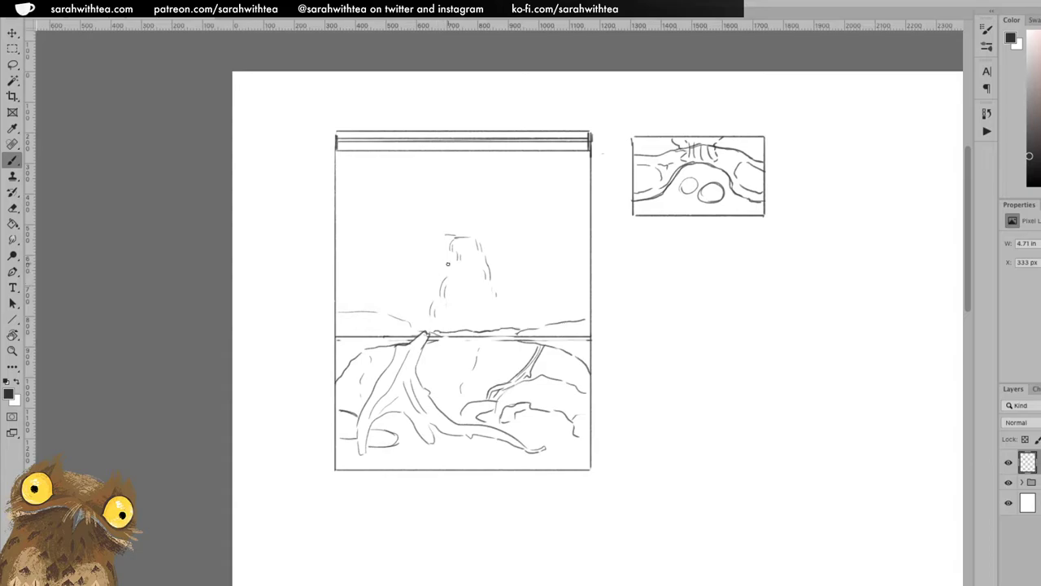
mouse_move(446, 256)
left_mouse_down()
mouse_move(441, 277)
mouse_move(473, 280)
mouse_move(486, 321)
mouse_move(501, 310)
mouse_move(517, 328)
left_mouse_up()
mouse_move(449, 240)
left_mouse_down()
mouse_move(434, 249)
mouse_move(472, 254)
mouse_move(418, 264)
mouse_move(426, 271)
mouse_move(397, 311)
mouse_move(428, 270)
mouse_move(420, 259)
mouse_move(442, 244)
left_mouse_up()
mouse_move(499, 275)
left_mouse_down()
mouse_move(519, 281)
mouse_move(534, 320)
mouse_move(503, 287)
mouse_move(514, 318)
left_mouse_up()
mouse_move(487, 284)
left_mouse_down()
mouse_move(466, 287)
mouse_move(471, 328)
left_mouse_up()
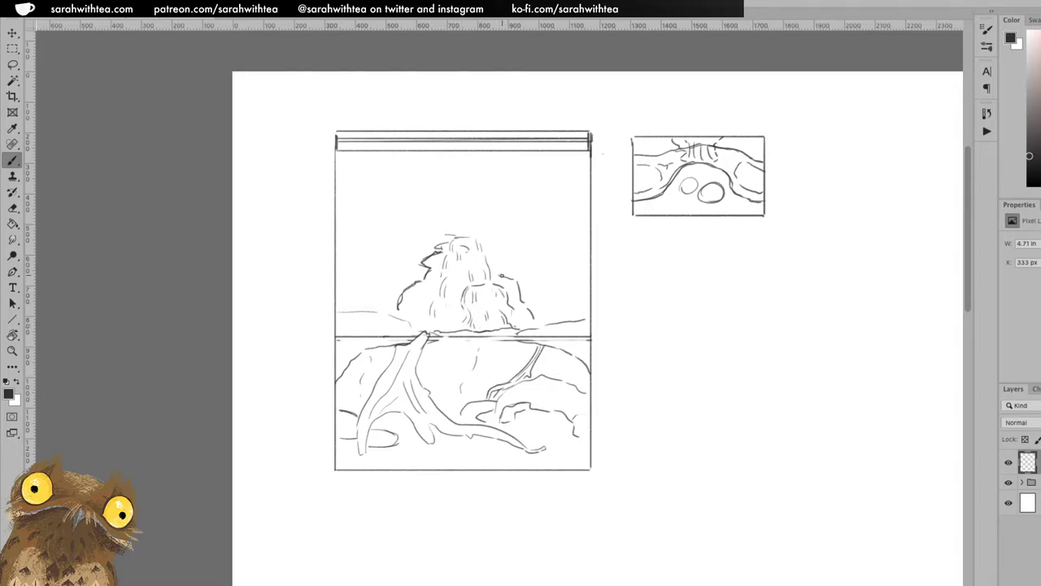
- Rework the waterfall's lower half with rounded rock tiers and short vertical water strokes, undoing the misplaced ones
mouse_move(421, 294)
left_mouse_down()
mouse_move(432, 286)
mouse_move(446, 324)
mouse_move(422, 309)
mouse_move(418, 318)
left_mouse_up()
key("super+z")
key("super+z")
key("super+z")
left_click_drag(437, 304, 439, 320)
mouse_move(456, 274)
left_mouse_down()
mouse_move(492, 277)
mouse_move(459, 269)
mouse_move(467, 290)
mouse_move(491, 300)
mouse_move(502, 284)
mouse_move(535, 312)
left_mouse_up()
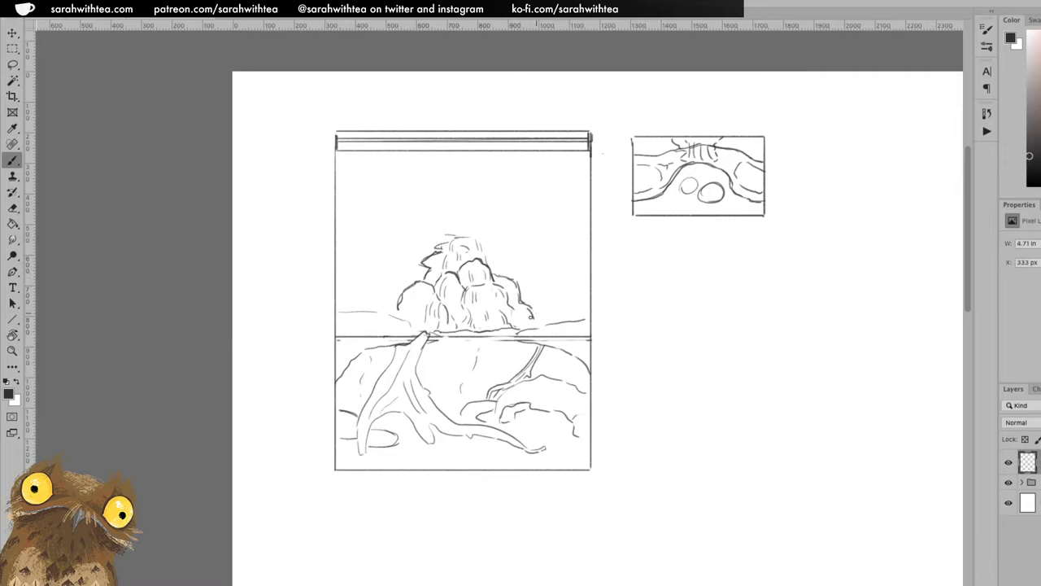
- Define the waterfall's crest and its outer slope with jagged contours and extra water strokes
mouse_move(460, 237)
left_mouse_down()
mouse_move(492, 244)
mouse_move(509, 275)
left_mouse_up()
mouse_move(460, 235)
left_mouse_down()
mouse_move(477, 233)
mouse_move(451, 242)
mouse_move(471, 242)
mouse_move(466, 276)
mouse_move(483, 248)
left_mouse_up()
key("super+z")
key("super+z")
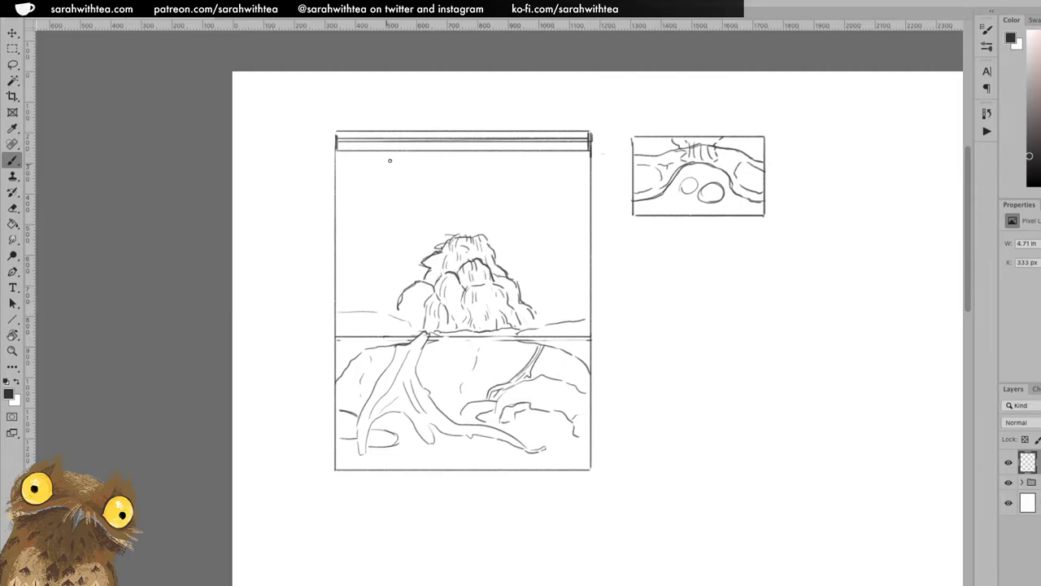
- Sketch a tall upright trunk with side branches from the upper section's top edge down to the left of the waterfall
left_click_drag(390, 157, 410, 292)
left_click_drag(384, 202, 417, 257)
mouse_move(371, 158)
left_mouse_down()
mouse_move(368, 211)
mouse_move(367, 201)
mouse_move(388, 299)
left_mouse_up()
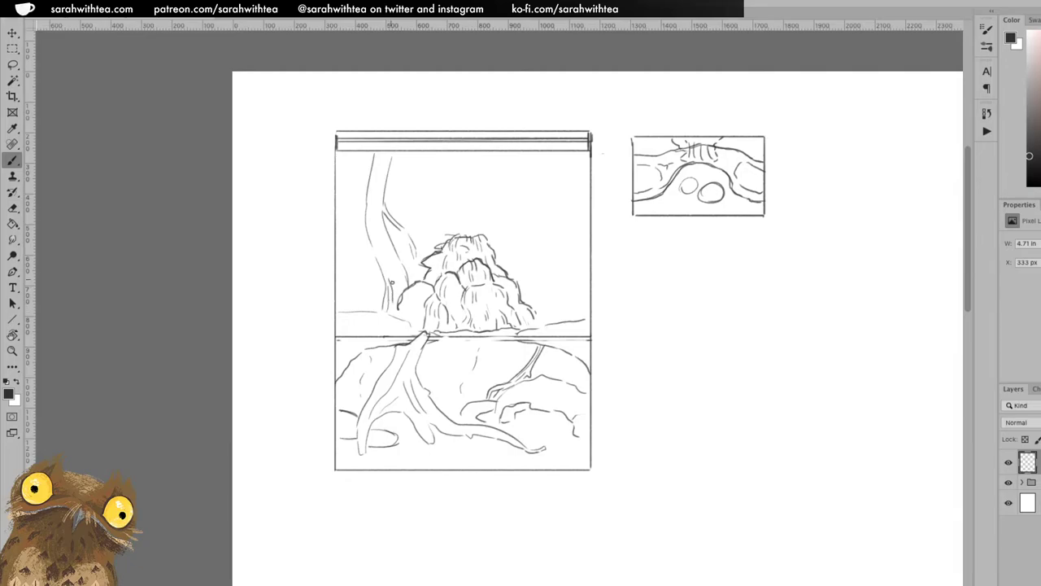
mouse_move(364, 205)
left_mouse_down()
mouse_move(356, 231)
mouse_move(363, 220)
mouse_move(402, 223)
left_mouse_up()
- Add contour strokes to the thin underwater branch and the rock beside it, undoing the misplaced strokes
mouse_move(543, 364)
left_mouse_down()
mouse_move(573, 366)
mouse_move(569, 378)
mouse_move(562, 363)
mouse_move(535, 372)
mouse_move(543, 363)
mouse_move(588, 370)
mouse_move(547, 357)
mouse_move(551, 347)
mouse_move(534, 377)
left_mouse_up()
key("super+z")
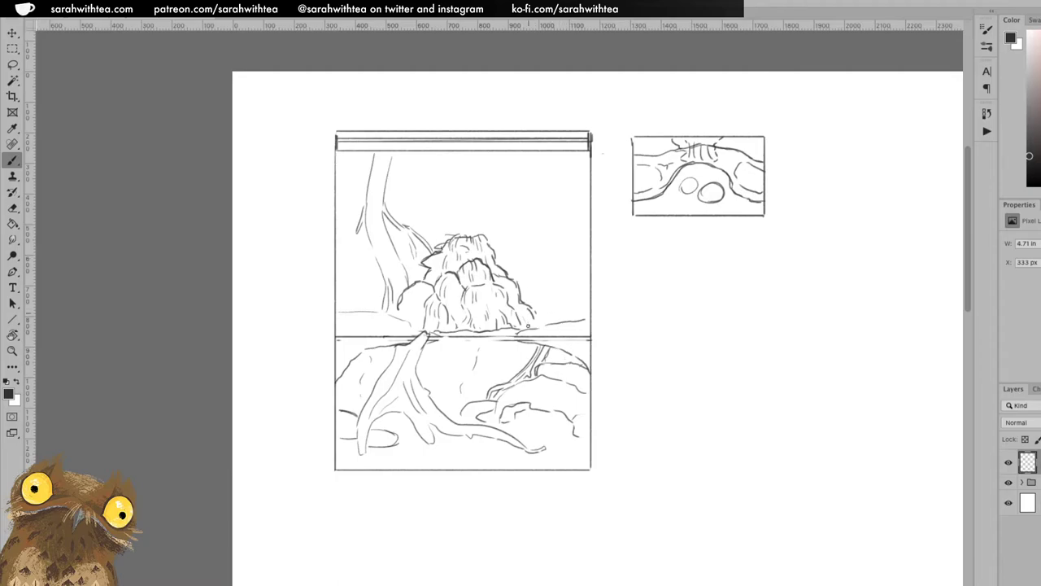
left_click_drag(587, 371, 584, 390)
key("ctrl+z")
- Sketch two large boulders behind and to the right of the waterfall, with a small outline above its crest
mouse_move(444, 216)
left_mouse_down()
mouse_move(467, 233)
mouse_move(482, 215)
mouse_move(512, 213)
mouse_move(531, 246)
mouse_move(520, 262)
mouse_move(499, 265)
mouse_move(475, 222)
left_mouse_up()
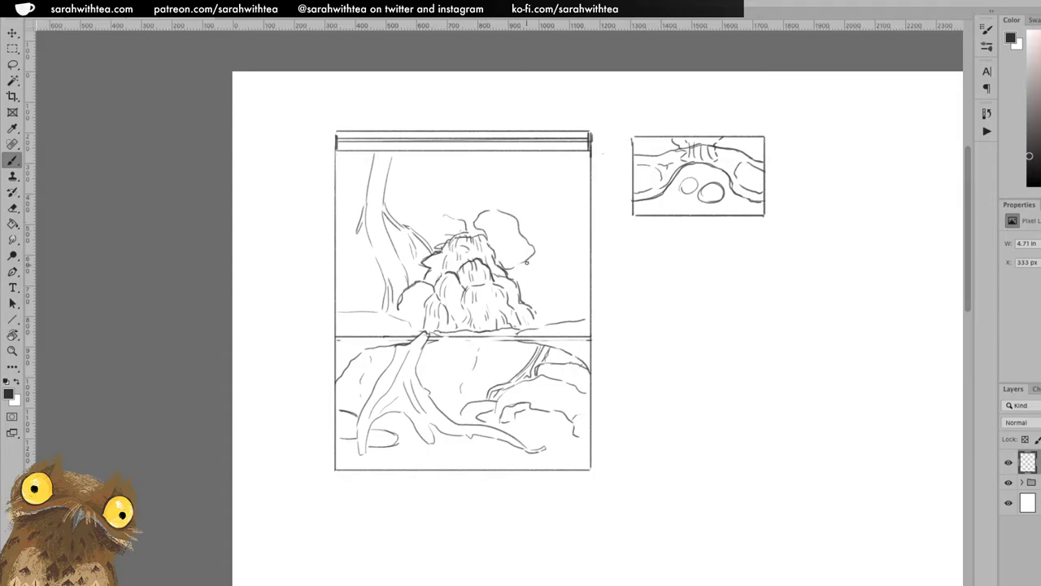
mouse_move(540, 252)
left_mouse_down()
mouse_move(565, 265)
mouse_move(588, 302)
left_mouse_up()
mouse_move(539, 252)
left_mouse_down()
mouse_move(513, 269)
mouse_move(508, 256)
mouse_move(525, 255)
mouse_move(503, 257)
mouse_move(571, 298)
left_mouse_up()
- Close and grain the tall trunk's top, then sketch a low blocky rock at its base and firm up the shorelines
mouse_move(389, 158)
left_mouse_down()
mouse_move(378, 148)
mouse_move(374, 159)
mouse_move(392, 265)
left_mouse_up()
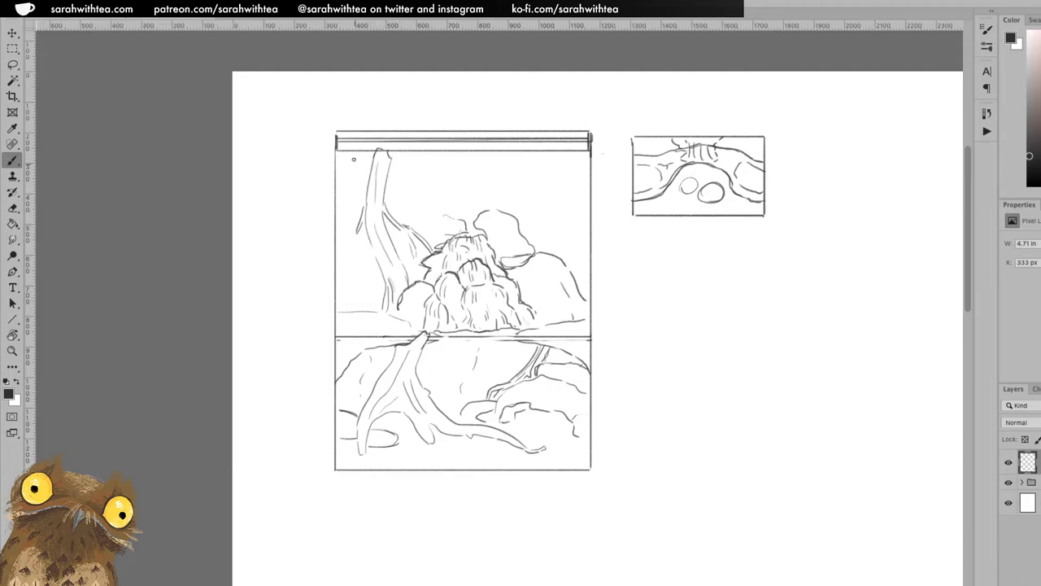
left_click_drag(354, 161, 366, 212)
mouse_move(372, 257)
left_mouse_down()
mouse_move(382, 298)
mouse_move(362, 285)
mouse_move(339, 307)
mouse_move(384, 287)
mouse_move(341, 315)
mouse_move(384, 316)
mouse_move(385, 289)
mouse_move(371, 309)
mouse_move(391, 317)
mouse_move(381, 326)
mouse_move(420, 332)
mouse_move(399, 320)
left_mouse_up()
key("ctrl+z")
key("ctrl+z")
left_click_drag(529, 328, 574, 320)
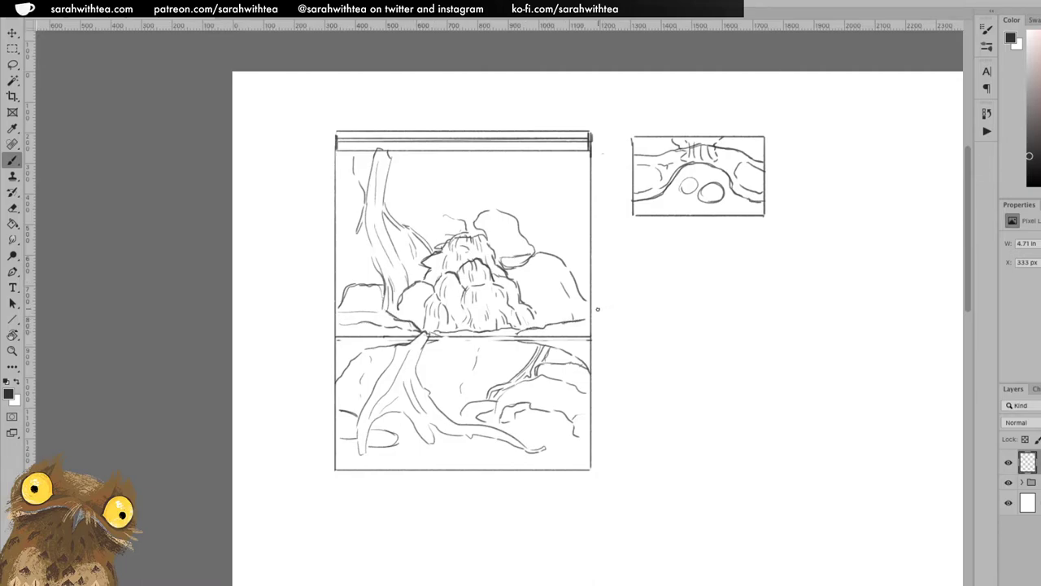
- Sketch background boulders above the waterfall's crest and a few crack lines on the wall behind them
left_click_drag(444, 216, 422, 233)
left_click_drag(403, 163, 408, 223)
mouse_move(451, 216)
left_mouse_down()
mouse_move(499, 192)
mouse_move(497, 208)
mouse_move(481, 196)
mouse_move(443, 208)
mouse_move(449, 218)
mouse_move(504, 181)
left_mouse_up()
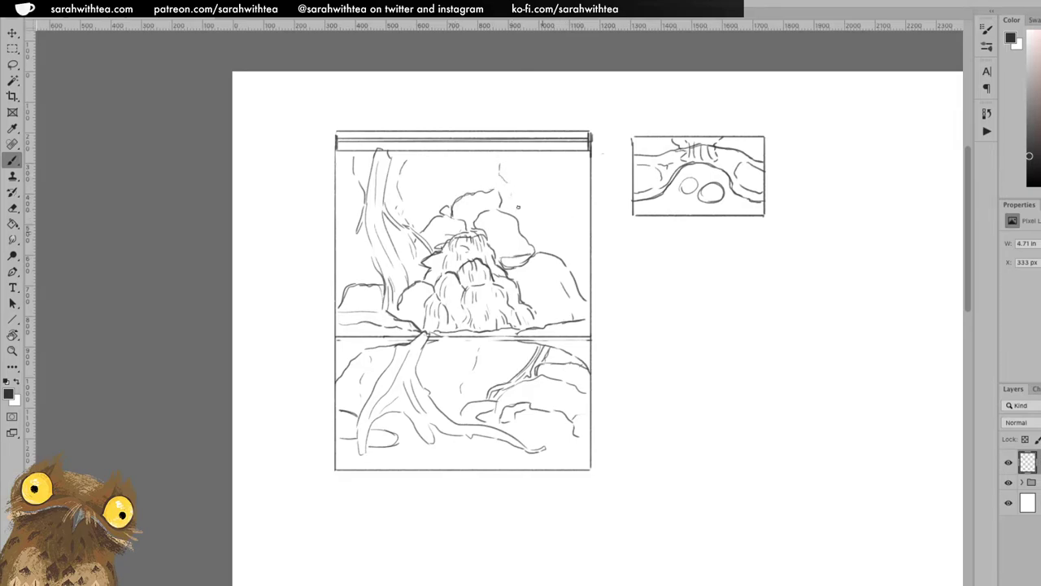
left_click_drag(475, 249, 473, 260)
- Sketch a slender slanted trunk from the upper section's top right corner, with roots spreading down over the large boulder
left_click_drag(545, 187, 541, 223)
mouse_move(523, 224)
left_mouse_down()
mouse_move(551, 185)
mouse_move(514, 238)
mouse_move(563, 168)
mouse_move(525, 247)
left_mouse_up()
mouse_move(567, 194)
left_mouse_down()
mouse_move(546, 251)
mouse_move(549, 232)
mouse_move(526, 242)
mouse_move(540, 218)
left_mouse_up()
left_click_drag(571, 172, 563, 190)
left_click_drag(572, 160, 567, 180)
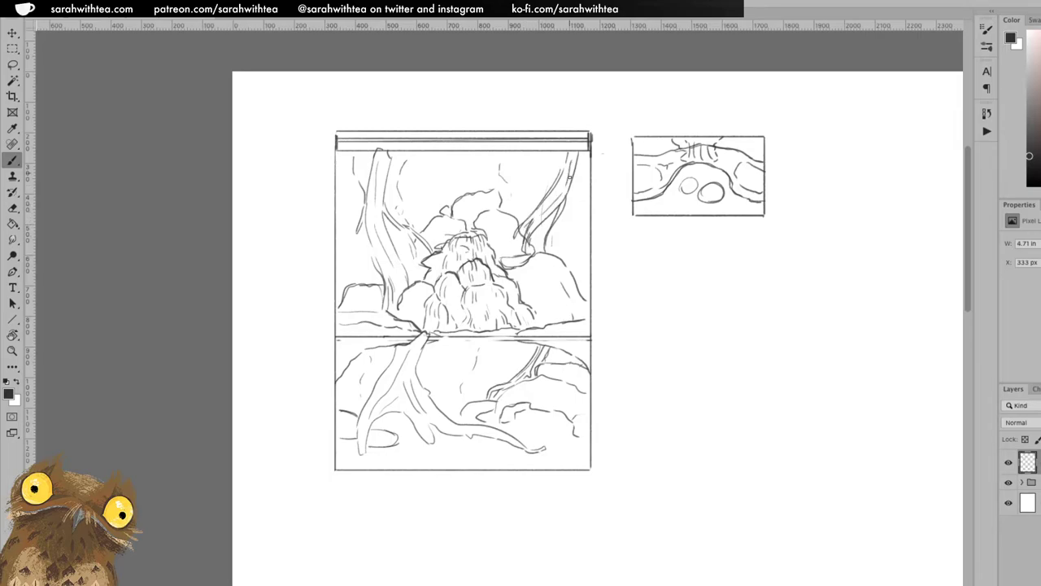
mouse_move(552, 227)
left_mouse_down()
mouse_move(574, 191)
mouse_move(540, 228)
mouse_move(559, 298)
left_mouse_up()
mouse_move(541, 234)
left_mouse_down()
mouse_move(535, 255)
mouse_move(552, 294)
left_mouse_up()
mouse_move(561, 252)
left_mouse_down()
mouse_move(548, 275)
mouse_move(559, 296)
left_mouse_up()
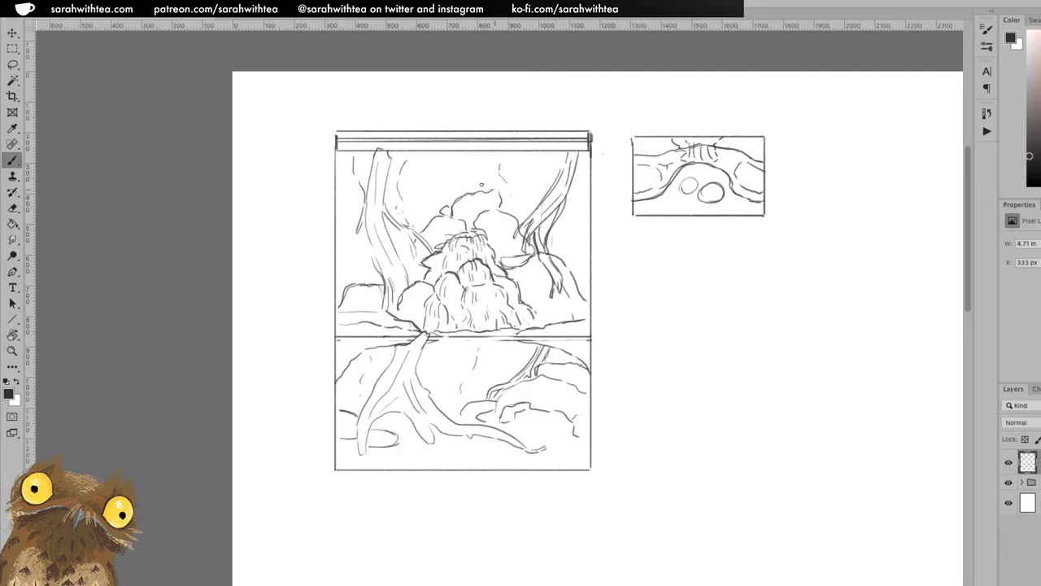
- Add scattered texture lines to the back wall and darken the contours of the boulders beside the waterfall
left_click_drag(446, 161, 432, 212)
left_click_drag(353, 249, 348, 275)
left_click_drag(575, 264, 583, 198)
left_click_drag(580, 238, 576, 251)
mouse_move(395, 314)
left_mouse_down()
mouse_move(409, 287)
mouse_move(431, 281)
mouse_move(431, 262)
mouse_move(494, 257)
left_mouse_up()
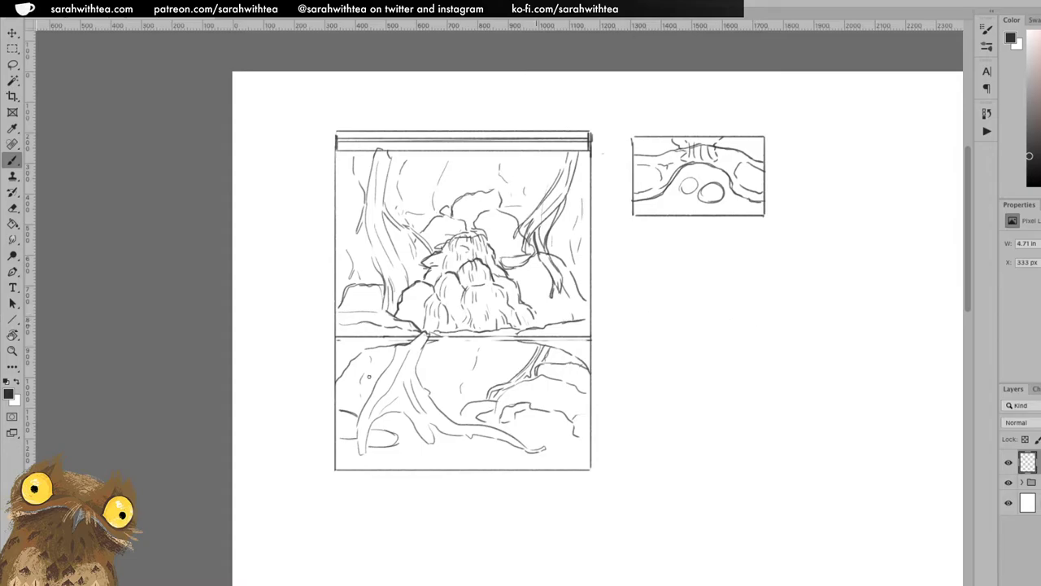
- Draw a second line just above the divider and reinforce the large rectangle's side and bottom edges with parallel outer lines
mouse_move(335, 469)
left_mouse_down()
mouse_move(347, 352)
mouse_move(390, 340)
mouse_move(379, 327)
mouse_move(335, 329)
mouse_move(593, 330)
left_mouse_up()
key("super+z")
left_click_drag(592, 469, 592, 149)
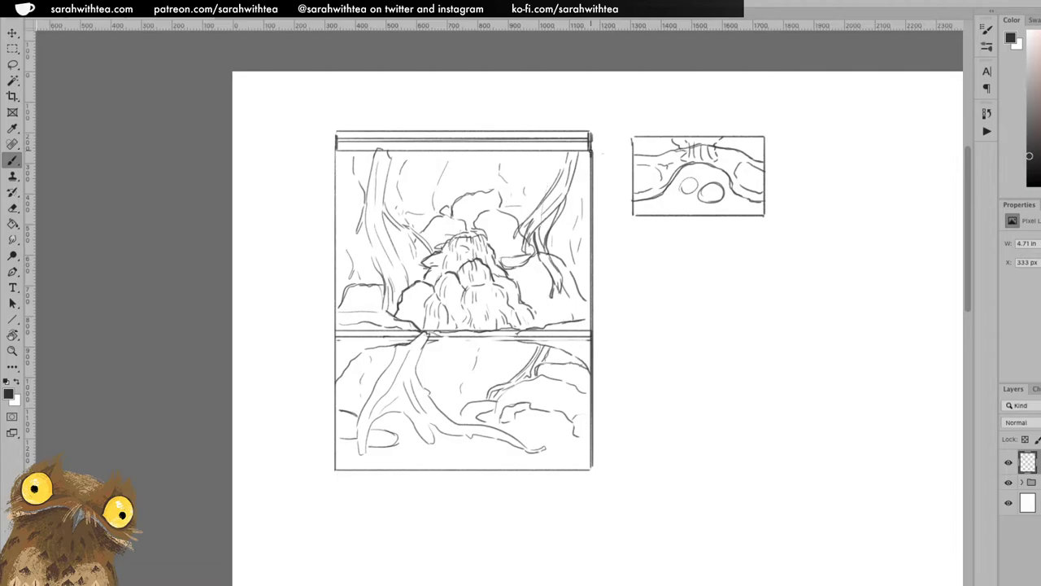
left_click_drag(333, 151, 333, 441)
key("super+z")
mouse_move(333, 151)
left_mouse_down()
mouse_move(332, 469)
mouse_move(594, 470)
left_mouse_up()
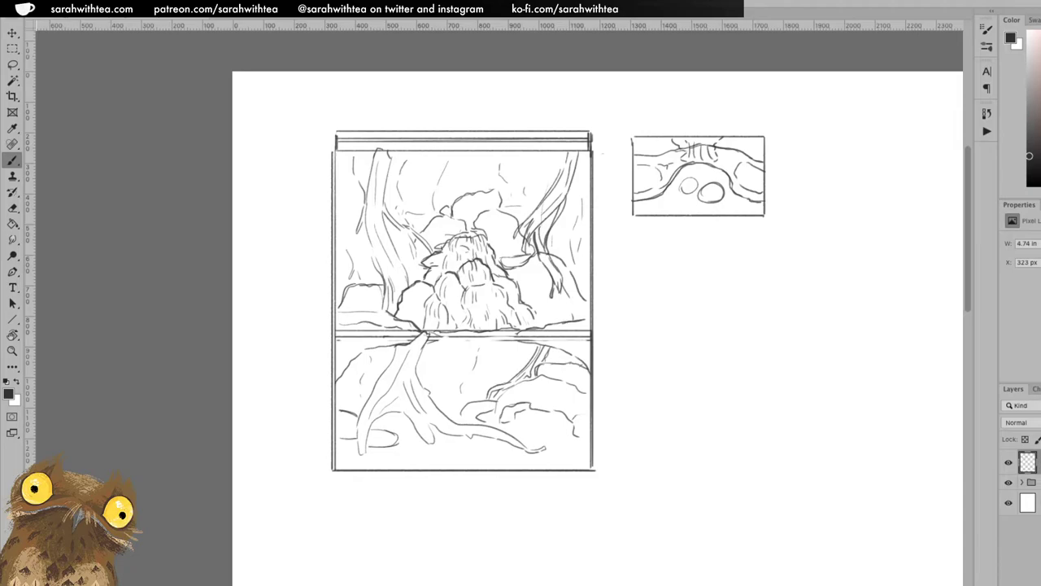
- Switch to the browser and examine the Mexican or Tropical Butterworts listings for plant references
left_click_drag(0, 157, 323, 0)
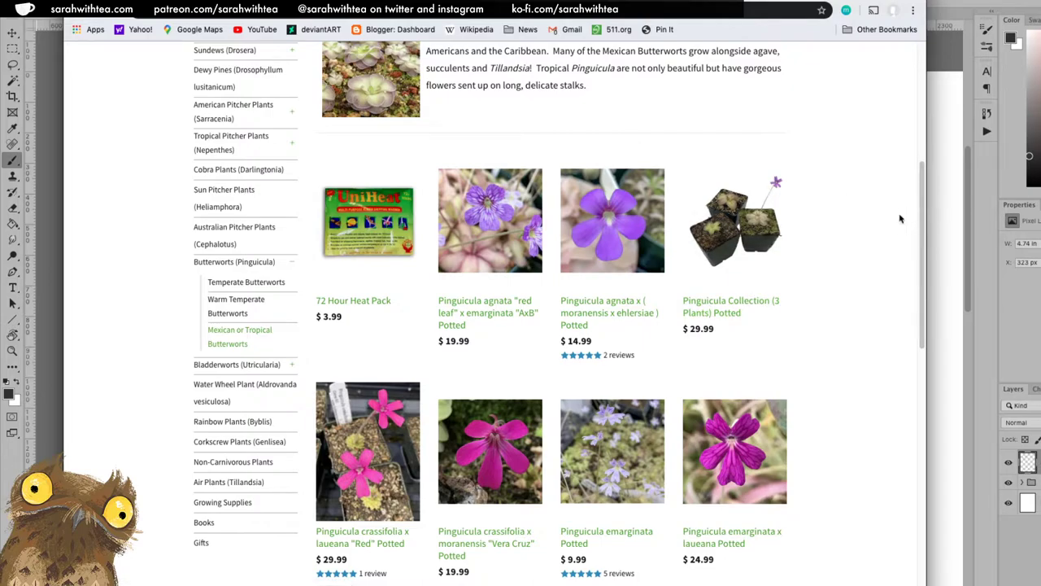
left_click_drag(923, 232, 846, 199)
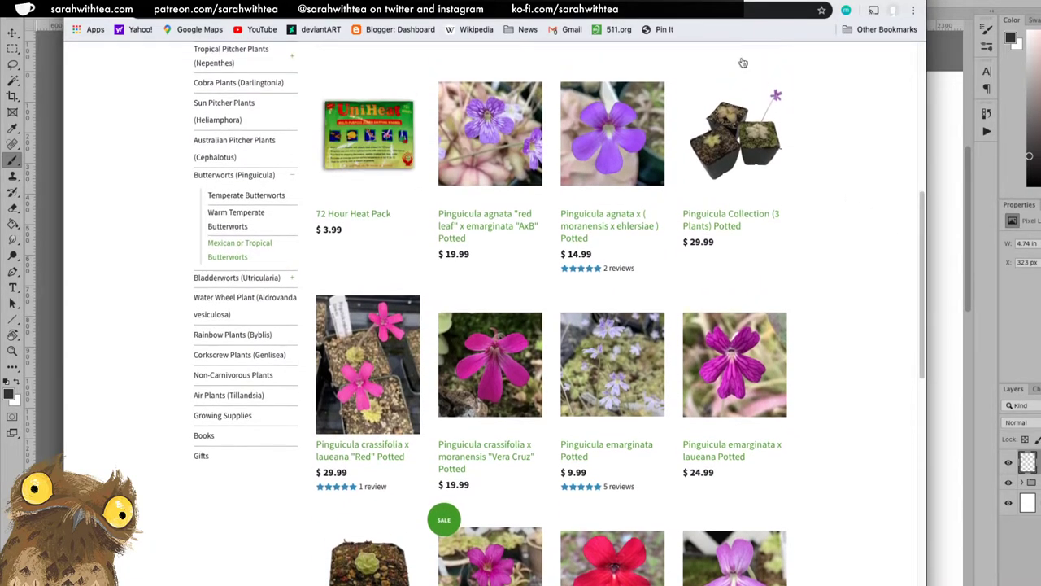
left_click_drag(712, 10, 0, 20)
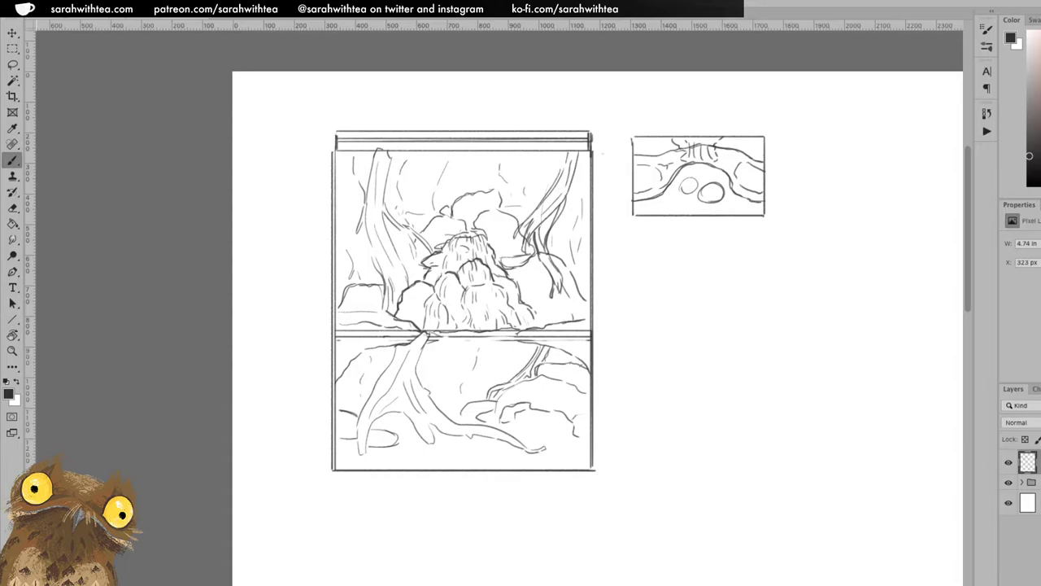
- Examine the "pinguicula display" image results in the browser, enlarging several photos of butterworts planted on rocks, and return to Photoshop
left_click_drag(0, 98, 661, 65)
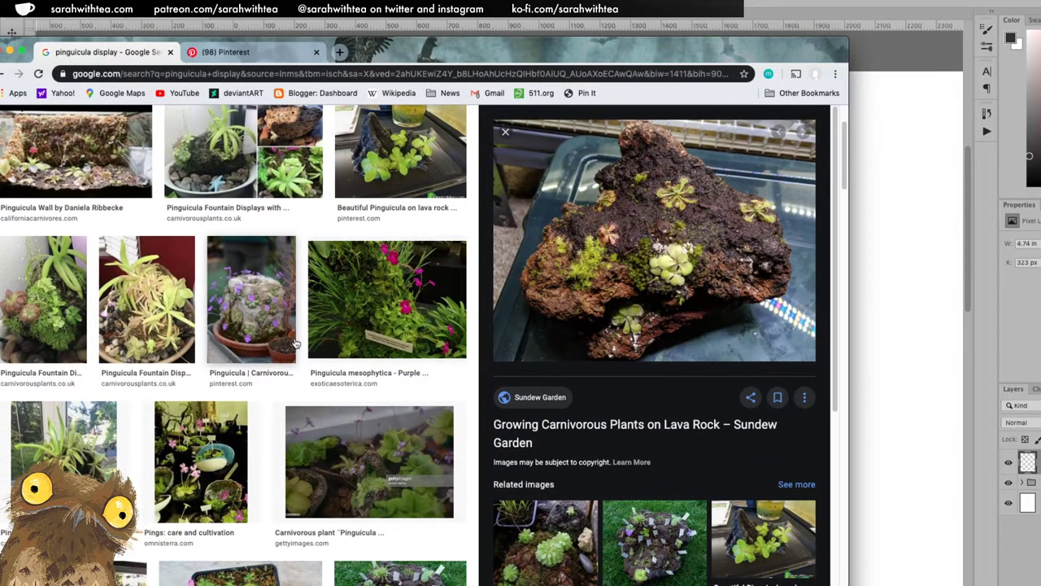
left_click(404, 160)
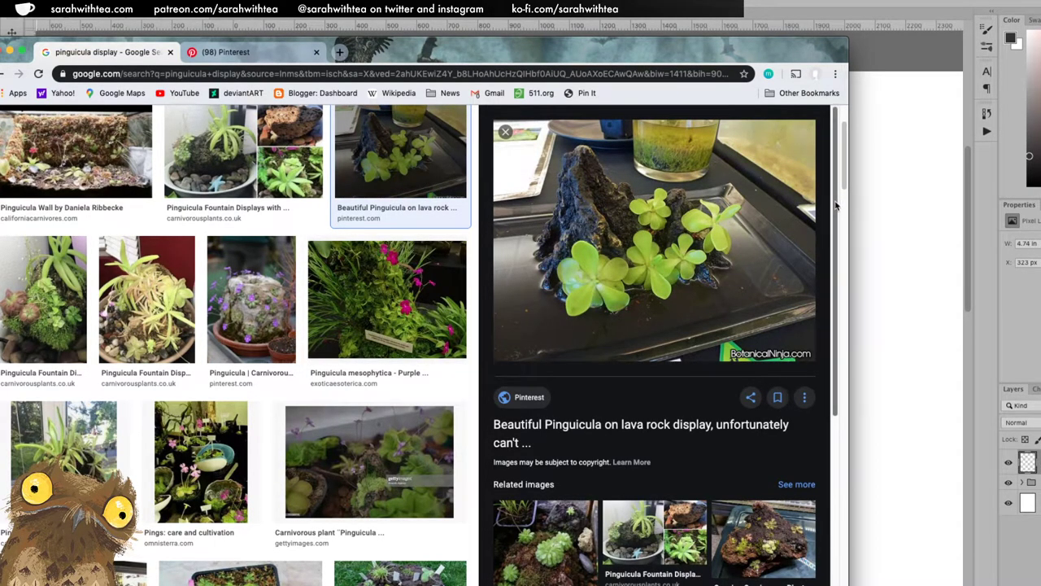
scroll(813, 235, "down", 5)
left_click(561, 407)
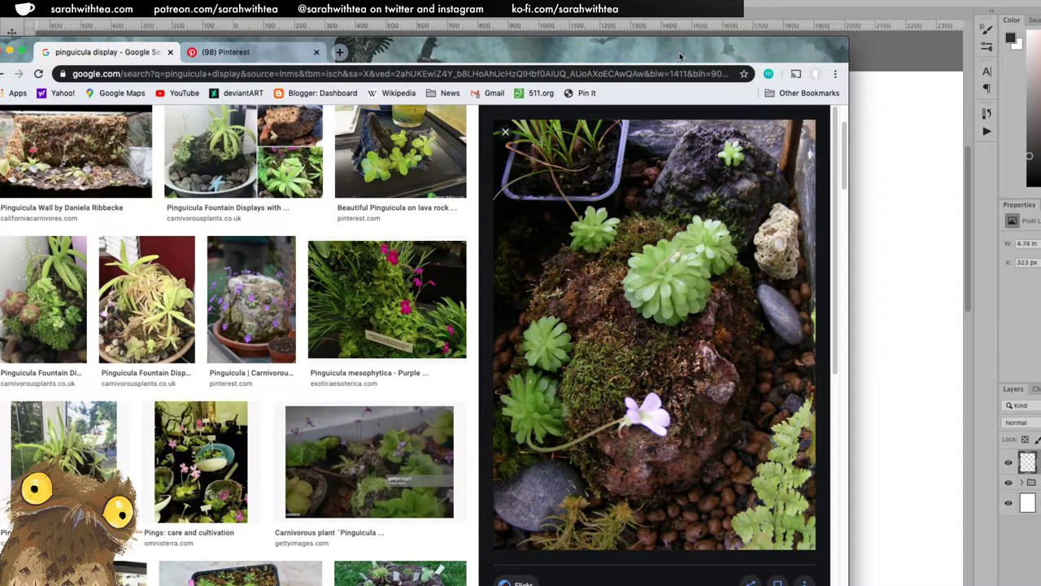
left_click_drag(687, 51, 685, 51)
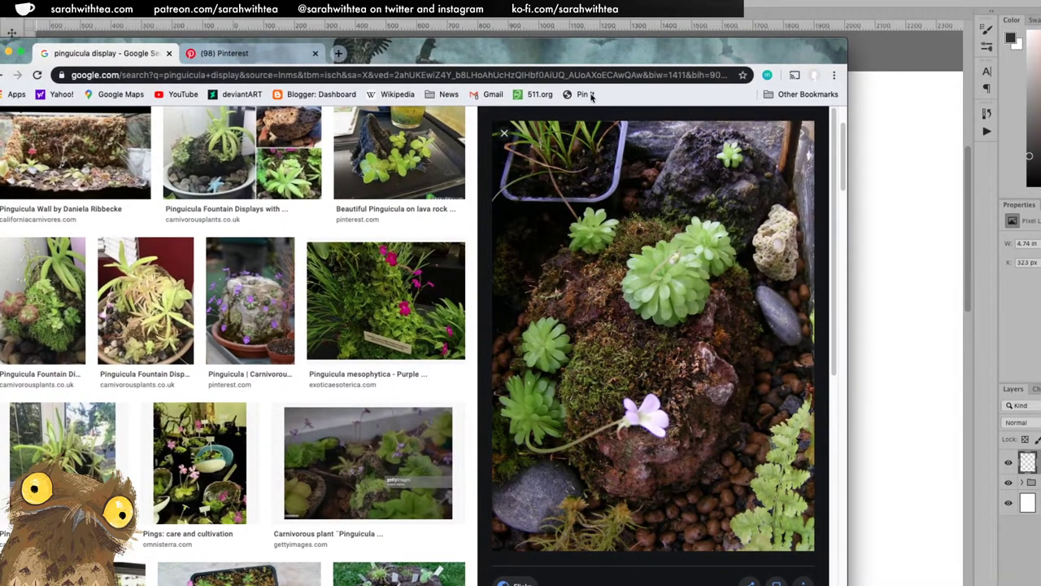
left_click(250, 301)
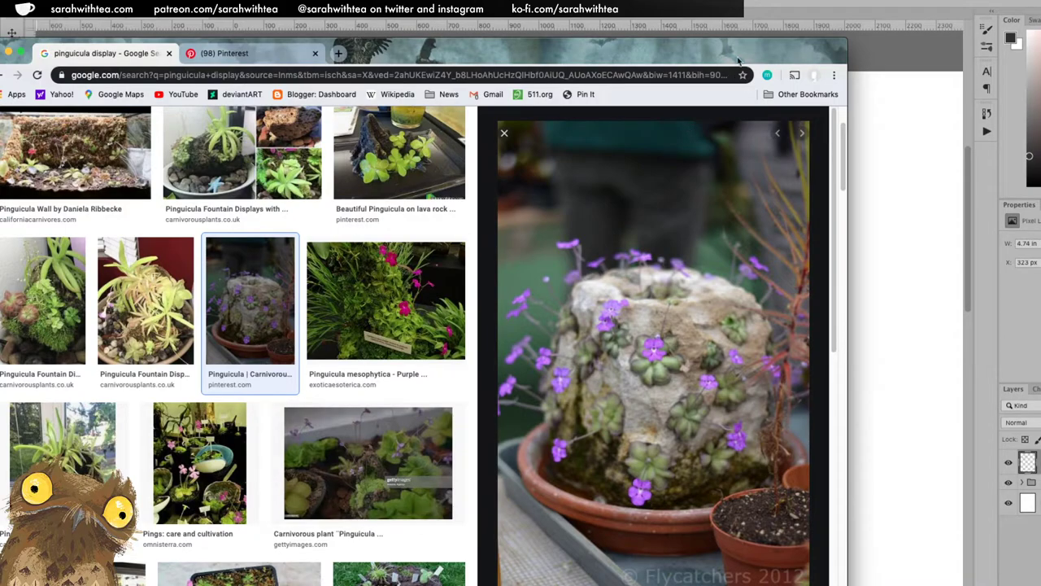
left_click_drag(757, 59, 0, 58)
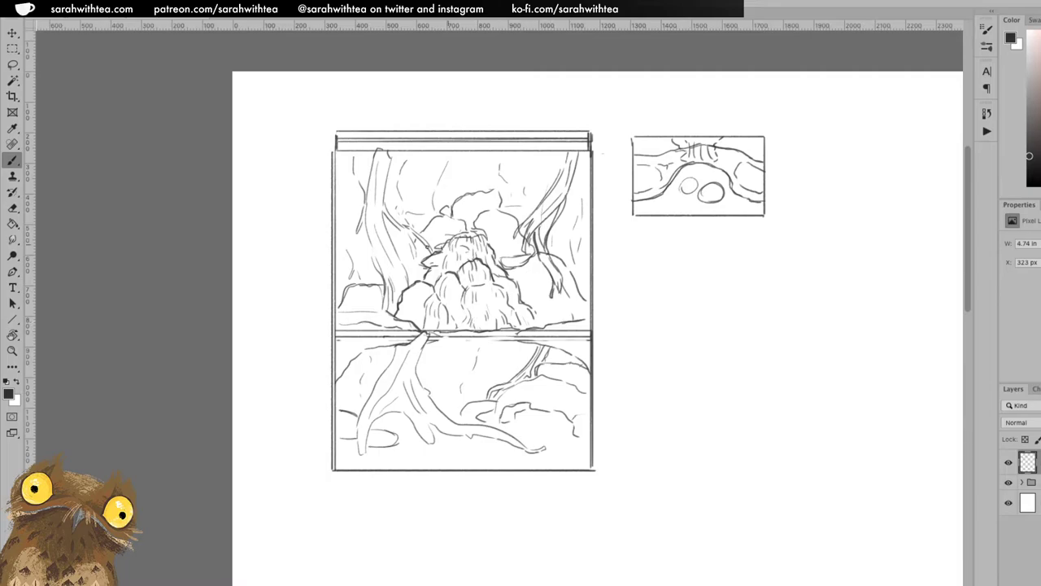
- On a new layer, draw a spiky-leaved plant with a tall flower stalk on the left bank and a small leafy plant beside it
key("z")
mouse_move(411, 296)
left_mouse_down()
mouse_move(407, 307)
mouse_move(520, 284)
left_mouse_up()
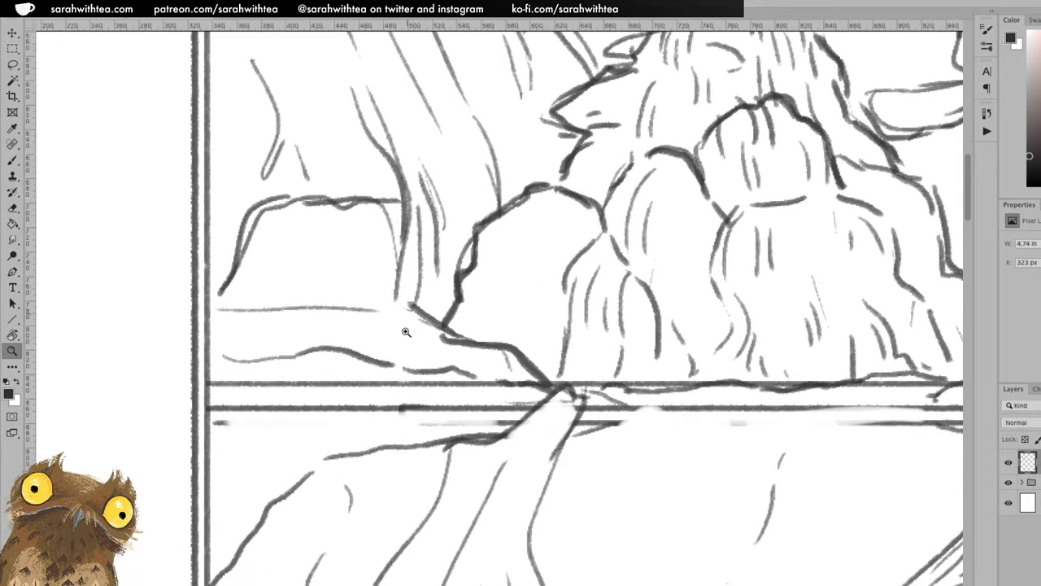
key("b")
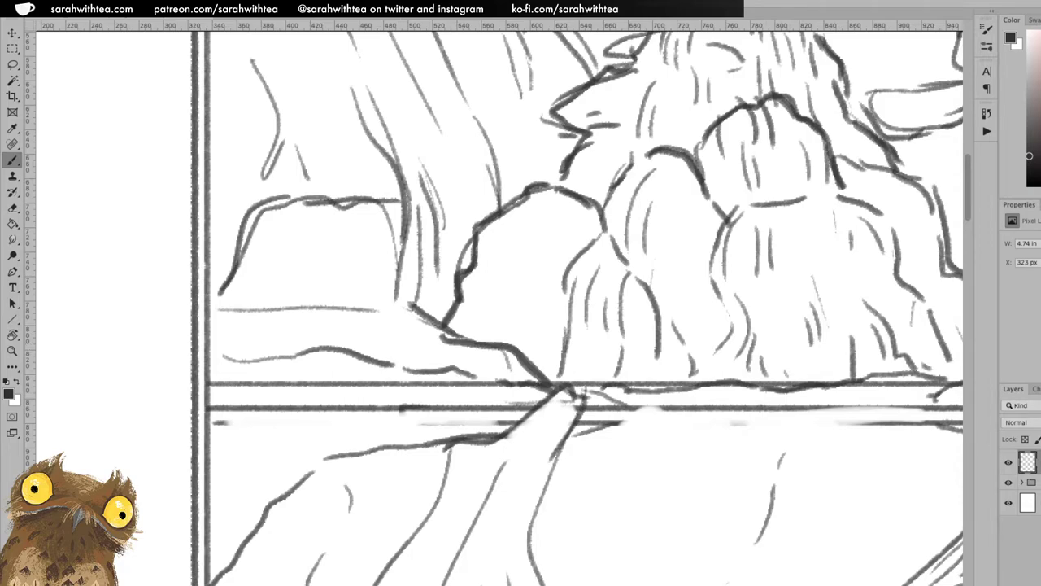
key("ctrl+shift+alt+n")
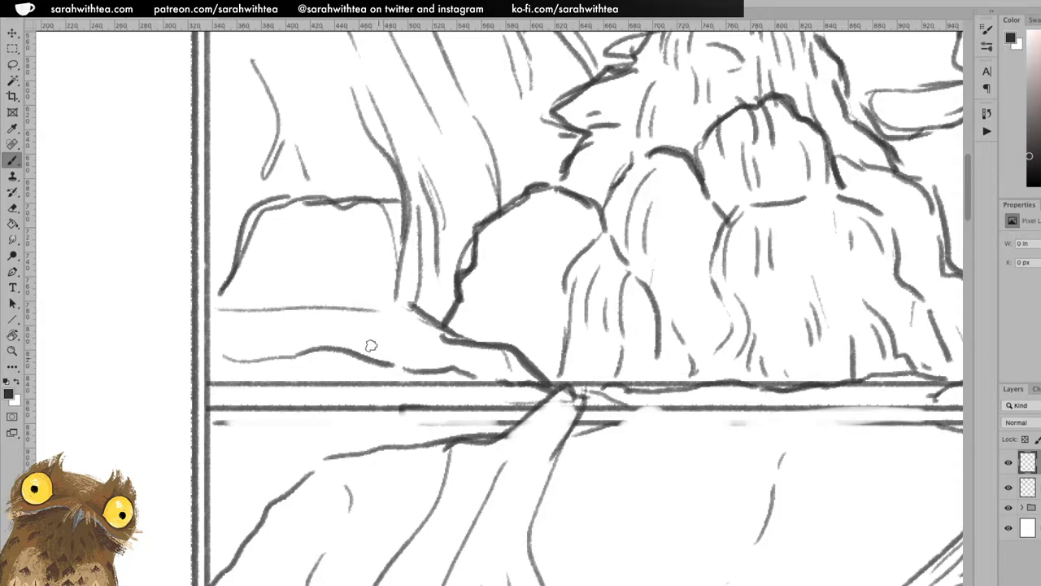
left_click_drag(260, 302, 291, 278)
mouse_move(310, 263)
left_mouse_down()
mouse_move(332, 258)
mouse_move(379, 286)
mouse_move(437, 341)
mouse_move(379, 301)
mouse_move(399, 337)
mouse_move(372, 303)
mouse_move(389, 311)
mouse_move(389, 336)
mouse_move(398, 308)
mouse_move(400, 375)
mouse_move(430, 308)
mouse_move(449, 302)
mouse_move(412, 368)
mouse_move(439, 346)
mouse_move(403, 376)
mouse_move(431, 358)
mouse_move(436, 343)
mouse_move(419, 356)
mouse_move(454, 301)
mouse_move(414, 325)
mouse_move(398, 362)
left_mouse_up()
mouse_move(426, 303)
left_mouse_down()
mouse_move(440, 278)
mouse_move(412, 328)
mouse_move(420, 286)
mouse_move(440, 271)
mouse_move(424, 300)
left_mouse_up()
mouse_move(410, 352)
left_mouse_down()
mouse_move(400, 375)
mouse_move(370, 330)
left_mouse_up()
mouse_move(400, 372)
left_mouse_down()
mouse_move(365, 330)
mouse_move(385, 350)
left_mouse_up()
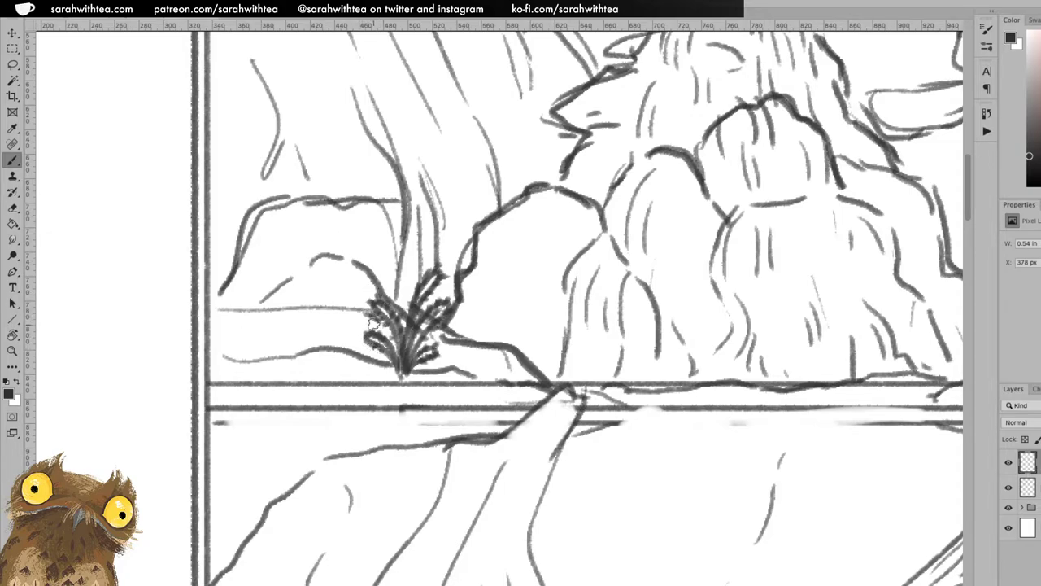
mouse_move(370, 317)
left_mouse_down()
mouse_move(332, 306)
mouse_move(366, 319)
left_mouse_up()
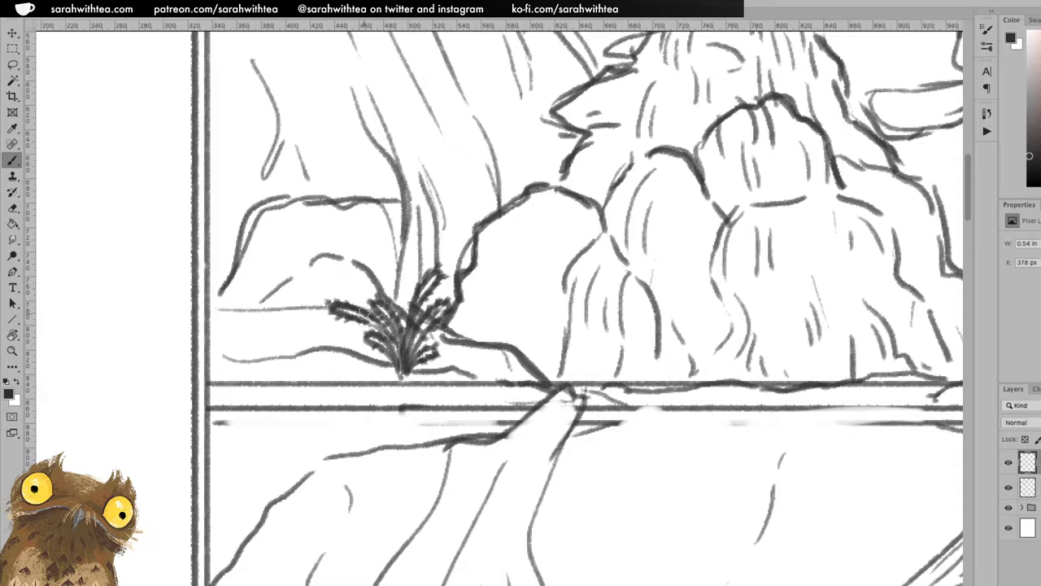
mouse_move(400, 324)
left_mouse_down()
mouse_move(403, 213)
mouse_move(415, 165)
mouse_move(437, 171)
mouse_move(439, 153)
mouse_move(439, 190)
mouse_move(438, 160)
mouse_move(419, 151)
mouse_move(397, 193)
left_mouse_up()
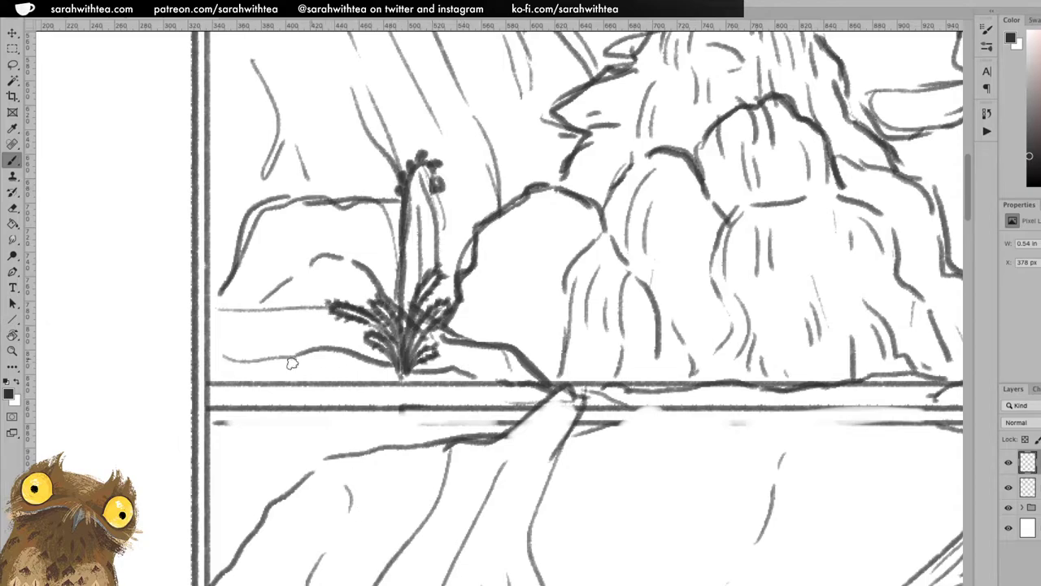
mouse_move(280, 355)
left_mouse_down()
mouse_move(276, 320)
mouse_move(283, 352)
mouse_move(304, 318)
mouse_move(282, 352)
mouse_move(259, 323)
mouse_move(281, 351)
mouse_move(304, 338)
mouse_move(258, 346)
mouse_move(283, 348)
mouse_move(292, 317)
left_mouse_up()
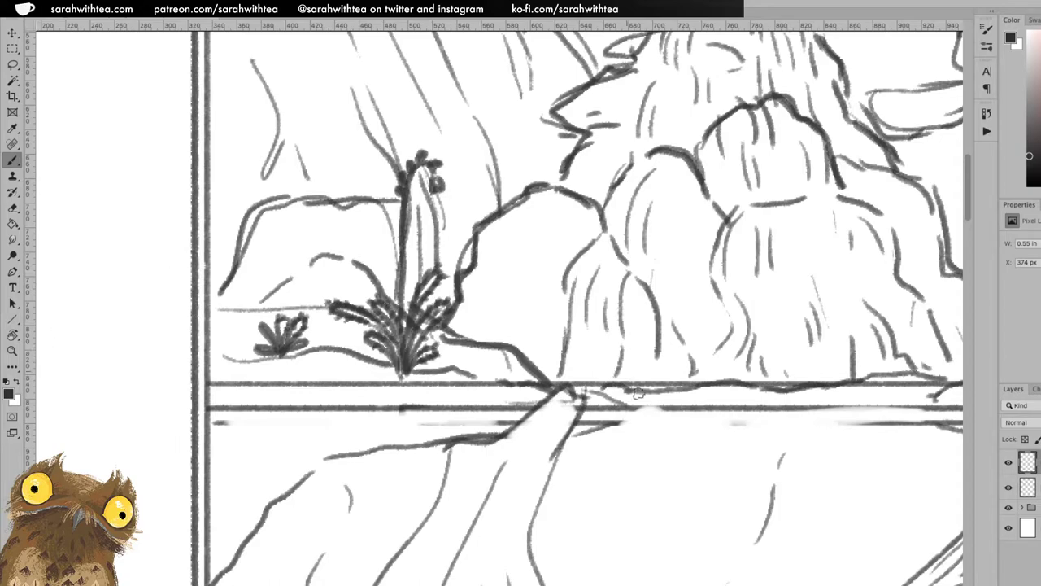
- Sketch a carved head behind the underwater driftwood root, with a large round eye, curved upper jaw, snout and a row of teeth
mouse_move(686, 474)
left_mouse_down()
mouse_move(657, 402)
mouse_move(424, 3)
left_mouse_up()
mouse_move(825, 301)
left_mouse_down()
mouse_move(685, 356)
mouse_move(714, 408)
left_mouse_up()
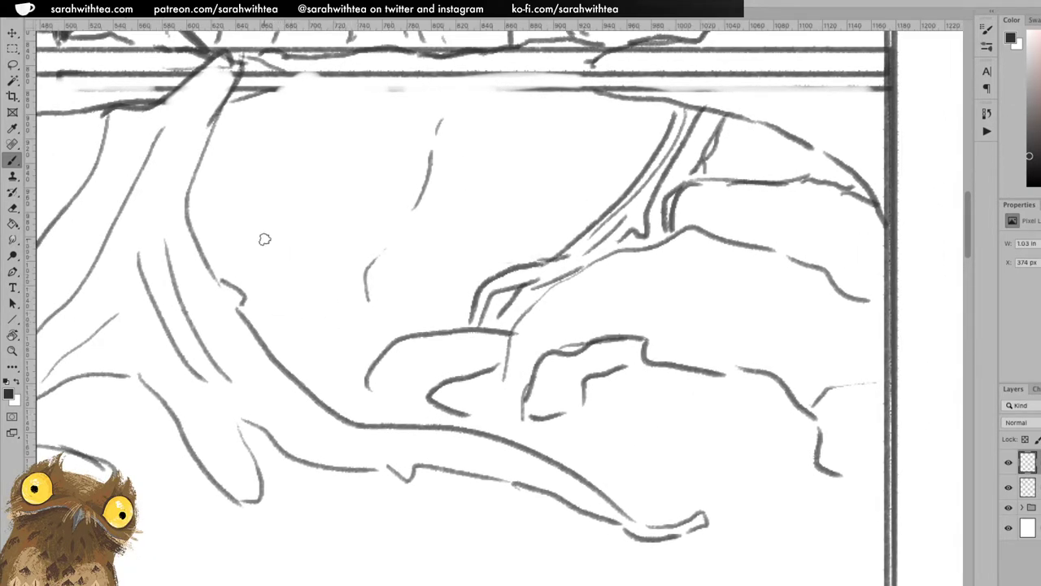
mouse_move(269, 263)
left_mouse_down()
mouse_move(270, 325)
mouse_move(363, 262)
left_mouse_up()
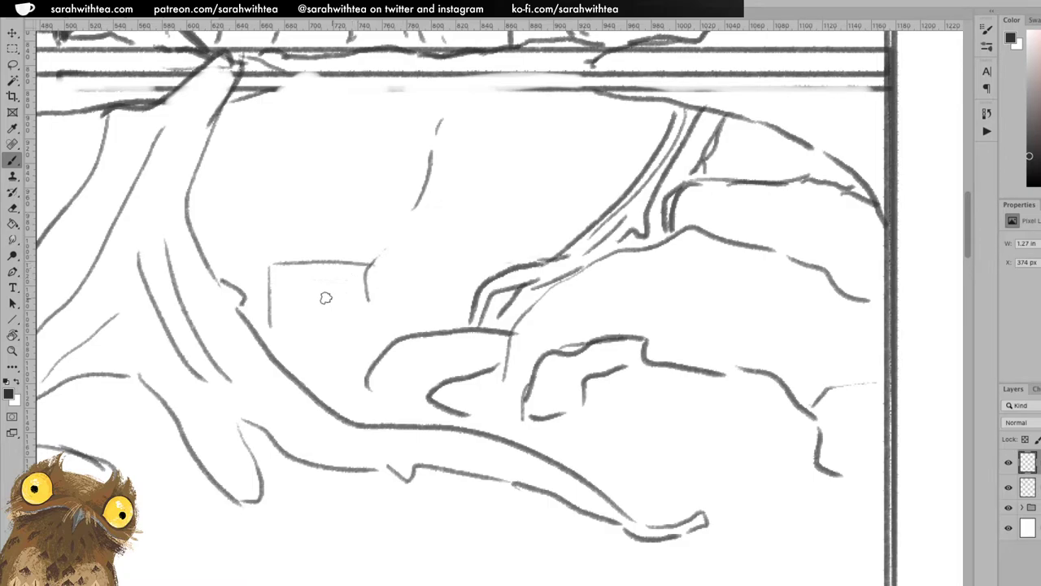
mouse_move(309, 304)
left_mouse_down()
mouse_move(348, 287)
mouse_move(313, 309)
mouse_move(353, 315)
mouse_move(345, 301)
mouse_move(346, 310)
mouse_move(383, 299)
mouse_move(399, 319)
mouse_move(358, 318)
mouse_move(392, 310)
mouse_move(298, 330)
mouse_move(282, 322)
mouse_move(333, 327)
mouse_move(295, 351)
mouse_move(357, 359)
left_mouse_up()
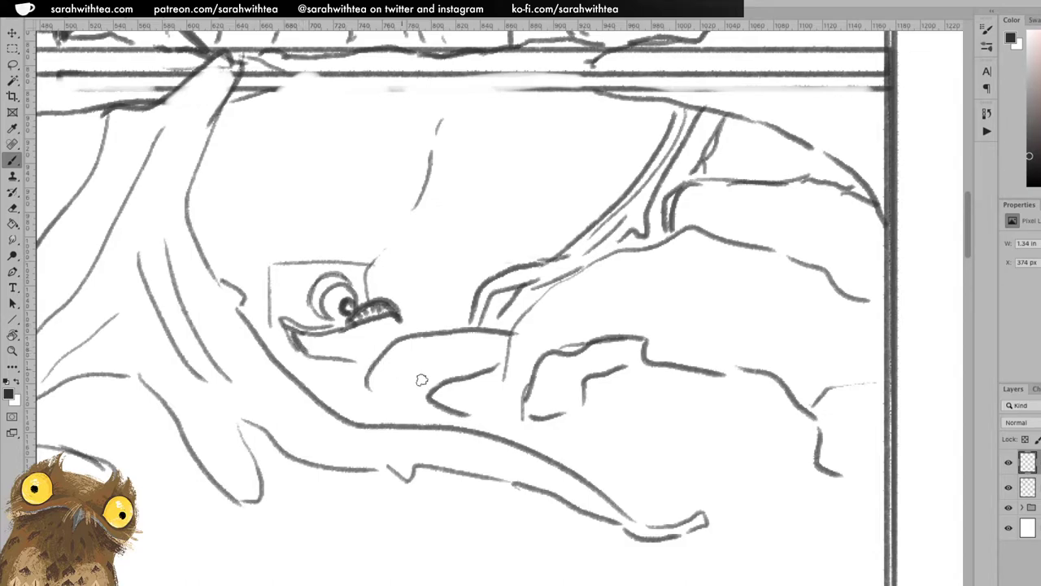
mouse_move(309, 330)
left_mouse_down()
mouse_move(307, 351)
mouse_move(346, 356)
left_mouse_up()
mouse_move(382, 319)
left_mouse_down()
mouse_move(384, 340)
mouse_move(354, 358)
mouse_move(359, 330)
mouse_move(336, 352)
mouse_move(332, 337)
left_mouse_up()
mouse_move(397, 314)
left_mouse_down()
mouse_move(403, 333)
mouse_move(405, 298)
mouse_move(429, 305)
mouse_move(399, 312)
mouse_move(439, 317)
mouse_move(355, 325)
left_mouse_up()
left_click_drag(431, 317, 432, 330)
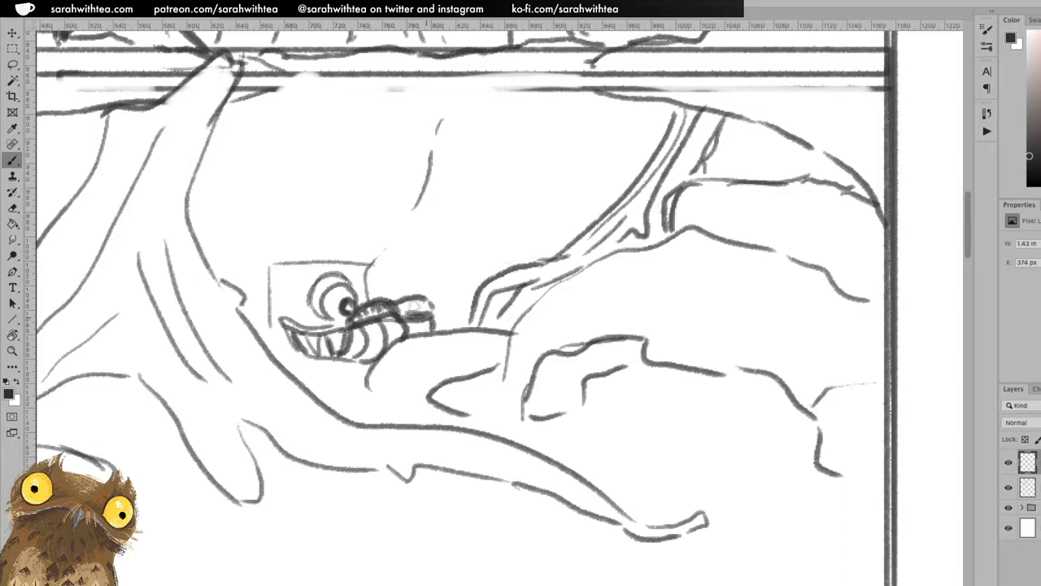
- Add the carved head's far eye and brow, the front teeth and the lower jaw resting against the driftwood root
mouse_move(373, 263)
left_mouse_down()
mouse_move(401, 279)
mouse_move(407, 291)
mouse_move(374, 287)
mouse_move(408, 270)
mouse_move(383, 237)
mouse_move(367, 238)
mouse_move(370, 269)
left_mouse_up()
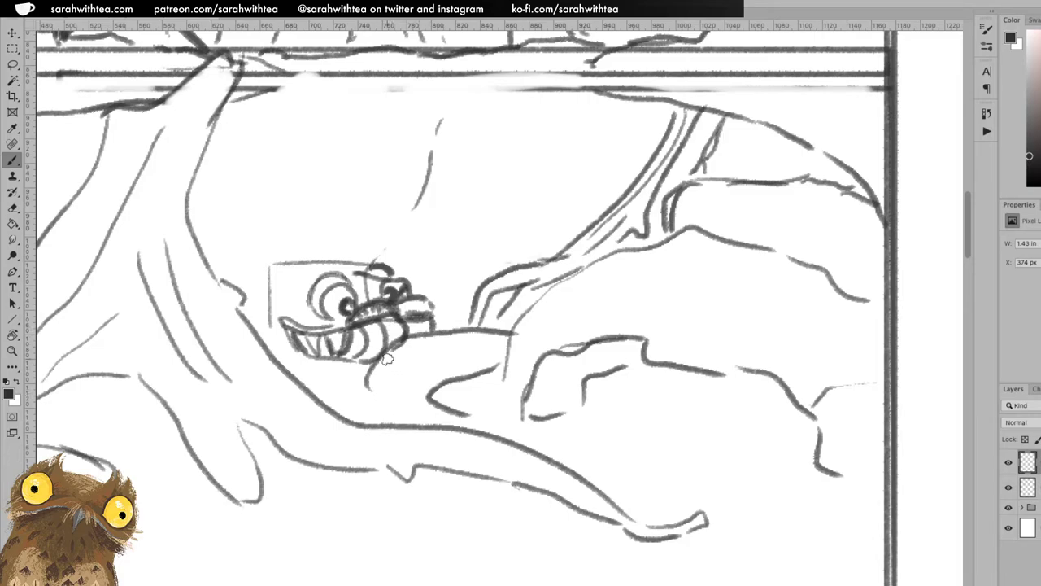
left_click_drag(400, 329, 381, 361)
mouse_move(417, 327)
left_mouse_down()
mouse_move(412, 360)
mouse_move(424, 323)
left_mouse_up()
mouse_move(403, 362)
left_mouse_down()
mouse_move(426, 353)
mouse_move(422, 380)
mouse_move(398, 387)
mouse_move(393, 369)
mouse_move(419, 370)
left_mouse_up()
mouse_move(292, 344)
left_mouse_down()
mouse_move(312, 365)
mouse_move(381, 370)
left_mouse_up()
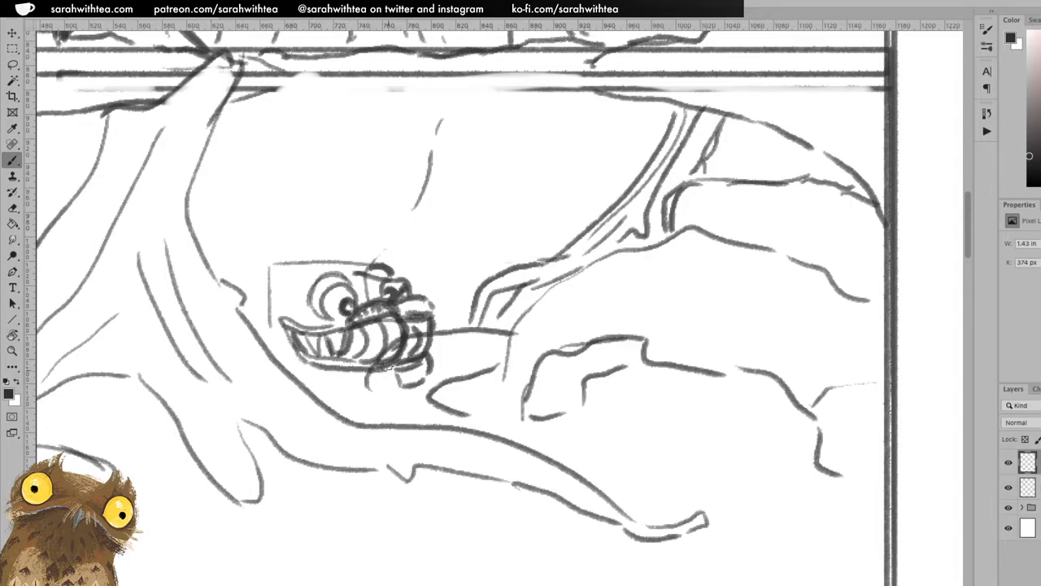
mouse_move(269, 345)
left_mouse_down()
mouse_move(330, 386)
mouse_move(305, 377)
mouse_move(403, 385)
left_mouse_up()
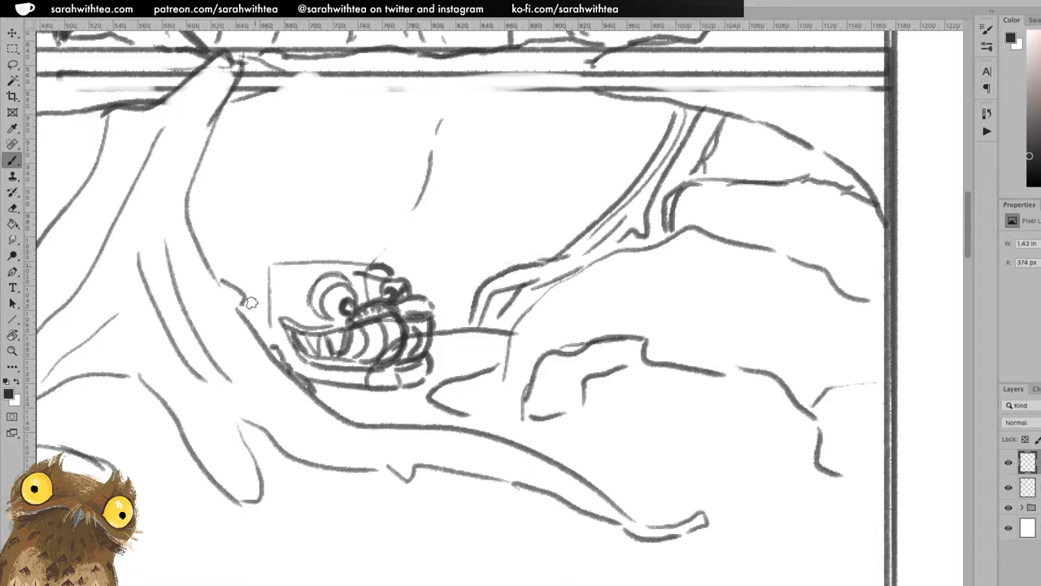
- Draw a double-ringed spiral ornament at the back of the carved head, outline its top and add a crest of short feathers
mouse_move(304, 295)
left_mouse_down()
mouse_move(280, 316)
mouse_move(258, 309)
mouse_move(275, 266)
mouse_move(269, 295)
left_mouse_up()
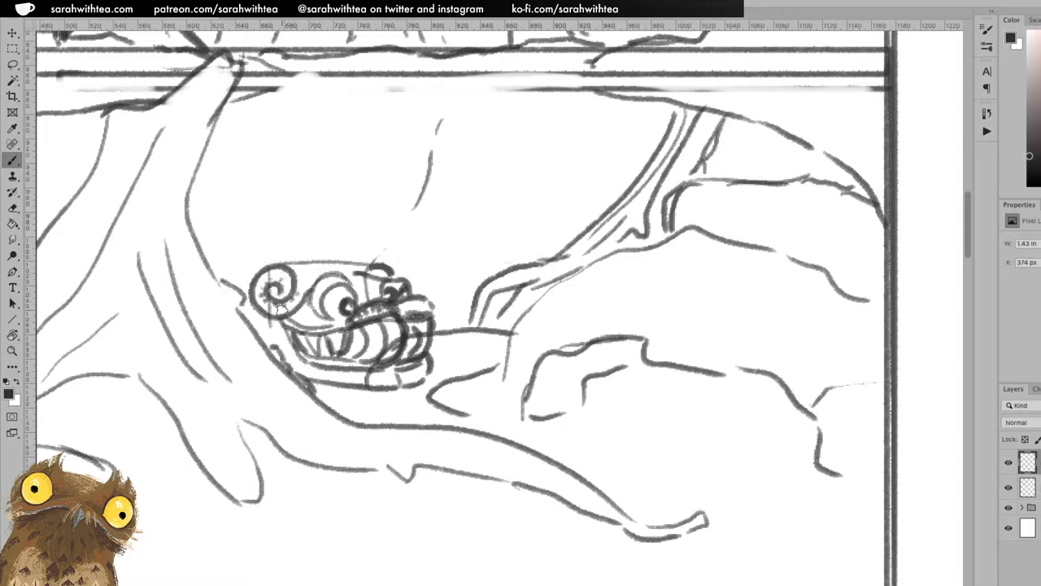
mouse_move(275, 320)
left_mouse_down()
mouse_move(247, 275)
mouse_move(282, 256)
mouse_move(293, 290)
left_mouse_up()
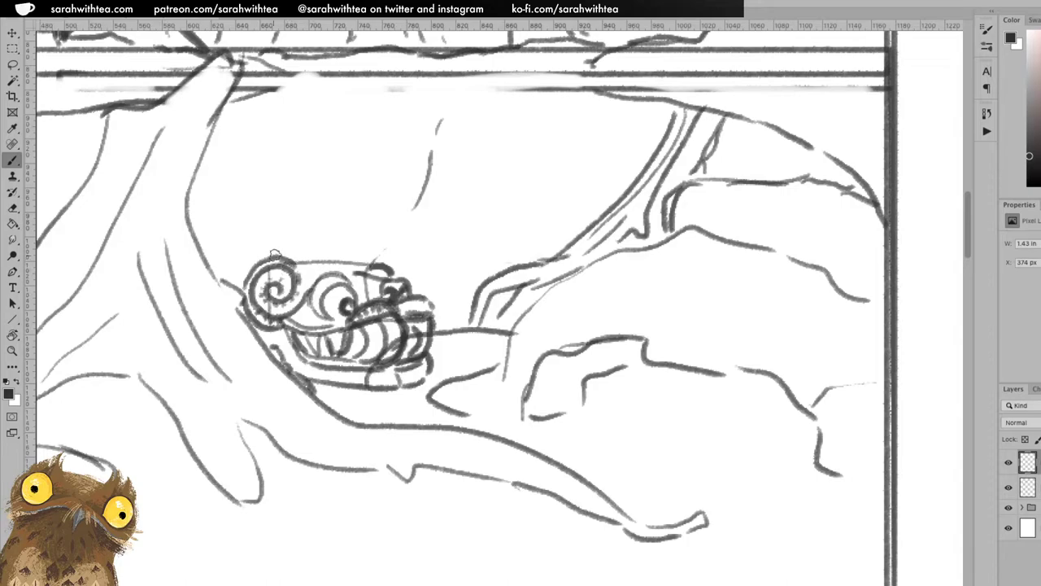
left_click_drag(279, 253, 339, 266)
key("ctrl+z")
left_click_drag(281, 252, 330, 275)
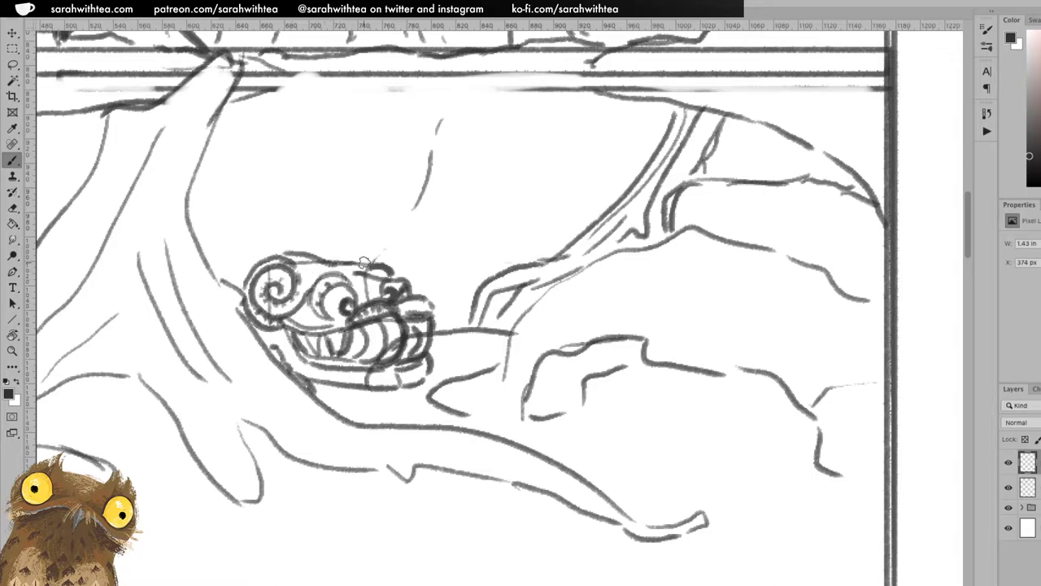
mouse_move(328, 258)
left_mouse_down()
mouse_move(340, 225)
mouse_move(307, 217)
mouse_move(297, 240)
left_mouse_up()
mouse_move(248, 265)
left_mouse_down()
mouse_move(211, 254)
mouse_move(250, 262)
mouse_move(228, 221)
mouse_move(269, 250)
mouse_move(268, 213)
left_mouse_up()
mouse_move(291, 252)
left_mouse_down()
mouse_move(287, 210)
mouse_move(234, 221)
left_mouse_up()
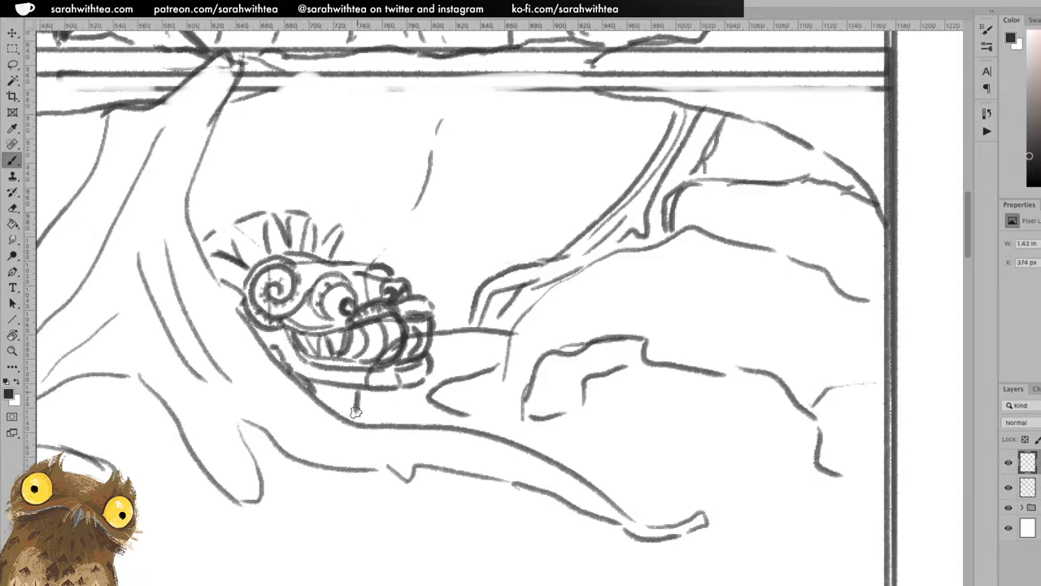
- Erase stray lines around the carved head on both sketch layers and touch up its edge along the driftwood root
key("z")
left_click(528, 375, "alt")
left_click(529, 375, "alt")
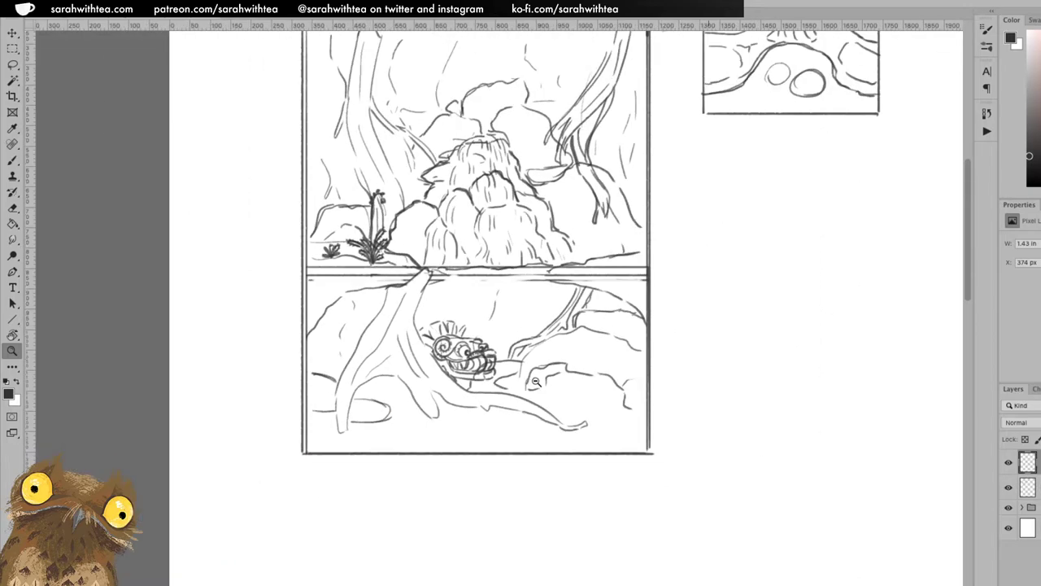
left_click(596, 365, "alt")
left_click(613, 362)
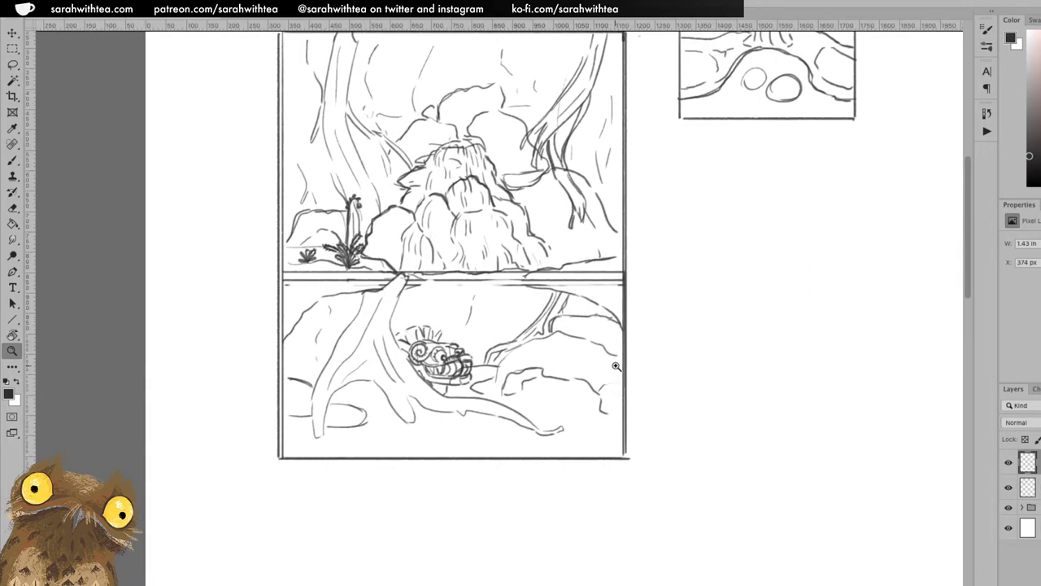
left_click(610, 366)
left_click_drag(493, 345, 603, 413)
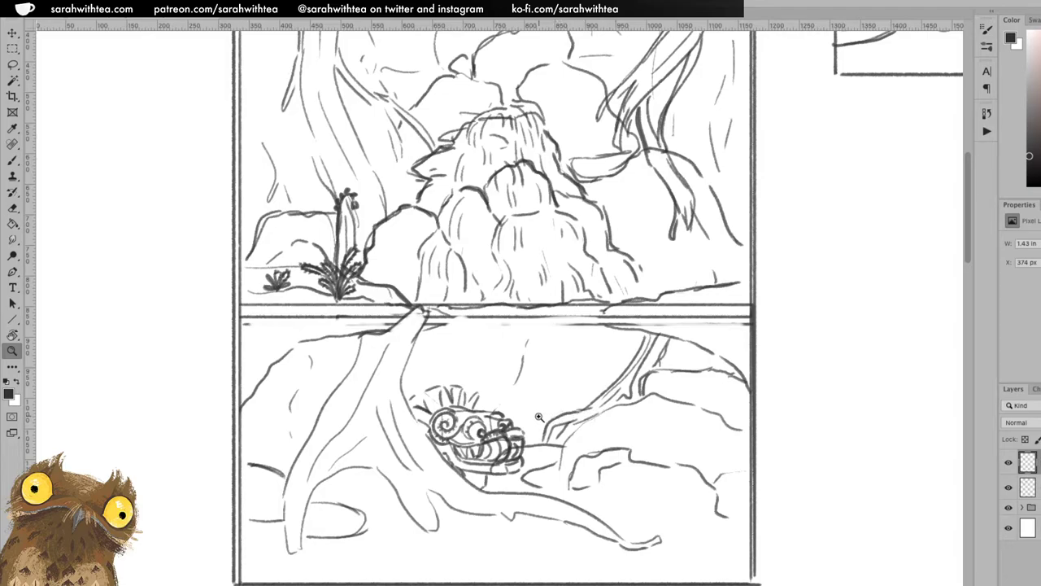
left_click(1033, 487)
key("e")
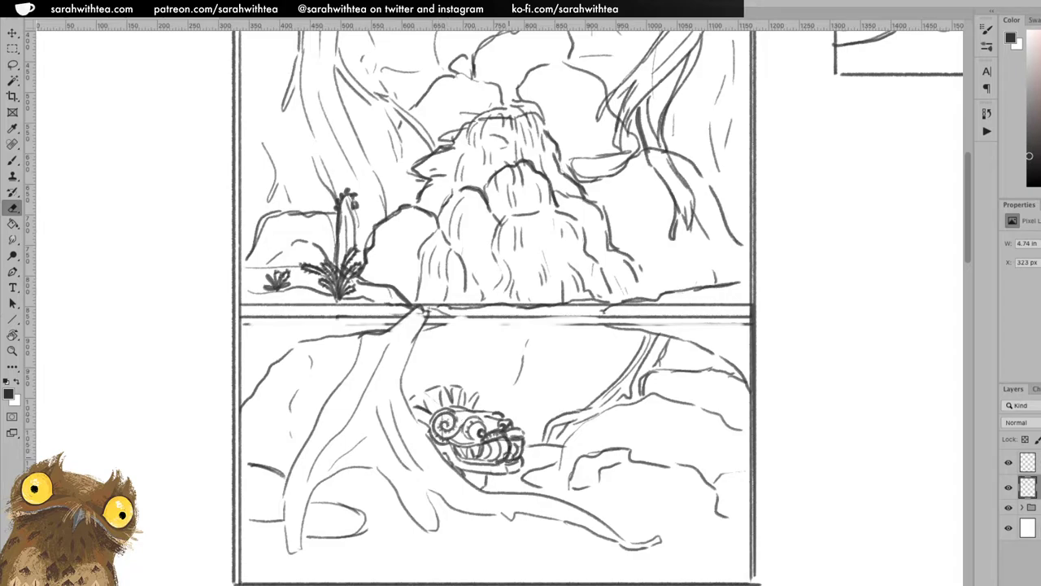
left_click(1033, 461)
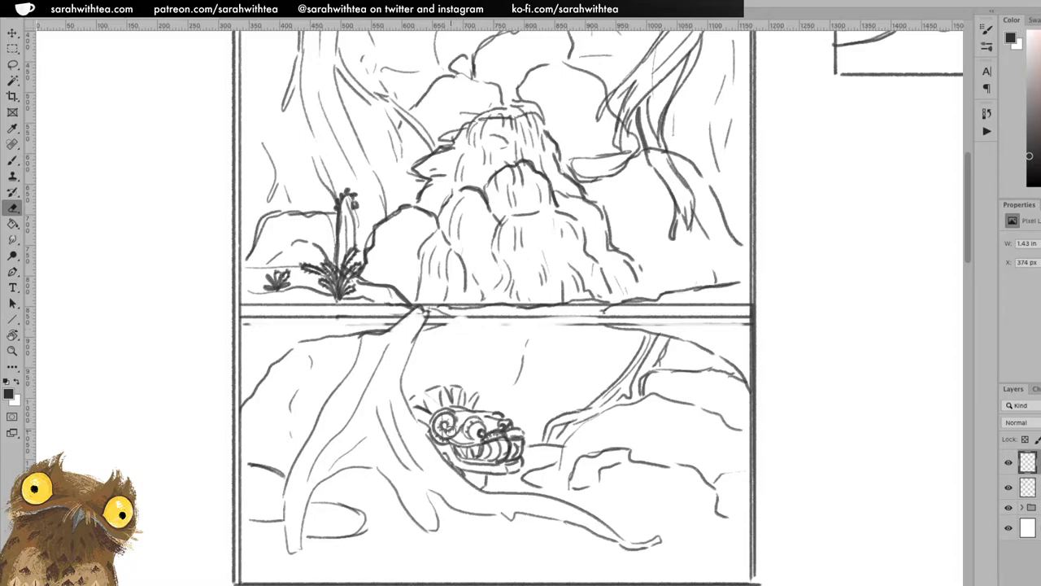
key("b")
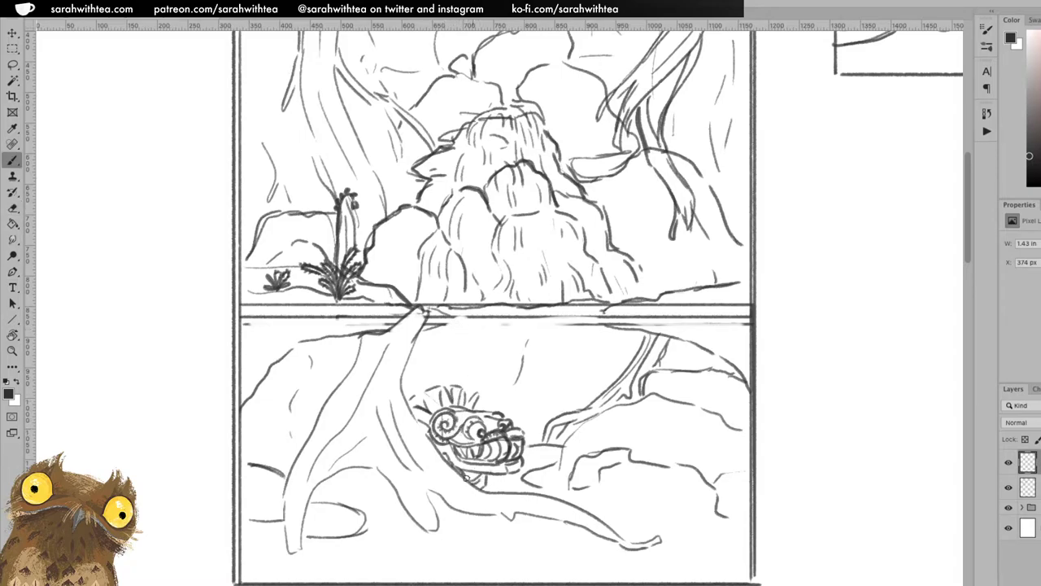
left_click_drag(411, 413, 452, 461)
- Draw low ground-cover shapes and broken contour strokes along the bank on both sides of the spiky plant's base
key("z")
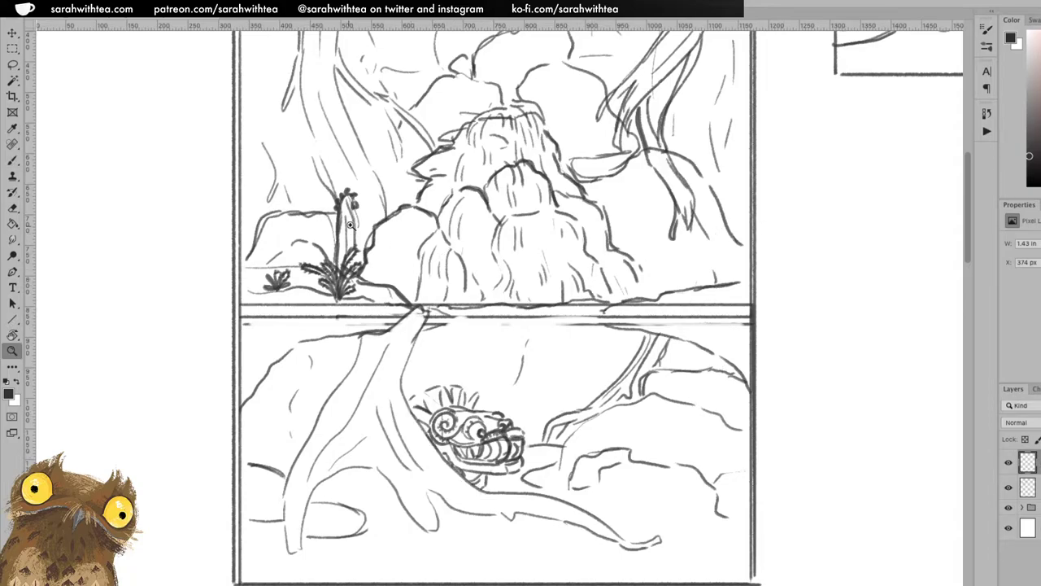
left_click(345, 231)
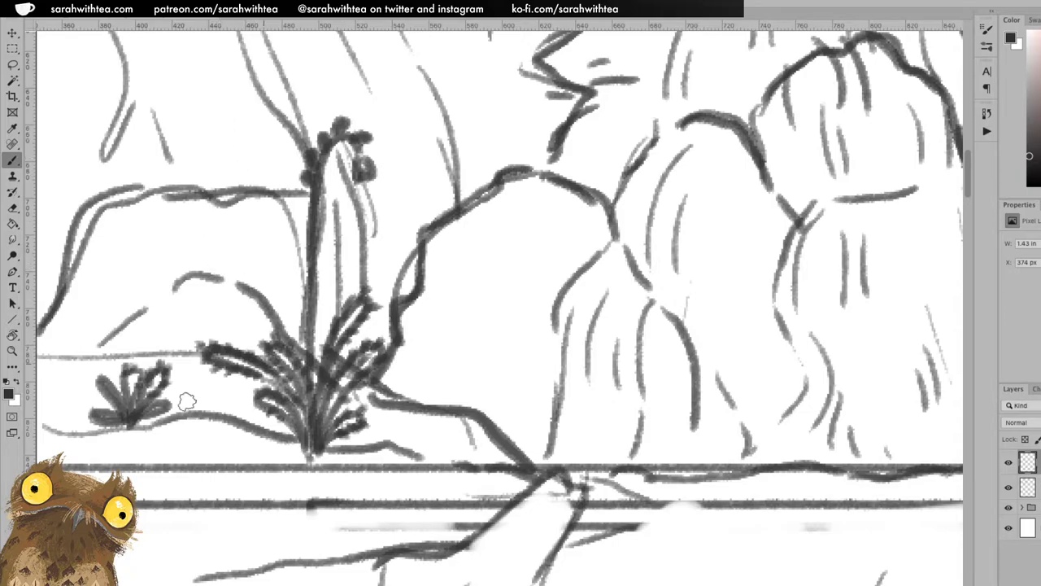
mouse_move(199, 409)
left_mouse_down()
mouse_move(238, 408)
mouse_move(235, 438)
mouse_move(280, 454)
left_mouse_up()
left_click_drag(252, 415, 293, 455)
mouse_move(362, 456)
left_mouse_down()
mouse_move(405, 436)
mouse_move(462, 458)
mouse_move(425, 458)
mouse_move(377, 434)
mouse_move(344, 435)
left_mouse_up()
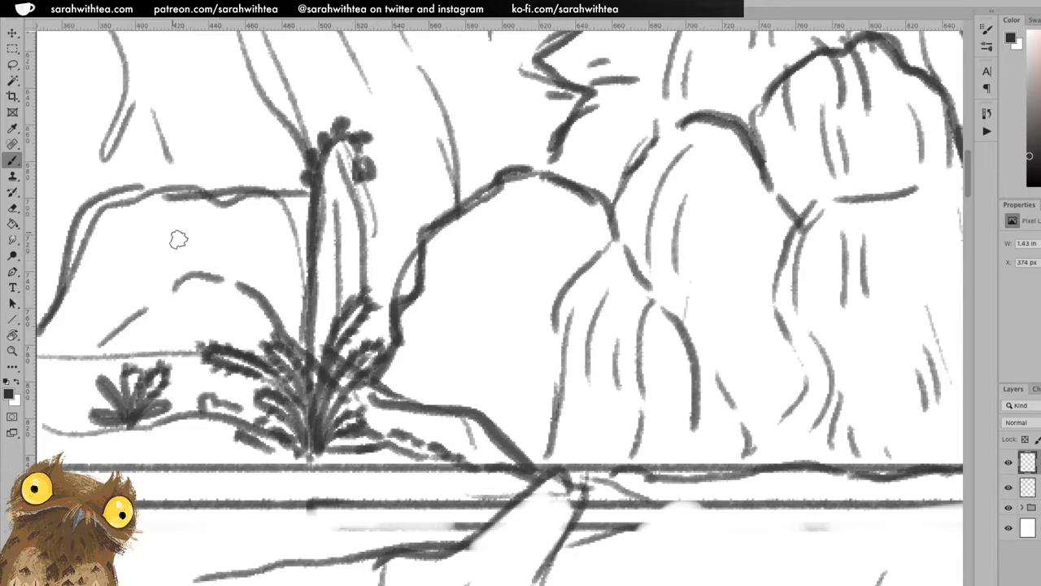
- Draw flowering butterworts on the face, top and left edge of the left bank's boulder, plus low leaf clusters near its foot
mouse_move(168, 260)
left_mouse_down()
mouse_move(187, 237)
mouse_move(203, 260)
mouse_move(235, 259)
mouse_move(219, 279)
mouse_move(202, 263)
mouse_move(212, 263)
mouse_move(200, 162)
mouse_move(220, 148)
mouse_move(209, 165)
mouse_move(216, 183)
mouse_move(232, 179)
mouse_move(222, 170)
mouse_move(232, 161)
left_mouse_up()
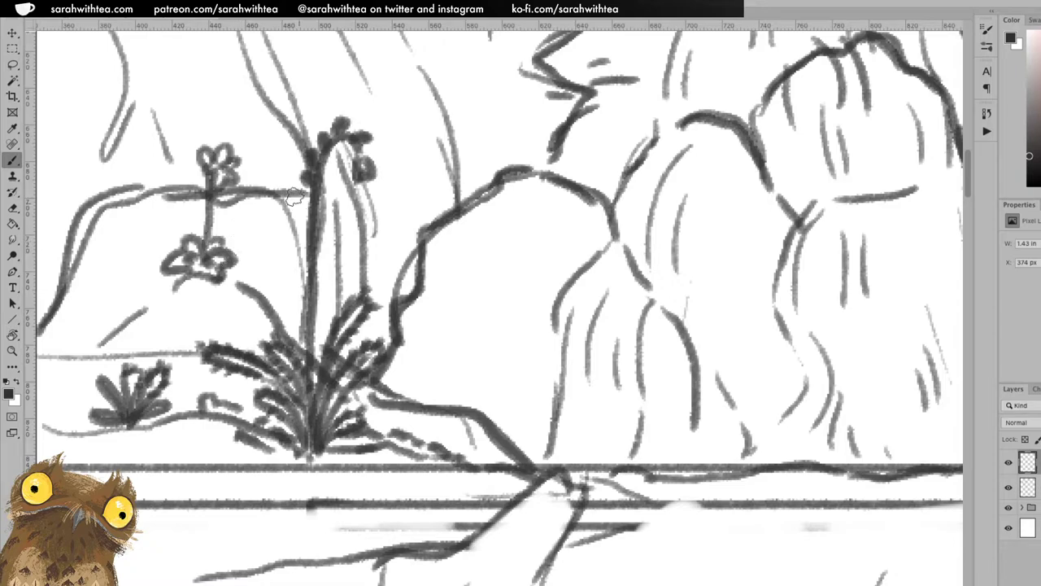
mouse_move(272, 255)
left_mouse_down()
mouse_move(291, 284)
mouse_move(272, 281)
mouse_move(267, 240)
mouse_move(288, 238)
mouse_move(277, 237)
mouse_move(280, 252)
mouse_move(262, 145)
mouse_move(267, 161)
mouse_move(280, 154)
mouse_move(257, 165)
mouse_move(257, 181)
mouse_move(284, 165)
left_mouse_up()
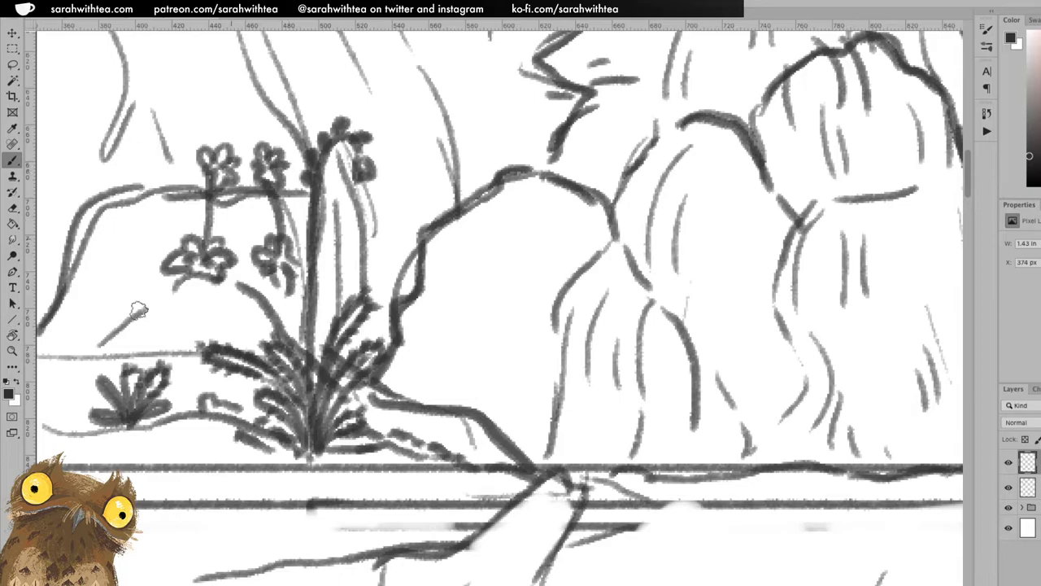
mouse_move(120, 319)
left_mouse_down()
mouse_move(137, 286)
mouse_move(163, 302)
mouse_move(93, 307)
mouse_move(65, 332)
mouse_move(80, 340)
mouse_move(78, 327)
left_mouse_up()
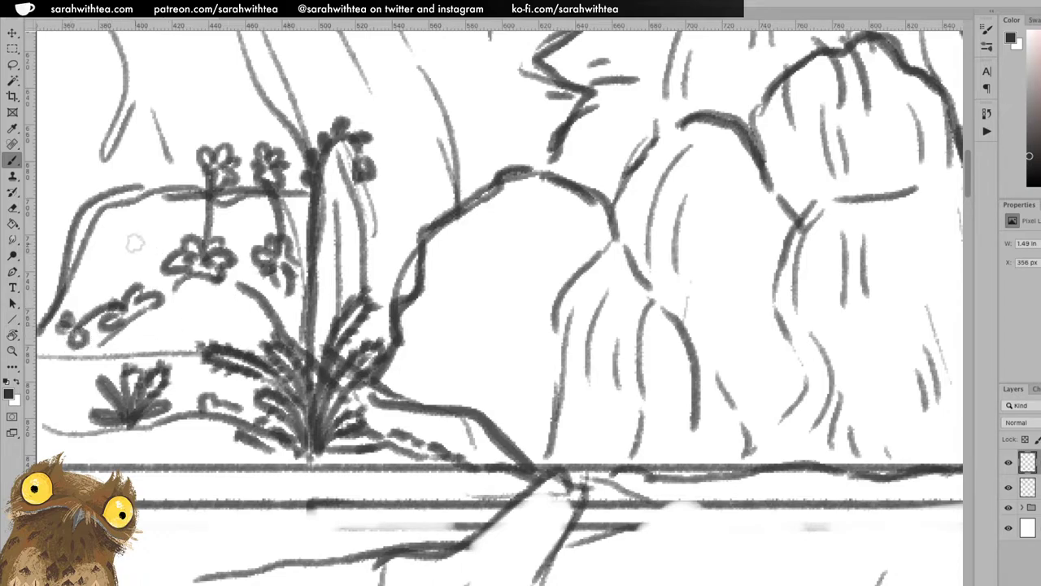
mouse_move(170, 174)
left_mouse_down()
mouse_move(144, 177)
mouse_move(179, 179)
mouse_move(168, 87)
mouse_move(183, 123)
mouse_move(179, 106)
mouse_move(192, 100)
left_mouse_up()
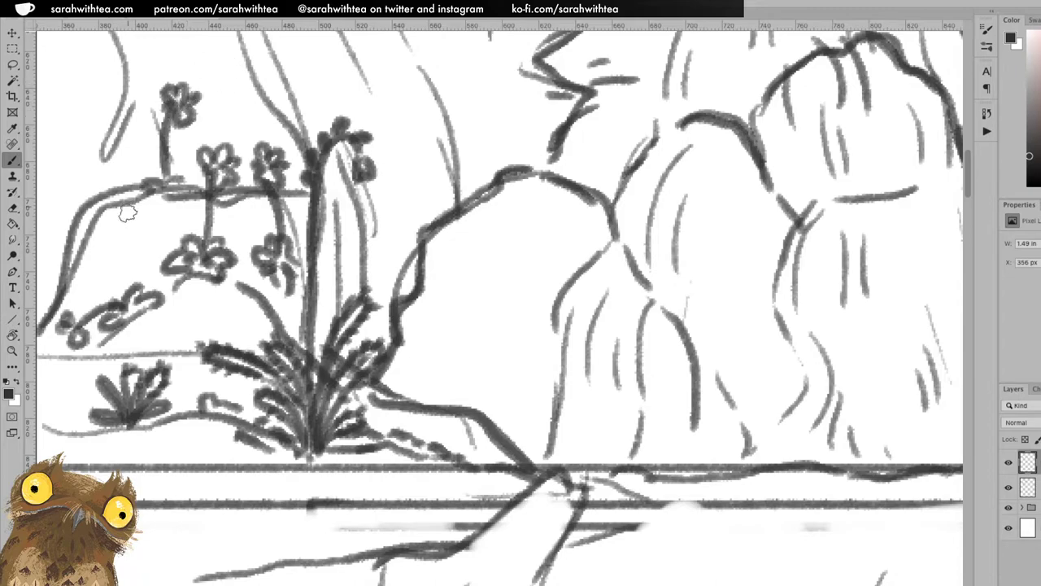
mouse_move(69, 234)
left_mouse_down()
mouse_move(55, 186)
mouse_move(64, 171)
mouse_move(51, 191)
mouse_move(69, 187)
left_mouse_up()
left_click_drag(441, 285, 622, 272)
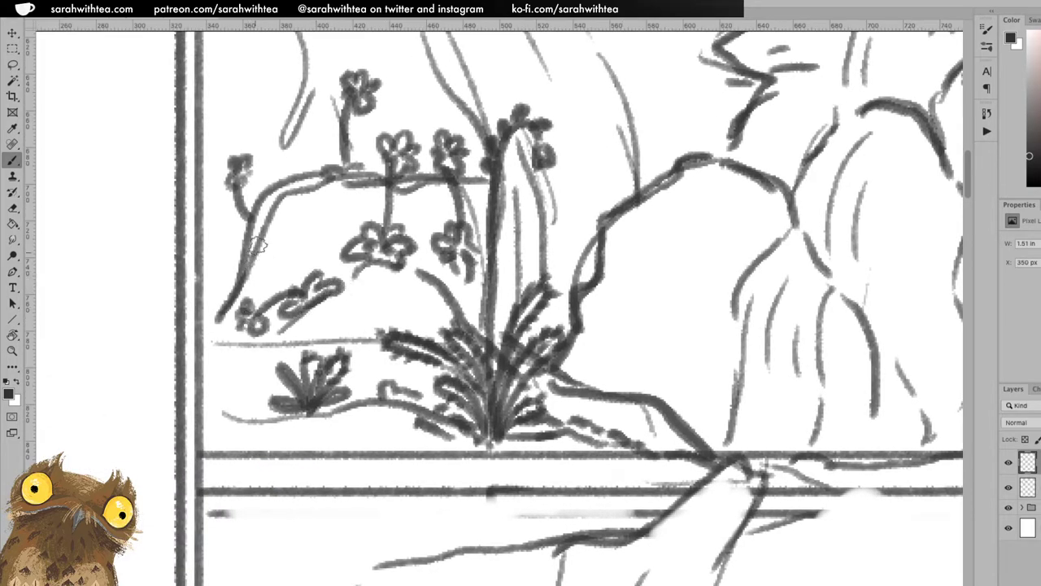
left_click_drag(244, 215, 241, 252)
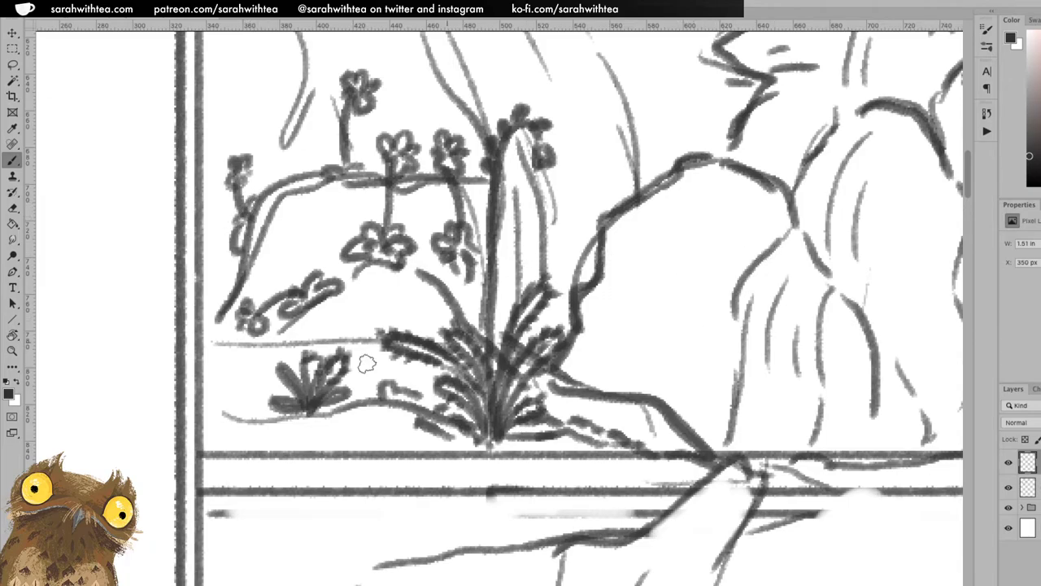
- Draw another small leafy plant at the far left of the bank, next to the existing small one
mouse_move(235, 405)
left_mouse_down()
mouse_move(236, 393)
mouse_move(243, 413)
mouse_move(249, 382)
mouse_move(253, 391)
mouse_move(238, 343)
mouse_move(232, 407)
mouse_move(272, 394)
mouse_move(268, 360)
mouse_move(283, 340)
mouse_move(257, 358)
mouse_move(284, 334)
left_mouse_up()
key("super+z")
mouse_move(225, 351)
left_mouse_down()
mouse_move(225, 399)
mouse_move(231, 340)
left_mouse_up()
mouse_move(236, 404)
left_mouse_down()
mouse_move(213, 367)
mouse_move(237, 421)
left_mouse_up()
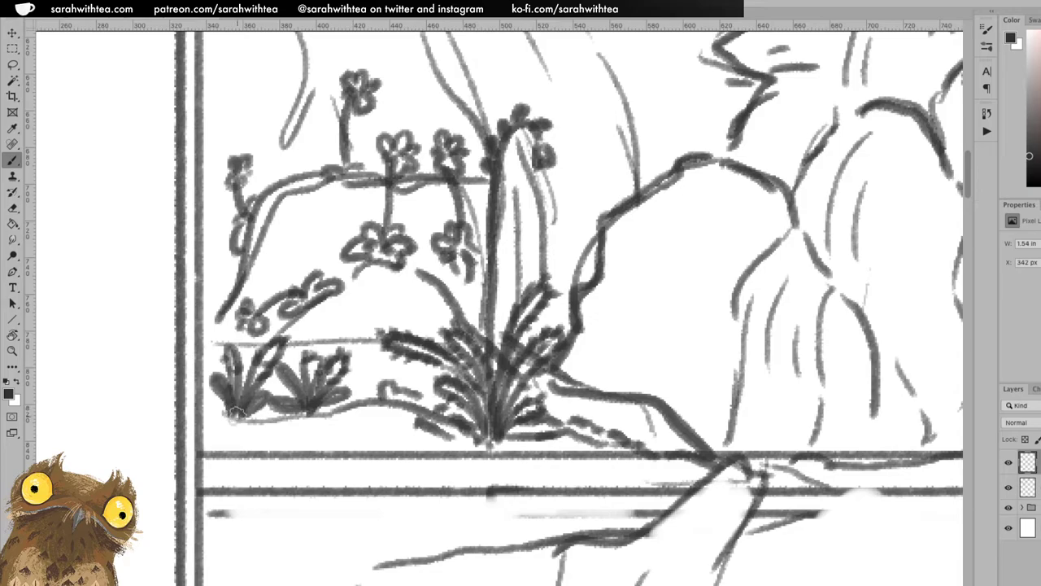
key("z")
left_click(700, 314, "alt")
left_click(704, 314, "alt")
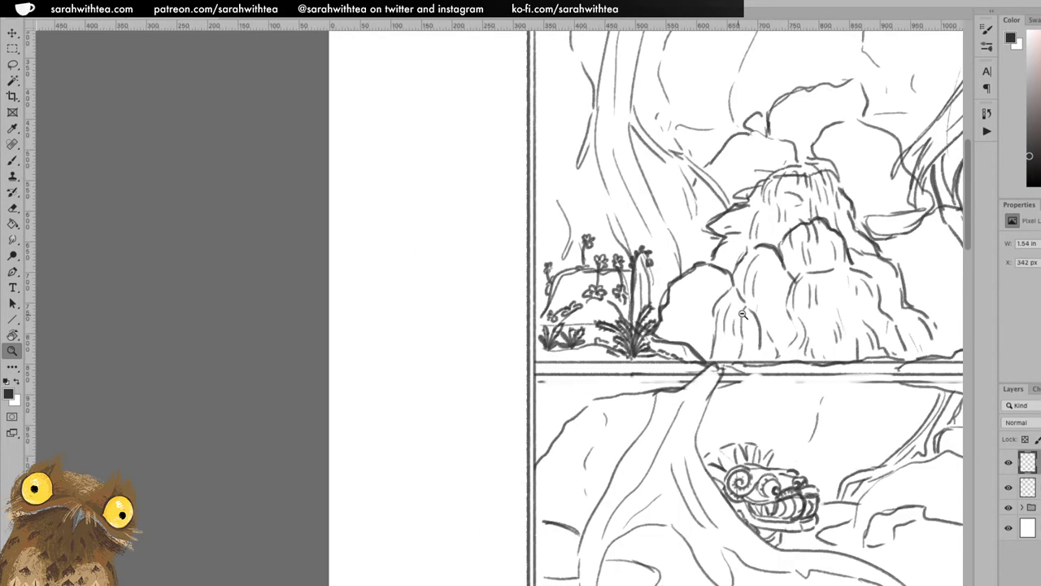
- Draw a leafy plant on the right bank beside the waterfall, with upright oval leaves and an arching stalk of small round buds
left_click(737, 315, "alt")
left_click_drag(793, 305, 653, 274)
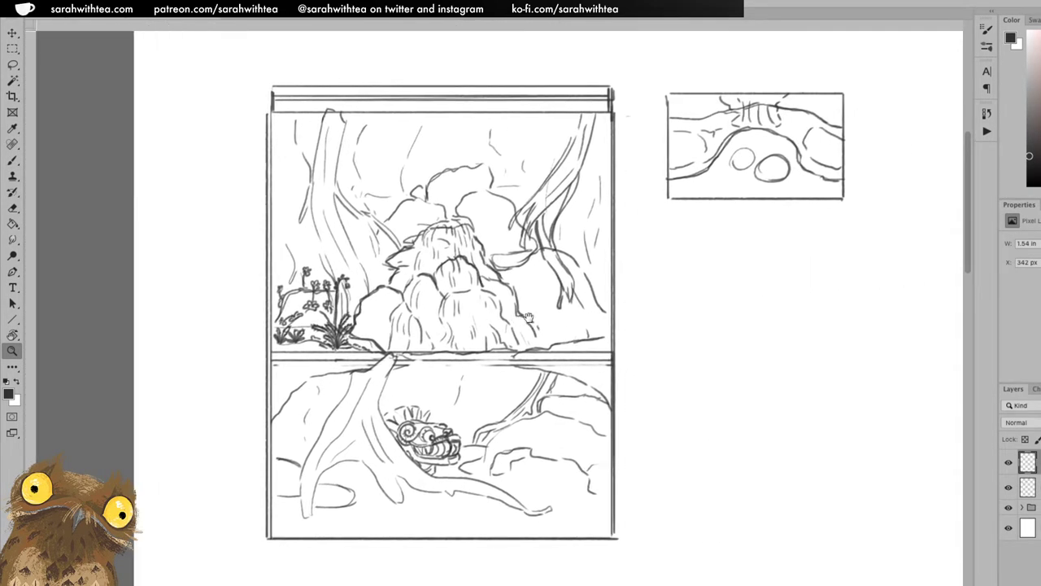
left_click(594, 329)
left_click(594, 330)
key("b")
mouse_move(464, 356)
left_mouse_down()
mouse_move(459, 332)
mouse_move(428, 303)
mouse_move(455, 353)
mouse_move(462, 325)
mouse_move(446, 253)
mouse_move(468, 353)
mouse_move(497, 306)
mouse_move(471, 347)
mouse_move(468, 301)
mouse_move(411, 184)
mouse_move(382, 192)
mouse_move(401, 168)
left_mouse_up()
mouse_move(413, 179)
left_mouse_down()
mouse_move(422, 190)
mouse_move(371, 213)
left_mouse_up()
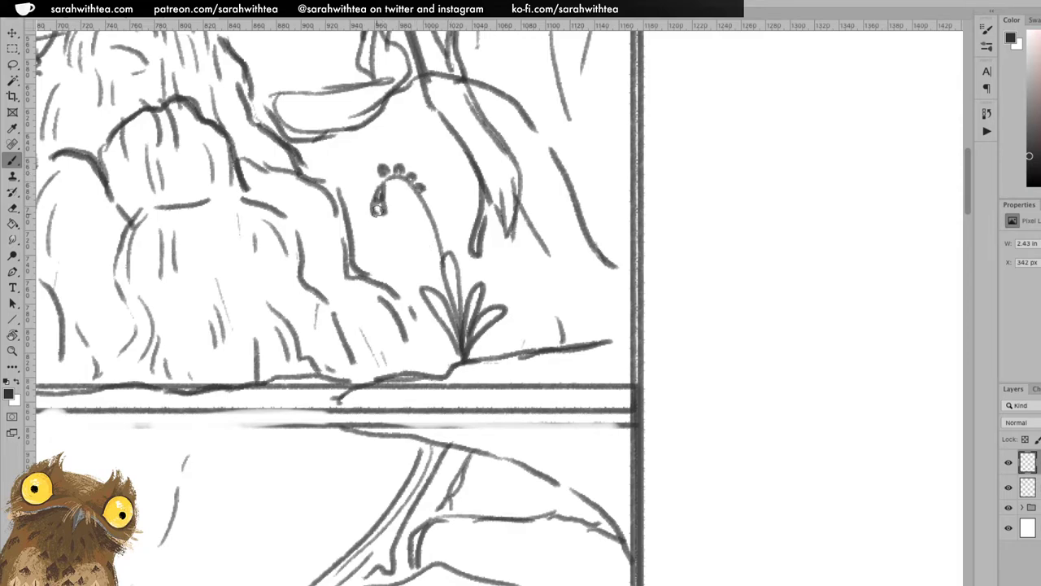
- Add low leaves and beaded leaf edges to the right bank's arching plant, plus short ground-cover strokes along the bank below it
mouse_move(459, 357)
left_mouse_down()
mouse_move(439, 336)
mouse_move(461, 358)
mouse_move(495, 339)
mouse_move(467, 356)
left_mouse_up()
mouse_move(443, 312)
left_mouse_down()
mouse_move(429, 285)
mouse_move(418, 291)
mouse_move(448, 322)
left_mouse_up()
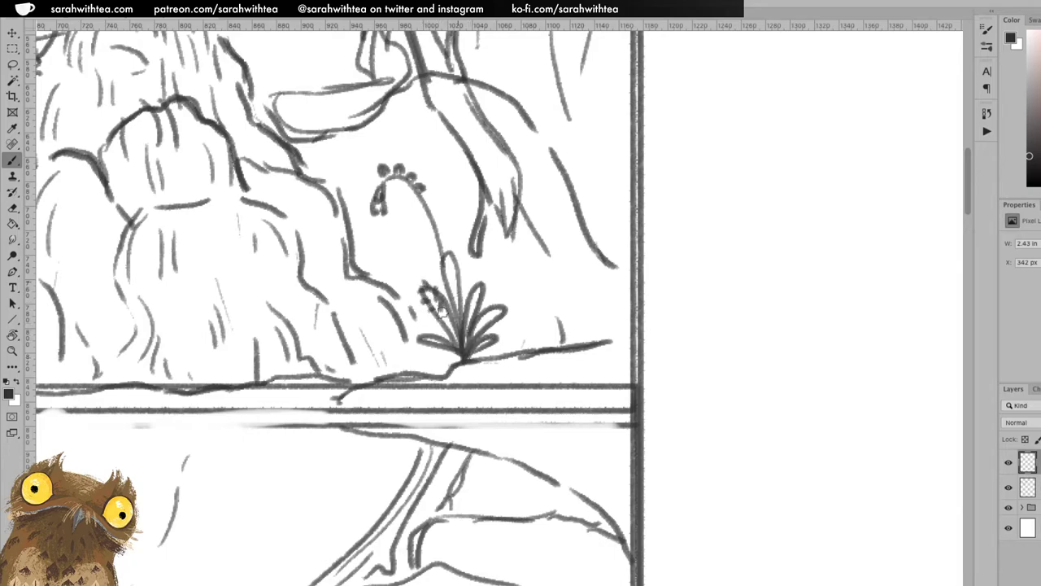
mouse_move(439, 262)
left_mouse_down()
mouse_move(444, 248)
mouse_move(456, 254)
mouse_move(461, 301)
mouse_move(471, 285)
mouse_move(488, 325)
mouse_move(499, 313)
mouse_move(483, 322)
left_mouse_up()
mouse_move(416, 341)
left_mouse_down()
mouse_move(444, 329)
mouse_move(452, 359)
mouse_move(436, 355)
left_mouse_up()
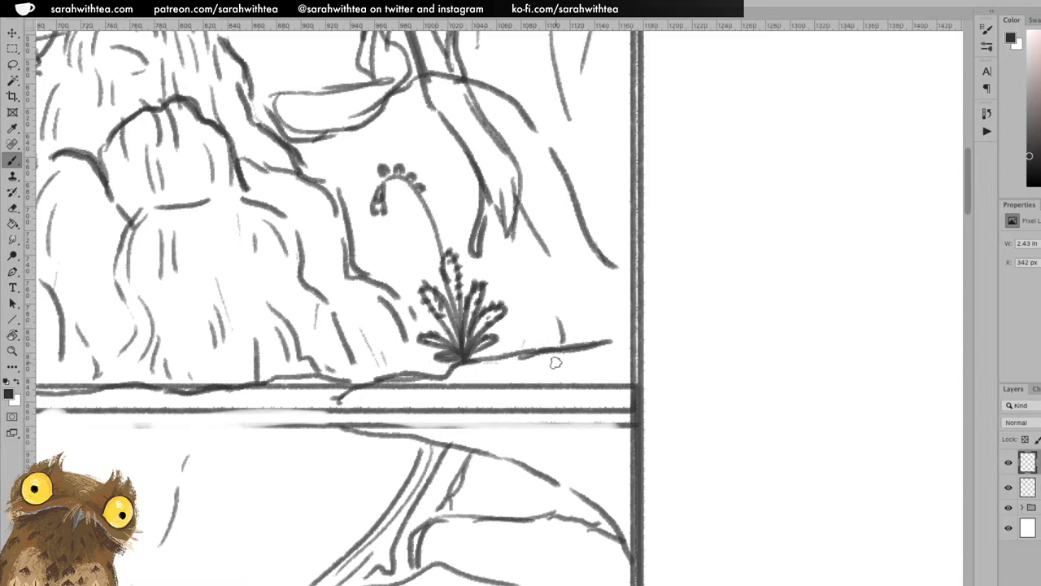
mouse_move(483, 358)
left_mouse_down()
mouse_move(480, 367)
mouse_move(562, 366)
mouse_move(536, 358)
mouse_move(431, 370)
mouse_move(449, 368)
left_mouse_up()
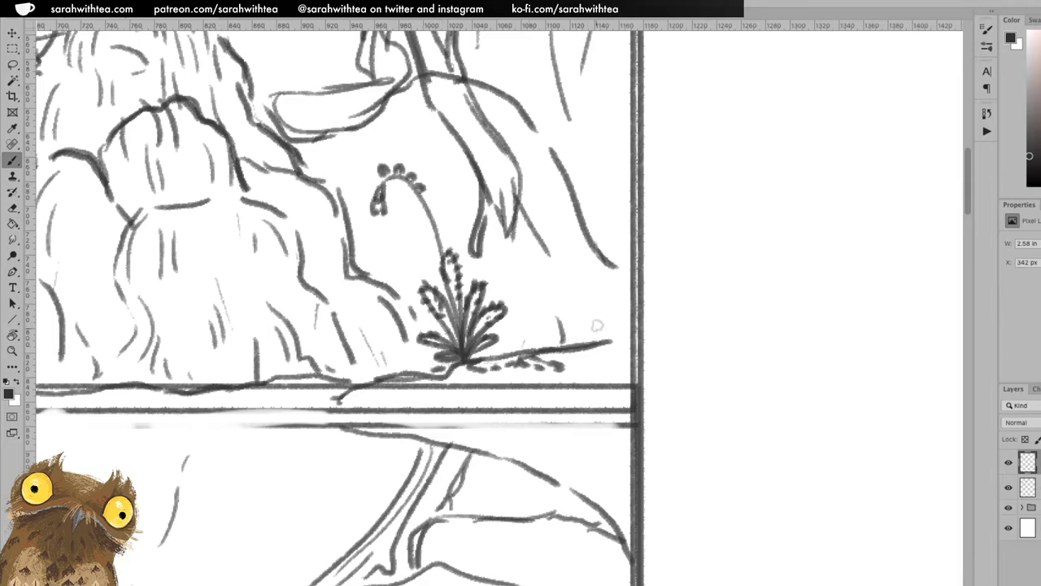
- Draw a second, smaller plant with beaded leaf edges to the right of the arching plant on the right bank
mouse_move(536, 336)
left_mouse_down()
mouse_move(534, 269)
mouse_move(541, 340)
mouse_move(551, 305)
mouse_move(546, 341)
mouse_move(557, 328)
mouse_move(530, 322)
mouse_move(504, 283)
mouse_move(533, 342)
left_mouse_up()
left_click(512, 287)
left_click(517, 293)
left_click(519, 302)
left_click(523, 311)
mouse_move(542, 292)
left_mouse_down()
mouse_move(537, 269)
mouse_move(524, 272)
mouse_move(533, 299)
mouse_move(547, 283)
mouse_move(552, 311)
mouse_move(558, 299)
mouse_move(554, 330)
mouse_move(561, 265)
mouse_move(550, 280)
mouse_move(563, 262)
mouse_move(549, 297)
left_mouse_up()
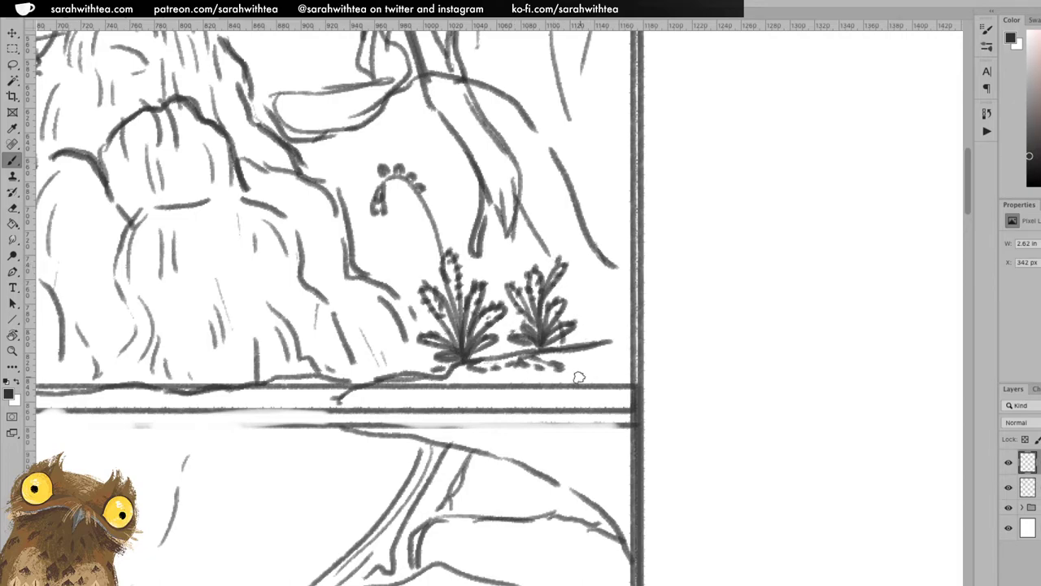
- Draw a small partial leafy plant at the far right edge of the bank, against the tank wall
key("z")
left_click(537, 296)
left_click(551, 288, "alt")
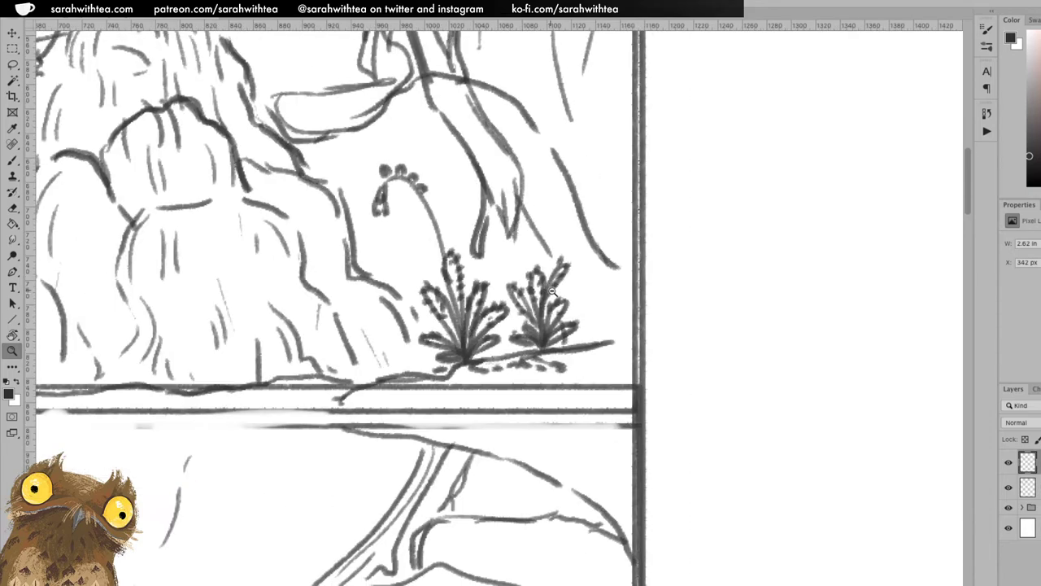
key("b")
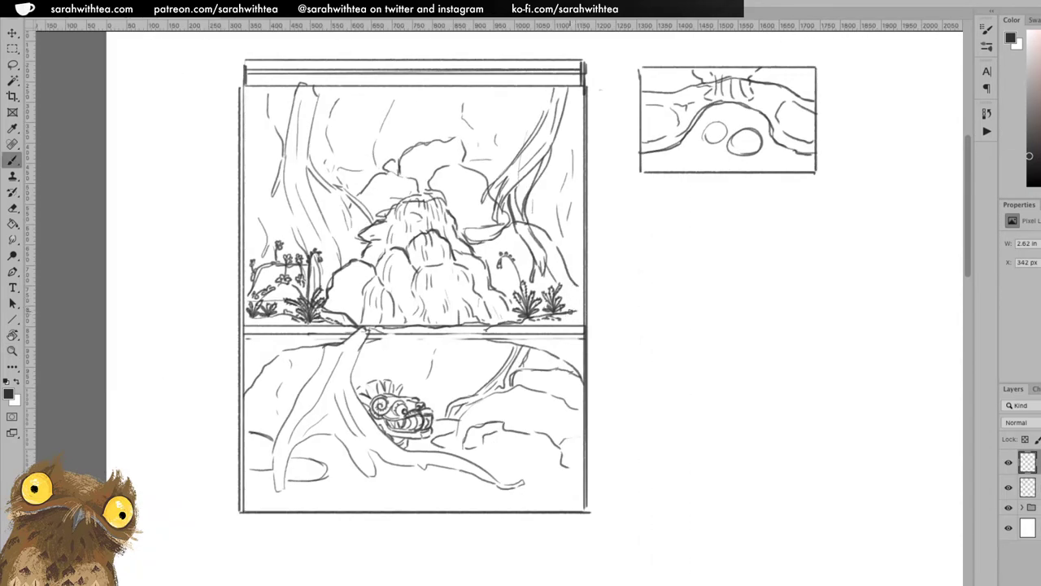
mouse_move(583, 296)
left_mouse_down()
mouse_move(569, 317)
mouse_move(580, 298)
left_mouse_up()
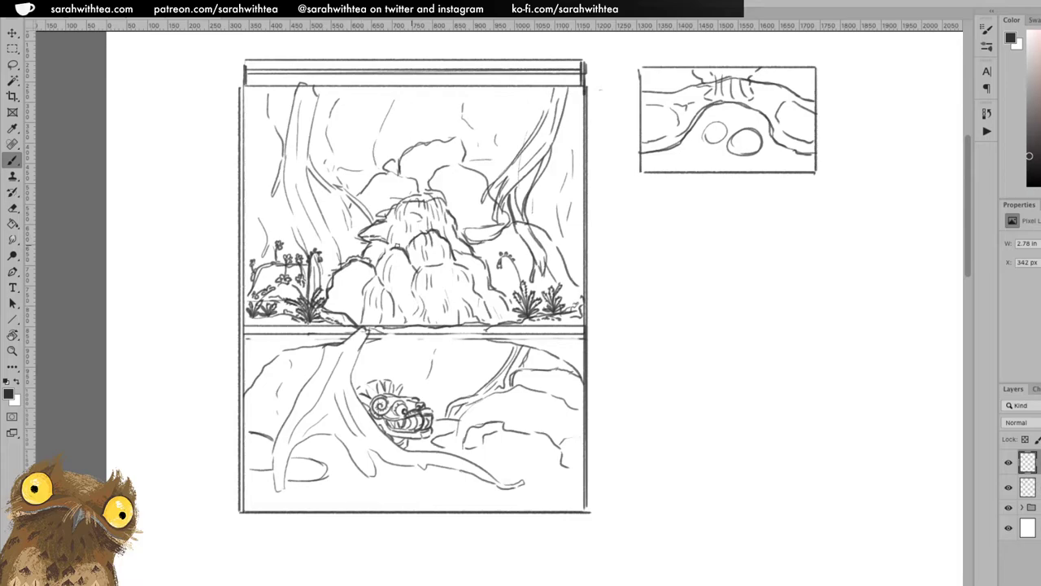
- Draw short, uneven mossy strokes along the edges of the waterfall's rocks and the boulder above it
left_click_drag(399, 244, 404, 242)
left_click_drag(484, 254, 499, 285)
left_click_drag(402, 197, 382, 210)
left_click_drag(450, 205, 463, 212)
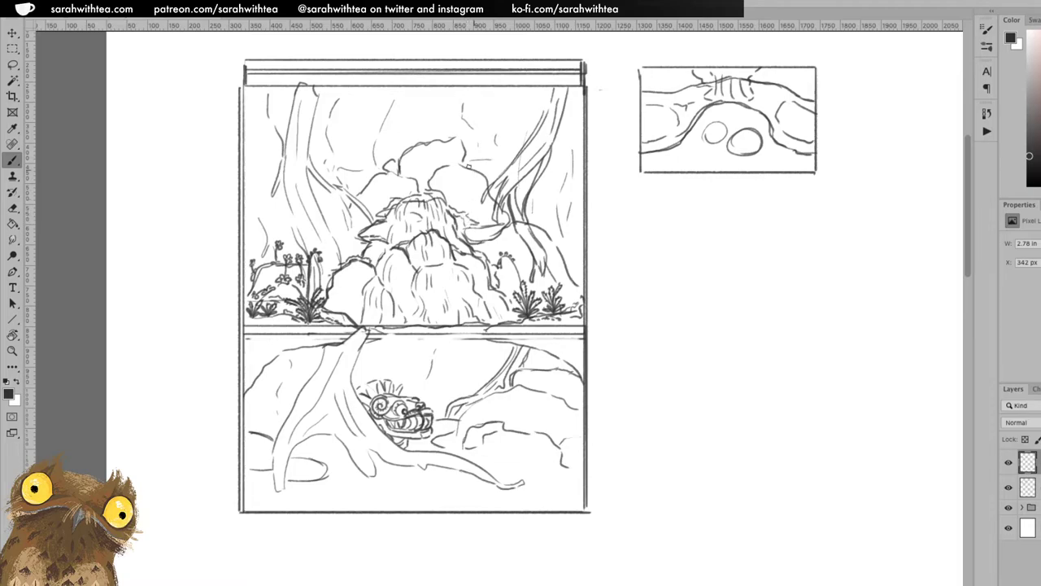
mouse_move(460, 160)
left_mouse_down()
mouse_move(444, 165)
mouse_move(459, 164)
left_mouse_up()
left_click_drag(453, 135, 461, 140)
- Clean up the overlapping lines of the upper right driftwood and reinforce its branch contours on the lower sketch layer
key("alt+bracketleft")
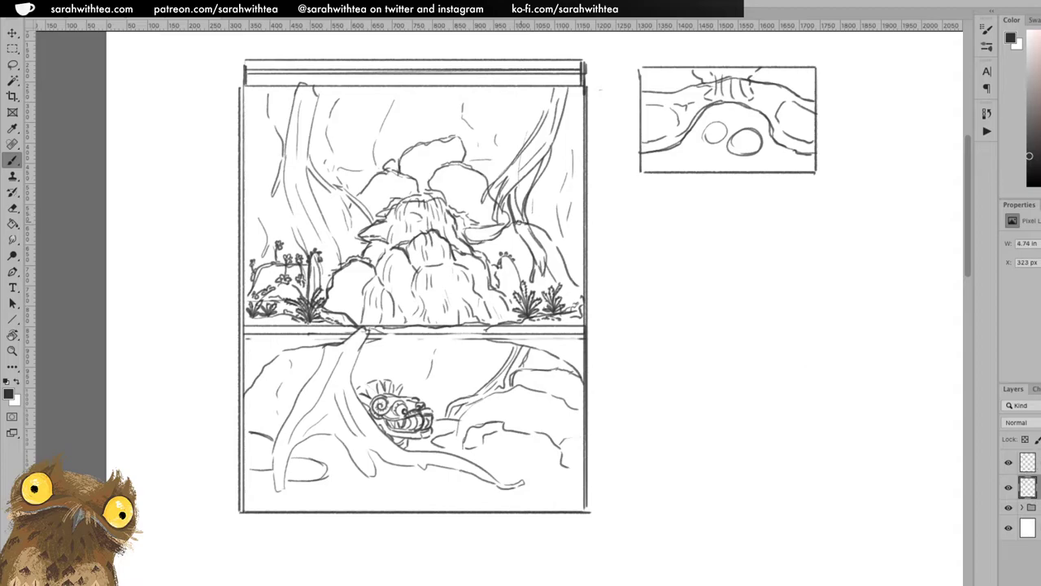
key("e")
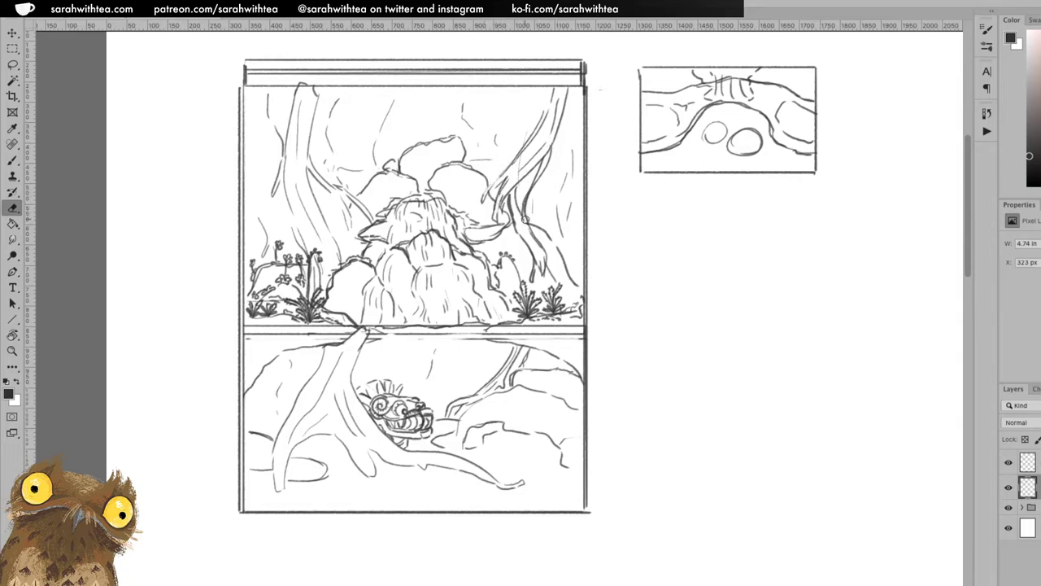
key("b")
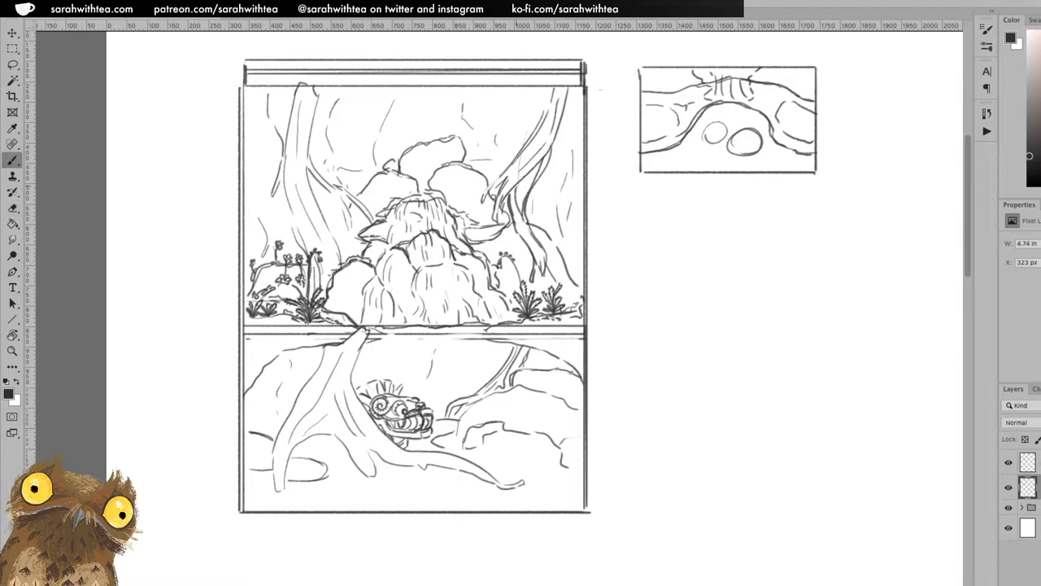
mouse_move(484, 198)
left_mouse_down()
mouse_move(508, 168)
mouse_move(496, 217)
left_mouse_up()
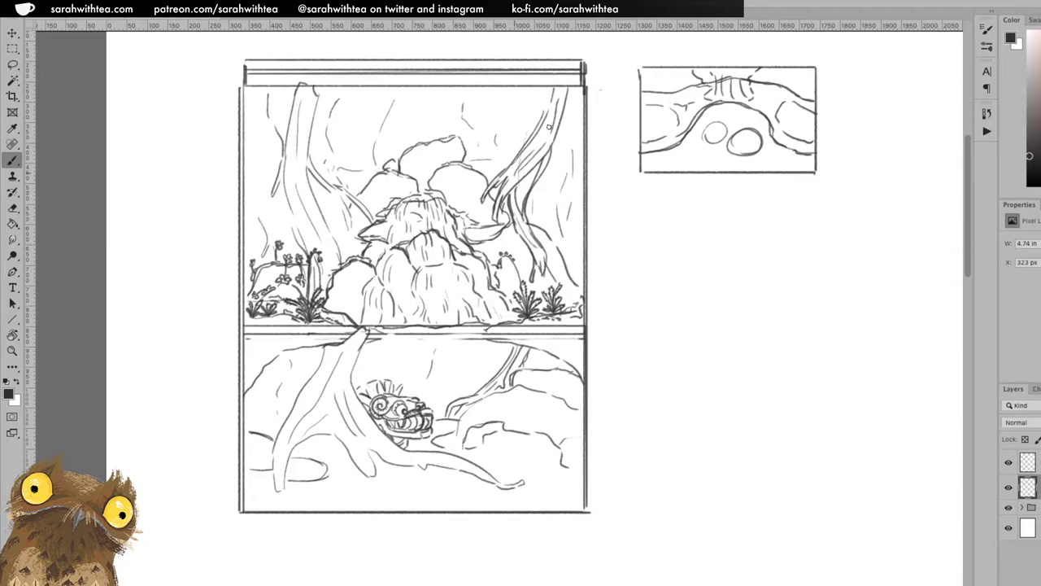
key("alt+bracketright")
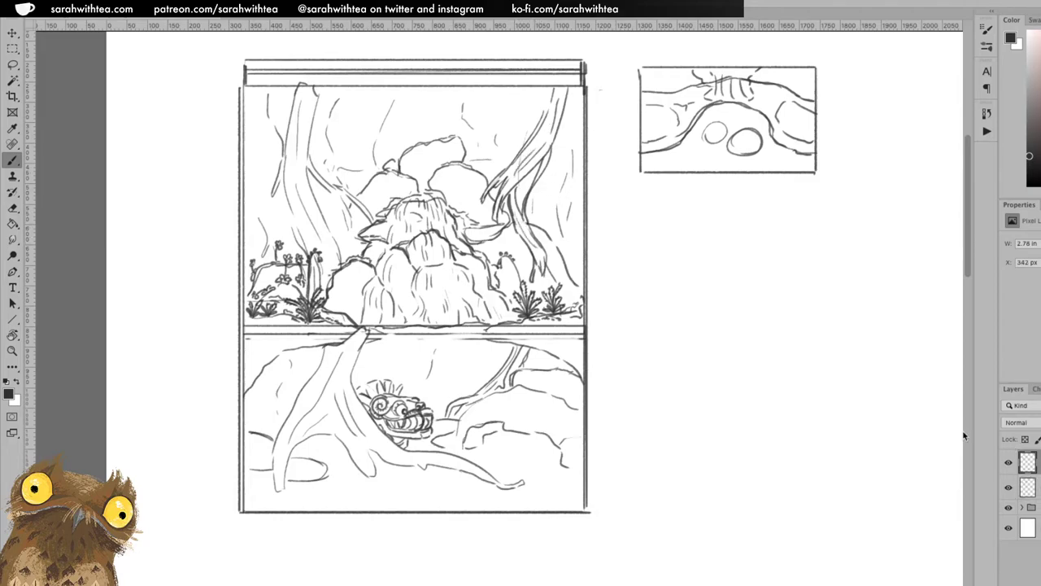
- Reinforce the trunk and side-branch contours of the upper left driftwood on the lower sketch layer, and return to the top layer
key("alt+bracketleft")
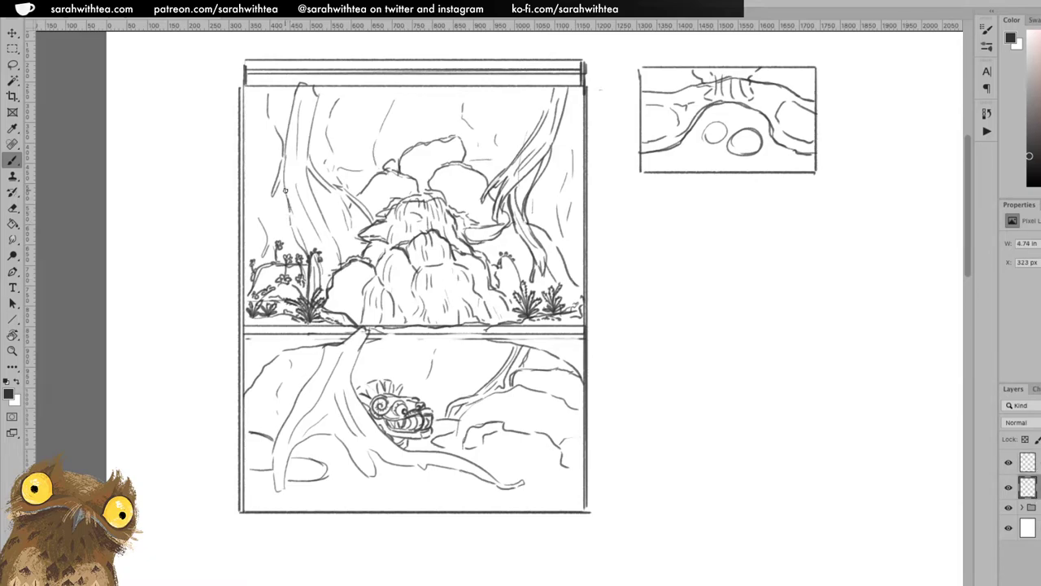
mouse_move(279, 183)
left_mouse_down()
mouse_move(307, 168)
mouse_move(327, 227)
mouse_move(342, 216)
mouse_move(330, 190)
mouse_move(324, 282)
left_mouse_up()
left_click_drag(332, 192, 349, 230)
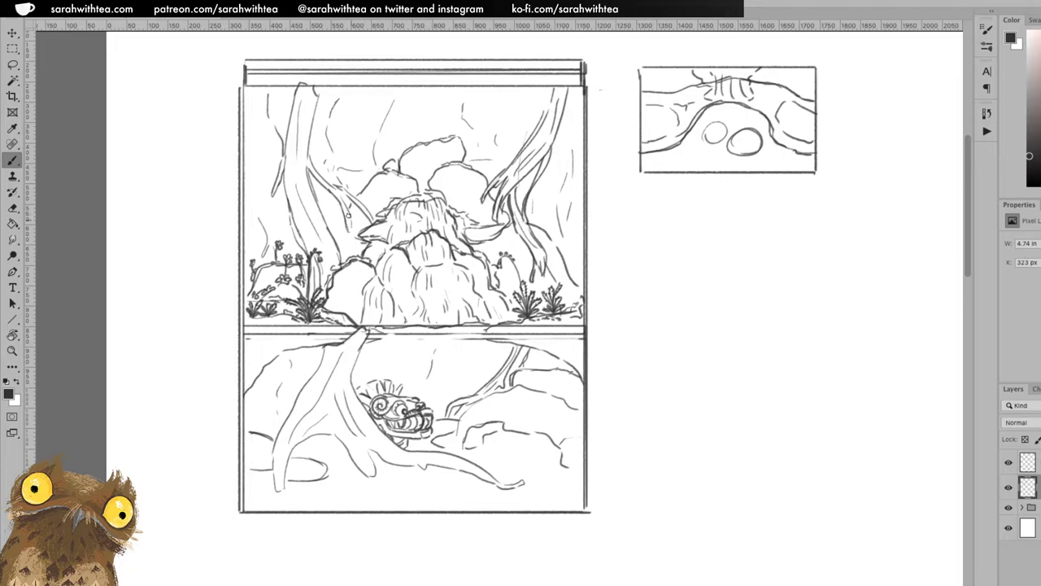
left_click_drag(338, 190, 352, 228)
left_click_drag(338, 189, 352, 197)
left_click(1027, 461)
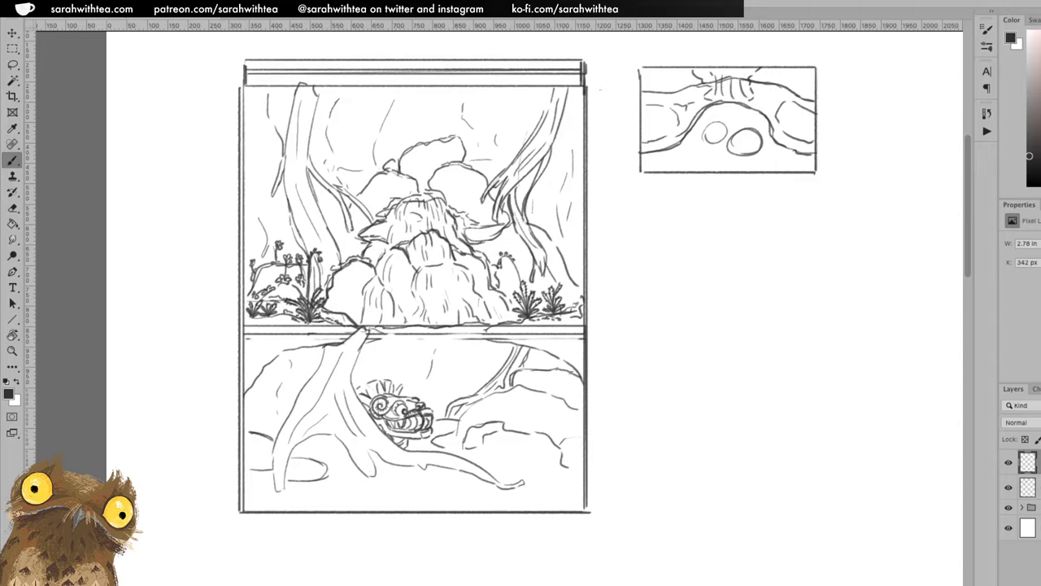
- Draw a broad-leaved underwater plant beside the carved head, with long leaves stretching behind the head toward the driftwood
key("z")
left_click(456, 402)
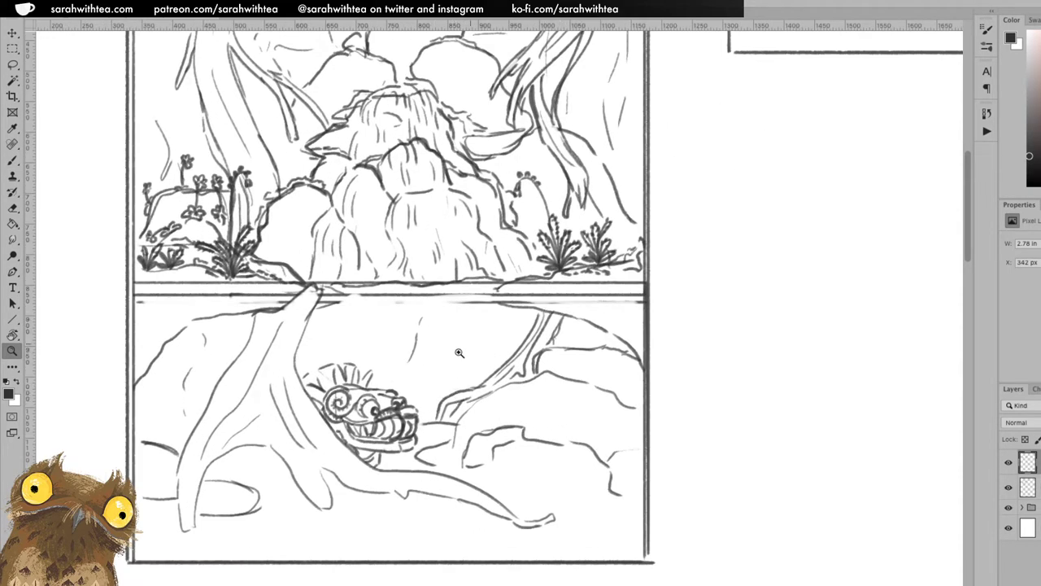
key("b")
mouse_move(437, 395)
left_mouse_down()
mouse_move(384, 346)
mouse_move(422, 355)
mouse_move(405, 355)
mouse_move(440, 395)
mouse_move(447, 344)
mouse_move(438, 376)
mouse_move(440, 356)
left_mouse_up()
mouse_move(439, 397)
left_mouse_down()
mouse_move(433, 307)
mouse_move(429, 353)
mouse_move(429, 313)
mouse_move(432, 350)
left_mouse_up()
mouse_move(444, 396)
left_mouse_down()
mouse_move(486, 355)
mouse_move(441, 395)
mouse_move(423, 390)
mouse_move(438, 397)
left_mouse_up()
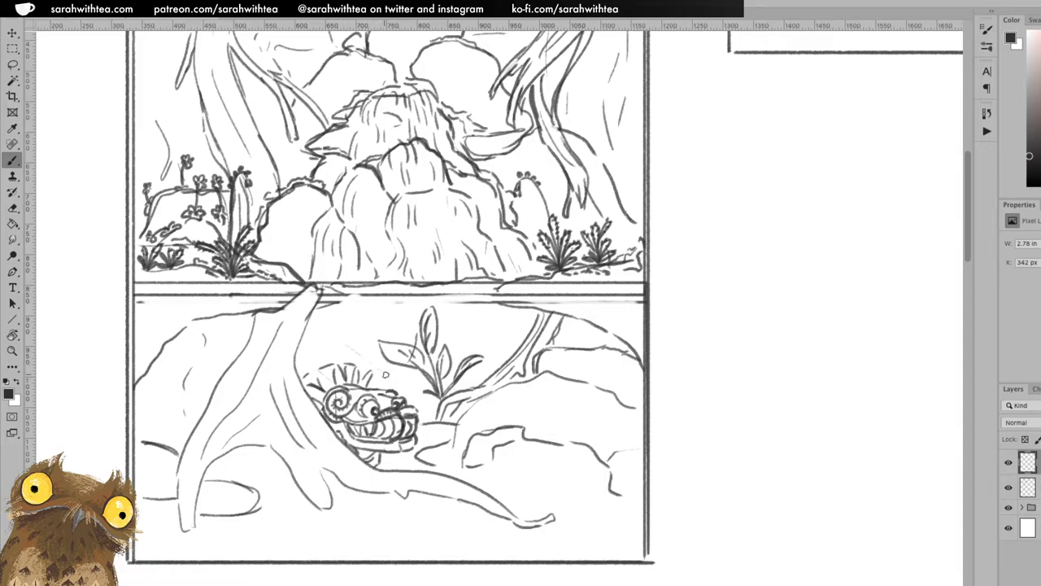
mouse_move(419, 384)
left_mouse_down()
mouse_move(324, 329)
mouse_move(349, 332)
mouse_move(387, 372)
left_mouse_up()
left_click_drag(329, 333, 375, 368)
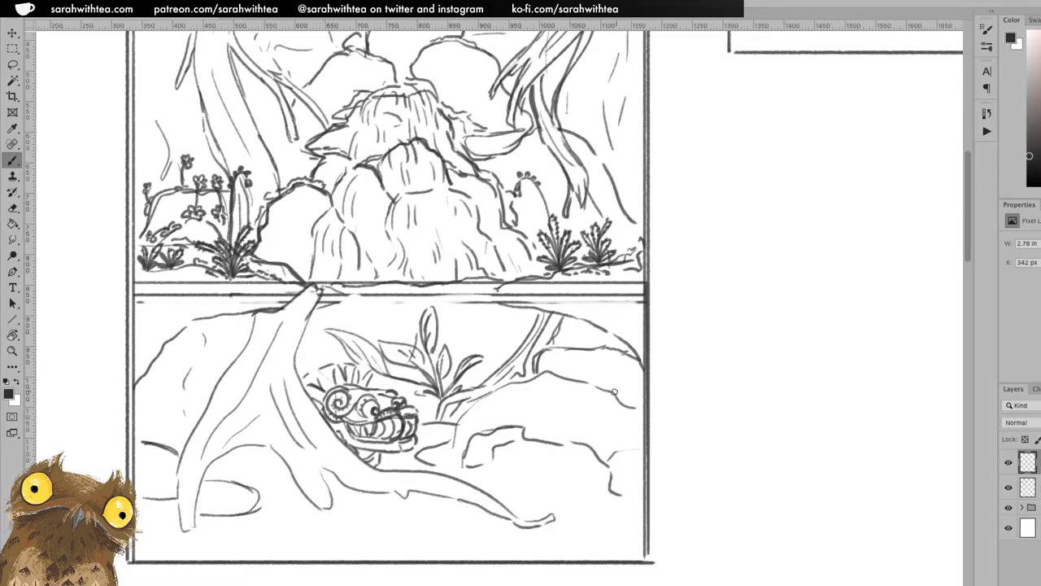
- Draw a leafy underwater plant left of the driftwood and small bushy plants along the top of the right rocks
mouse_move(174, 441)
left_mouse_down()
mouse_move(162, 402)
mouse_move(178, 448)
mouse_move(190, 416)
mouse_move(177, 448)
mouse_move(177, 382)
mouse_move(171, 446)
mouse_move(181, 458)
mouse_move(145, 429)
mouse_move(181, 453)
left_mouse_up()
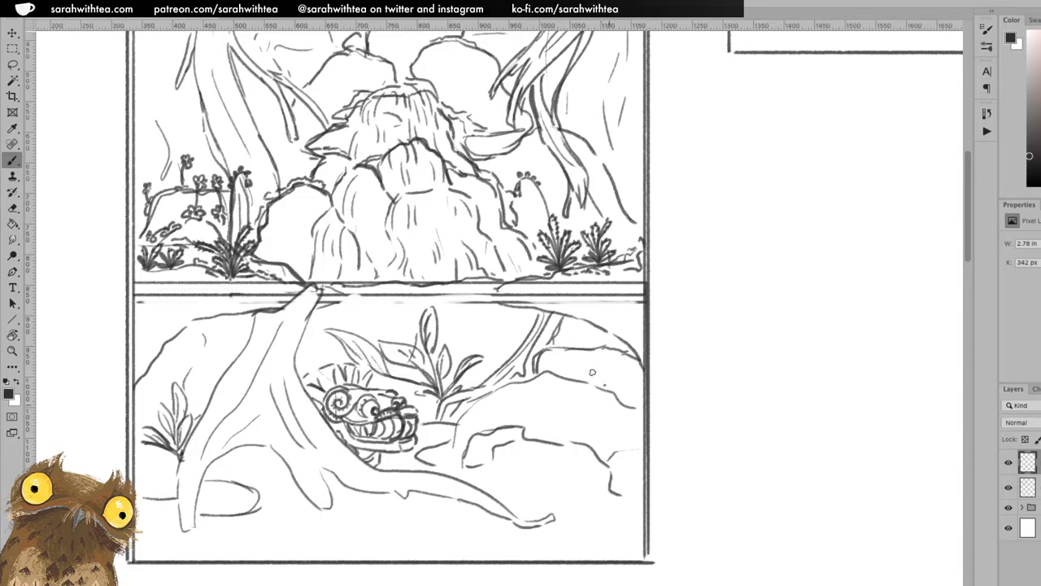
mouse_move(590, 363)
left_mouse_down()
mouse_move(586, 375)
mouse_move(602, 378)
mouse_move(584, 343)
mouse_move(612, 370)
mouse_move(610, 394)
mouse_move(590, 365)
mouse_move(600, 352)
mouse_move(618, 386)
mouse_move(630, 366)
mouse_move(618, 390)
mouse_move(619, 355)
mouse_move(619, 367)
left_mouse_up()
mouse_move(528, 368)
left_mouse_down()
mouse_move(528, 377)
mouse_move(534, 358)
mouse_move(532, 375)
mouse_move(540, 371)
mouse_move(515, 368)
left_mouse_up()
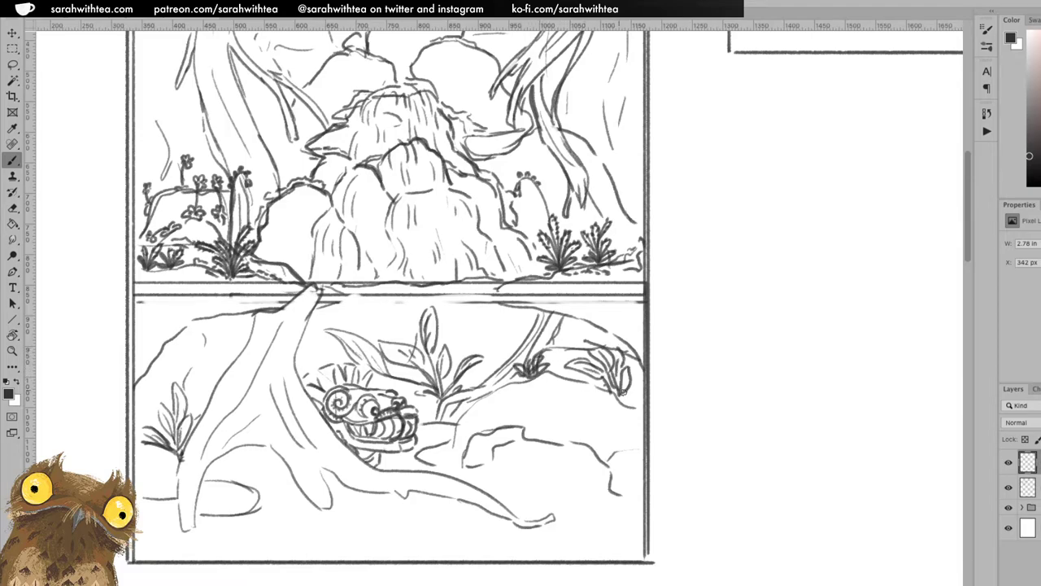
left_click_drag(620, 389, 636, 403)
- Draw a dense clump of tall pointed leaves in front of the driftwood below the carved head, with ground marks at its base
mouse_move(341, 514)
left_mouse_down()
mouse_move(320, 419)
mouse_move(343, 502)
mouse_move(319, 504)
mouse_move(304, 398)
mouse_move(319, 514)
mouse_move(330, 426)
mouse_move(333, 511)
mouse_move(341, 440)
mouse_move(334, 508)
mouse_move(317, 499)
mouse_move(313, 508)
mouse_move(298, 441)
mouse_move(314, 514)
left_mouse_up()
left_click_drag(306, 432, 313, 458)
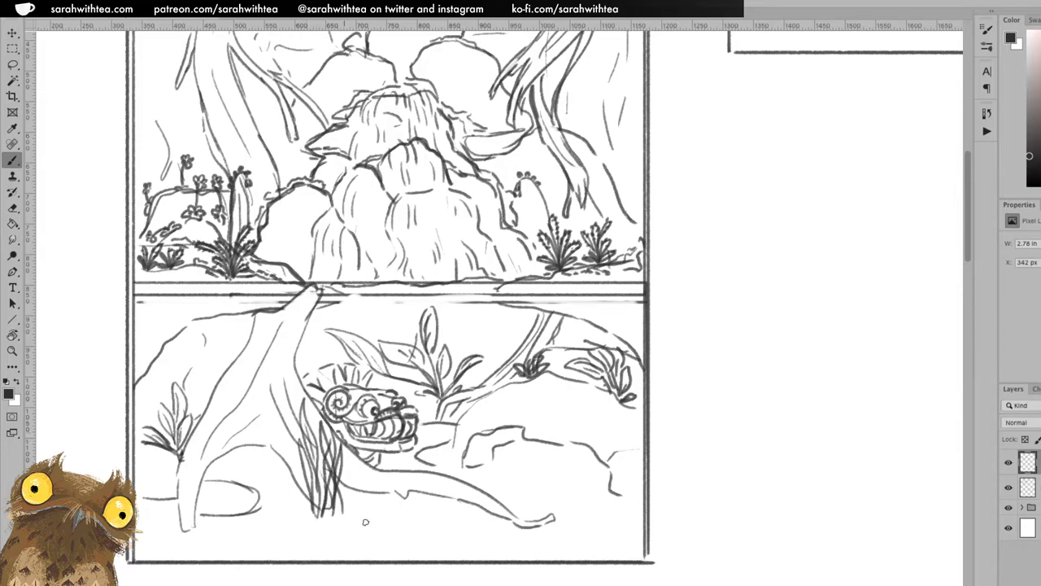
left_click_drag(343, 517, 347, 456)
left_click_drag(348, 457, 348, 496)
mouse_move(339, 539)
left_mouse_down()
mouse_move(332, 459)
mouse_move(321, 467)
mouse_move(333, 543)
mouse_move(367, 468)
mouse_move(345, 531)
mouse_move(359, 458)
mouse_move(350, 512)
mouse_move(364, 539)
mouse_move(304, 536)
mouse_move(366, 533)
left_mouse_up()
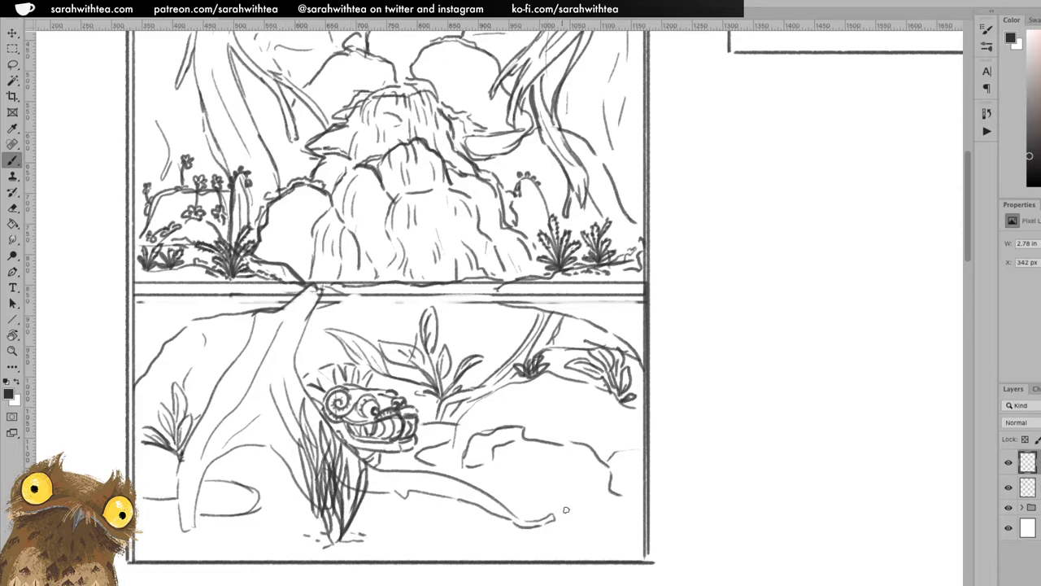
- Draw rounded pebbles in the lower right and left corners of the tank floor and scatter short dashes for the substrate
mouse_move(599, 507)
left_mouse_down()
mouse_move(635, 518)
mouse_move(596, 515)
mouse_move(605, 507)
mouse_move(604, 529)
mouse_move(573, 522)
left_mouse_up()
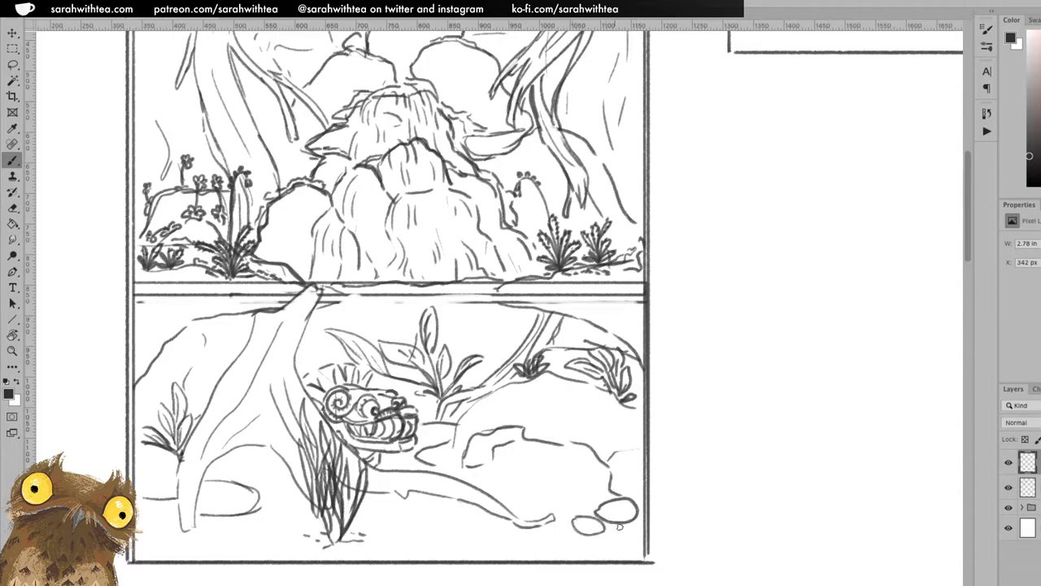
mouse_move(146, 505)
left_mouse_down()
mouse_move(177, 525)
mouse_move(144, 504)
left_mouse_up()
left_click_drag(220, 470, 289, 476)
mouse_move(205, 534)
left_mouse_down()
mouse_move(243, 536)
mouse_move(287, 505)
left_mouse_up()
- Add more pointed leaves left of the tall clump and a group of upright blades behind the carved head
mouse_move(288, 461)
left_mouse_down()
mouse_move(293, 533)
mouse_move(308, 547)
mouse_move(281, 471)
mouse_move(298, 541)
left_mouse_up()
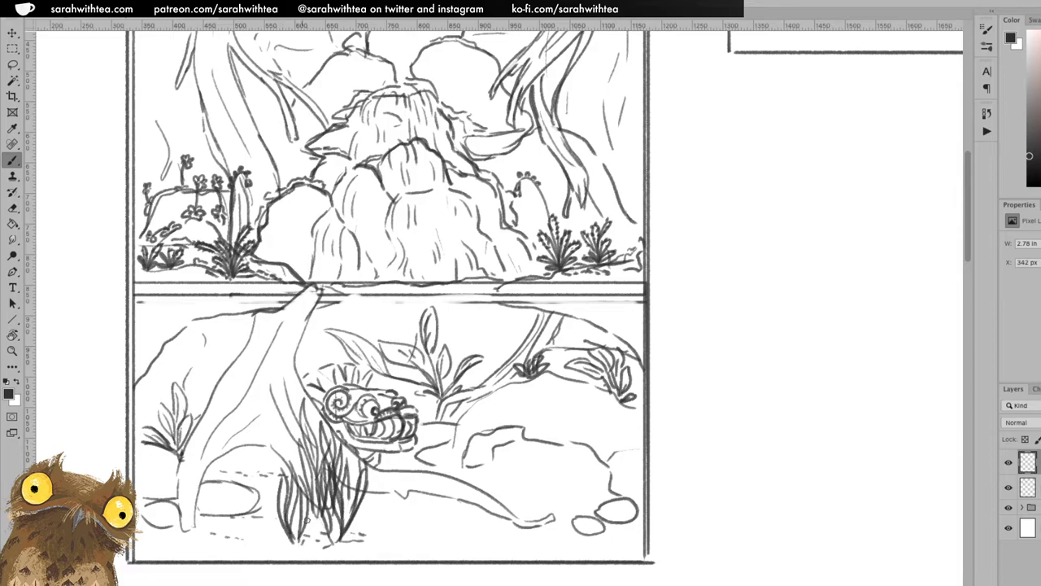
left_click_drag(446, 454, 445, 410)
mouse_move(306, 376)
left_mouse_down()
mouse_move(310, 327)
mouse_move(305, 375)
mouse_move(319, 345)
mouse_move(317, 372)
mouse_move(333, 345)
left_mouse_up()
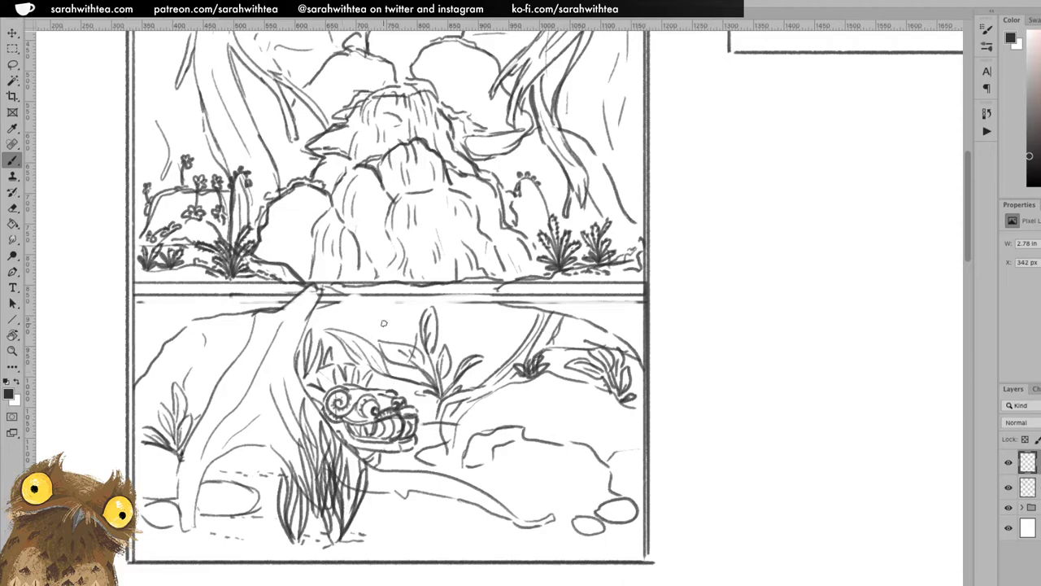
- Refine the underside of the driftwood arch and add rough contour and shading strokes to the lower right rock
mouse_move(268, 462)
left_mouse_down()
mouse_move(258, 444)
mouse_move(272, 463)
left_mouse_up()
mouse_move(529, 447)
left_mouse_down()
mouse_move(503, 447)
mouse_move(575, 449)
mouse_move(602, 466)
left_mouse_up()
mouse_move(528, 458)
left_mouse_down()
mouse_move(610, 476)
mouse_move(594, 477)
left_mouse_up()
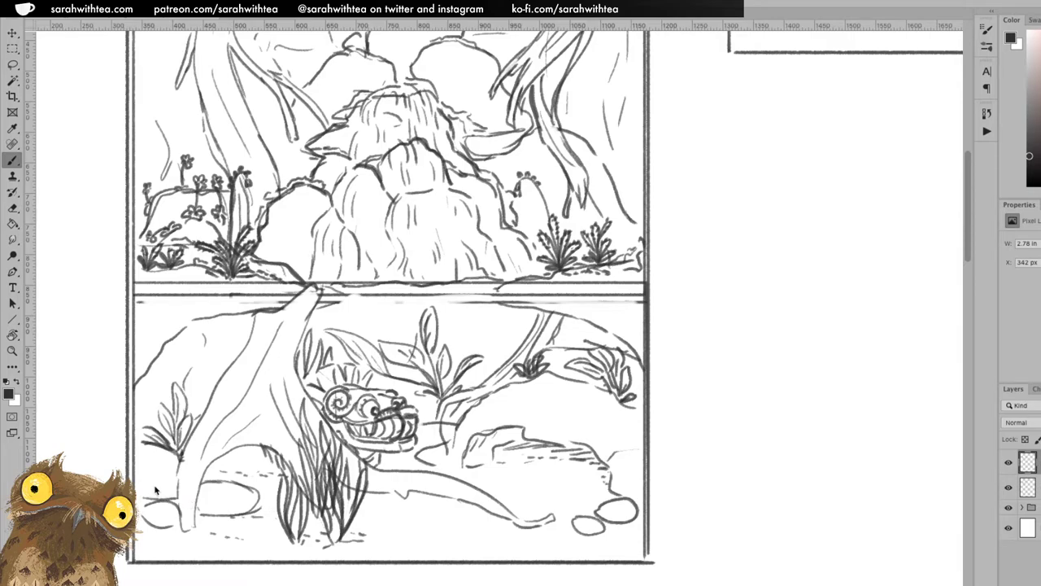
- Add short mossy strokes around the left pebbles, along the driftwood root and beside the lower right pebbles
mouse_move(152, 483)
left_mouse_down()
mouse_move(215, 505)
mouse_move(212, 516)
mouse_move(236, 534)
mouse_move(159, 526)
mouse_move(167, 500)
mouse_move(190, 521)
mouse_move(241, 533)
left_mouse_up()
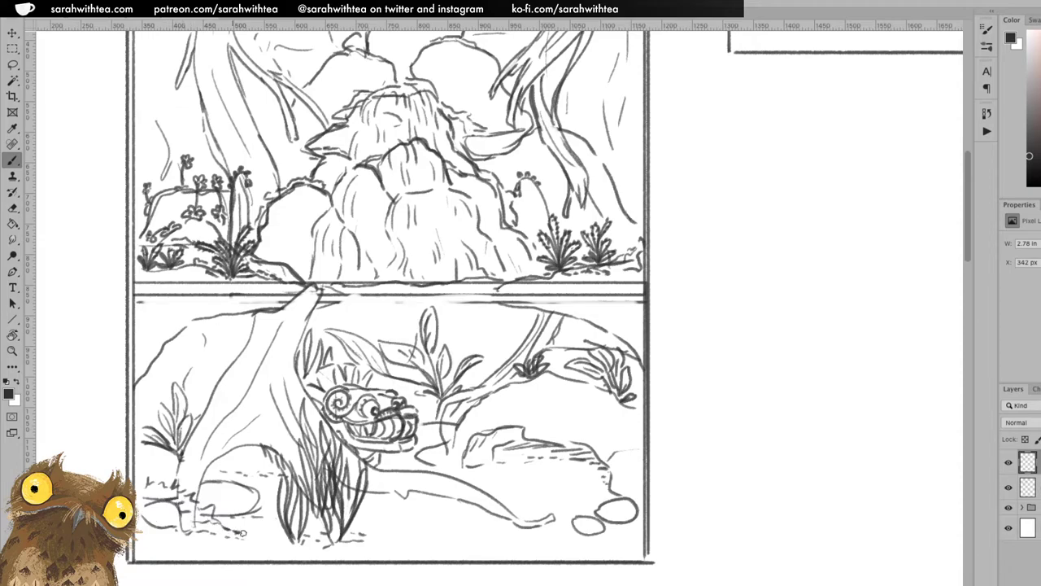
left_click_drag(144, 497, 137, 490)
mouse_move(416, 498)
left_mouse_down()
mouse_move(444, 465)
mouse_move(513, 498)
mouse_move(522, 489)
mouse_move(533, 496)
mouse_move(522, 507)
mouse_move(561, 512)
left_mouse_up()
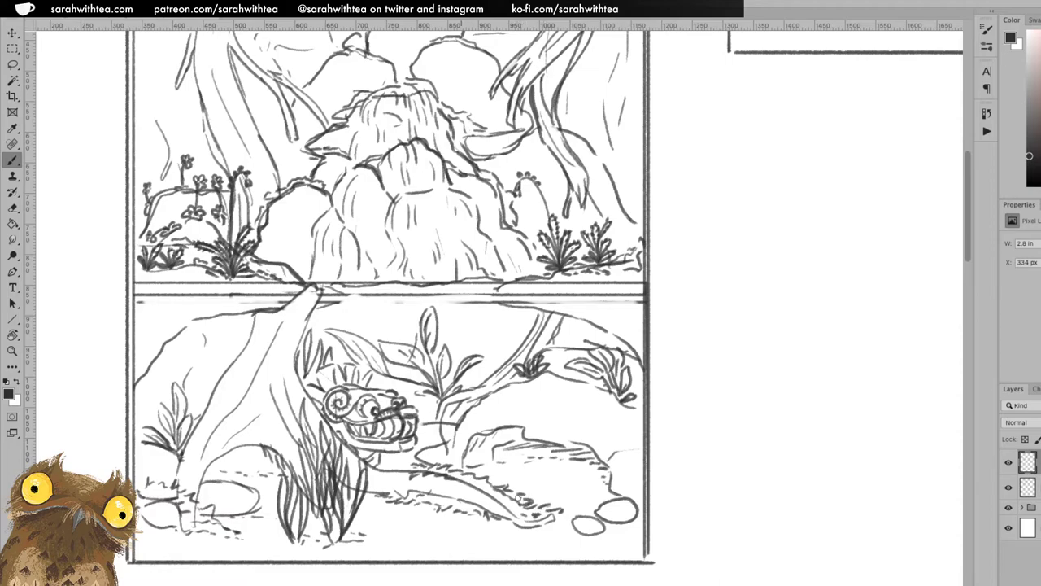
mouse_move(622, 528)
left_mouse_down()
mouse_move(537, 552)
mouse_move(591, 555)
mouse_move(607, 538)
mouse_move(589, 537)
mouse_move(632, 524)
left_mouse_up()
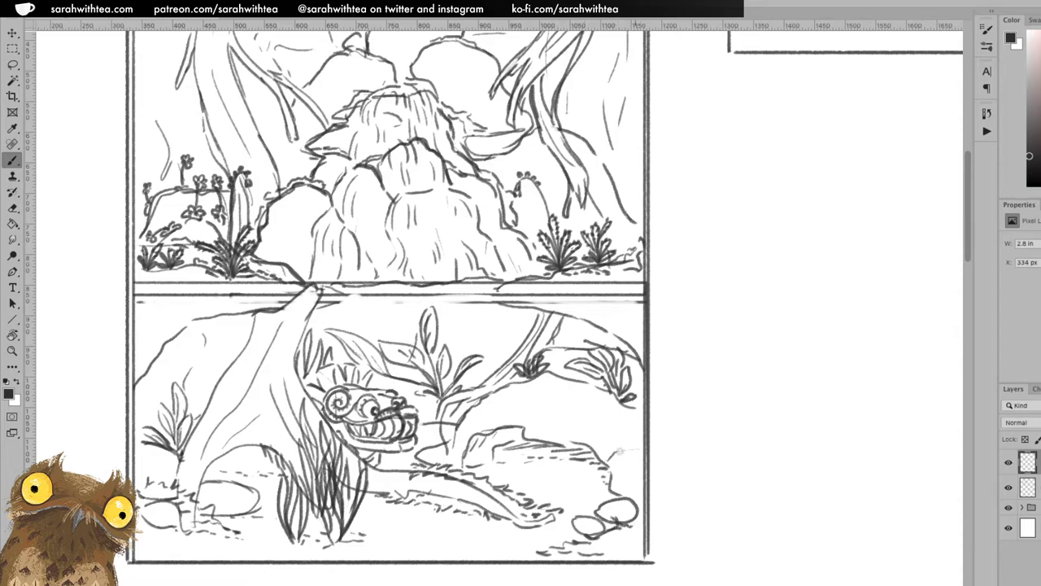
- Draw a low patch of small leaves on the right underwater rock beneath the bushy plant
left_click_drag(610, 431, 596, 423)
mouse_move(585, 418)
left_mouse_down()
mouse_move(567, 413)
mouse_move(591, 400)
mouse_move(619, 412)
mouse_move(639, 431)
mouse_move(635, 444)
left_mouse_up()
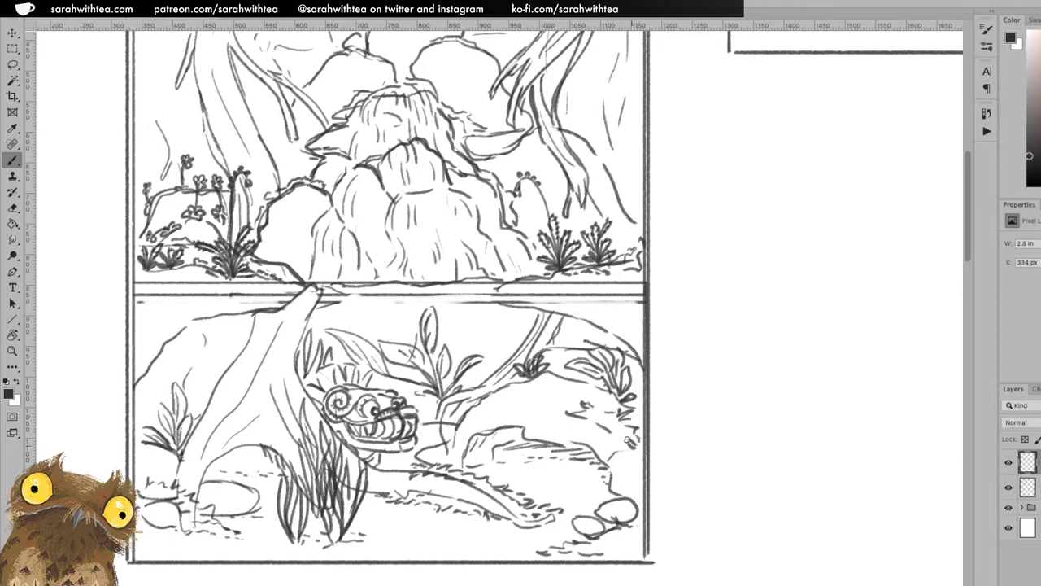
mouse_move(598, 411)
left_mouse_down()
mouse_move(597, 396)
mouse_move(588, 416)
mouse_move(623, 442)
mouse_move(615, 432)
left_mouse_up()
- Draw floating plants along the waterline below the waterfall, with thin roots hanging into the water
mouse_move(341, 291)
left_mouse_down()
mouse_move(381, 309)
mouse_move(380, 290)
mouse_move(404, 287)
mouse_move(383, 308)
mouse_move(420, 287)
mouse_move(373, 313)
mouse_move(366, 338)
mouse_move(381, 311)
mouse_move(392, 370)
left_mouse_up()
mouse_move(382, 311)
left_mouse_down()
mouse_move(384, 353)
mouse_move(388, 312)
mouse_move(399, 309)
mouse_move(400, 326)
mouse_move(370, 310)
mouse_move(394, 325)
left_mouse_up()
mouse_move(441, 291)
left_mouse_down()
mouse_move(423, 278)
mouse_move(486, 290)
mouse_move(469, 291)
left_mouse_up()
mouse_move(457, 286)
left_mouse_down()
mouse_move(472, 281)
mouse_move(421, 296)
mouse_move(457, 296)
left_mouse_up()
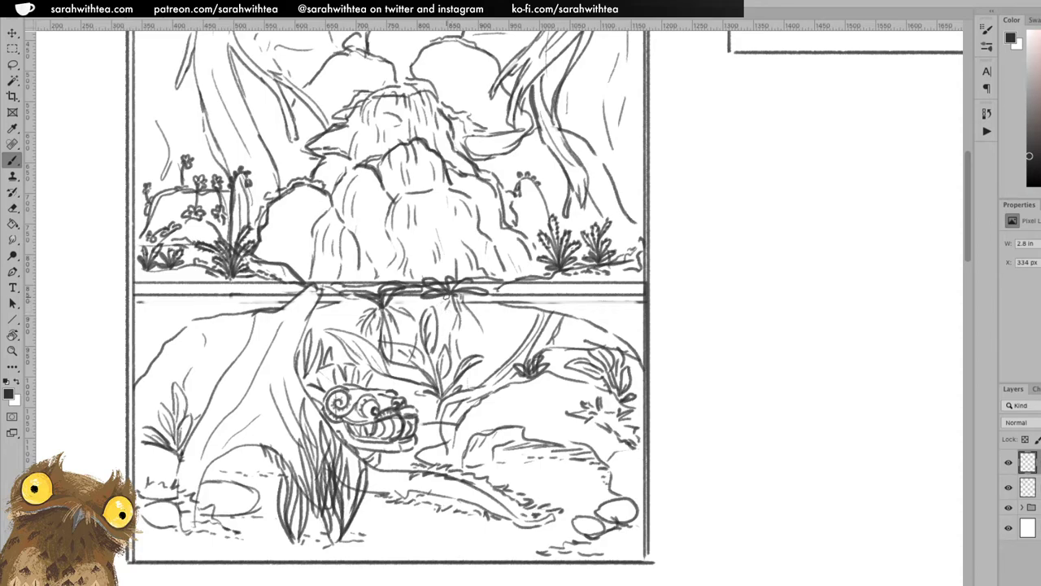
left_click_drag(441, 306, 437, 321)
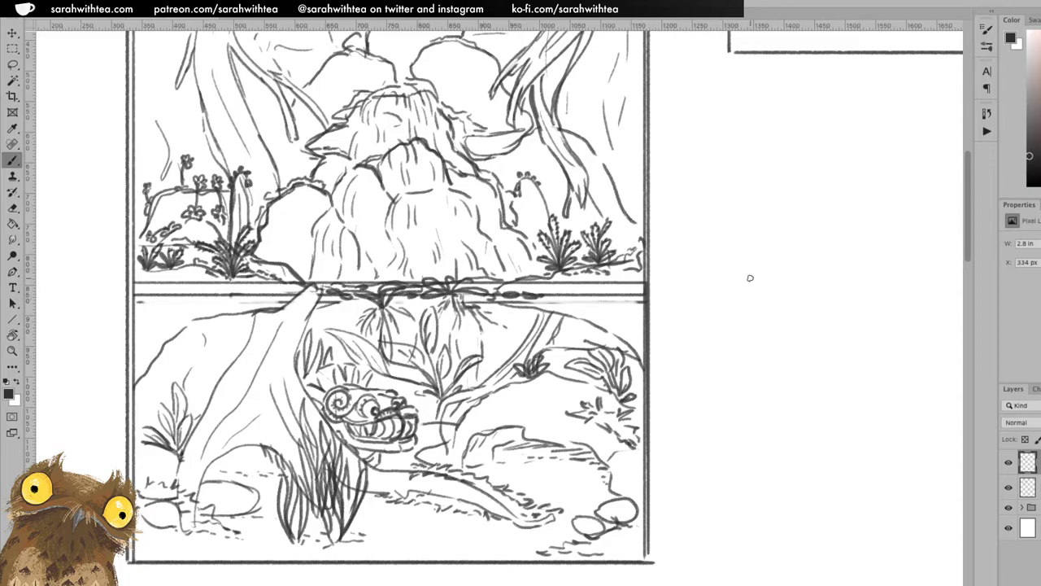
- Draw tall leaf stems behind the left underwater plant and a small leafy sprig on the edge of the driftwood trunk
key("z")
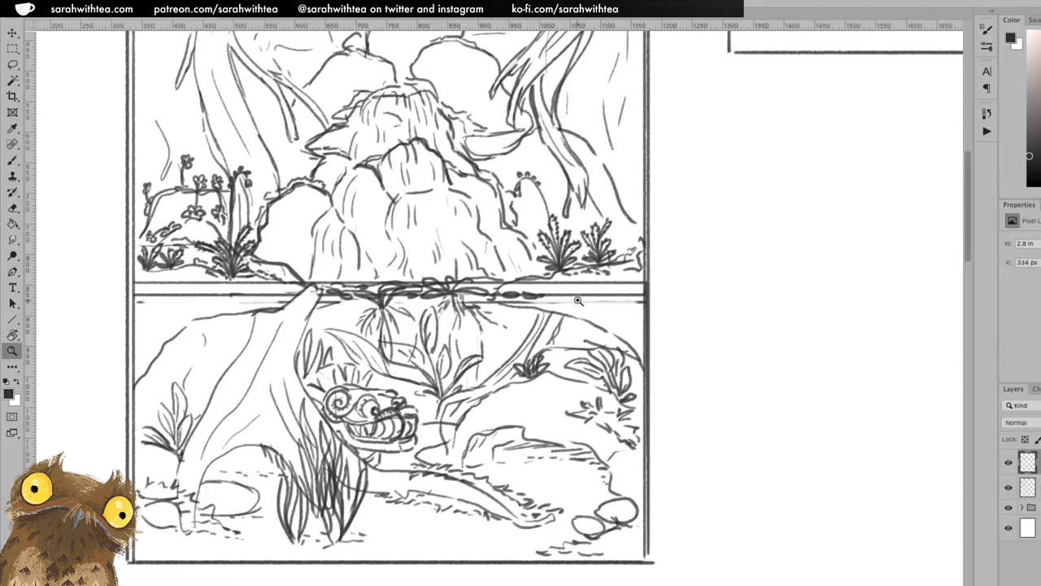
left_click(584, 311, "alt")
left_click(616, 328, "alt")
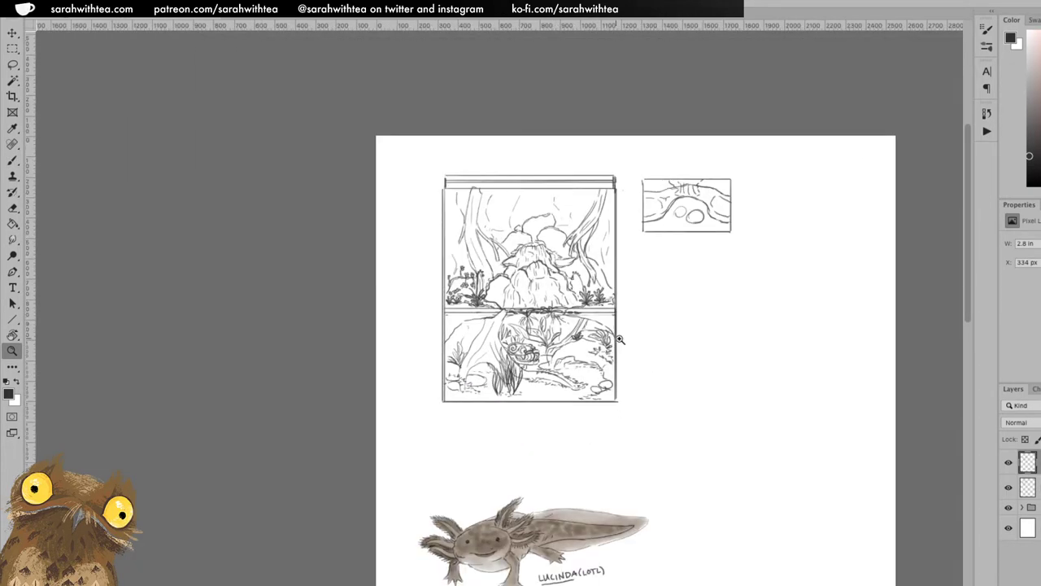
left_click(501, 333)
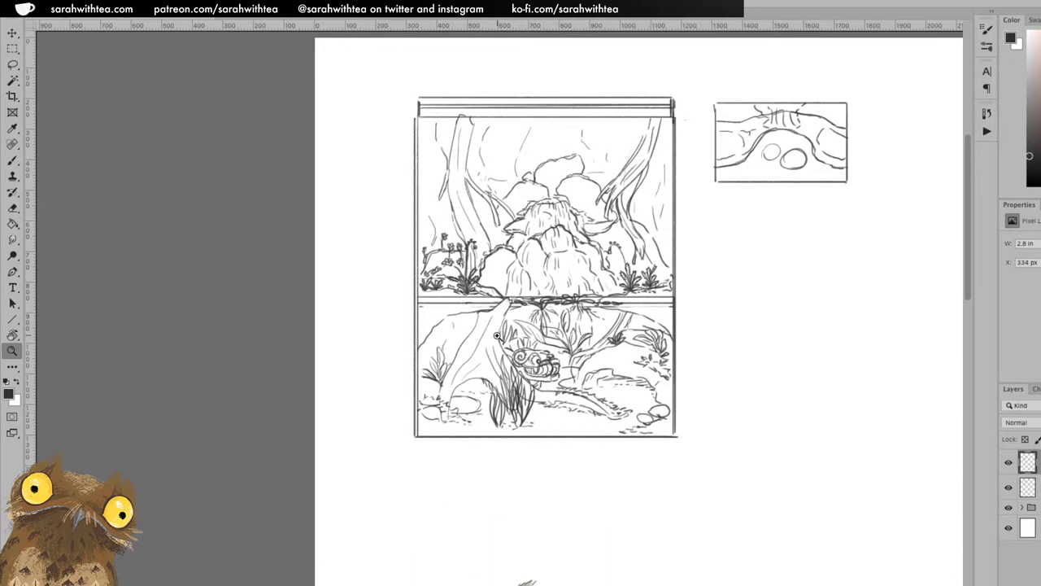
key("b")
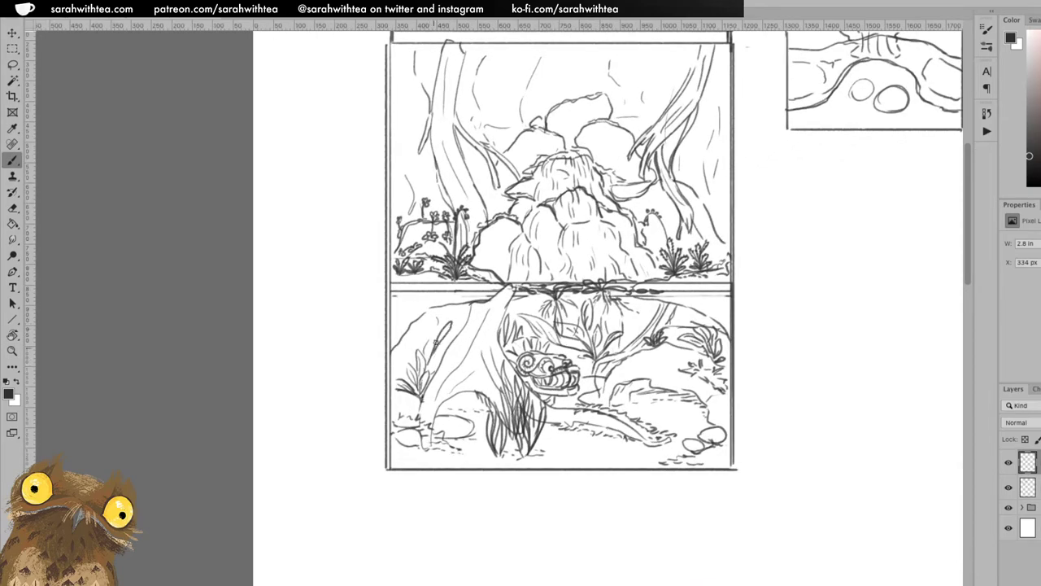
left_click_drag(456, 322, 437, 346)
left_click_drag(425, 317, 426, 349)
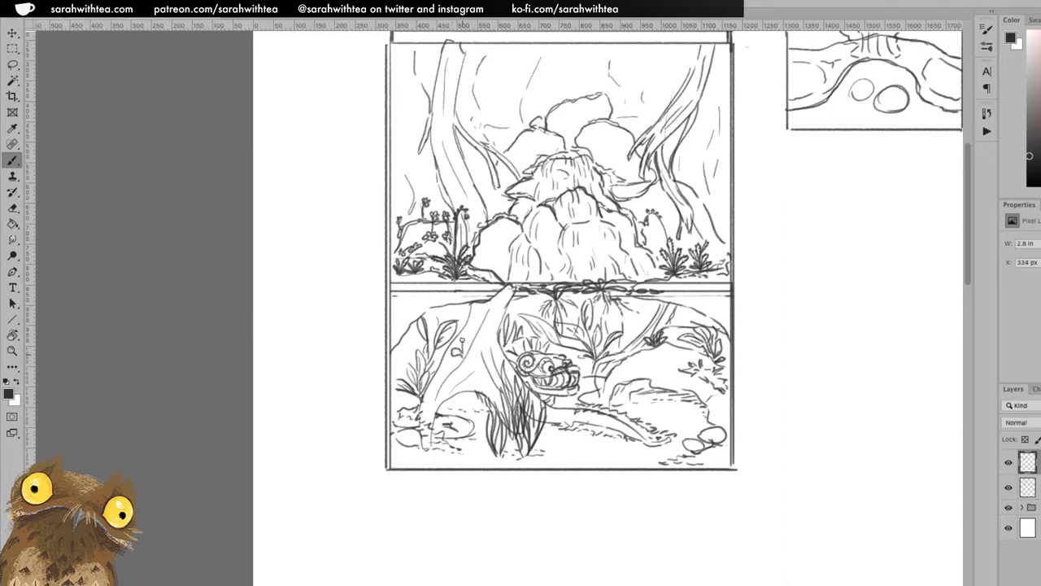
left_click_drag(478, 342, 469, 352)
- Draw a fern-like plant with small paired leaves between the upper left driftwood and the boulders above the waterfall
key("z")
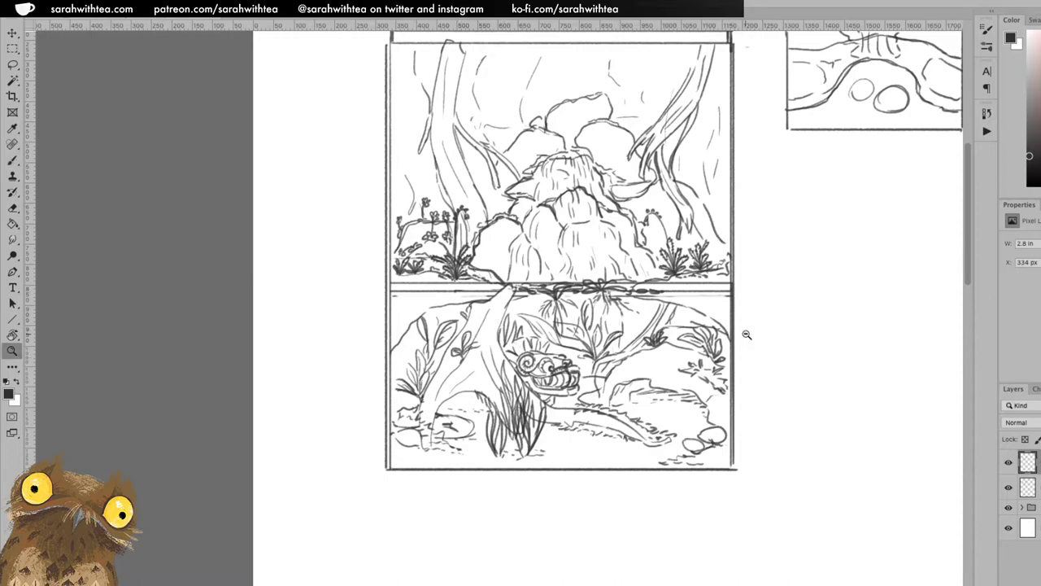
left_click(746, 332, "alt")
left_click_drag(743, 355, 578, 345)
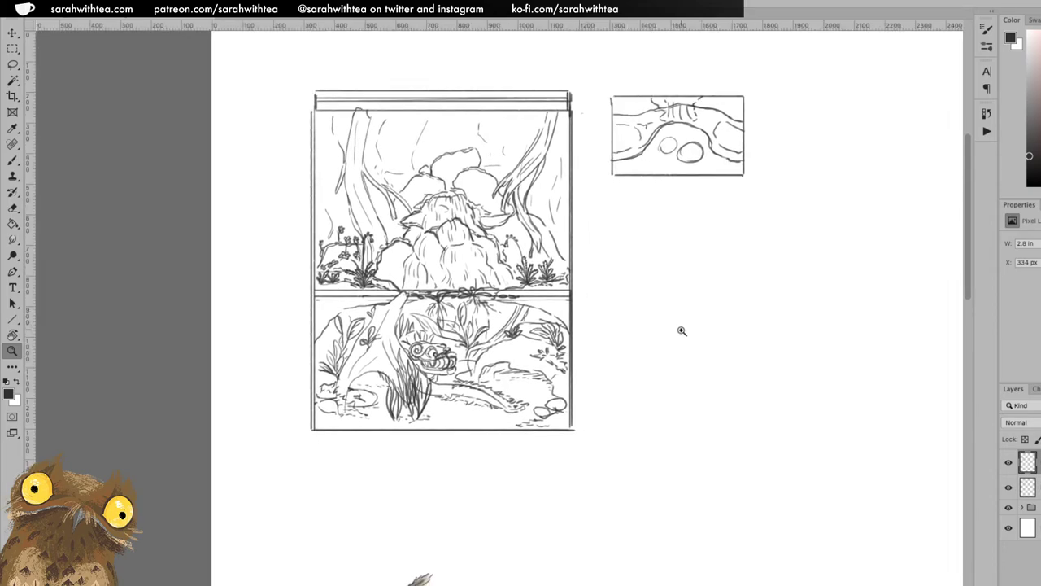
left_click(450, 148)
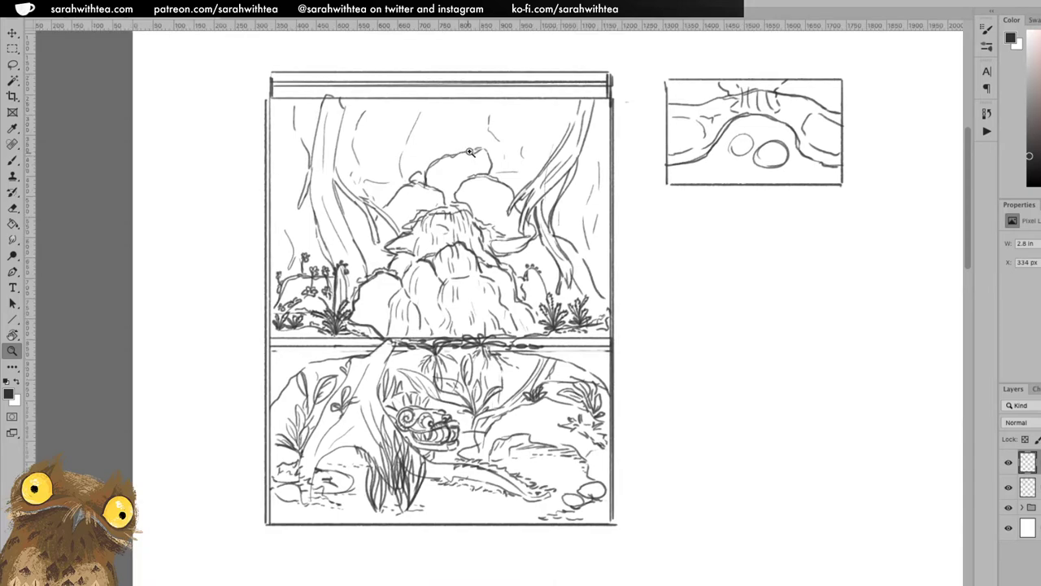
left_click(469, 153)
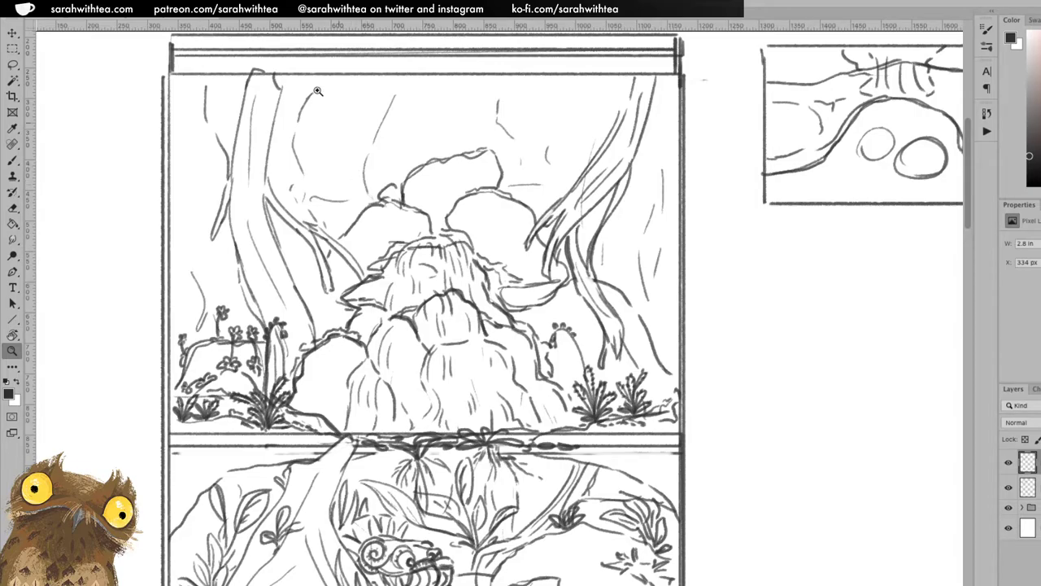
key("b")
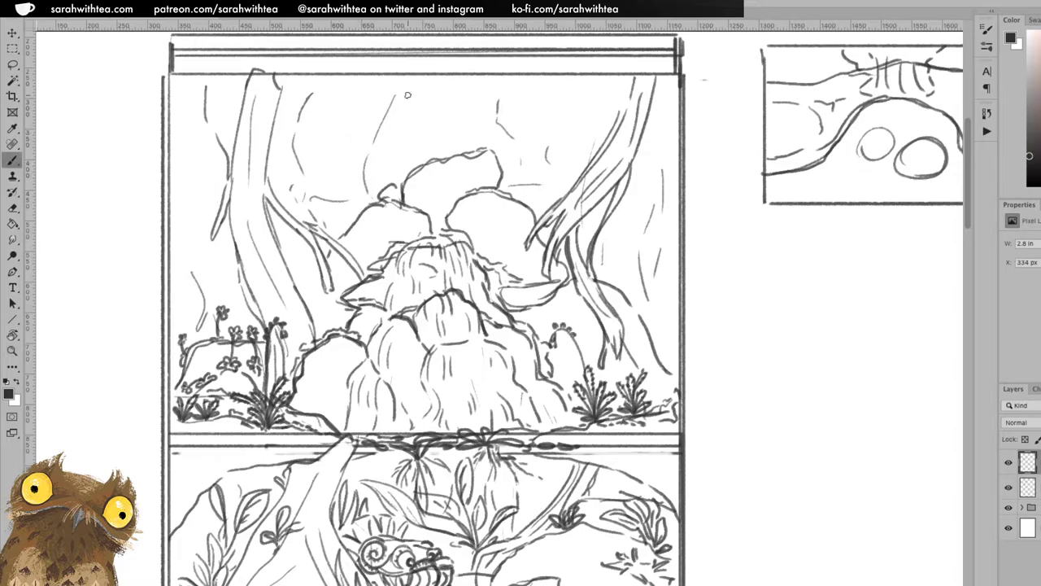
left_click_drag(336, 192, 345, 201)
mouse_move(307, 142)
left_mouse_down()
mouse_move(314, 129)
mouse_move(301, 154)
mouse_move(268, 132)
mouse_move(306, 160)
mouse_move(284, 162)
mouse_move(304, 156)
left_mouse_up()
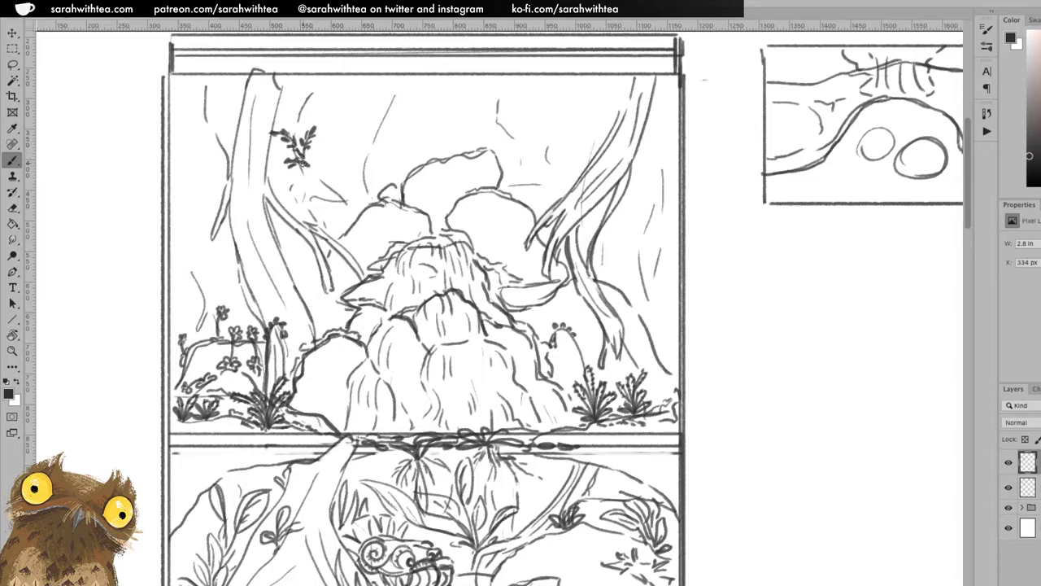
mouse_move(341, 196)
left_mouse_down()
mouse_move(345, 144)
mouse_move(332, 182)
mouse_move(333, 149)
mouse_move(314, 157)
mouse_move(315, 171)
mouse_move(325, 133)
mouse_move(312, 172)
mouse_move(283, 177)
mouse_move(314, 174)
mouse_move(328, 184)
mouse_move(297, 208)
mouse_move(326, 185)
left_mouse_up()
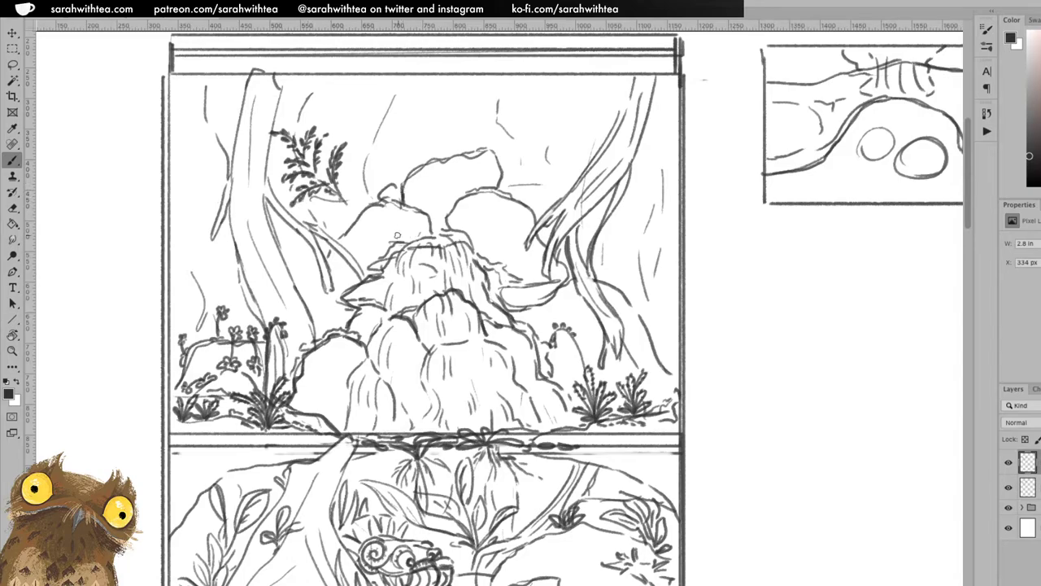
- Duplicate the fern-like plant onto a new layer and rotate the copy above the left boulder
key("l")
mouse_move(362, 186)
left_mouse_down()
mouse_move(321, 230)
mouse_move(366, 175)
mouse_move(374, 134)
mouse_move(399, 138)
left_mouse_up()
key("ctrl+j")
key("v")
key("ctrl+t")
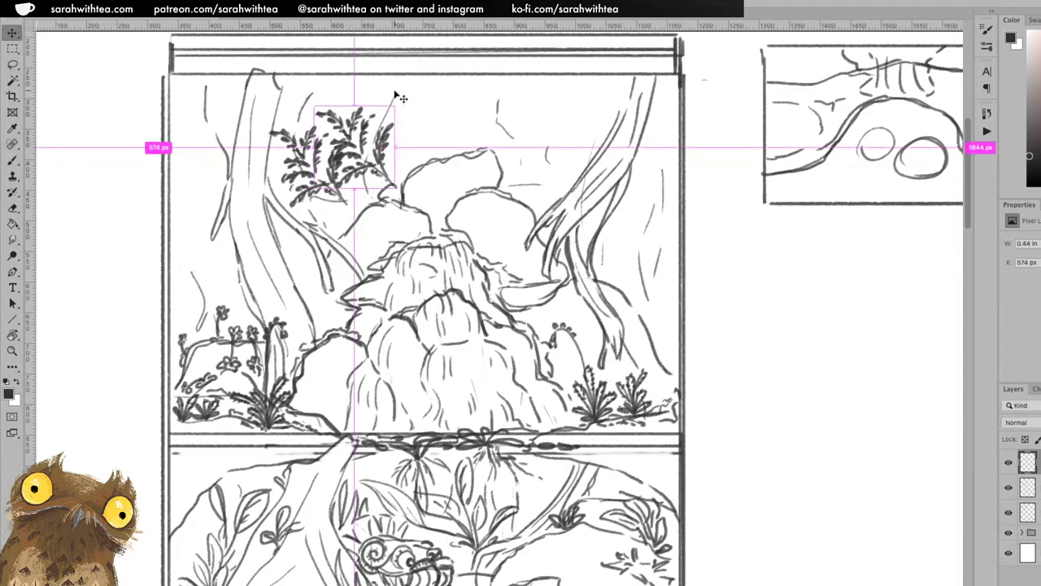
left_click_drag(405, 100, 399, 166)
key("Return")
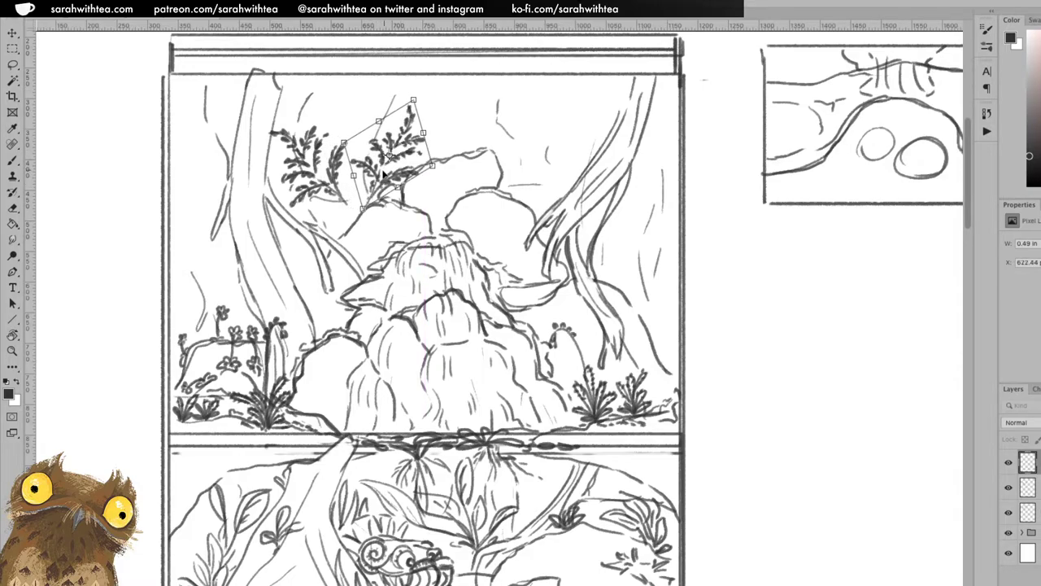
- Paste another copy of the fern-like plant, move it above the right boulder and rotate it upright
key("v")
left_click_drag(329, 184, 459, 148)
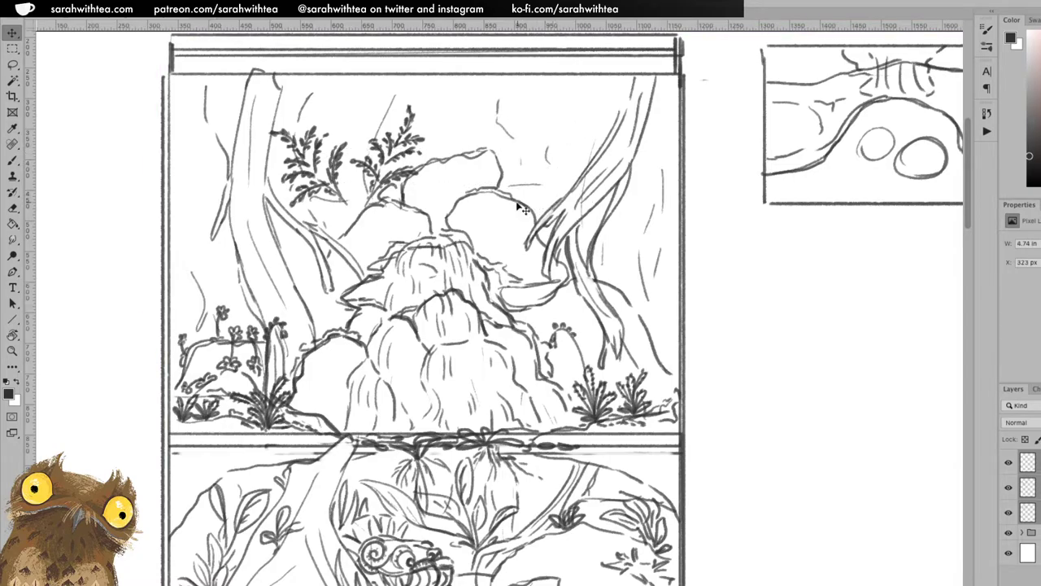
key("super+v")
left_click_drag(512, 331, 497, 149)
key("ctrl+t")
left_click_drag(536, 94, 523, 151)
key("Return")
- Place a further copy of the fern-like plant next to the upper right driftwood and rotate it to lean toward the trunk
left_click_drag(549, 113, 553, 135)
key("super+t")
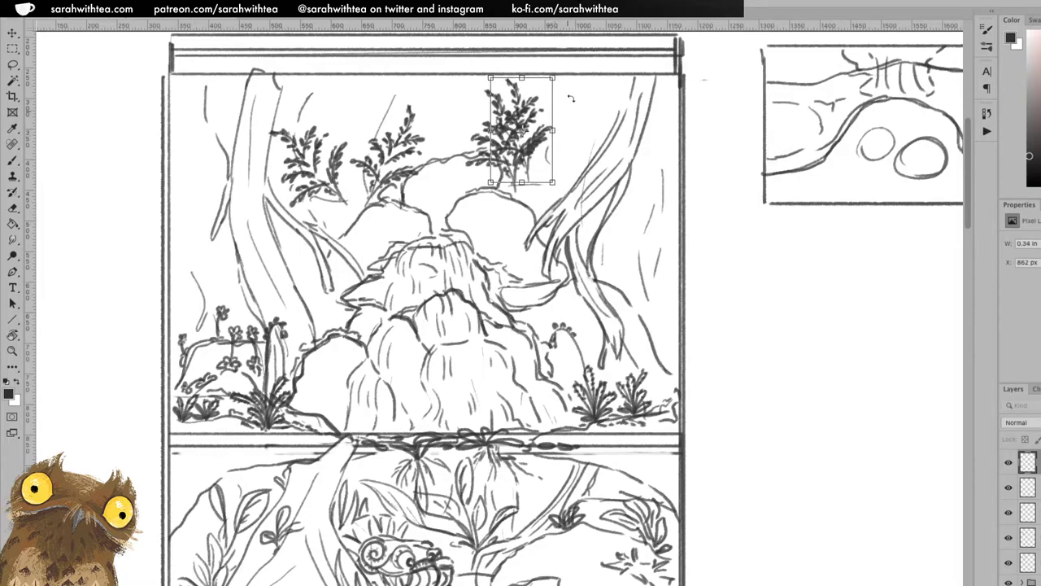
left_click_drag(564, 78, 561, 152)
key("Return")
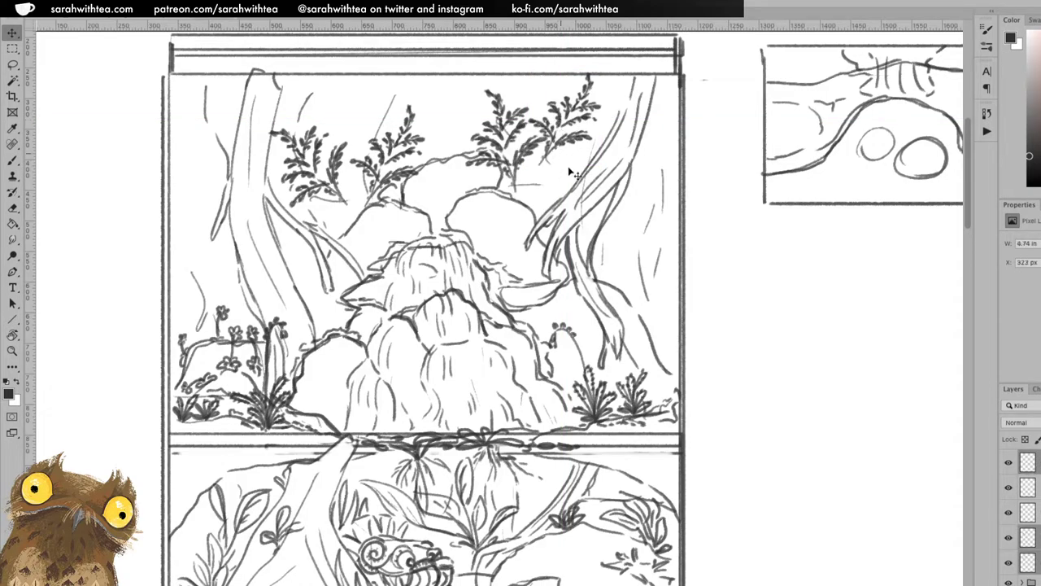
- Paste another copy of the fern-like plant, flip it vertically and rotate it so it droops over the right boulder above the waterfall
left_click(1038, 459)
key("super+v")
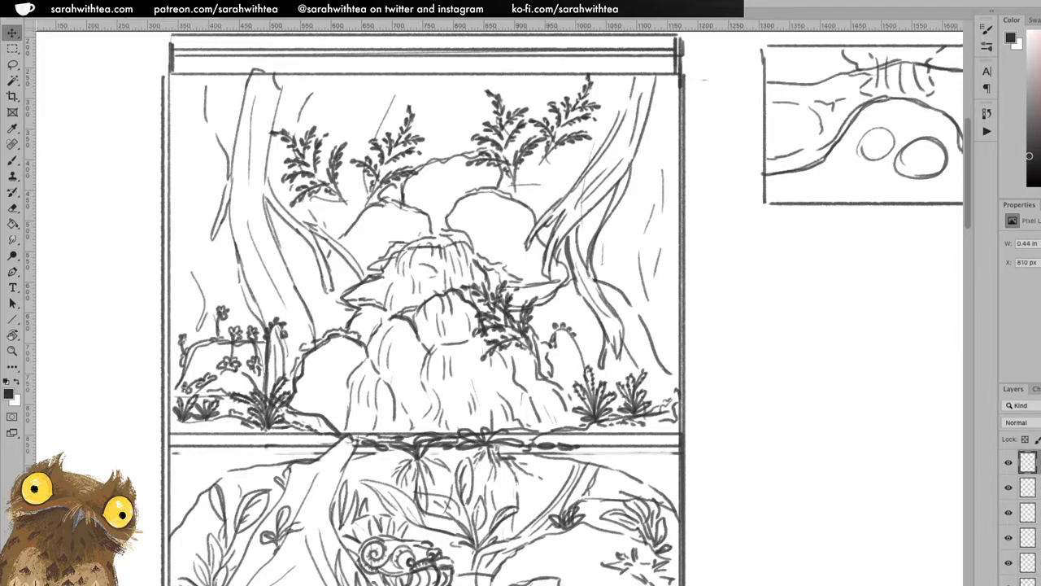
left_click(166, 8)
mouse_move(139, 4)
mouse_move(200, 248)
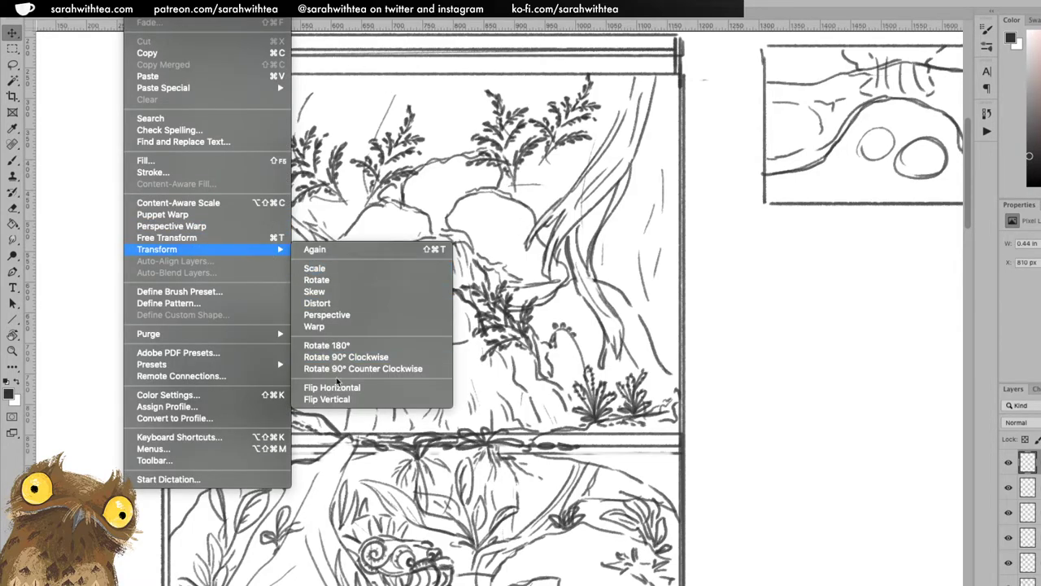
left_click(346, 400)
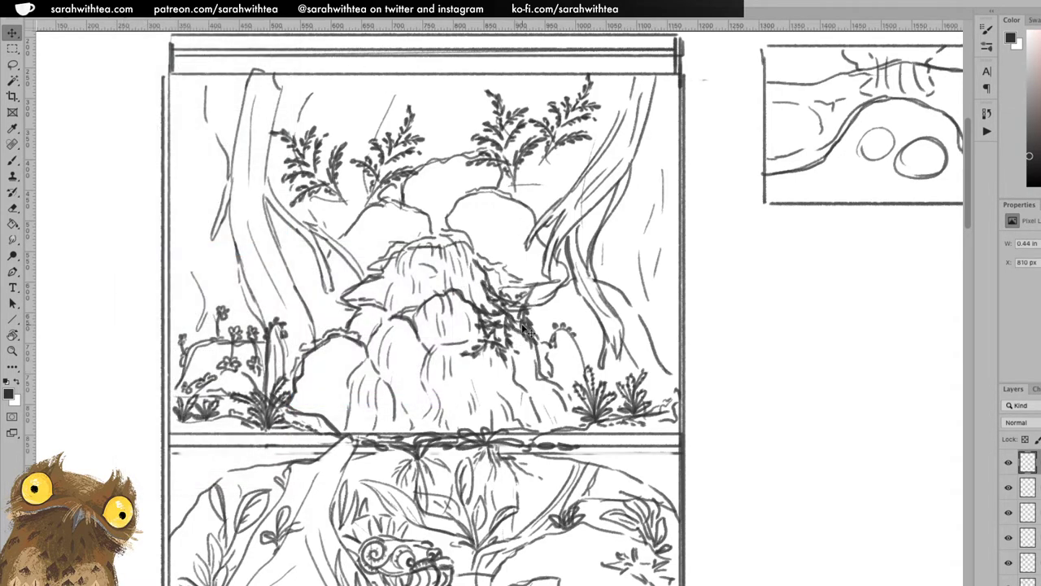
left_click_drag(533, 325, 506, 205)
left_click_drag(538, 253, 488, 218)
key("Return")
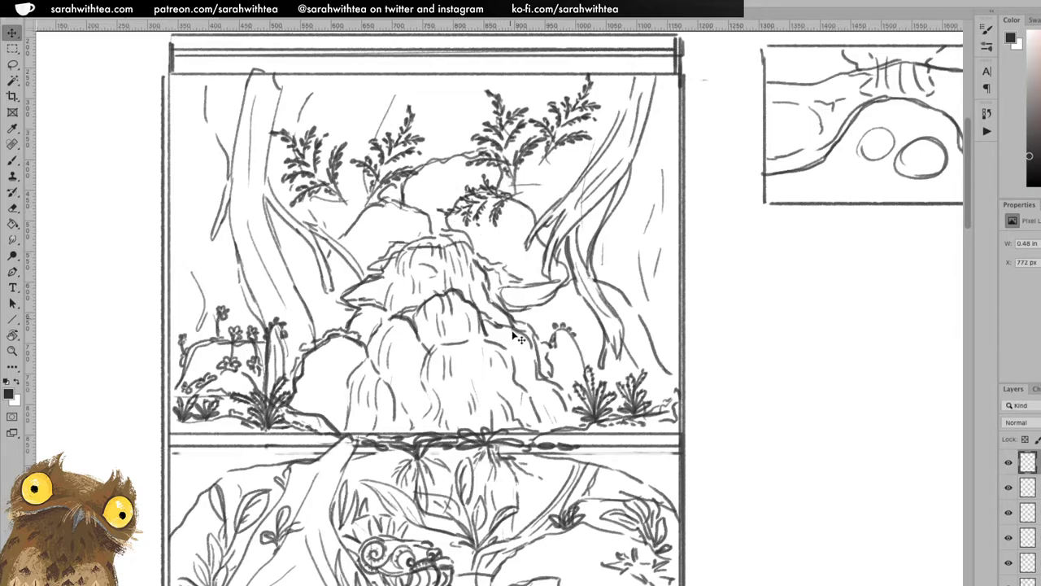
- Paste another fern copy, rotate it upright between the two ferns beside the left driftwood and flip it horizontally
key("ctrl+v")
left_click_drag(520, 333, 350, 212)
key("ctrl+t")
mouse_move(362, 140)
left_mouse_down()
mouse_move(385, 167)
mouse_move(350, 187)
mouse_move(358, 151)
left_mouse_up()
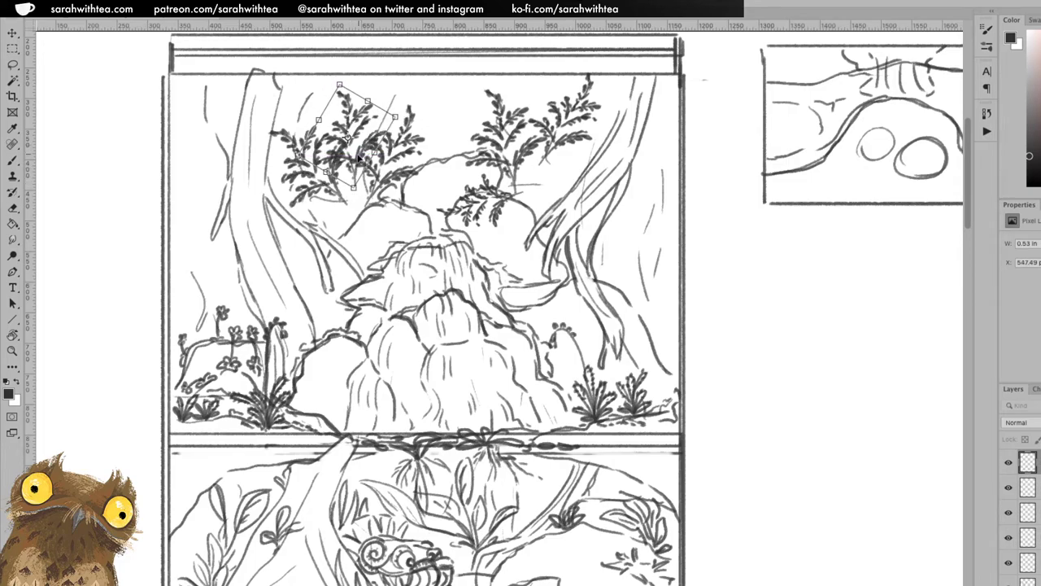
key("Return")
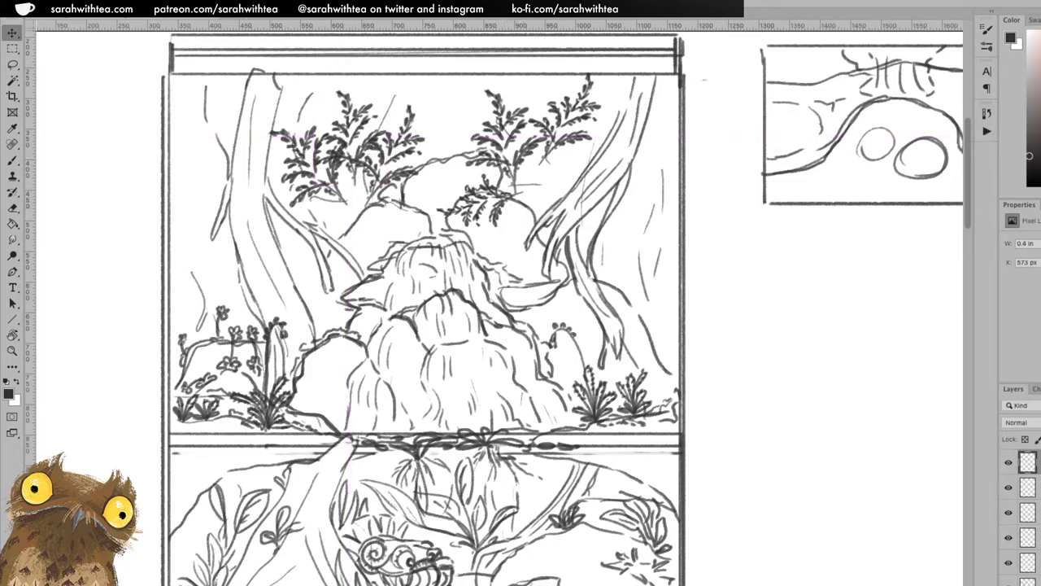
left_click(139, 8)
mouse_move(195, 249)
left_click(330, 388)
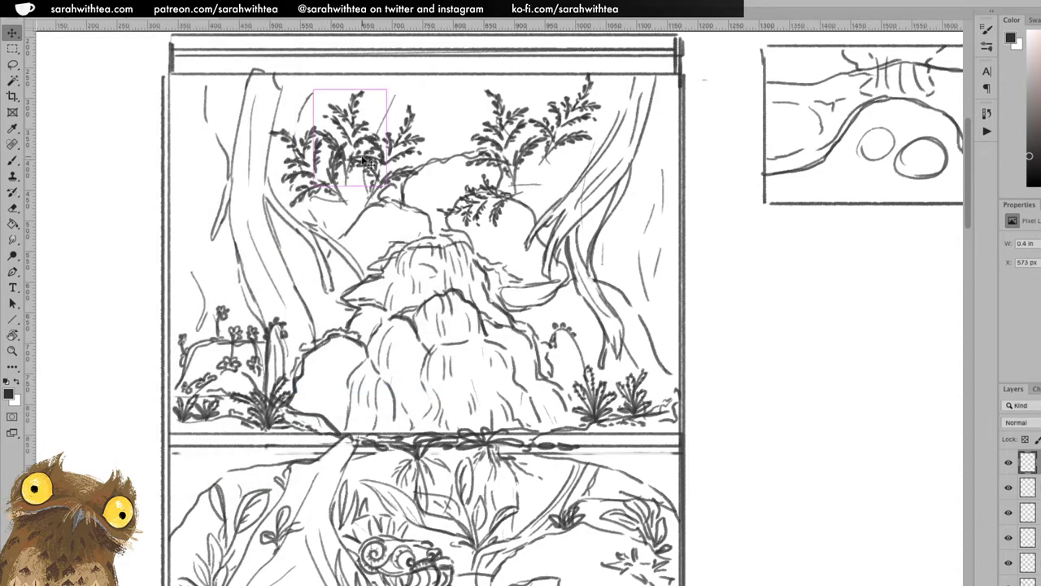
- Paste a fern copy, transform it to droop beside the left boulder, and brush in stems joining the left fern cluster
key("super+v")
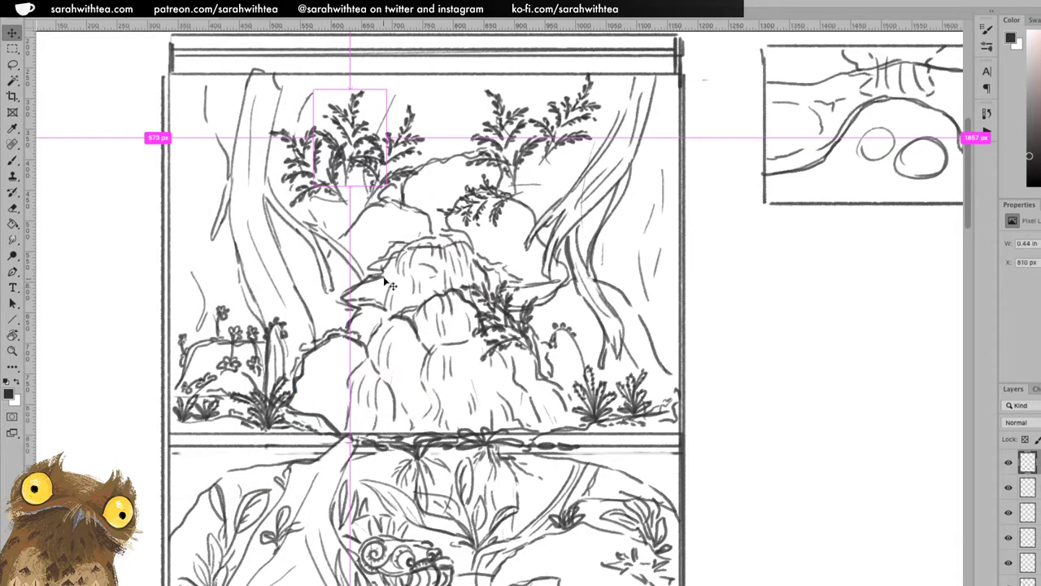
left_click_drag(538, 335, 345, 201)
mouse_move(375, 211)
left_mouse_down()
mouse_move(382, 170)
mouse_move(339, 218)
mouse_move(345, 210)
left_mouse_up()
key("Return")
key("b")
mouse_move(354, 174)
left_mouse_down()
mouse_move(363, 198)
mouse_move(354, 195)
mouse_move(356, 169)
mouse_move(361, 236)
left_mouse_up()
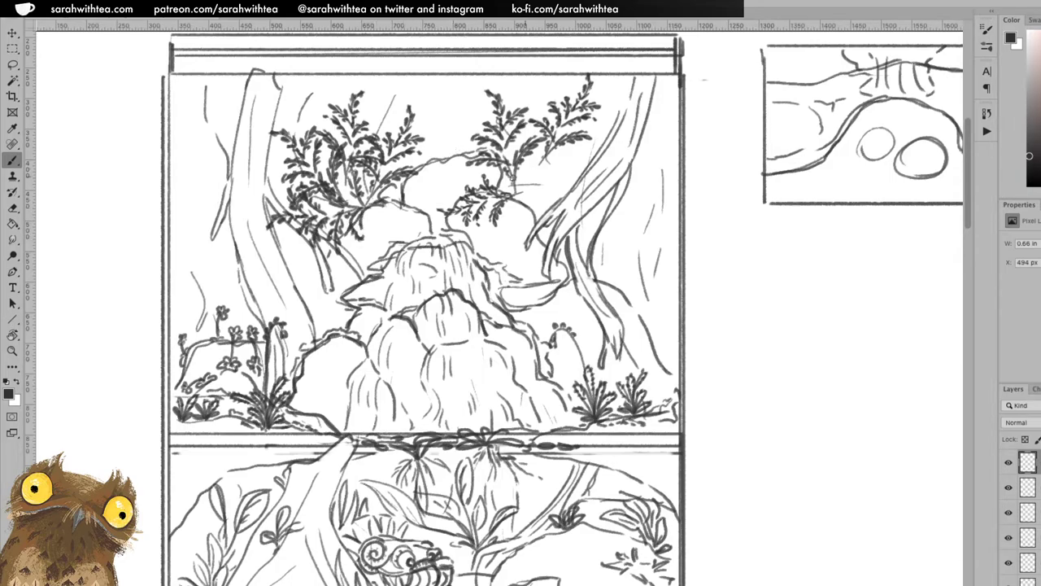
- Paste a fern copy, flip it horizontally and rotate it into place against the upper right driftwood
mouse_move(523, 203)
left_mouse_down()
mouse_move(517, 218)
mouse_move(527, 201)
left_mouse_up()
key("super+v")
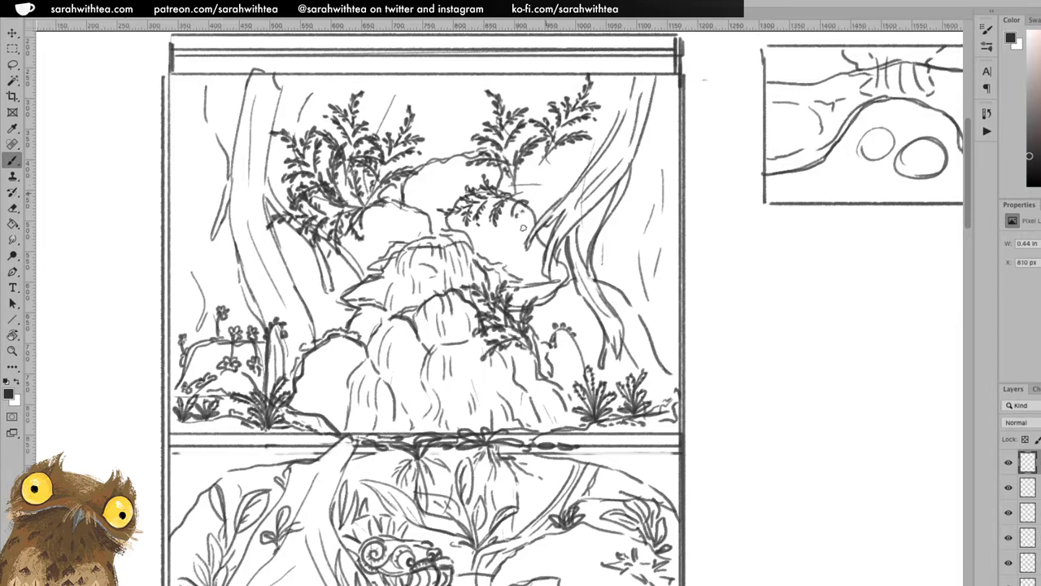
key("v")
left_click_drag(506, 319, 545, 163)
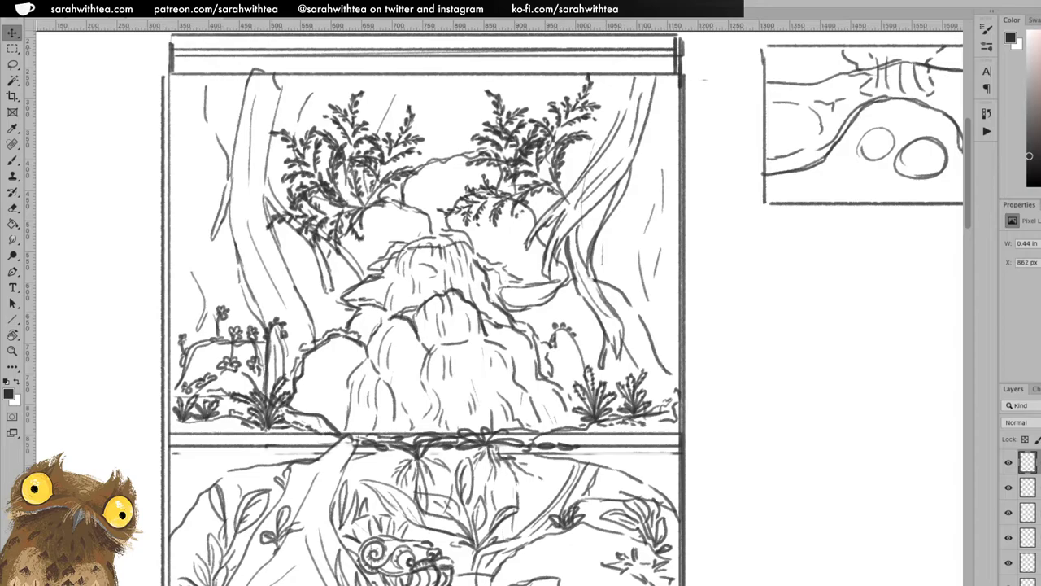
left_click(140, 8)
mouse_move(214, 249)
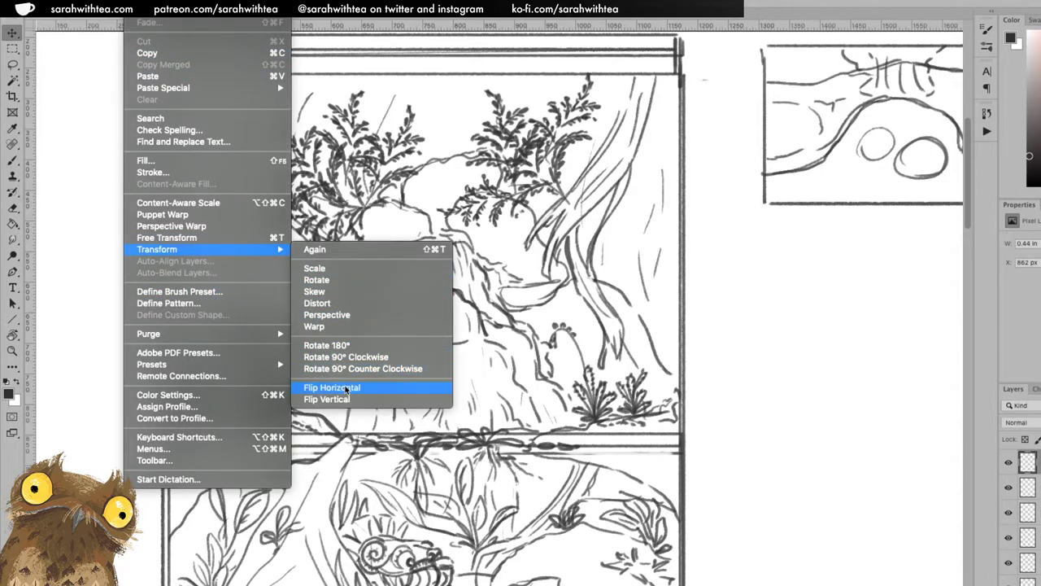
left_click(346, 389)
left_click_drag(540, 188, 569, 192)
left_click_drag(619, 124, 626, 135)
key("Return")
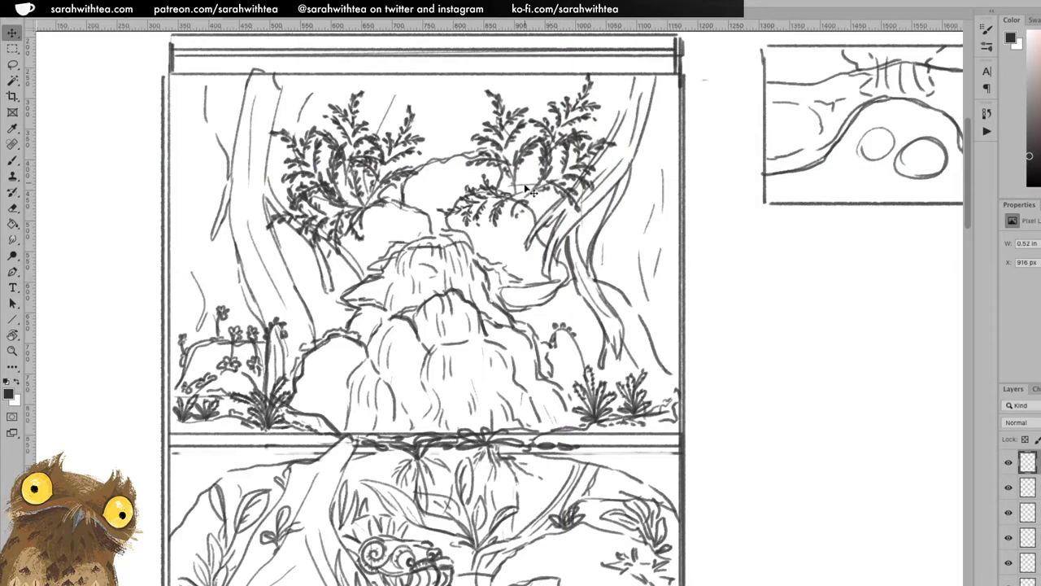
- Brush in stems that join the right fern cluster at its base above the right boulder
key("b")
left_click_drag(521, 193, 528, 156)
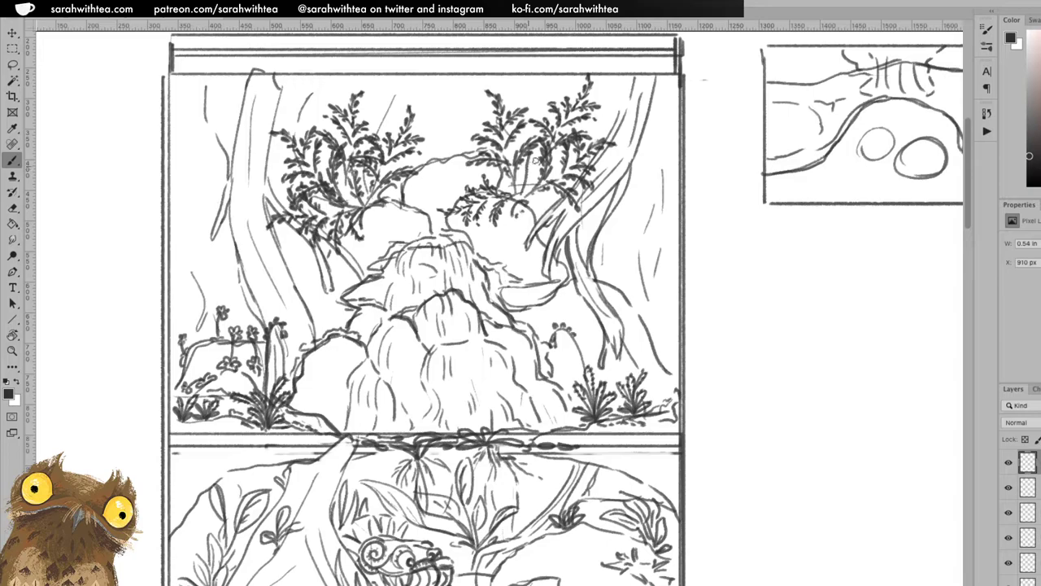
left_click_drag(522, 194, 518, 174)
key("x")
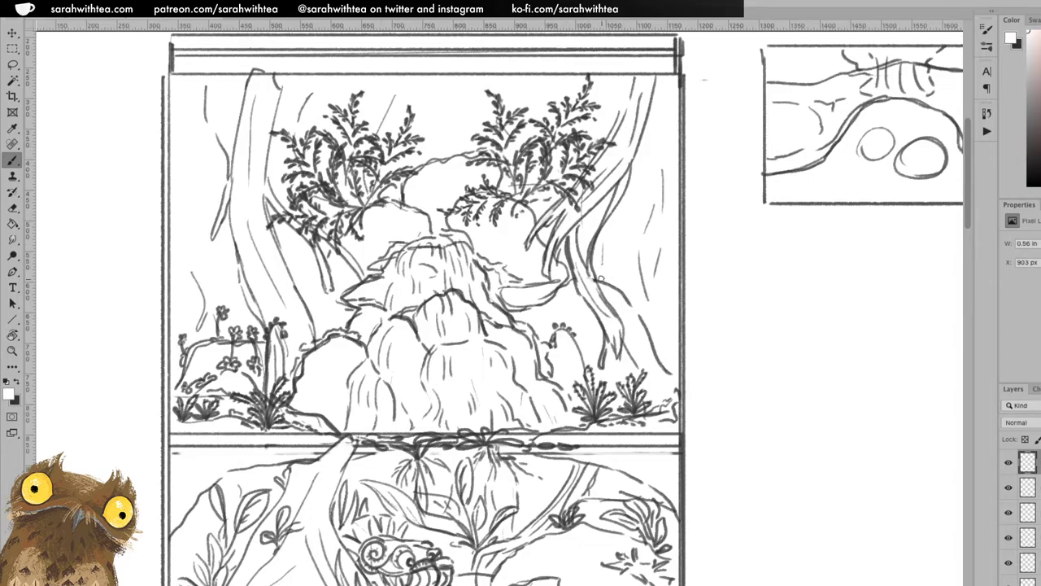
- Sketch a broken ground edge with small specks between the left driftwood and the waterfall rocks, redoing the first stroke
key("z")
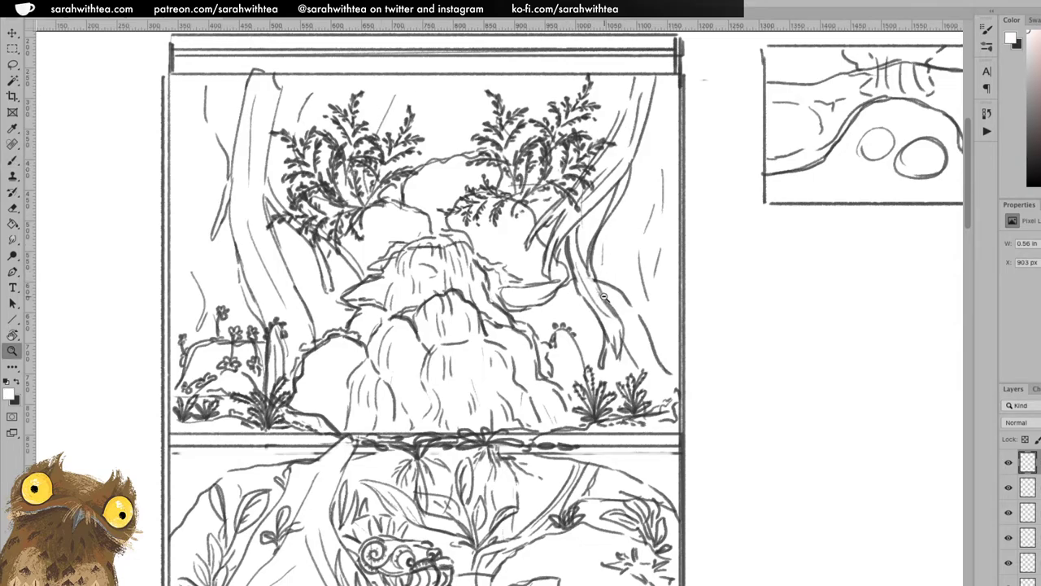
left_click(604, 301, "alt")
left_click(604, 305, "alt")
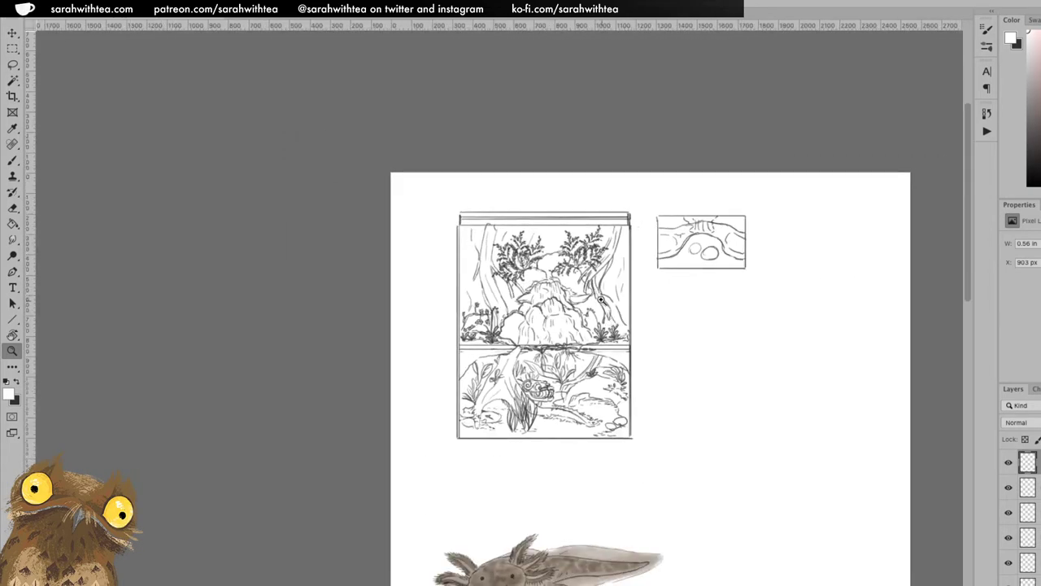
left_click(602, 304)
left_click(598, 305)
left_click(599, 305)
key("b")
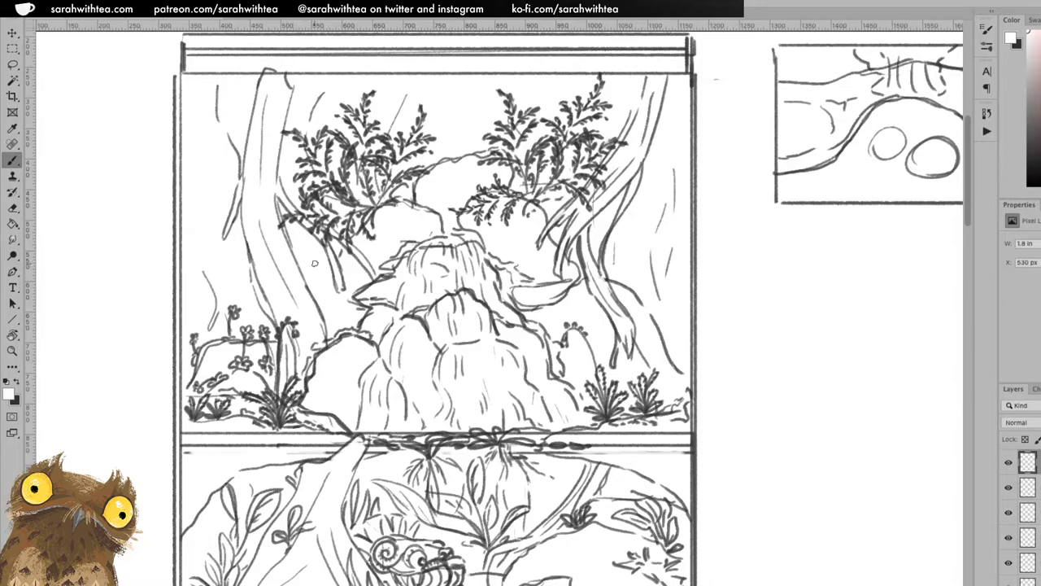
key("x")
left_click_drag(307, 261, 323, 273)
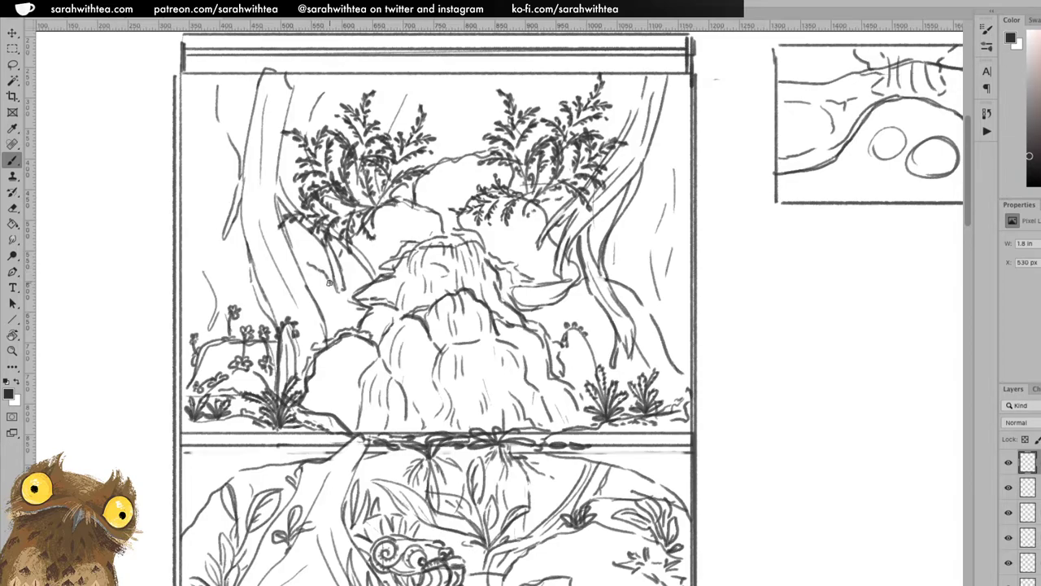
key("ctrl+z")
mouse_move(318, 283)
left_mouse_down()
mouse_move(343, 309)
mouse_move(339, 323)
left_mouse_up()
- Paste a fern copy above the central boulder and flip it horizontally
key("z")
left_click(612, 294, "alt")
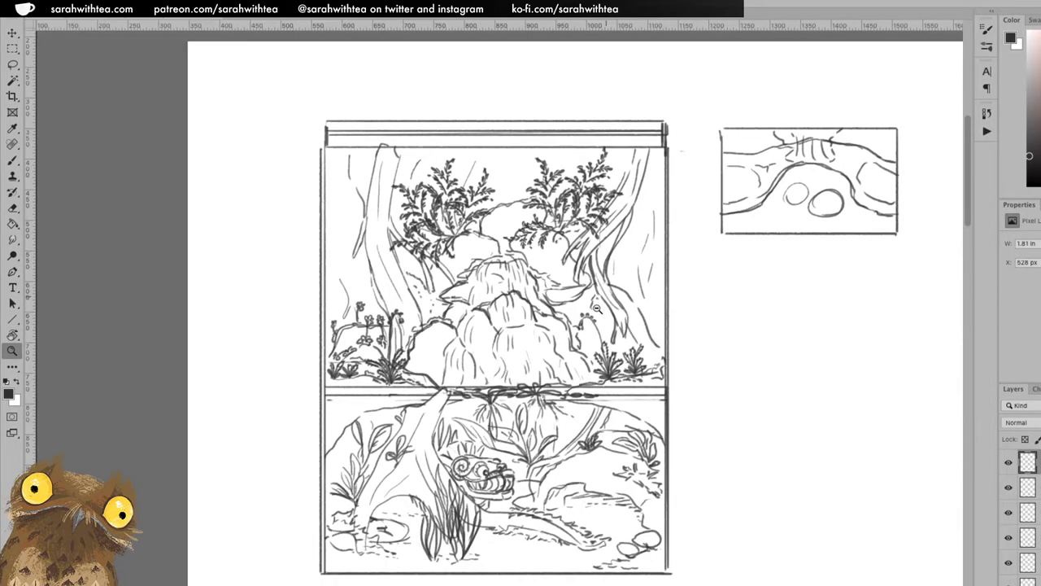
left_click(639, 330, "alt")
left_click(615, 366, "alt")
left_click(615, 365, "alt")
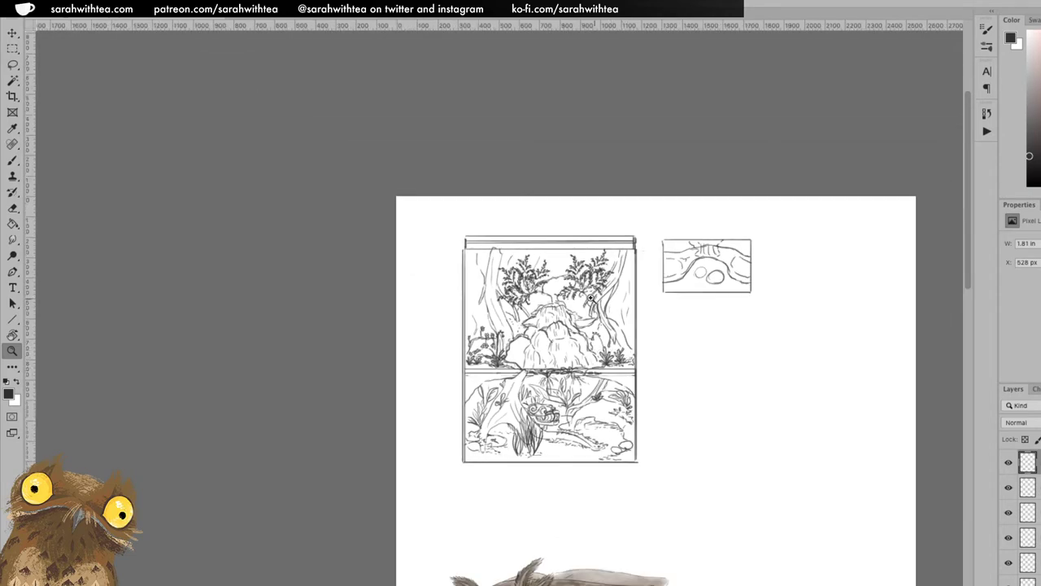
left_click(569, 270)
left_click(573, 269)
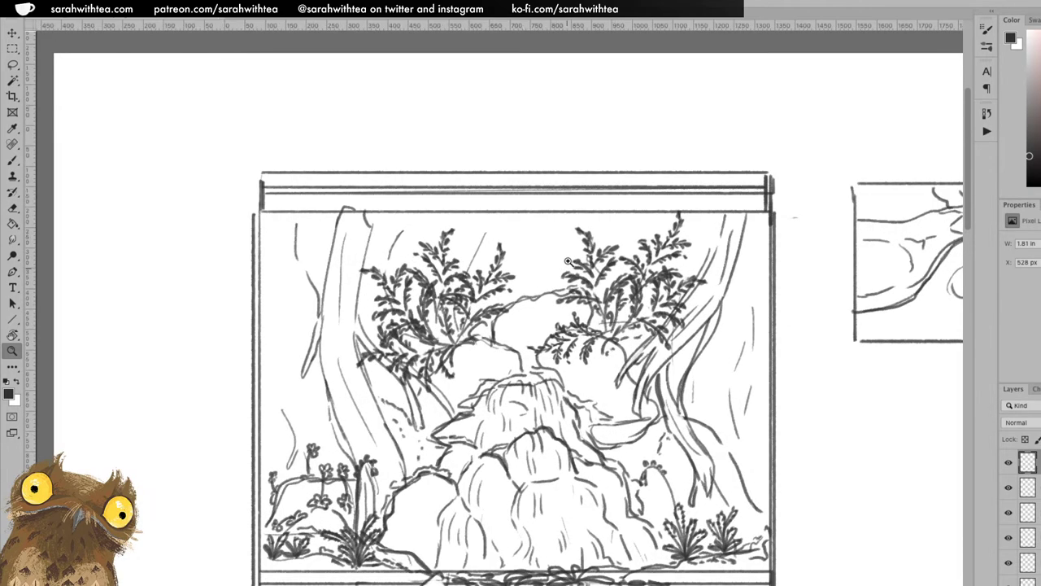
key("b")
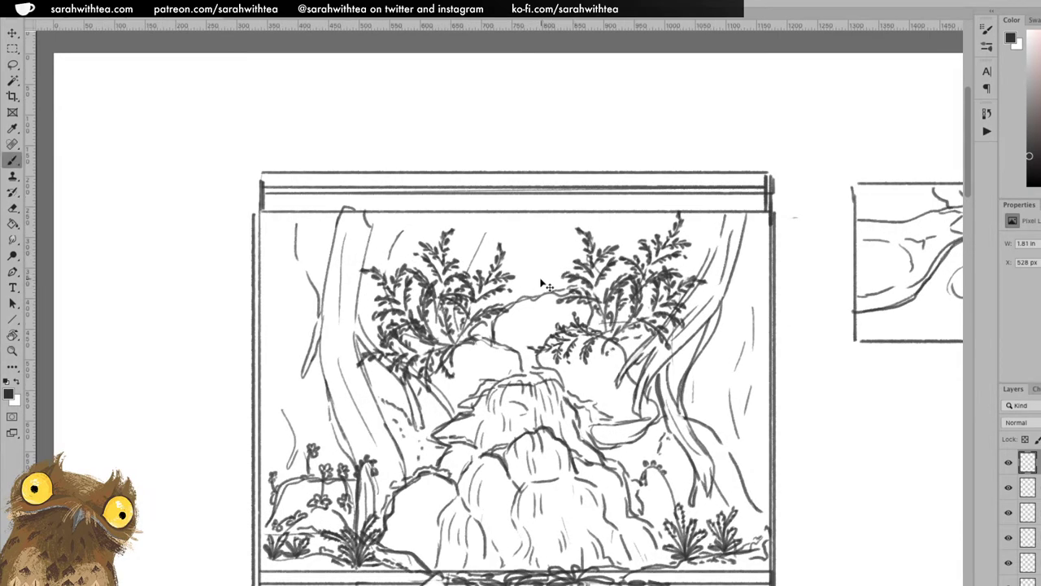
key("super+v")
key("v")
left_click_drag(532, 328, 546, 267)
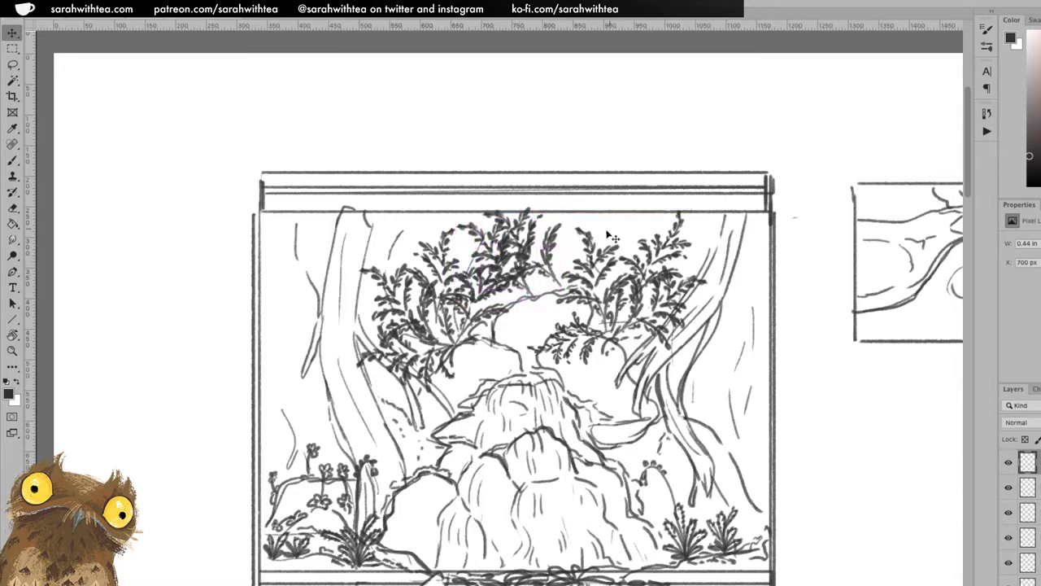
left_click(138, 8)
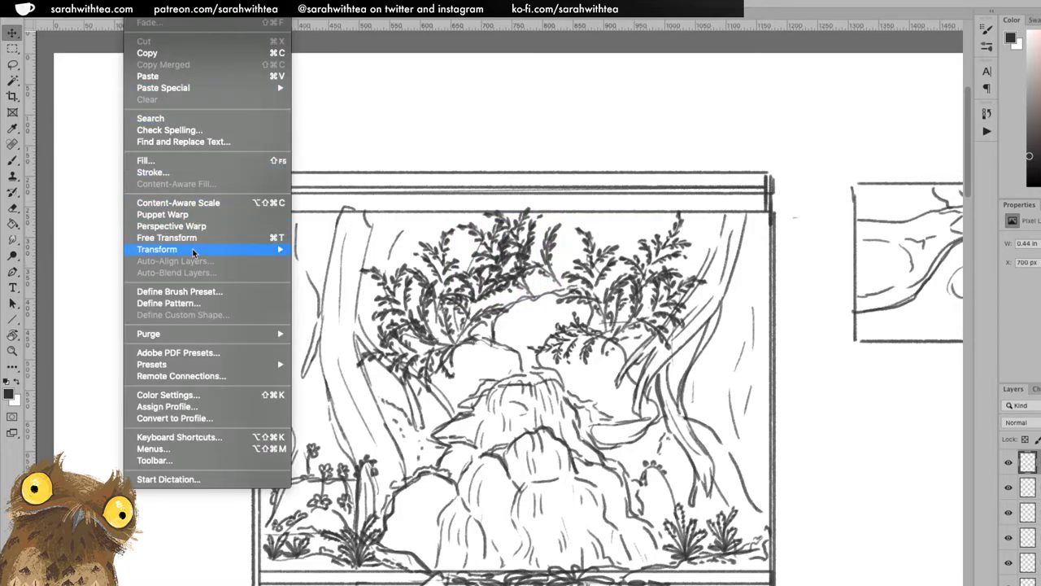
mouse_move(195, 251)
left_click(359, 389)
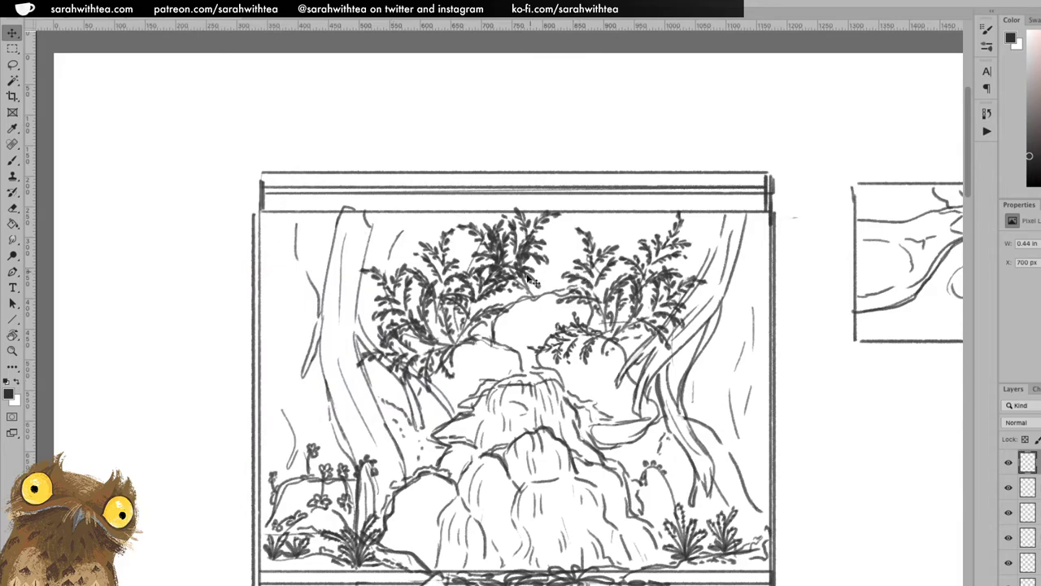
- Move, shrink and rotate the flipped fern copy to fill the gap between the left and right fern clusters
left_click_drag(563, 274, 612, 257)
key("ctrl+t")
left_click_drag(623, 218, 587, 193)
left_click_drag(569, 278, 545, 261)
left_click_drag(579, 215, 585, 276)
key("Return")
- Draw a spiky, grass-like tuft growing from the middle of the right driftwood
key("z")
left_click(681, 305, "alt")
left_click(679, 324, "alt")
left_click(688, 351, "alt")
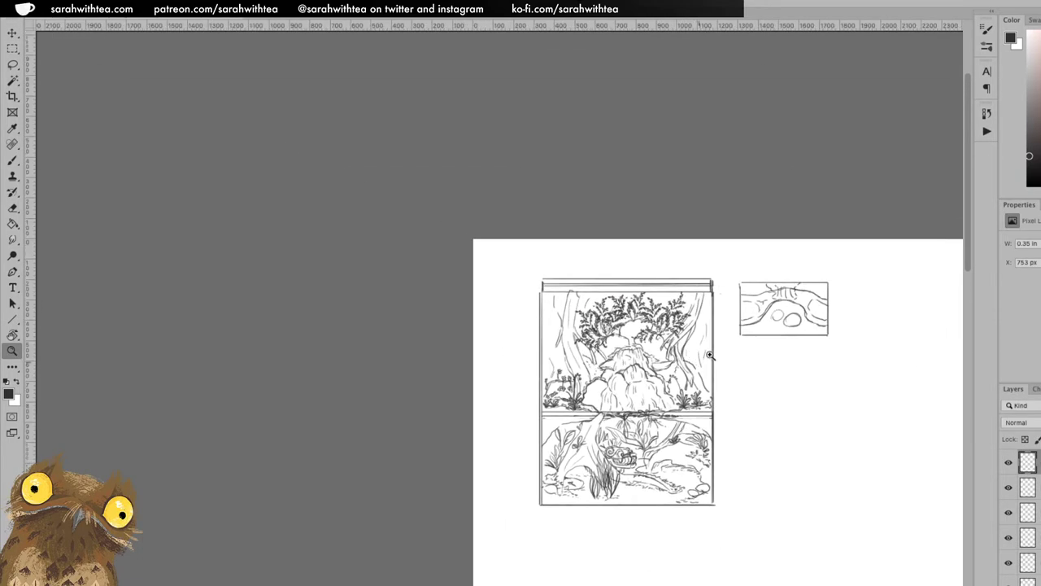
left_click_drag(698, 374, 559, 299)
left_click(566, 282)
left_click(560, 286)
left_click(560, 286)
key("b")
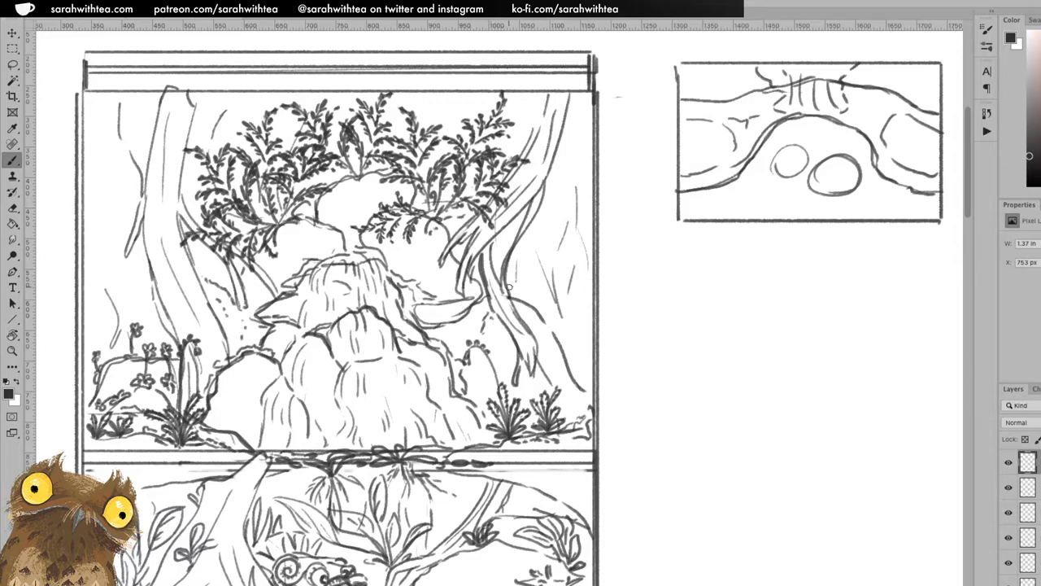
mouse_move(512, 238)
left_mouse_down()
mouse_move(496, 265)
mouse_move(527, 236)
mouse_move(496, 270)
mouse_move(532, 249)
mouse_move(517, 228)
mouse_move(530, 226)
mouse_move(496, 275)
mouse_move(506, 275)
mouse_move(492, 274)
left_mouse_up()
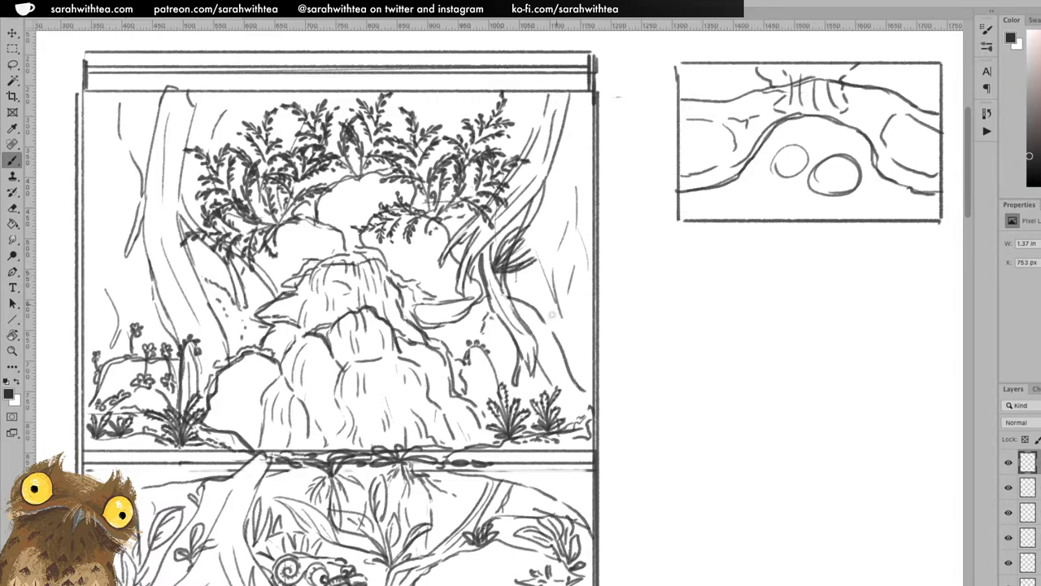
- Draw matching spiky tufts on the outer side of the left driftwood and high on the right driftwood
mouse_move(148, 246)
left_mouse_down()
mouse_move(124, 234)
mouse_move(111, 206)
mouse_move(143, 242)
left_mouse_up()
left_click_drag(122, 205, 140, 238)
mouse_move(118, 187)
left_mouse_down()
mouse_move(135, 209)
mouse_move(121, 206)
mouse_move(120, 229)
mouse_move(144, 247)
mouse_move(117, 227)
mouse_move(126, 190)
left_mouse_up()
left_click_drag(132, 235, 121, 203)
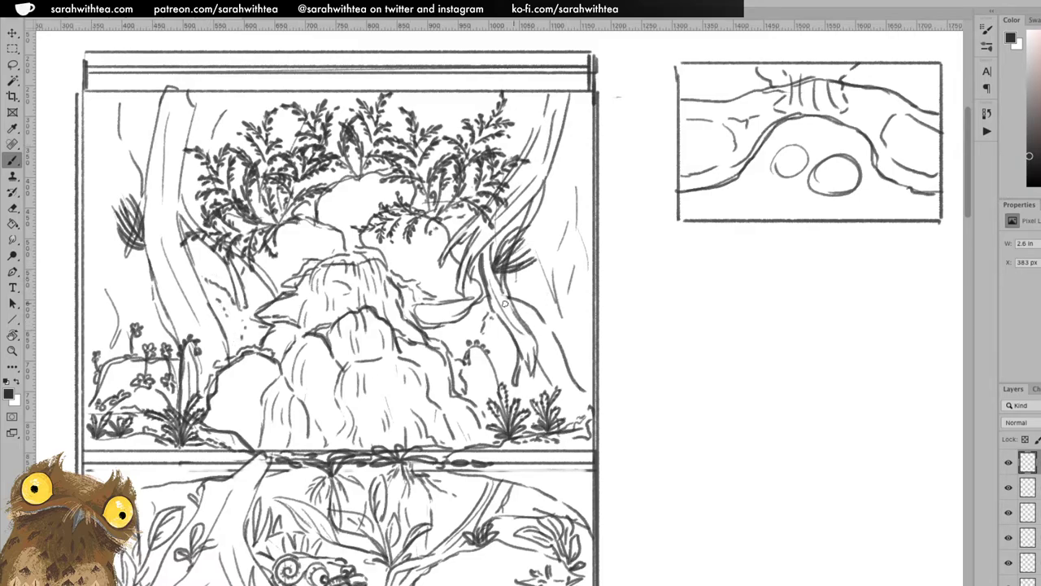
mouse_move(546, 180)
left_mouse_down()
mouse_move(570, 155)
mouse_move(563, 137)
mouse_move(570, 153)
mouse_move(576, 140)
left_mouse_up()
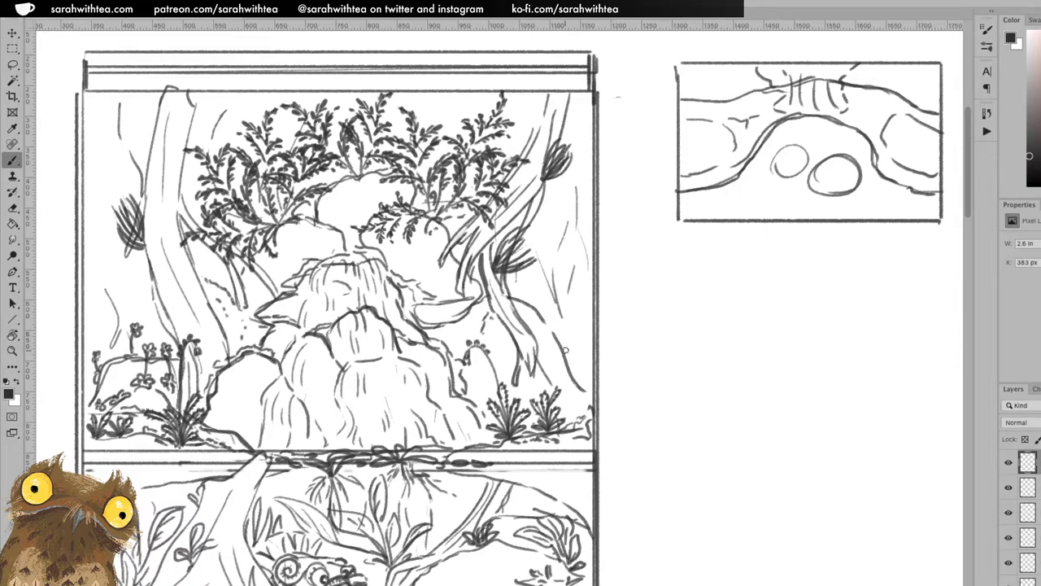
- Draw a bushy plant with small leaves along the slope behind the right driftwood's base
mouse_move(544, 312)
left_mouse_down()
mouse_move(545, 296)
mouse_move(549, 324)
mouse_move(559, 304)
mouse_move(561, 315)
mouse_move(534, 299)
mouse_move(576, 327)
mouse_move(565, 331)
left_mouse_up()
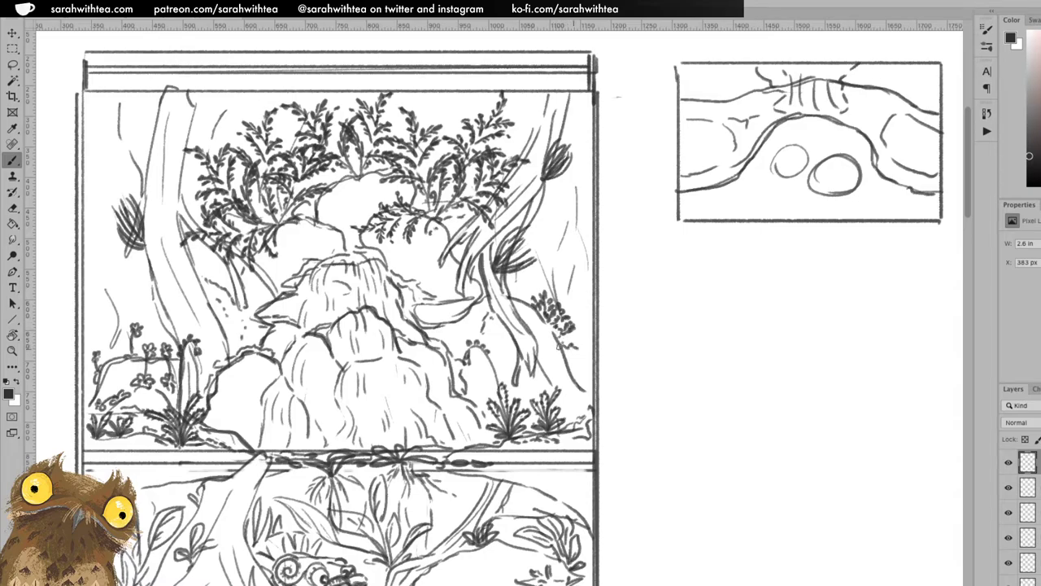
mouse_move(538, 327)
left_mouse_down()
mouse_move(564, 344)
mouse_move(574, 335)
mouse_move(565, 341)
left_mouse_up()
mouse_move(533, 298)
left_mouse_down()
mouse_move(520, 291)
mouse_move(571, 353)
mouse_move(586, 345)
mouse_move(582, 366)
mouse_move(569, 358)
mouse_move(585, 330)
mouse_move(591, 348)
left_mouse_up()
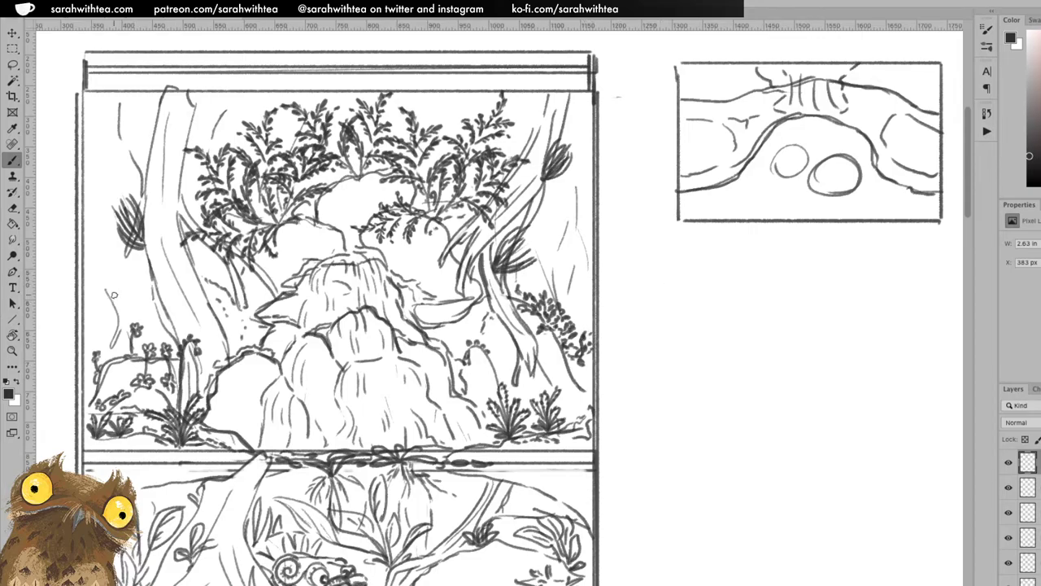
- Draw a similar small-leaved bushy plant between the tank's left wall and the left driftwood
mouse_move(125, 314)
left_mouse_down()
mouse_move(140, 320)
mouse_move(114, 291)
mouse_move(125, 314)
mouse_move(126, 275)
mouse_move(98, 284)
mouse_move(107, 261)
mouse_move(112, 288)
mouse_move(138, 311)
mouse_move(143, 299)
mouse_move(159, 312)
mouse_move(153, 321)
left_mouse_up()
left_click_drag(98, 294, 88, 285)
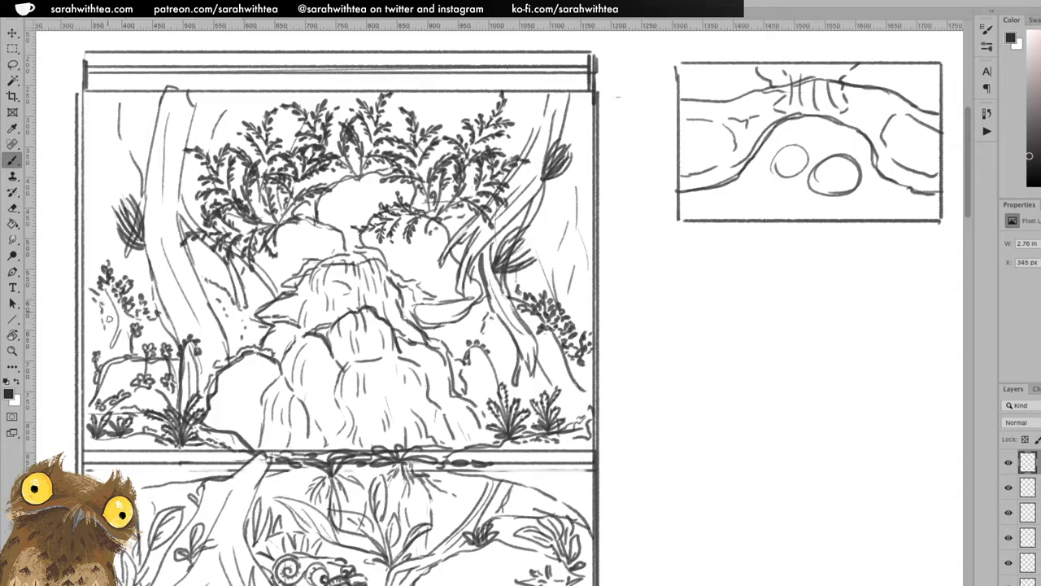
mouse_move(109, 301)
left_mouse_down()
mouse_move(89, 285)
mouse_move(90, 265)
mouse_move(98, 270)
left_mouse_up()
- Draw a cluster of rounded leaves over the pointed ledge between the waterfall and the right driftwood
mouse_move(446, 316)
left_mouse_down()
mouse_move(423, 312)
mouse_move(419, 295)
mouse_move(424, 306)
mouse_move(431, 288)
mouse_move(435, 299)
mouse_move(433, 285)
mouse_move(440, 308)
mouse_move(455, 294)
mouse_move(438, 313)
mouse_move(445, 275)
mouse_move(448, 327)
left_mouse_up()
mouse_move(465, 292)
left_mouse_down()
mouse_move(433, 276)
mouse_move(435, 288)
left_mouse_up()
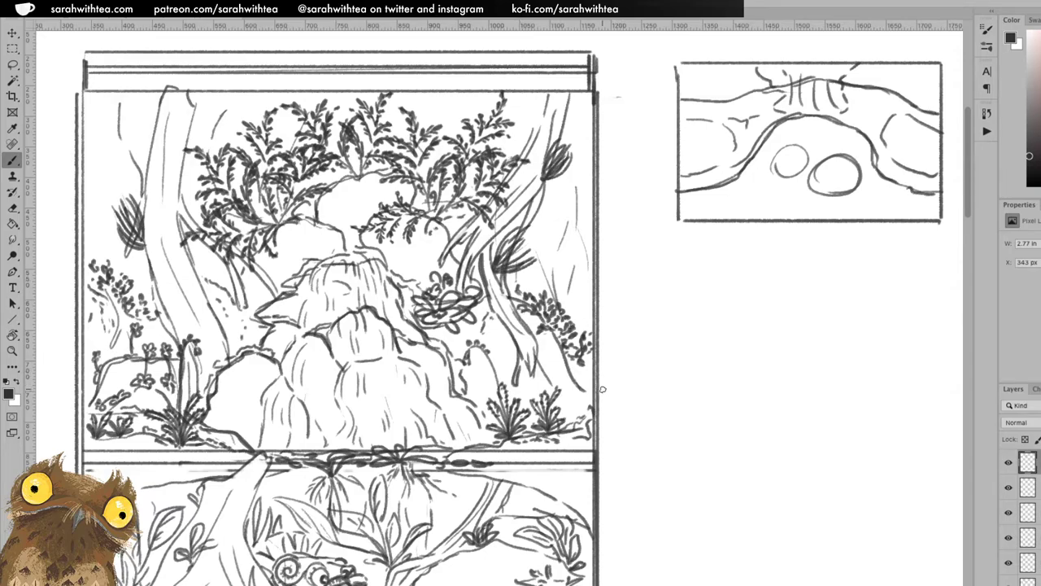
- Draw a spiky tuft on the inner side of the left driftwood, level with the waterfall's top
mouse_move(183, 244)
left_mouse_down()
mouse_move(215, 312)
mouse_move(213, 273)
mouse_move(201, 301)
mouse_move(213, 304)
mouse_move(197, 262)
left_mouse_up()
mouse_move(207, 301)
left_mouse_down()
mouse_move(221, 273)
mouse_move(225, 282)
mouse_move(194, 298)
mouse_move(196, 267)
left_mouse_up()
- Draw hanging vines with small leaves down the tank's right wall, behind the right driftwood
key("z")
left_click(549, 307, "alt")
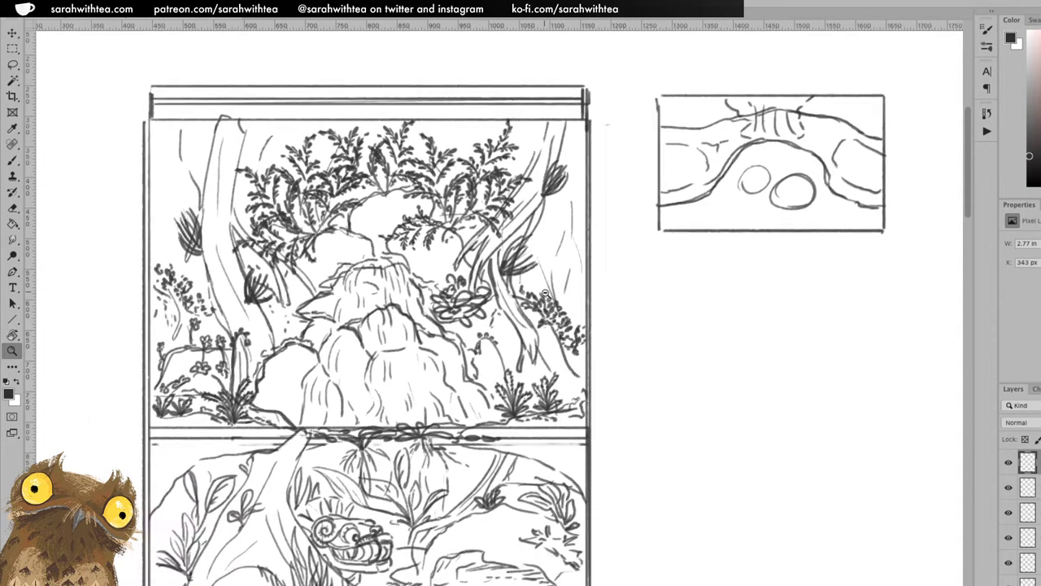
left_click(546, 302, "alt")
left_click(546, 319, "alt")
left_click(551, 350, "alt")
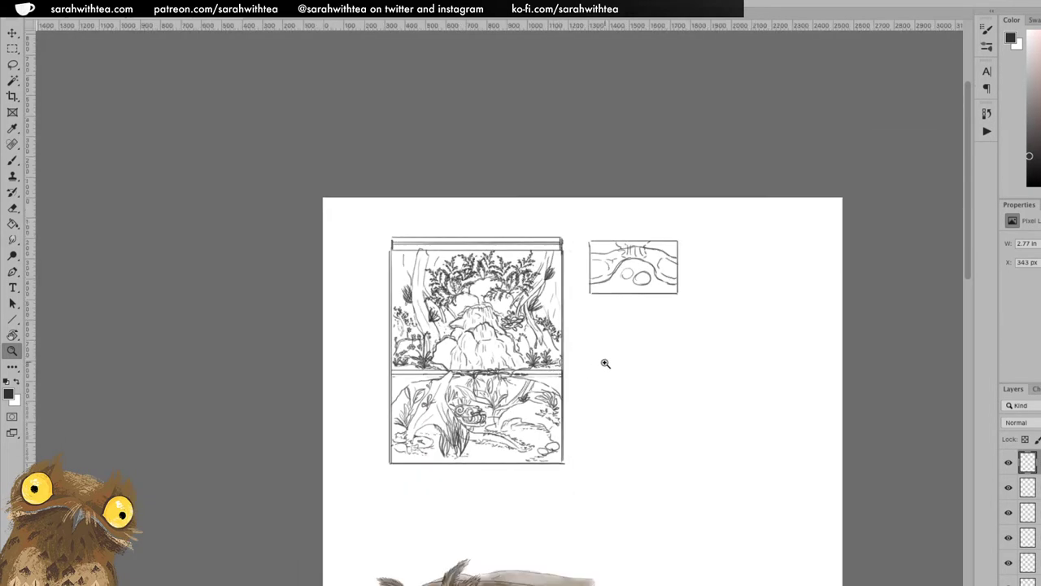
left_click(588, 323)
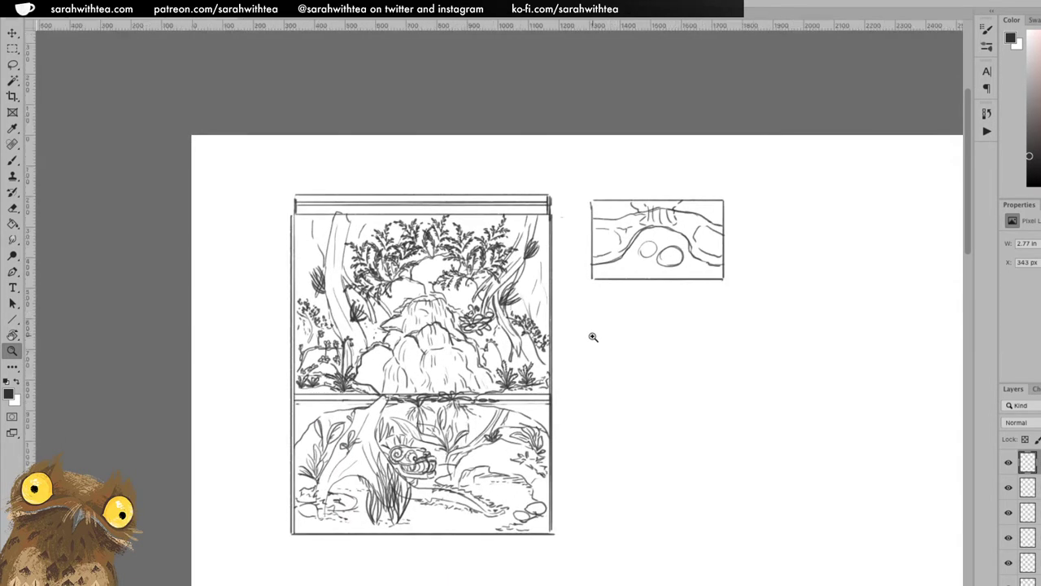
left_click(587, 342)
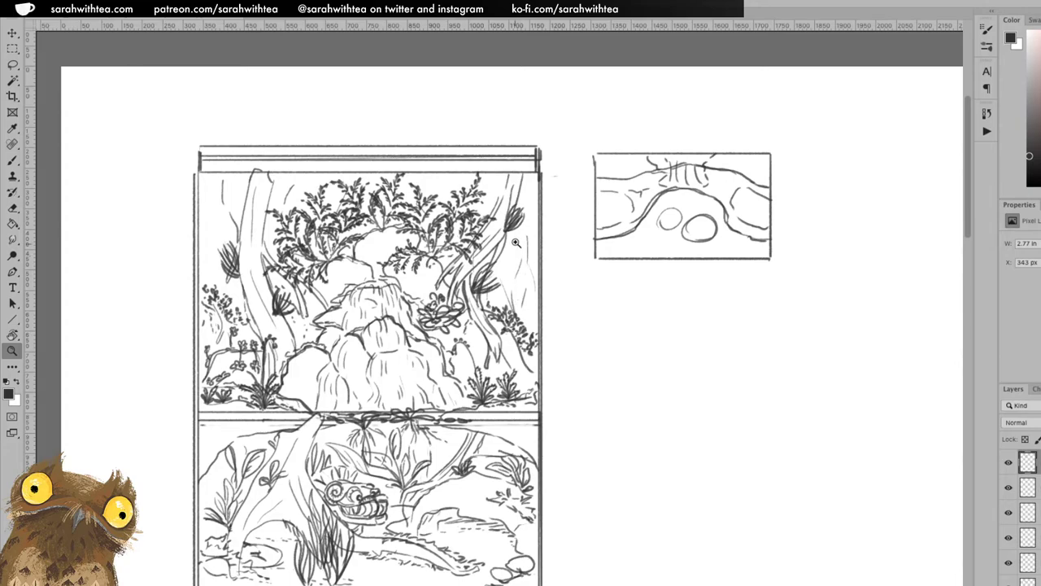
key("b")
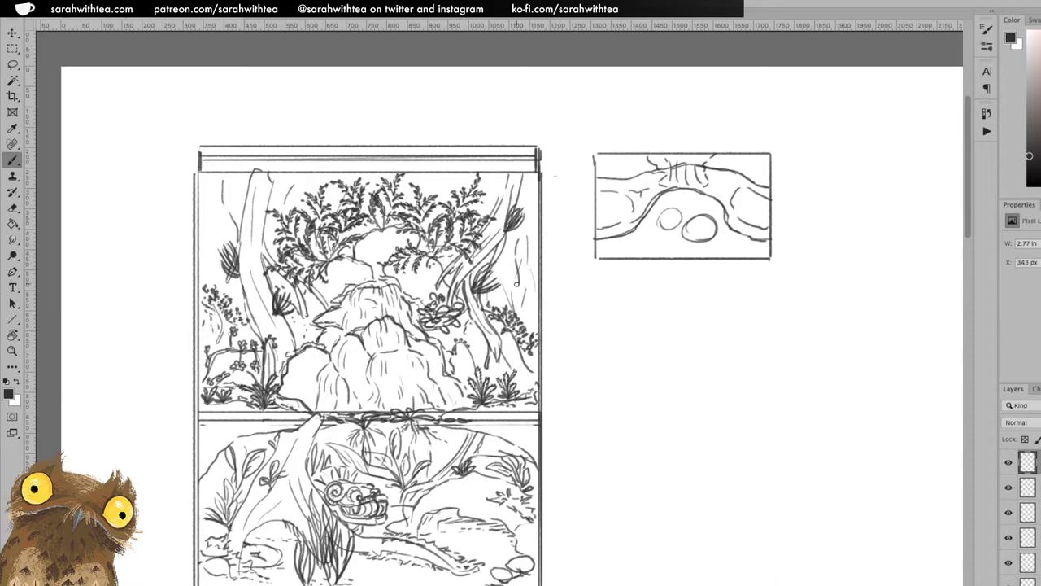
mouse_move(512, 300)
left_mouse_down()
mouse_move(519, 233)
mouse_move(530, 239)
mouse_move(529, 282)
left_mouse_up()
left_click_drag(527, 192, 525, 268)
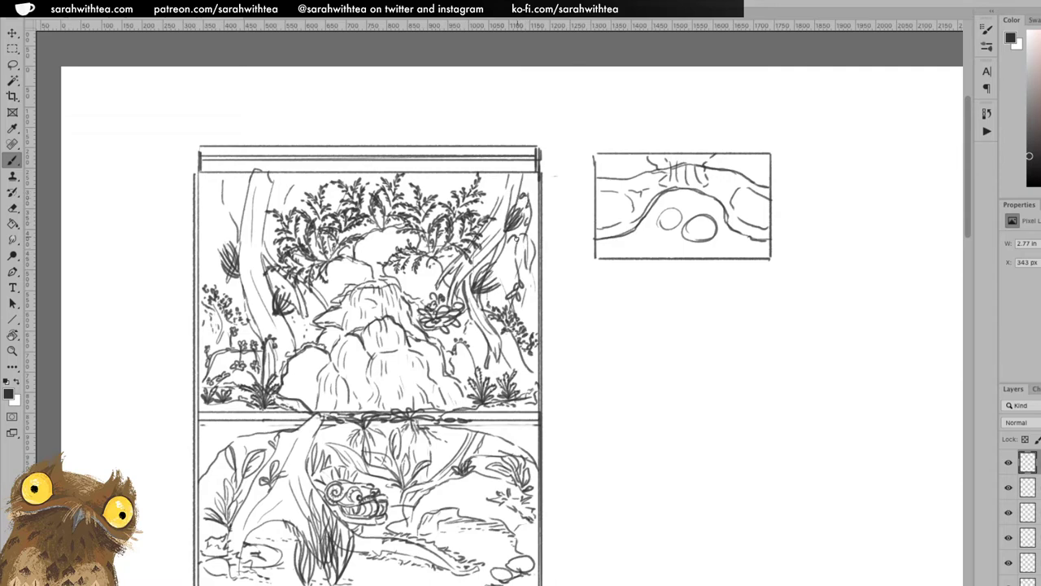
left_click_drag(513, 263, 521, 274)
mouse_move(527, 226)
left_mouse_down()
mouse_move(525, 306)
mouse_move(532, 278)
left_mouse_up()
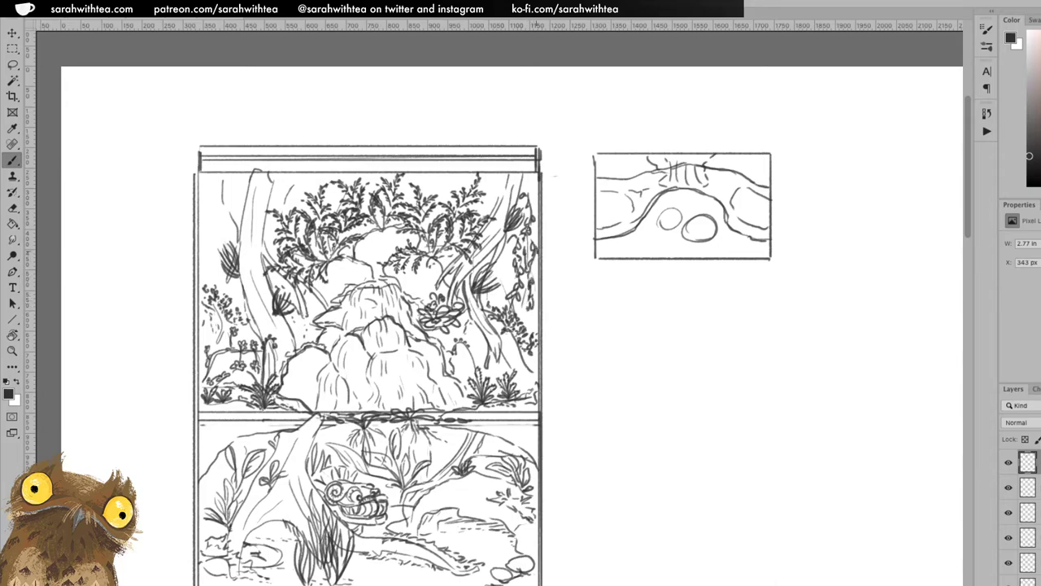
mouse_move(504, 259)
left_mouse_down()
mouse_move(504, 286)
mouse_move(520, 225)
left_mouse_up()
left_click_drag(533, 189, 534, 193)
mouse_move(524, 303)
left_mouse_down()
mouse_move(529, 330)
mouse_move(521, 283)
mouse_move(526, 292)
left_mouse_up()
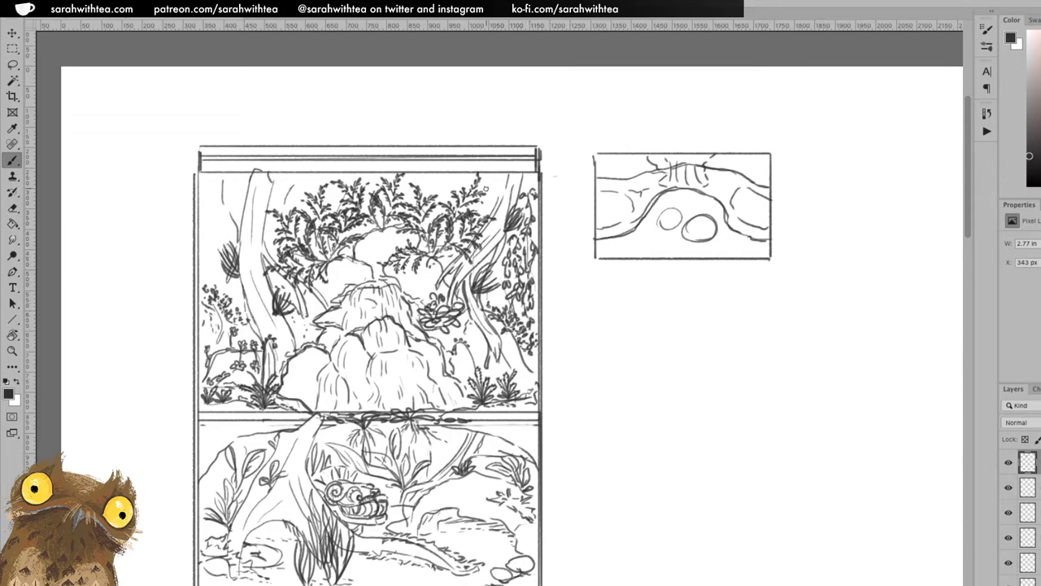
- Draw matching hanging leafy vines down the tank's left wall, behind the left driftwood
mouse_move(214, 225)
left_mouse_down()
mouse_move(218, 288)
mouse_move(216, 214)
mouse_move(202, 272)
mouse_move(213, 211)
left_mouse_up()
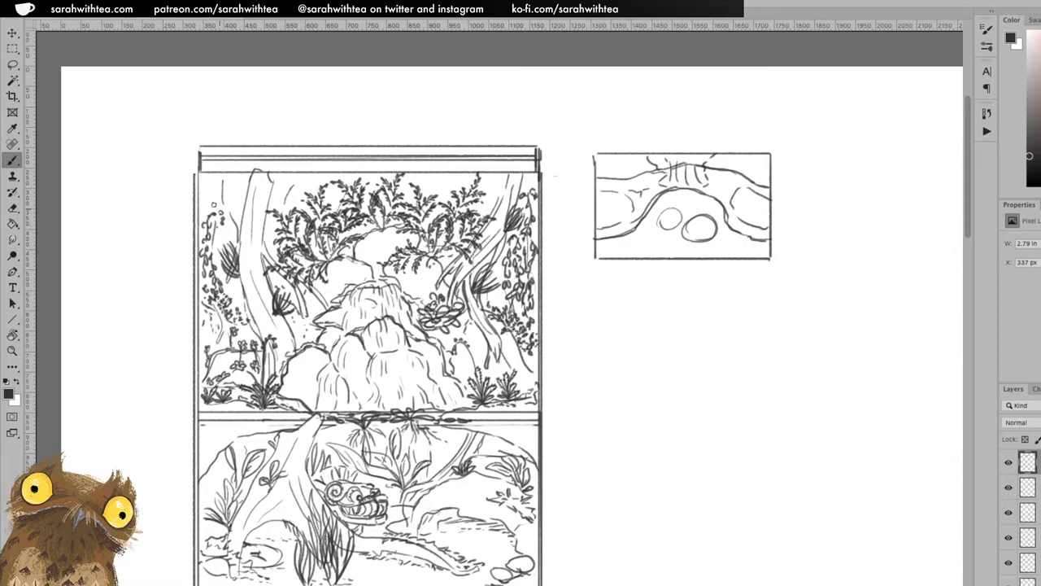
mouse_move(224, 190)
left_mouse_down()
mouse_move(245, 272)
mouse_move(240, 246)
left_mouse_up()
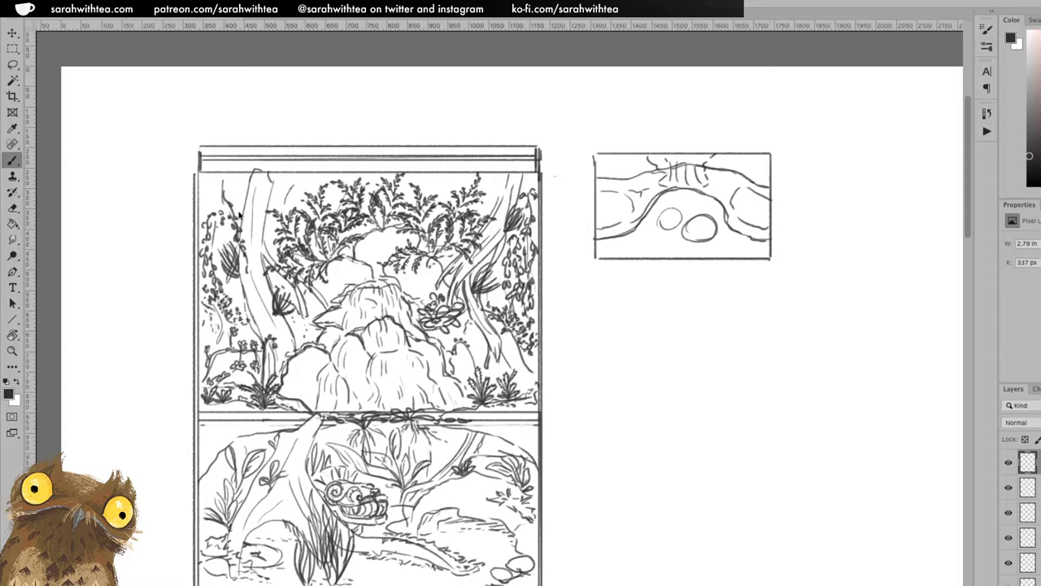
mouse_move(222, 192)
left_mouse_down()
mouse_move(225, 205)
mouse_move(227, 195)
mouse_move(209, 191)
mouse_move(233, 187)
mouse_move(240, 204)
mouse_move(233, 188)
mouse_move(207, 192)
mouse_move(220, 280)
mouse_move(220, 228)
mouse_move(232, 289)
left_mouse_up()
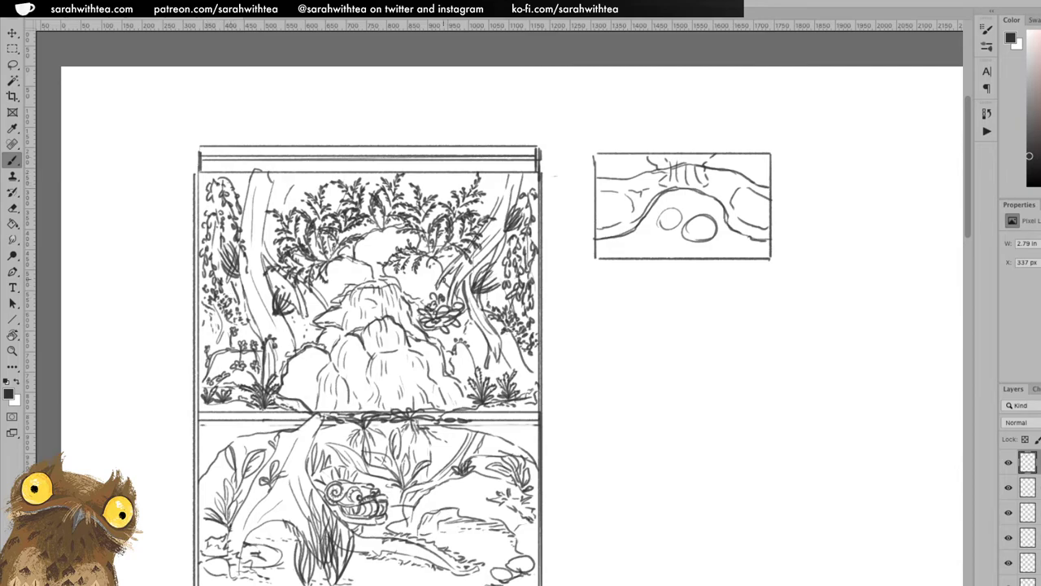
- Draw uneven rounded background outlines behind the ferns, along the tank's upper edge between the two driftwoods
mouse_move(275, 190)
left_mouse_down()
mouse_move(271, 243)
mouse_move(266, 230)
left_mouse_up()
mouse_move(277, 194)
left_mouse_down()
mouse_move(247, 184)
mouse_move(242, 195)
left_mouse_up()
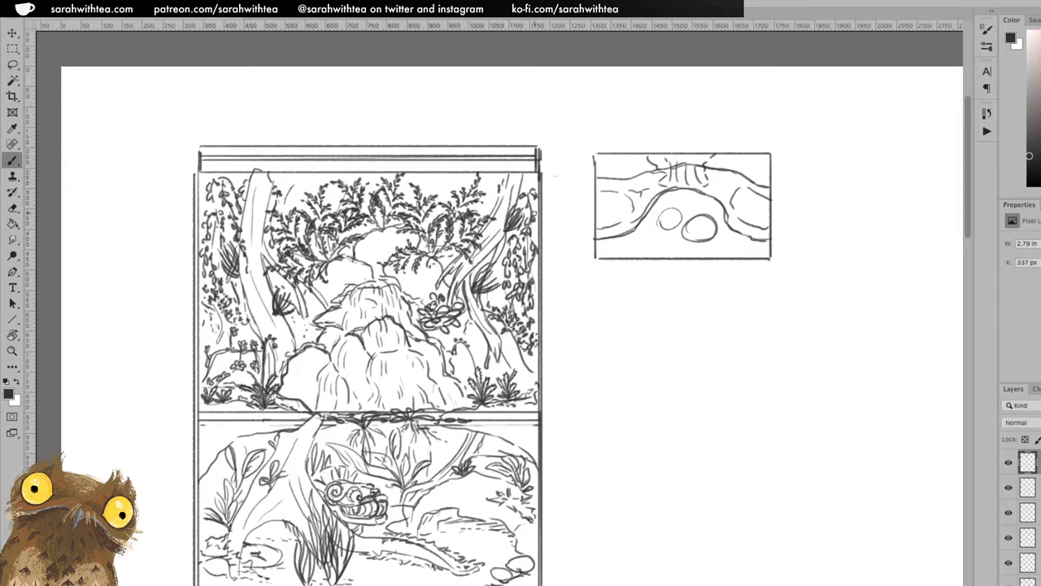
left_click_drag(496, 188, 491, 204)
left_click_drag(297, 178, 336, 201)
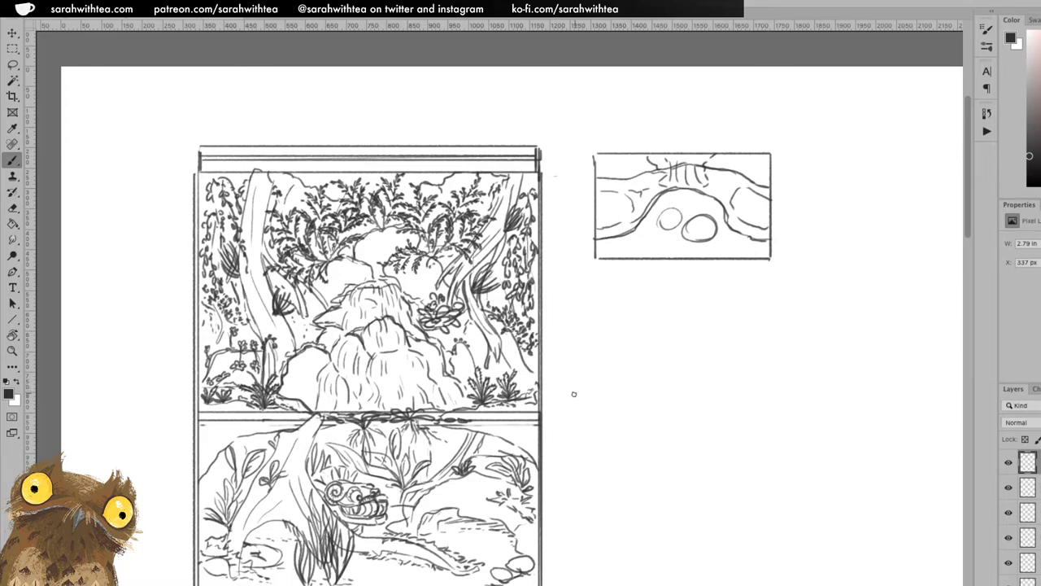
- Draw spiky plants and driftwood ends along the back edge of the small top-view plan
key("z")
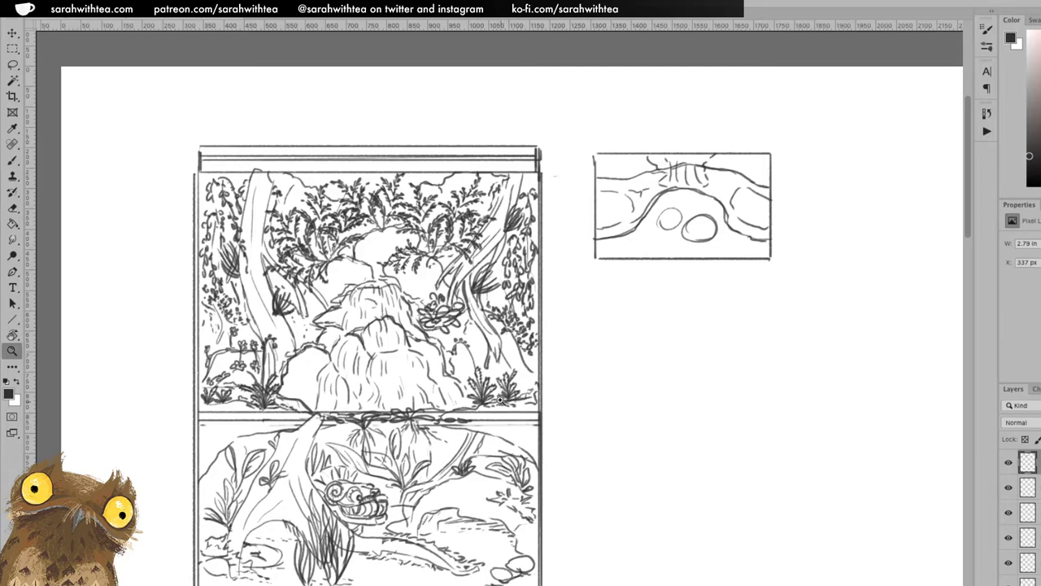
left_click(503, 401, "alt")
scroll(521, 290, "down", 5)
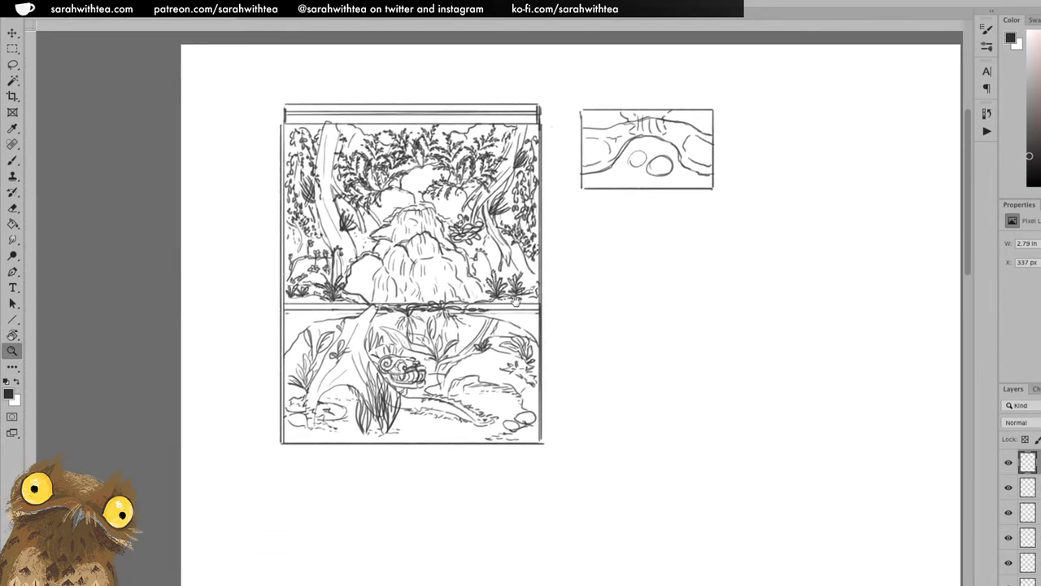
left_click(700, 148)
left_click(697, 149)
scroll(657, 216, "up", 2)
key("b")
mouse_move(585, 87)
left_mouse_down()
mouse_move(624, 77)
mouse_move(575, 88)
mouse_move(552, 80)
mouse_move(576, 72)
mouse_move(560, 81)
mouse_move(576, 80)
mouse_move(561, 82)
mouse_move(568, 95)
mouse_move(660, 75)
left_mouse_up()
mouse_move(525, 81)
left_mouse_down()
mouse_move(506, 124)
mouse_move(531, 126)
mouse_move(538, 114)
left_mouse_up()
mouse_move(660, 96)
left_mouse_down()
mouse_move(704, 75)
mouse_move(673, 95)
mouse_move(698, 91)
left_mouse_up()
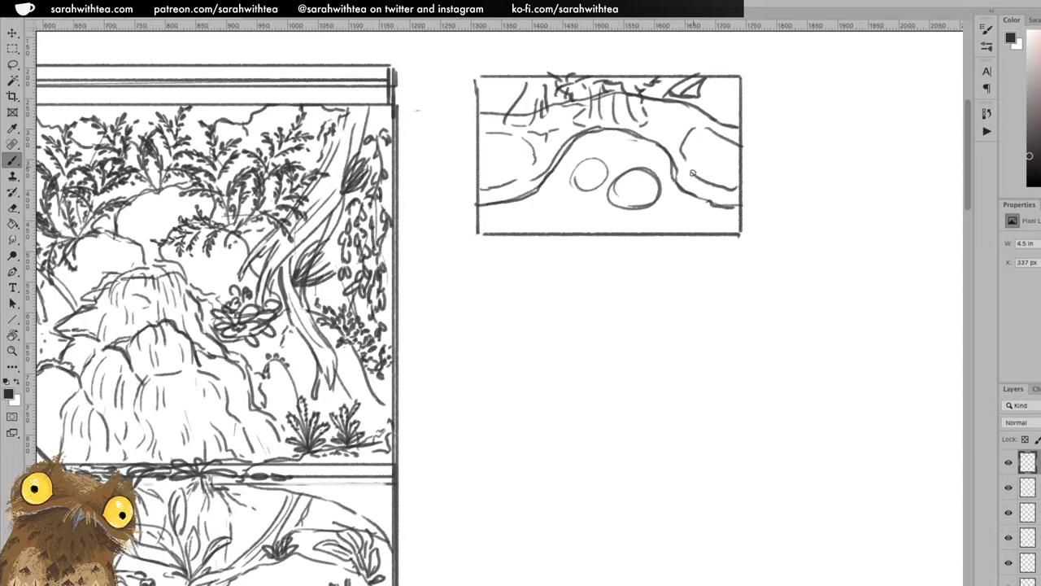
mouse_move(670, 125)
left_mouse_down()
mouse_move(702, 106)
mouse_move(725, 110)
mouse_move(737, 128)
mouse_move(735, 139)
mouse_move(700, 139)
mouse_move(685, 123)
mouse_move(693, 114)
mouse_move(679, 118)
mouse_move(719, 132)
left_mouse_up()
left_click_drag(648, 104, 672, 101)
left_click_drag(644, 98, 672, 91)
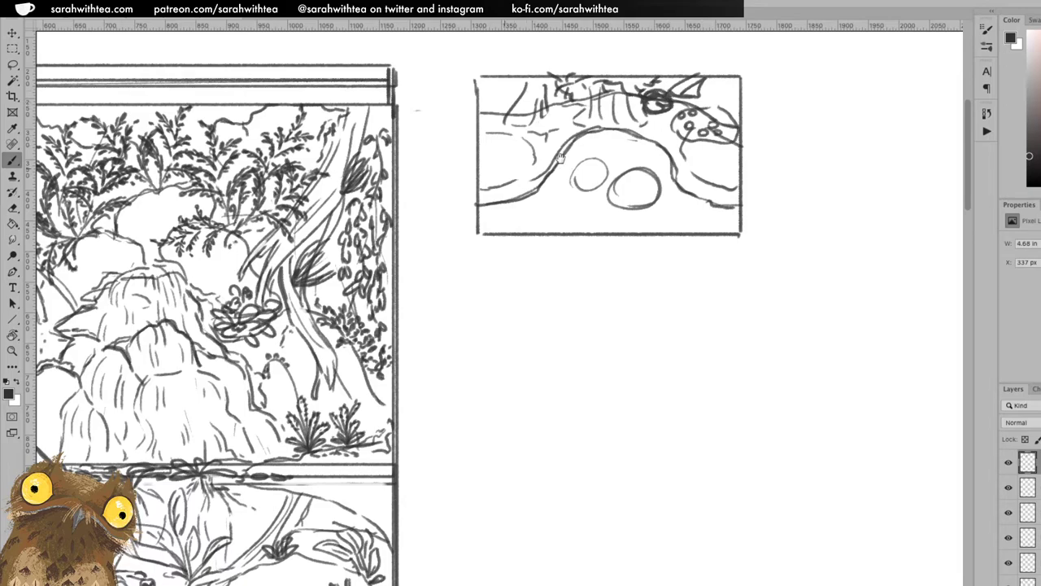
left_click_drag(517, 170, 687, 143)
key("ctrl+r")
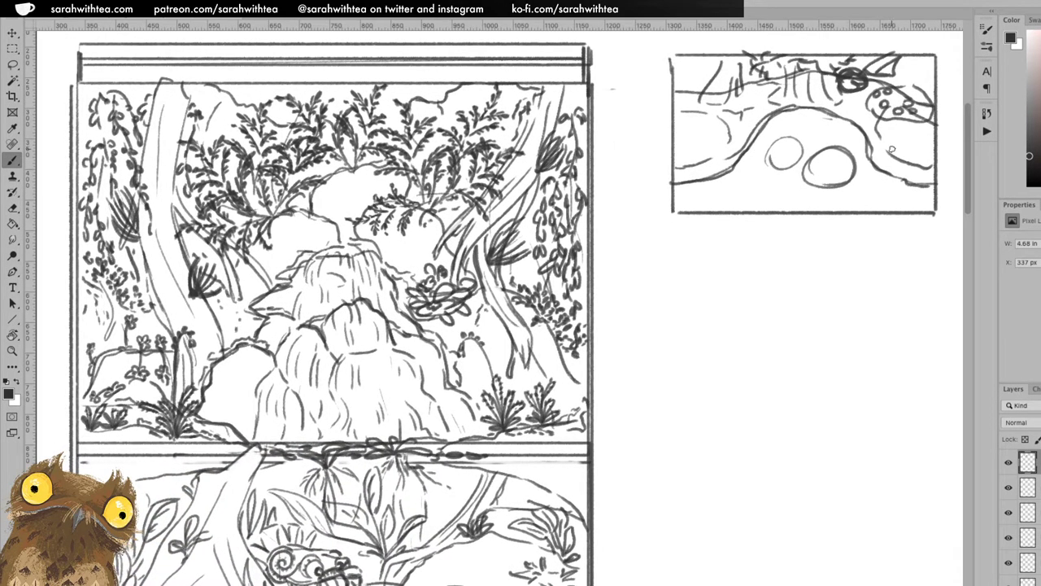
key("ctrl+z")
key("ctrl+z")
key("ctrl+z")
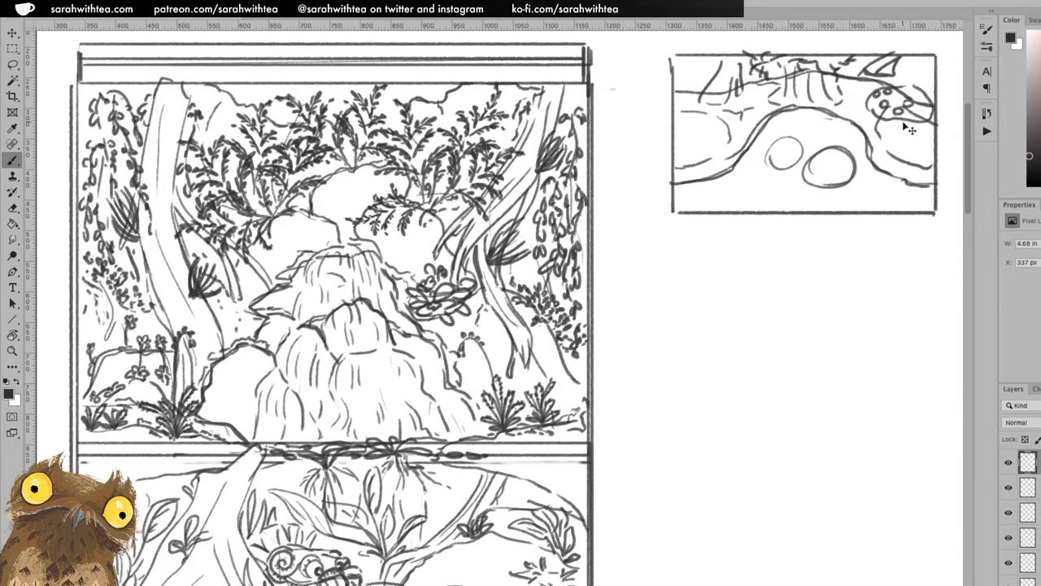
key("ctrl+z")
key("ctrl+z")
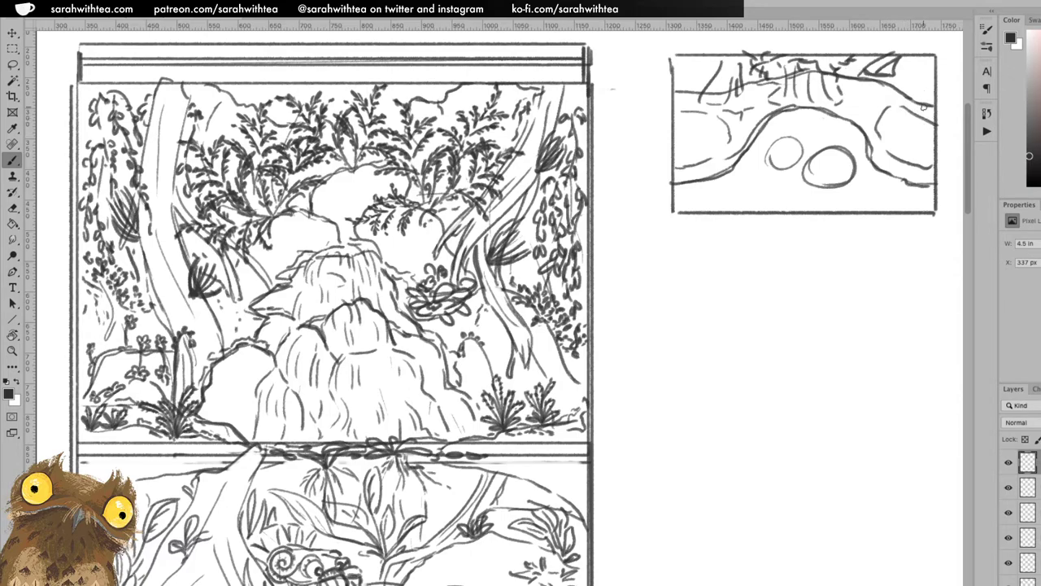
- Draw a dark round plant beside the waterfall and small oval plants along the right bank of the top-view plan
mouse_move(931, 109)
left_mouse_down()
mouse_move(923, 85)
mouse_move(909, 80)
mouse_move(917, 75)
mouse_move(904, 74)
mouse_move(927, 89)
left_mouse_up()
mouse_move(904, 52)
left_mouse_down()
mouse_move(919, 67)
mouse_move(909, 62)
left_mouse_up()
key("ctrl+z")
mouse_move(839, 81)
left_mouse_down()
mouse_move(862, 86)
mouse_move(845, 71)
mouse_move(869, 86)
left_mouse_up()
mouse_move(885, 135)
left_mouse_down()
mouse_move(927, 129)
mouse_move(897, 148)
left_mouse_up()
- Draw a spotted oval rock and several small round plants on the left bank of the top-view plan
mouse_move(720, 131)
left_mouse_down()
mouse_move(684, 143)
mouse_move(693, 121)
mouse_move(738, 112)
mouse_move(683, 108)
mouse_move(725, 113)
mouse_move(697, 101)
left_mouse_up()
mouse_move(693, 61)
left_mouse_down()
mouse_move(683, 66)
mouse_move(693, 62)
left_mouse_up()
left_click_drag(682, 76, 691, 75)
left_click_drag(701, 71, 715, 62)
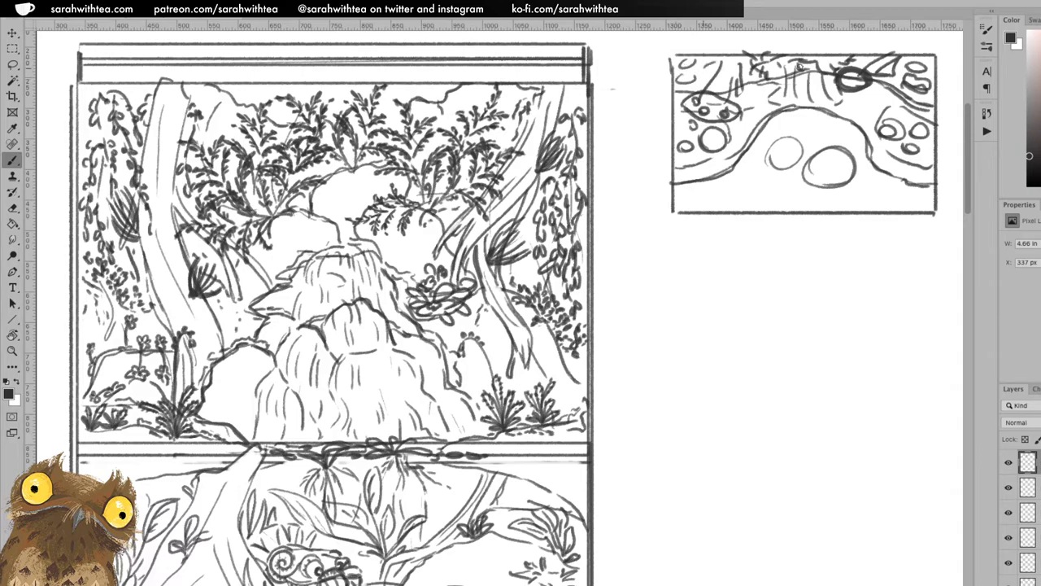
- Fill the plan's two pool circles with petal-like leaves and draw a driftwood end beside the left bank
mouse_move(786, 157)
left_mouse_down()
mouse_move(768, 167)
mouse_move(801, 145)
mouse_move(782, 135)
mouse_move(806, 153)
left_mouse_up()
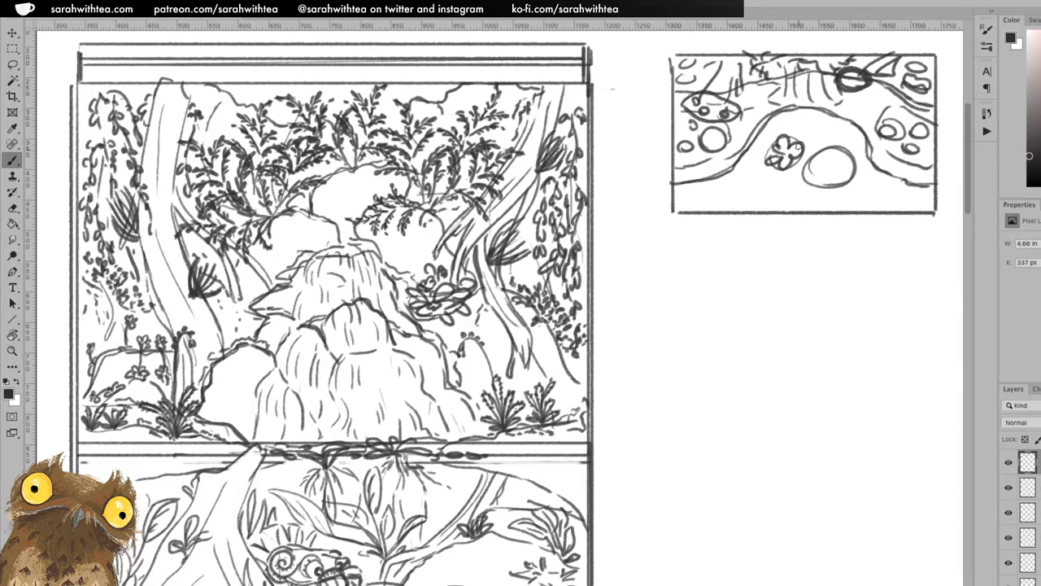
mouse_move(741, 160)
left_mouse_down()
mouse_move(755, 155)
mouse_move(724, 179)
mouse_move(758, 177)
mouse_move(714, 188)
mouse_move(719, 179)
left_mouse_up()
mouse_move(816, 146)
left_mouse_down()
mouse_move(830, 151)
mouse_move(808, 162)
mouse_move(851, 146)
mouse_move(858, 164)
mouse_move(837, 162)
left_mouse_up()
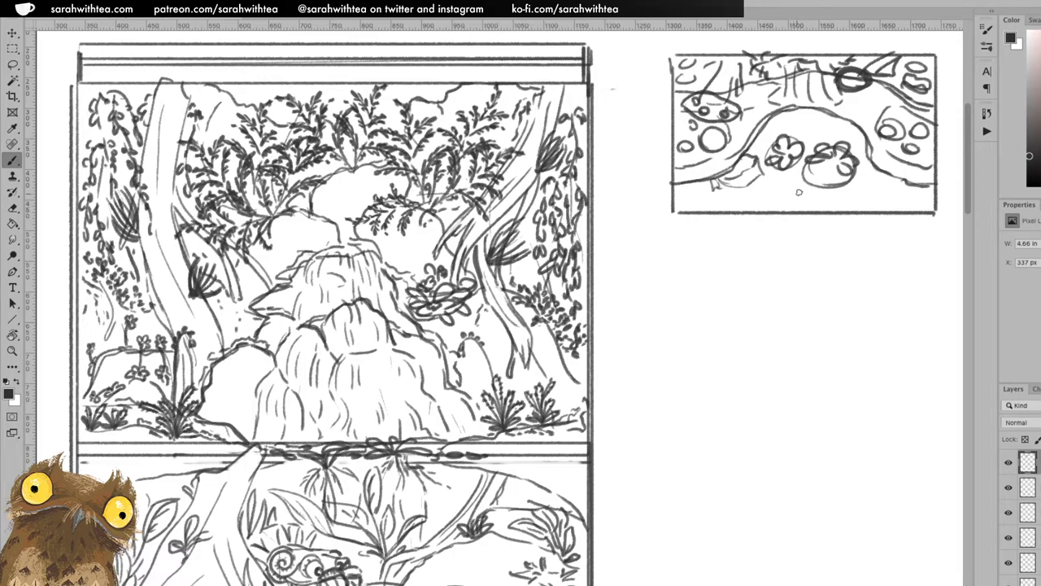
mouse_move(832, 162)
left_mouse_down()
mouse_move(820, 174)
mouse_move(834, 181)
mouse_move(838, 163)
mouse_move(809, 174)
mouse_move(784, 154)
left_mouse_up()
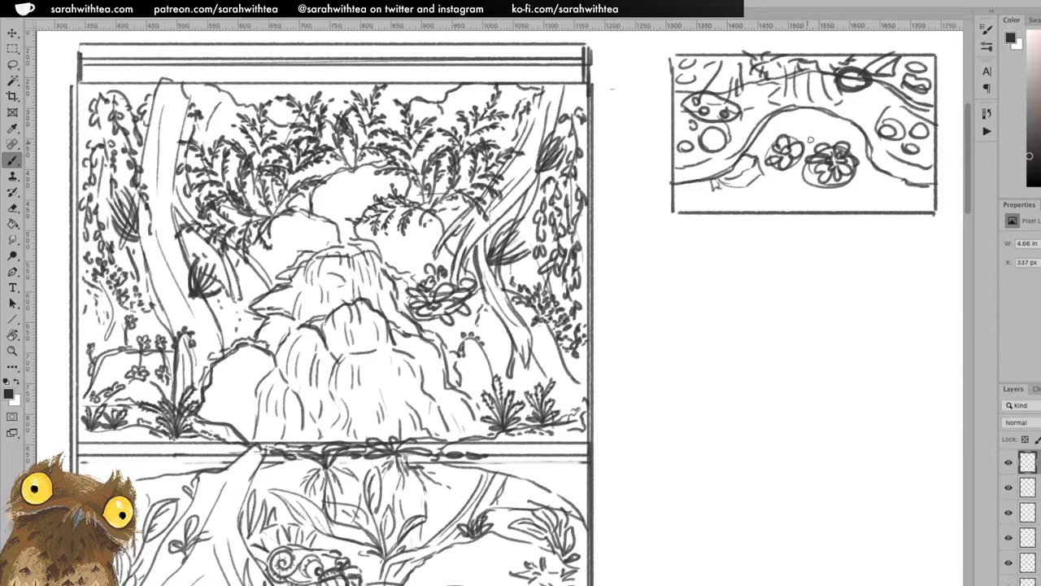
- Thicken the arched pool edge in the plan and draw a third, smaller floating plant just beneath it
left_click_drag(811, 118, 809, 132)
key("ctrl+z")
mouse_move(854, 121)
left_mouse_down()
mouse_move(774, 119)
mouse_move(769, 109)
mouse_move(803, 111)
left_mouse_up()
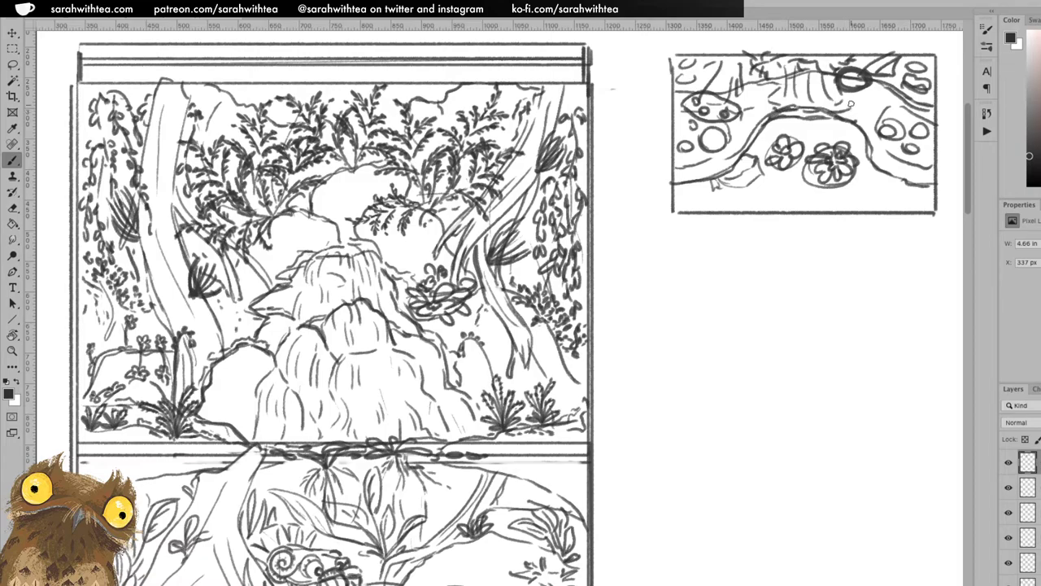
mouse_move(803, 131)
left_mouse_down()
mouse_move(830, 128)
mouse_move(809, 136)
mouse_move(823, 130)
mouse_move(813, 121)
mouse_move(812, 146)
left_mouse_up()
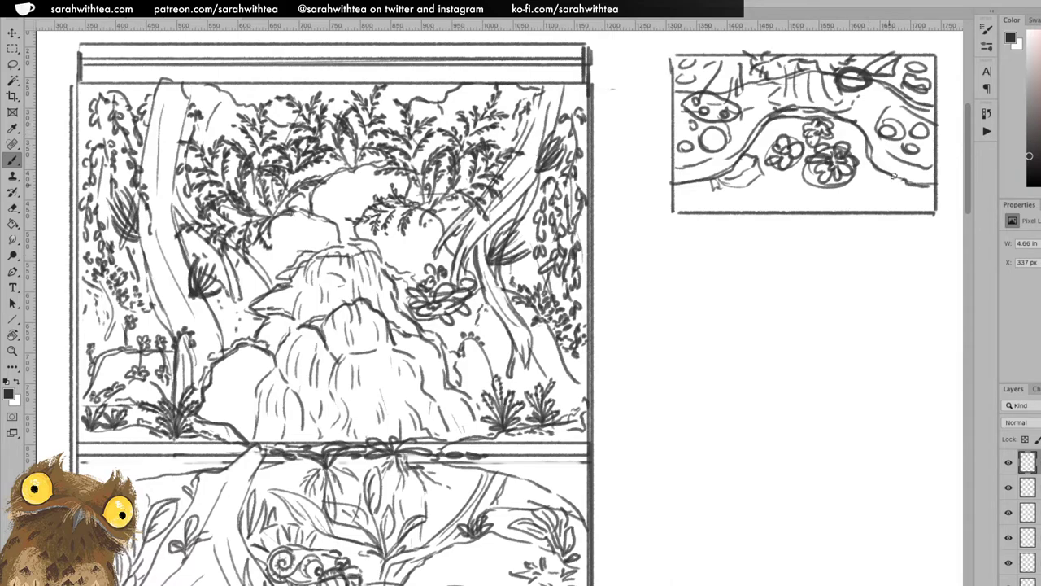
- Darken the lower bank edges in the plan and draw a small pebble cluster on each side of the pool
left_click_drag(884, 175, 935, 188)
mouse_move(675, 177)
left_mouse_down()
mouse_move(730, 172)
mouse_move(745, 196)
mouse_move(776, 183)
left_mouse_up()
left_click_drag(865, 197, 884, 198)
left_click(871, 186)
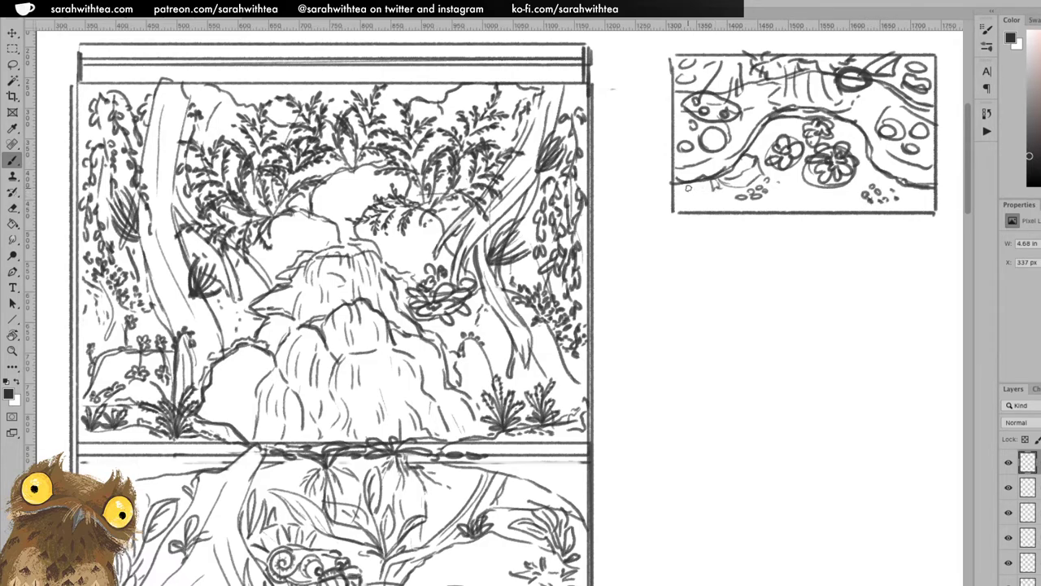
- Add light ripple lines around the plan's pool plants and banks, plus a second line along its front edge
left_click_drag(690, 192, 722, 194)
left_click_drag(859, 169, 912, 194)
mouse_move(759, 135)
left_mouse_down()
mouse_move(772, 171)
mouse_move(799, 166)
left_mouse_up()
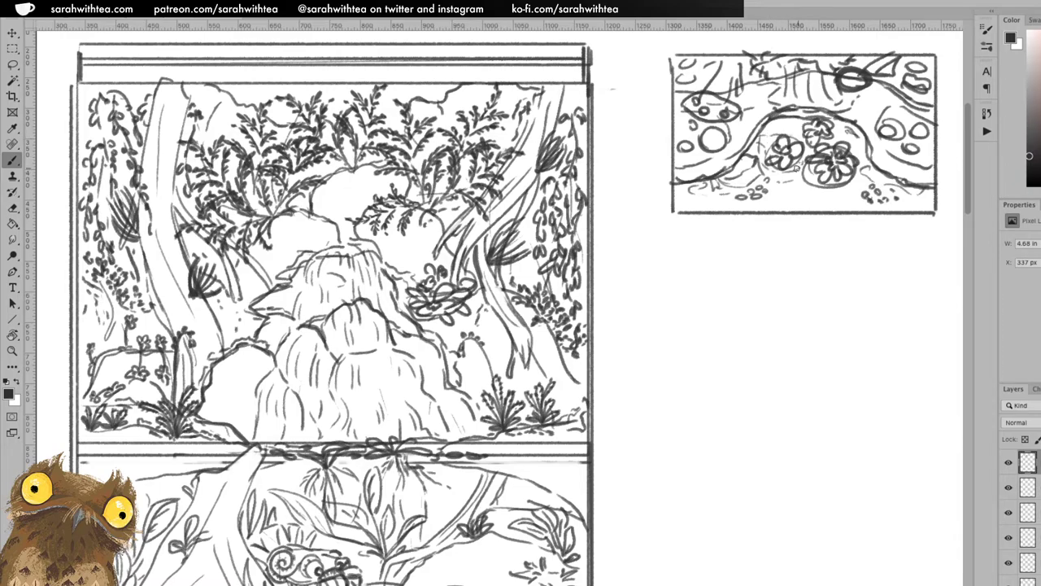
left_click_drag(677, 209, 927, 210)
key("ctrl+z")
left_click_drag(691, 208, 931, 210)
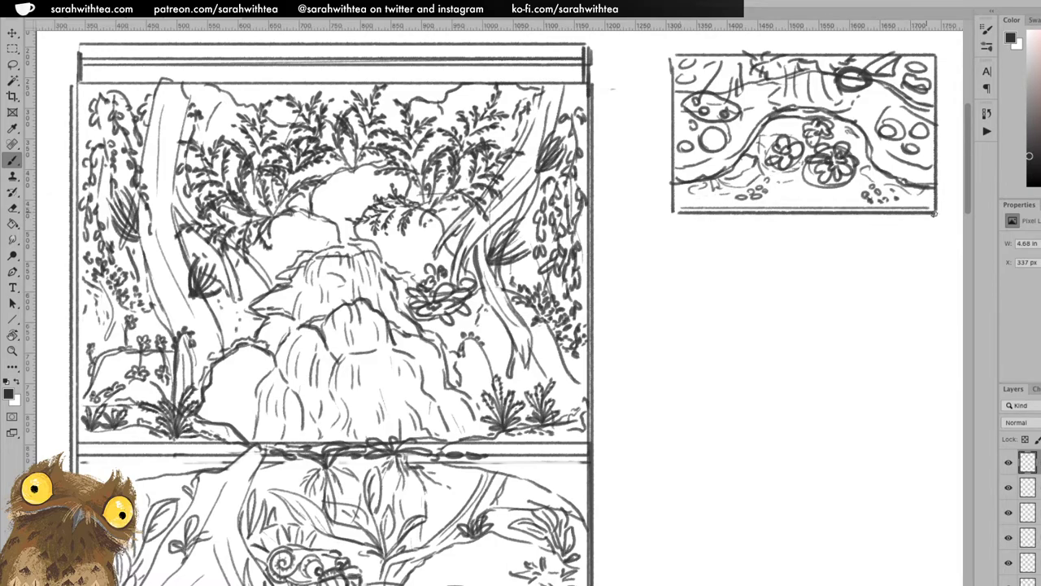
- Move the group with both axolotl sketches up beside the tank drawing, under the top-view plan
key("z")
left_click(742, 257, "alt")
left_click(720, 287, "alt")
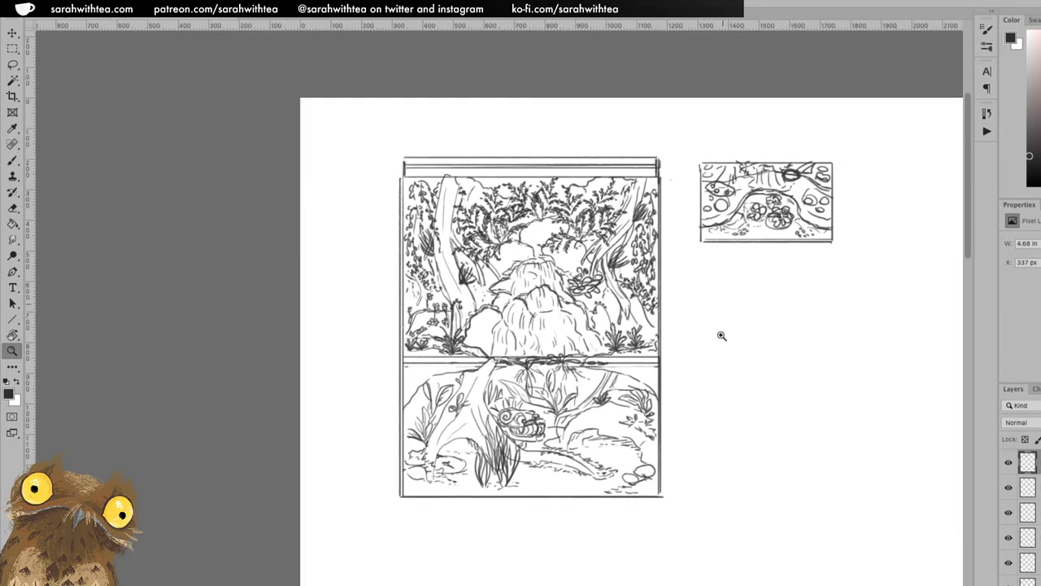
left_click(723, 352, "alt")
left_click(725, 350, "alt")
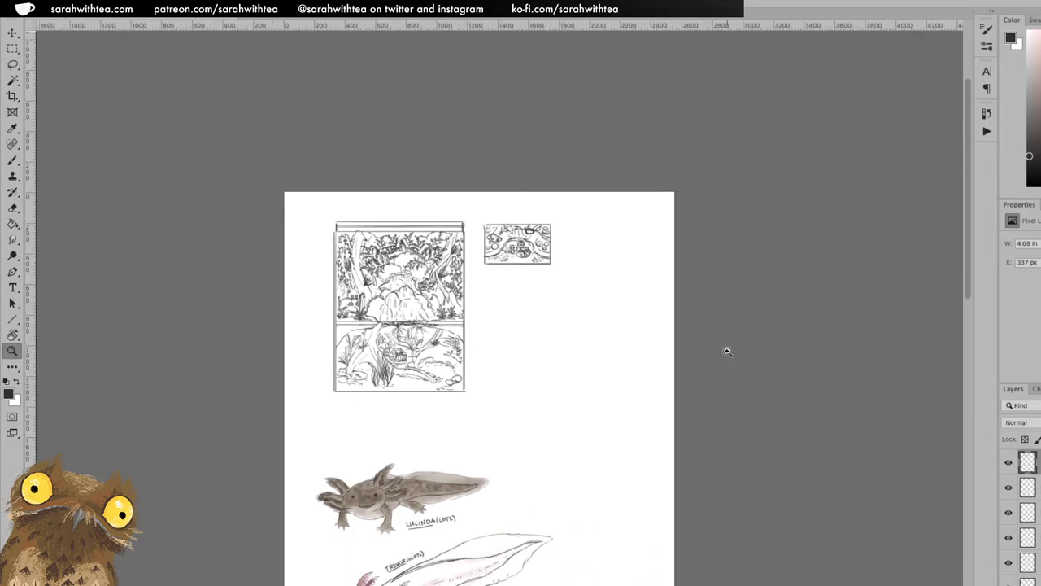
left_click_drag(593, 393, 621, 245)
key("ctrl+r")
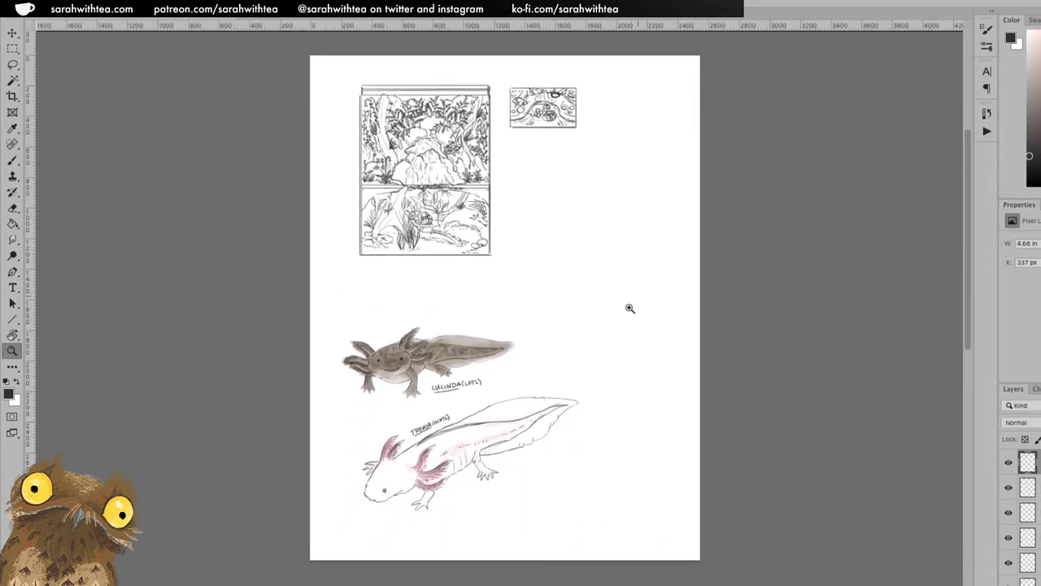
scroll(1020, 512, "down", 1)
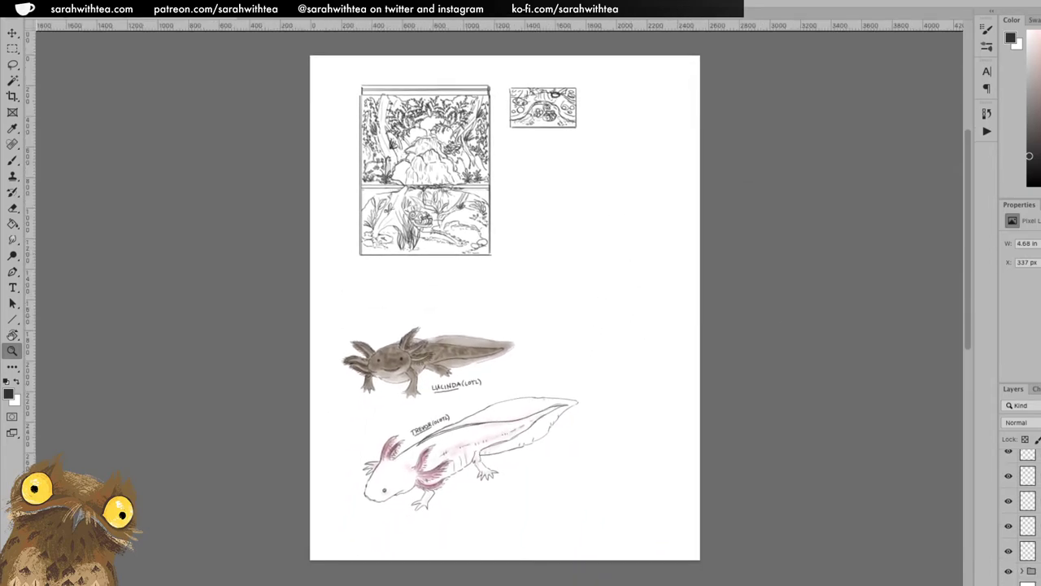
left_click(1027, 571)
key("v")
mouse_move(460, 466)
left_mouse_down()
mouse_move(600, 292)
mouse_move(591, 292)
mouse_move(610, 295)
mouse_move(610, 275)
left_mouse_up()
- Crop the canvas to about 2950 px wide and trim the empty area below the sketches
key("c")
mouse_move(697, 308)
left_mouse_down()
mouse_move(732, 292)
mouse_move(704, 304)
left_mouse_up()
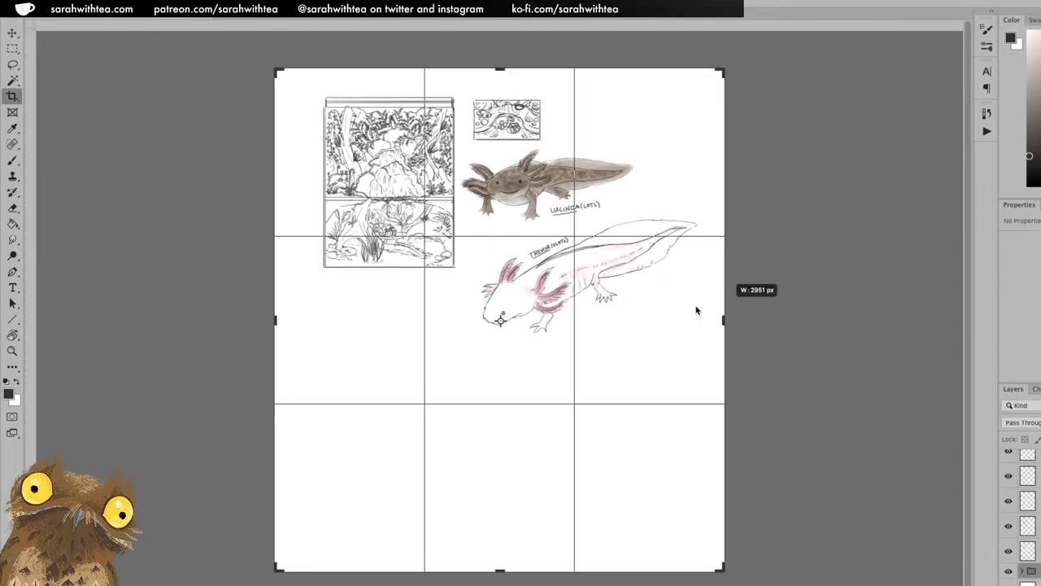
left_click_drag(500, 571, 502, 525)
key("Return")
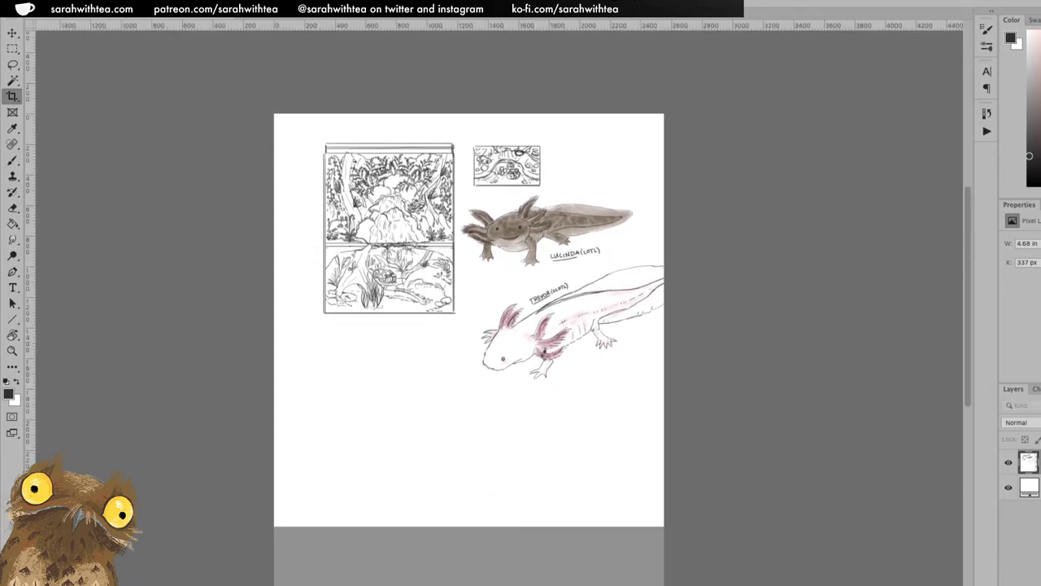
- Shift the group with both axolotl sketches slightly right and down, away from the tank drawing
key("v")
left_click_drag(597, 331, 607, 335)
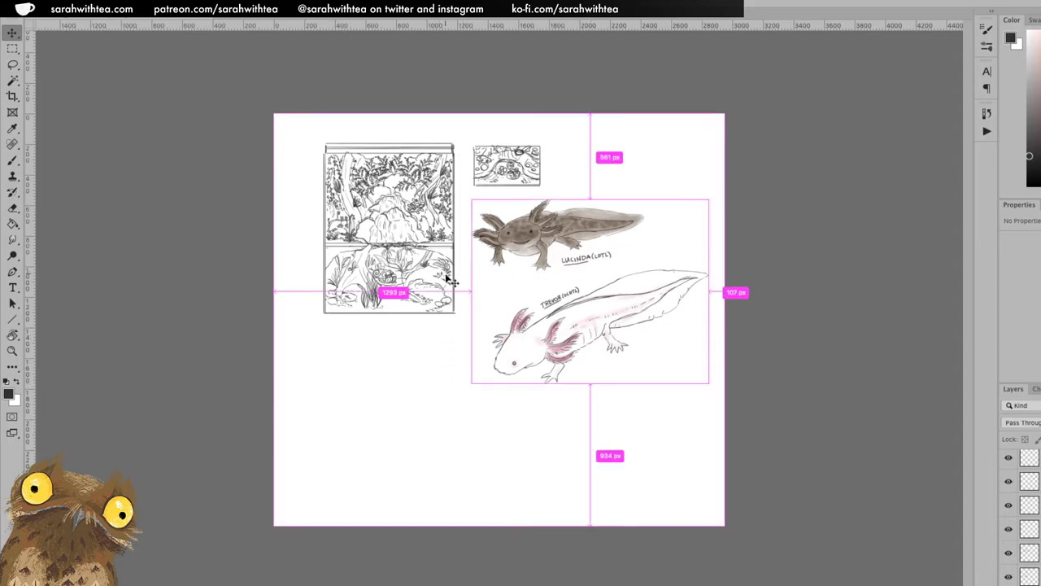
- Examine the waterfall tank drawing up close, including its underwater section, and check the overall page layout
key("z")
left_click(420, 266)
left_click(420, 266)
key("space")
left_click_drag(417, 264, 539, 366)
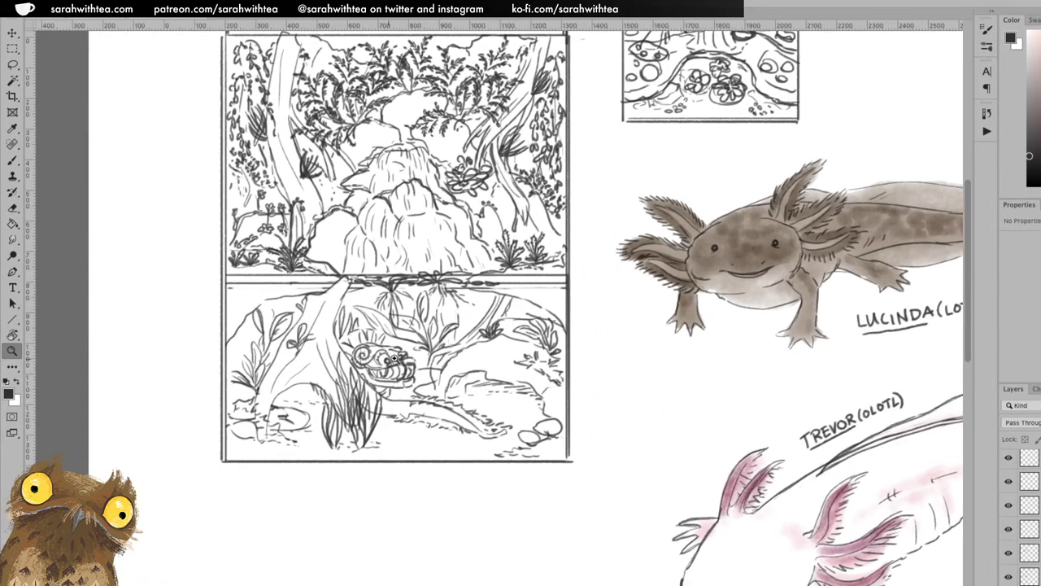
left_click(392, 363)
left_click_drag(401, 346, 411, 394)
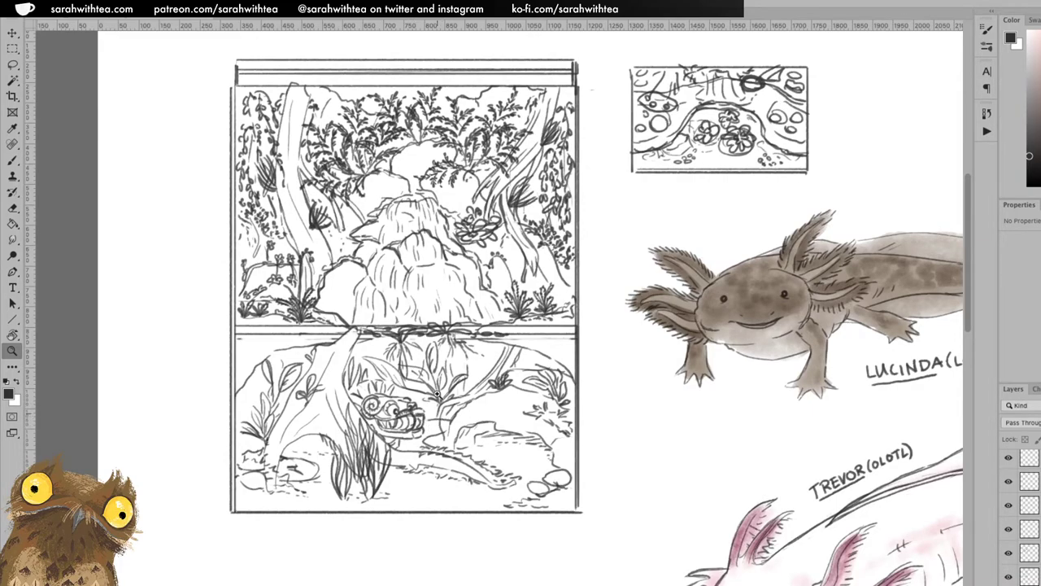
left_click(580, 353, "alt")
left_click(581, 353, "alt")
left_click(580, 354, "alt")
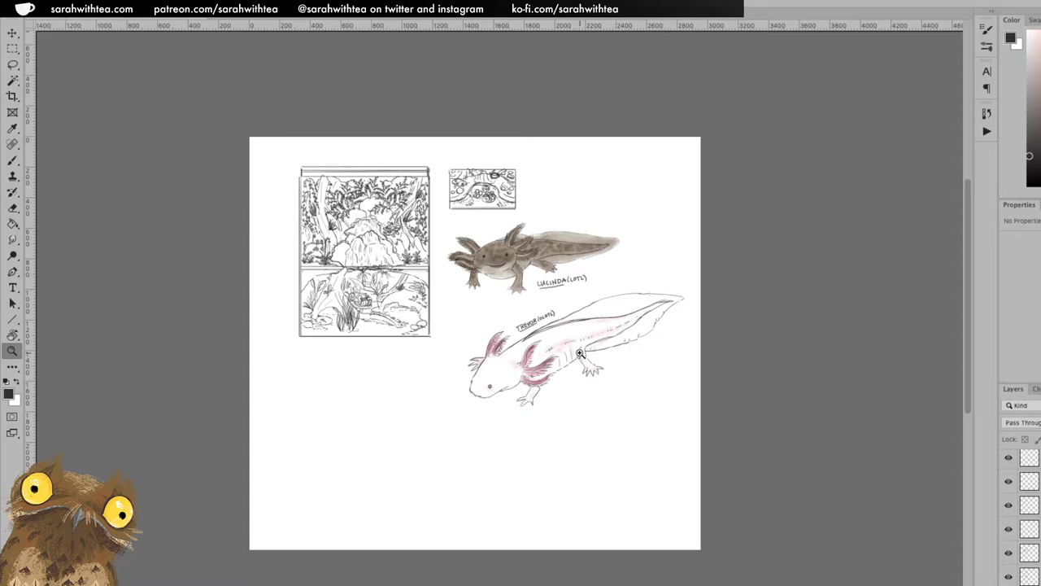
- Group the tank drawing and top-view plan layers, and move the group slightly left and up on the canvas
key("v")
left_click(439, 340)
left_click(1028, 575)
scroll(1021, 517, "up", 2)
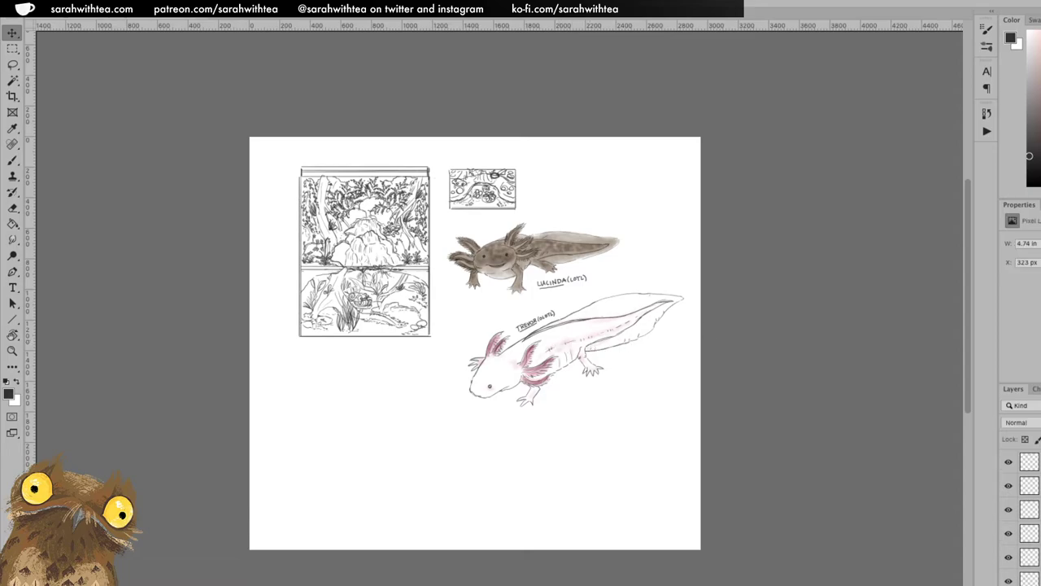
key("ctrl+g")
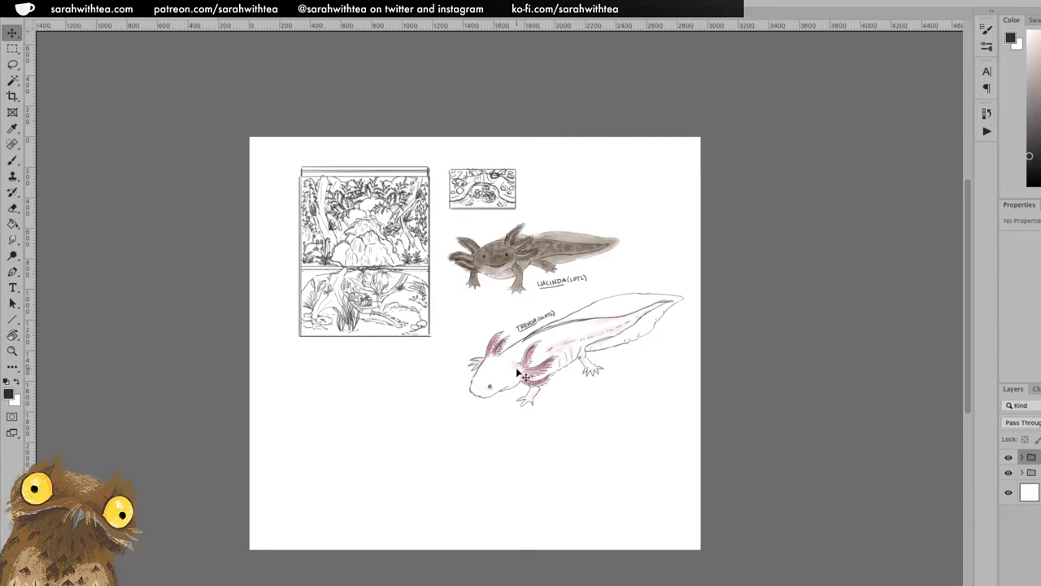
mouse_move(530, 376)
left_mouse_down()
mouse_move(530, 412)
mouse_move(516, 371)
left_mouse_up()
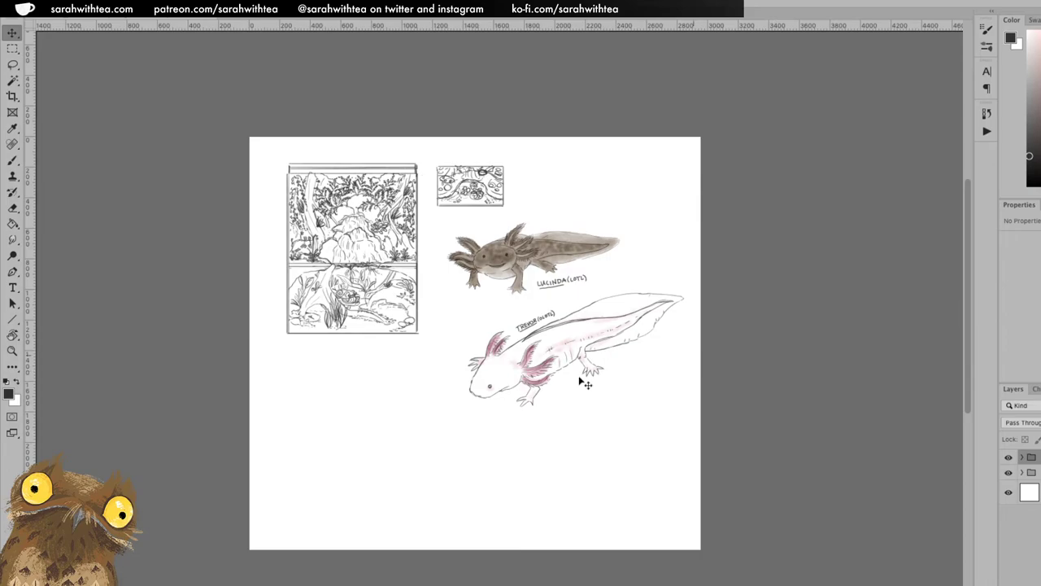
- Scale up the group with the tank drawing and top-view plan to nearly twice its size
left_click(559, 396)
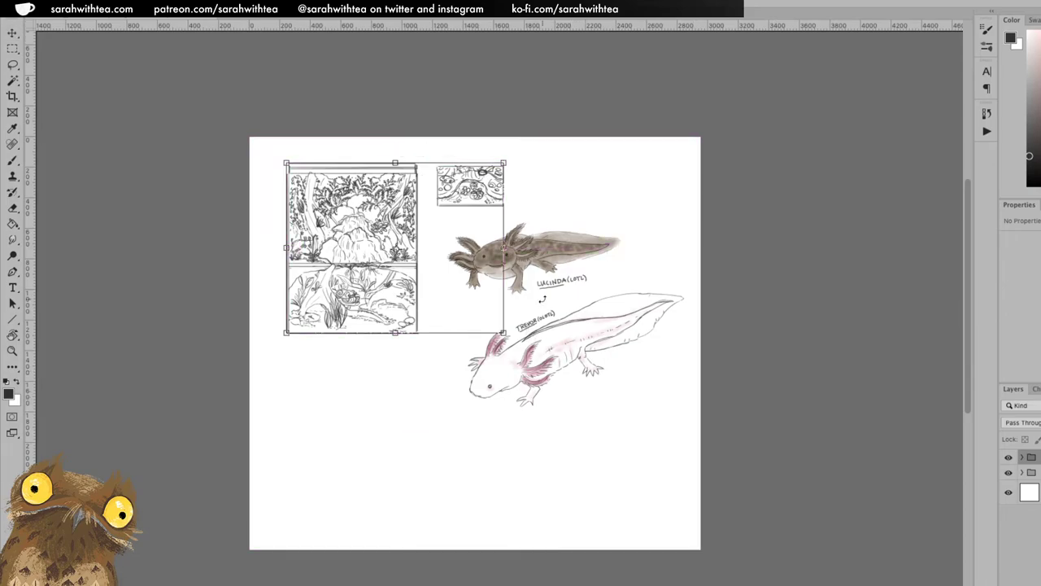
mouse_move(502, 332)
left_mouse_down()
mouse_move(600, 419)
mouse_move(641, 432)
mouse_move(695, 495)
mouse_move(693, 506)
mouse_move(667, 507)
mouse_move(611, 495)
mouse_move(672, 527)
mouse_move(507, 428)
mouse_move(504, 437)
mouse_move(621, 505)
mouse_move(642, 537)
left_mouse_up()
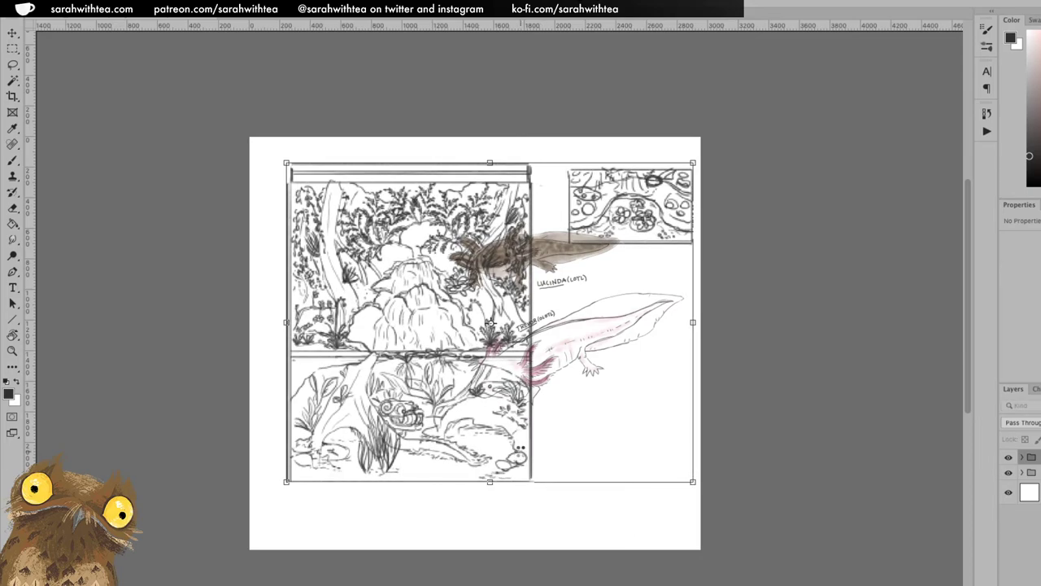
key("Return")
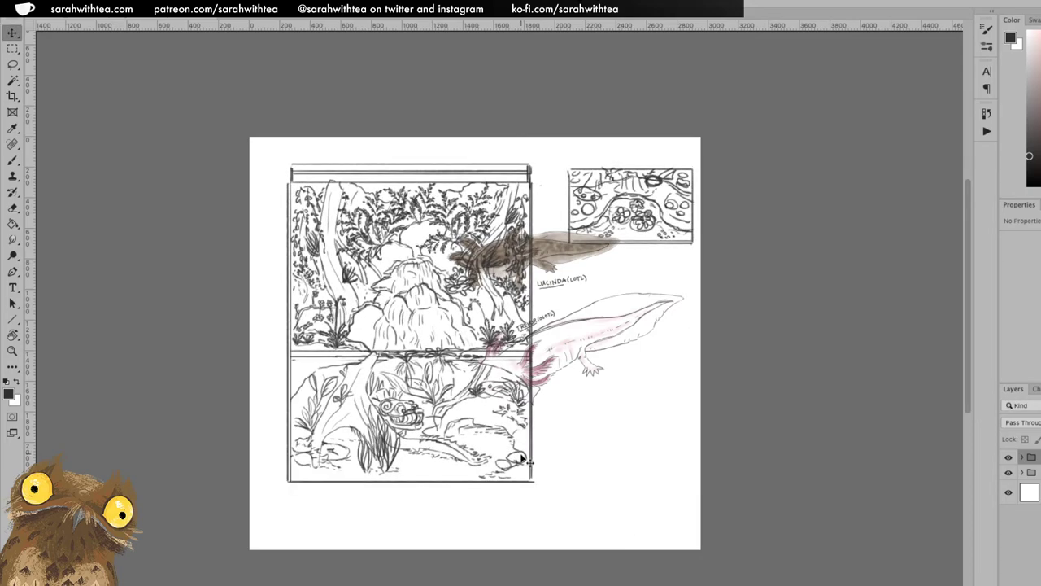
- Widen the canvas to about 4250 px, keeping its height
key("c")
left_click_drag(696, 343, 801, 343)
key("Return")
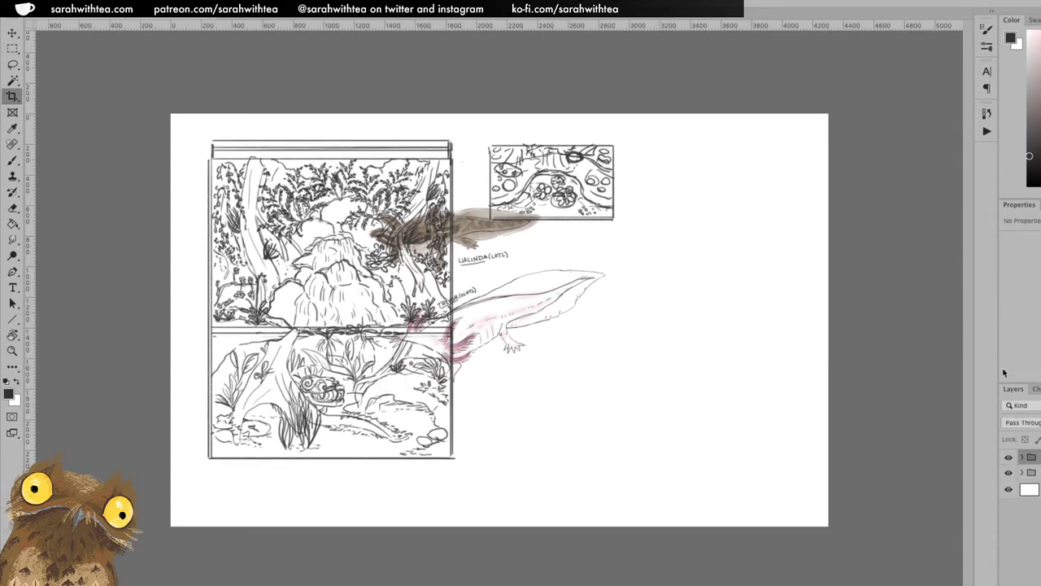
- Move the group with both axolotl sketches clear of the enlarged tank drawing, below the top-view plan
left_click(1009, 473)
left_click(1009, 473)
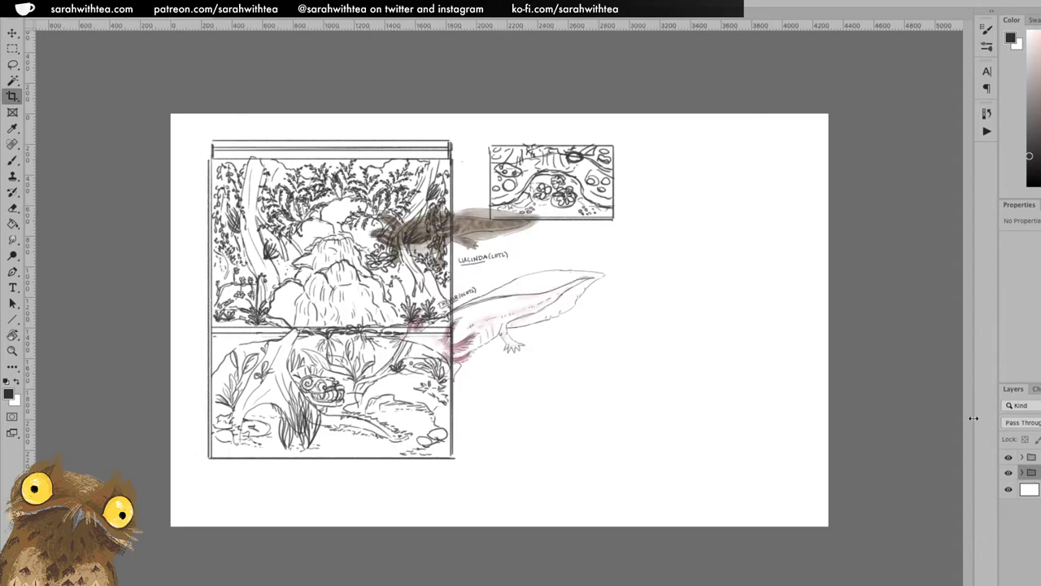
key("v")
mouse_move(504, 335)
left_mouse_down()
mouse_move(539, 360)
mouse_move(663, 389)
mouse_move(631, 395)
left_mouse_up()
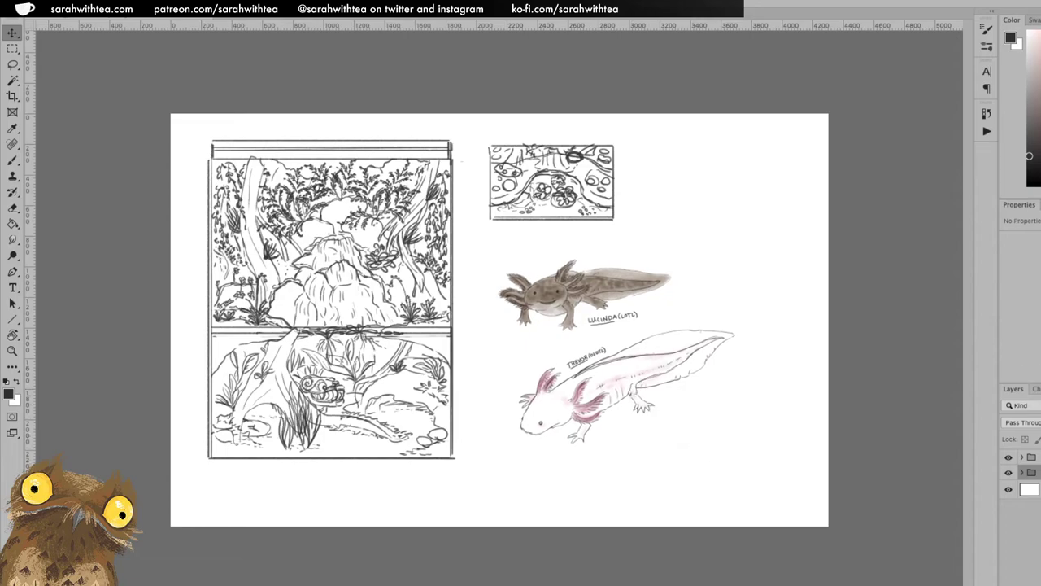
- Fade the tank drawing group to a faint guide by lowering its opacity, and add a new layer above it
left_click(1036, 456)
key("3")
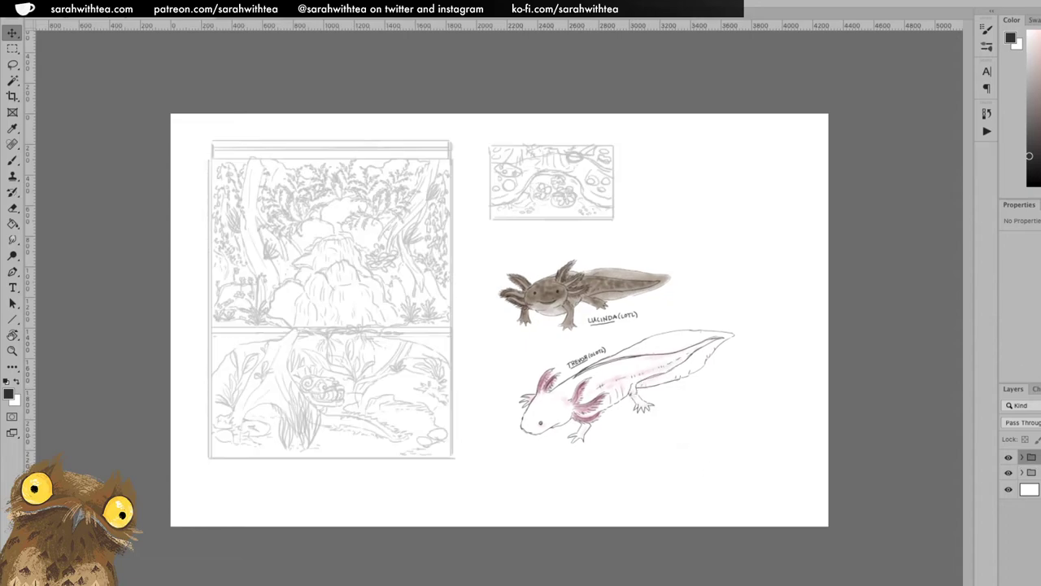
key("2")
key("1")
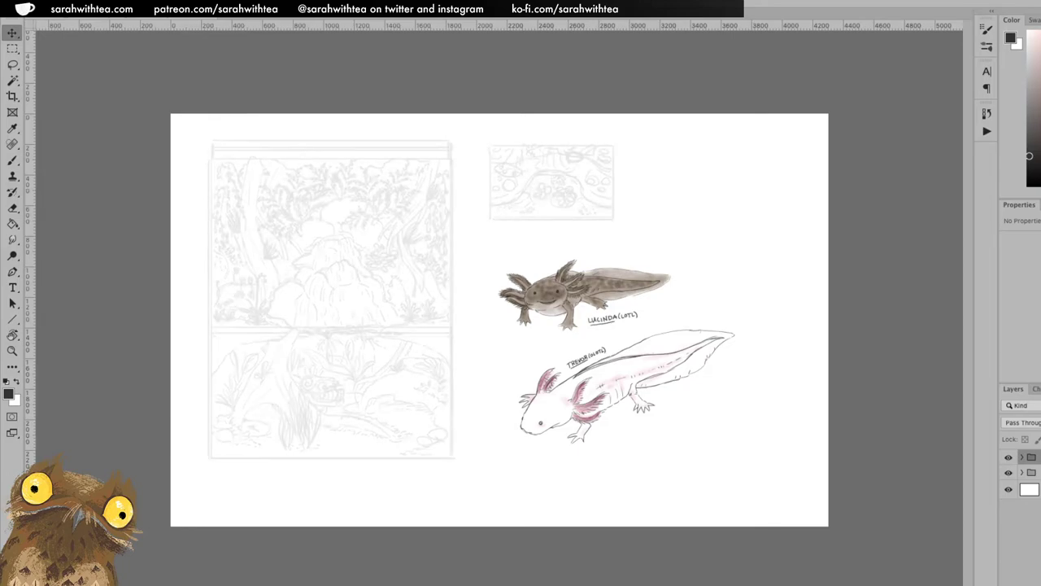
key("ctrl+shift+alt+n")
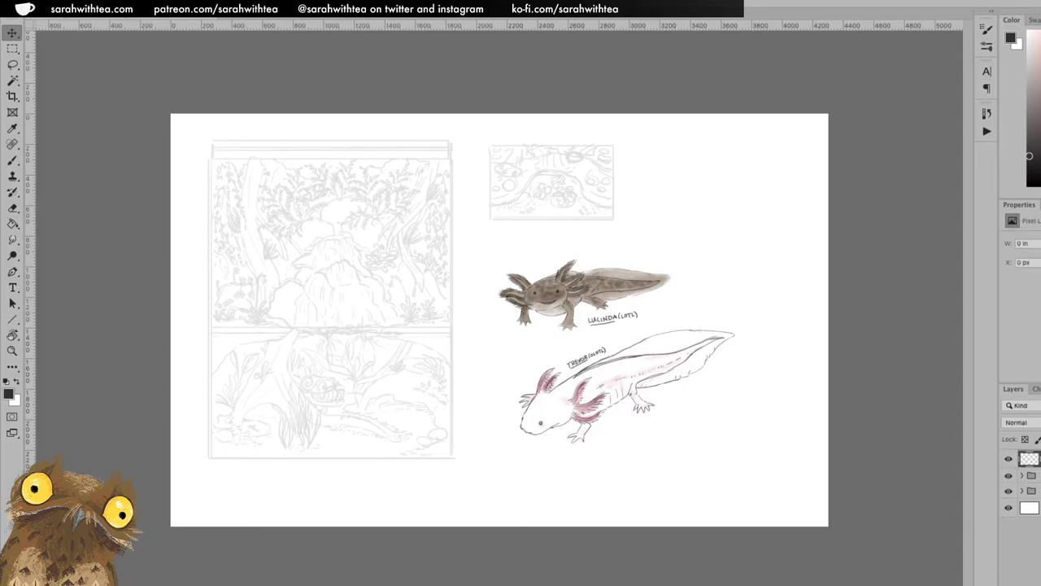
- Ink the right edge of the underwater driftwood trunk with the Brush, from its tip at the waterline toward the skull
key("z")
left_click(351, 311)
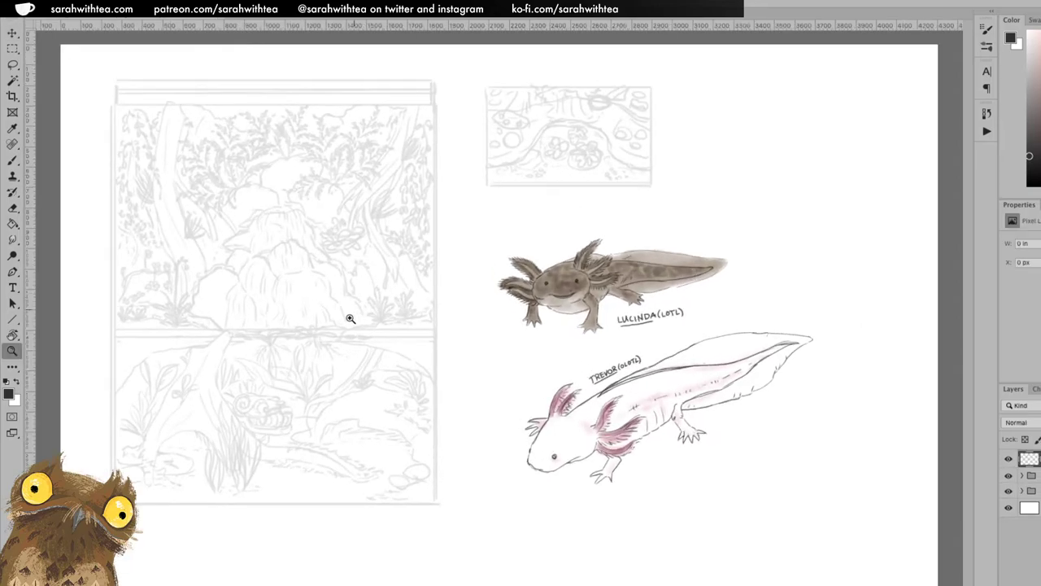
left_click(341, 314)
left_click_drag(336, 286, 483, 228)
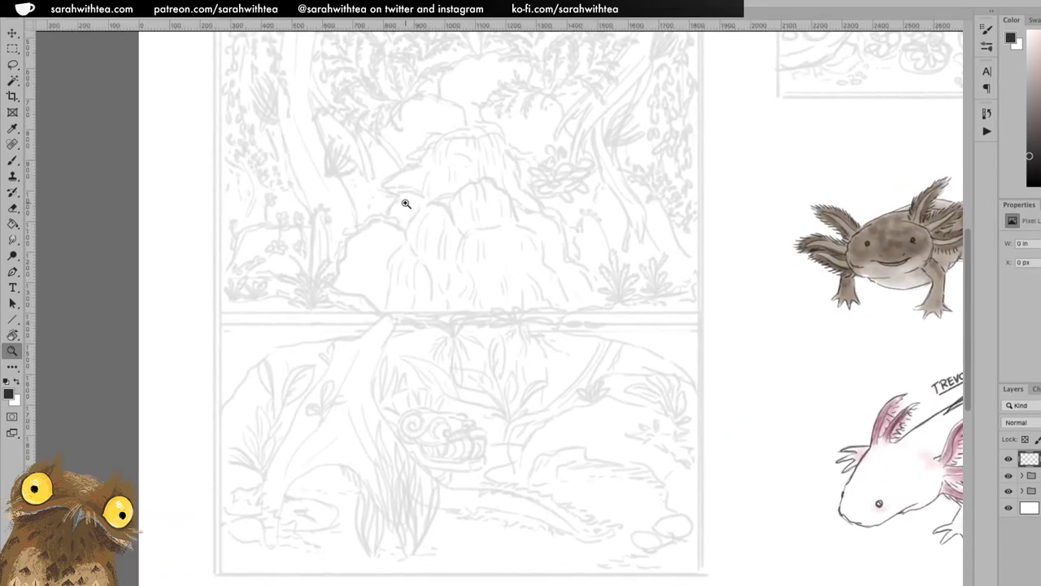
key("b")
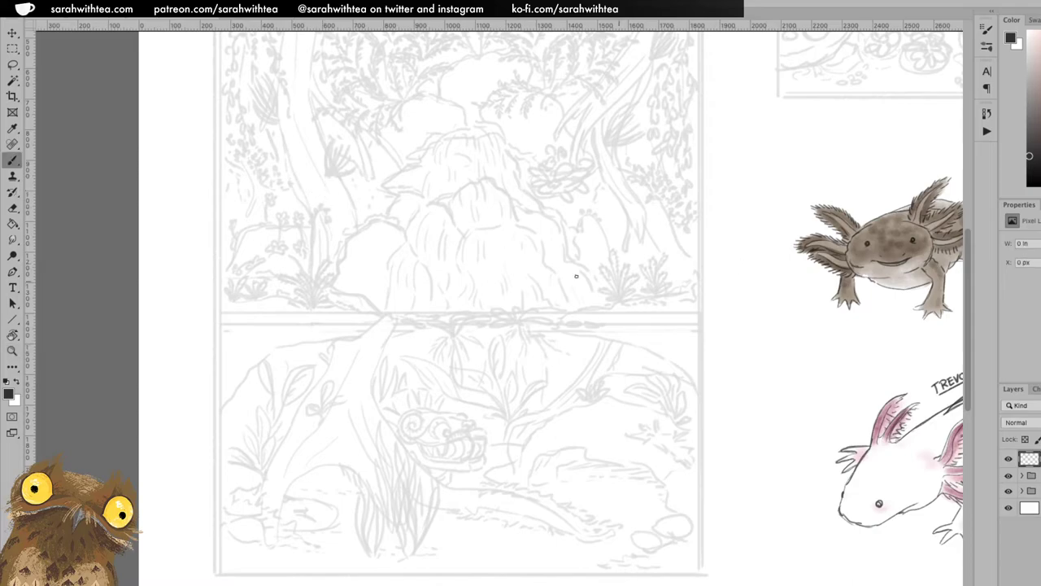
key("z")
left_click(423, 247)
left_click(493, 499)
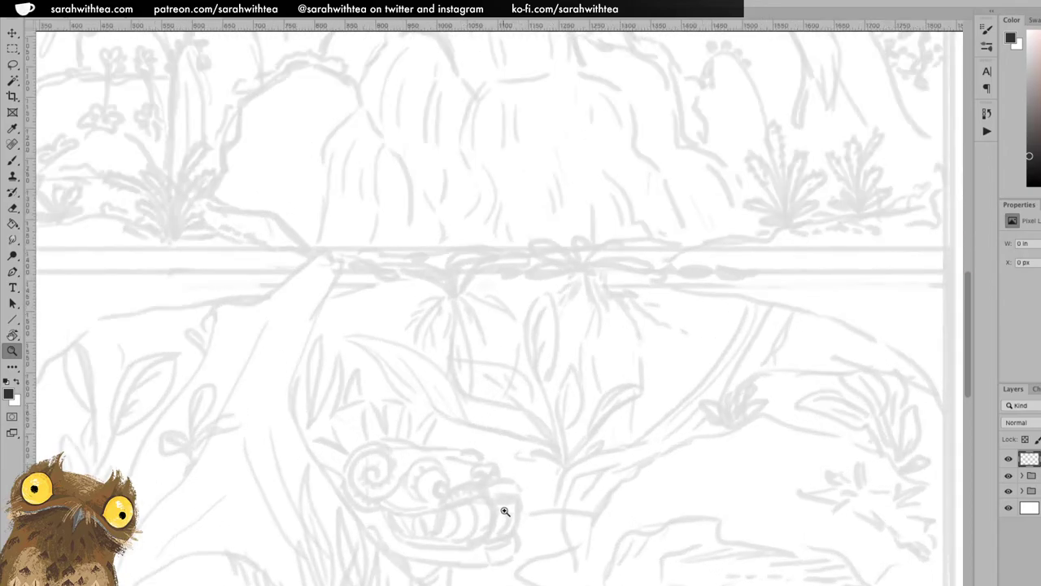
left_click_drag(535, 420, 532, 280)
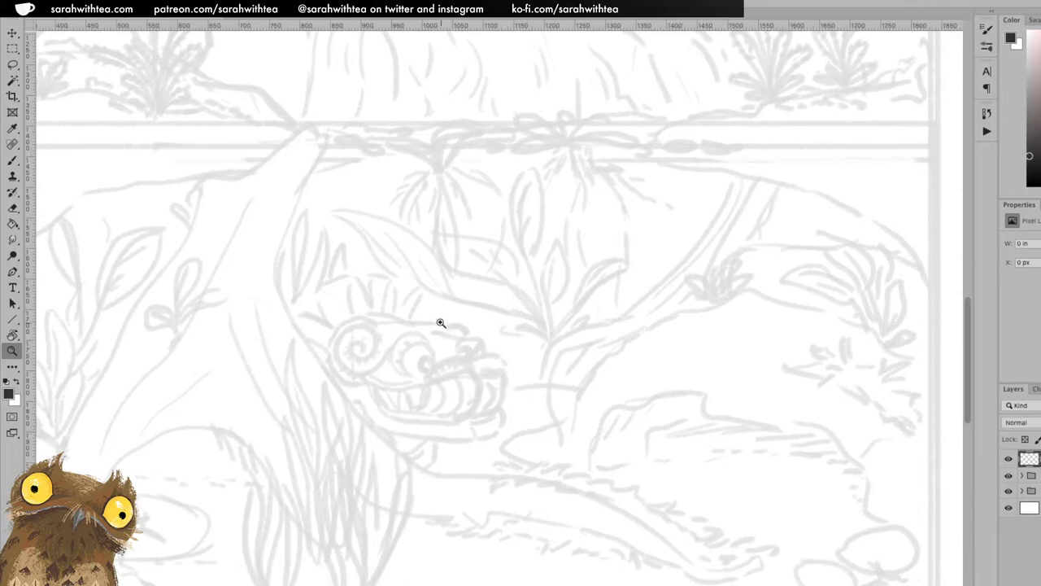
key("b")
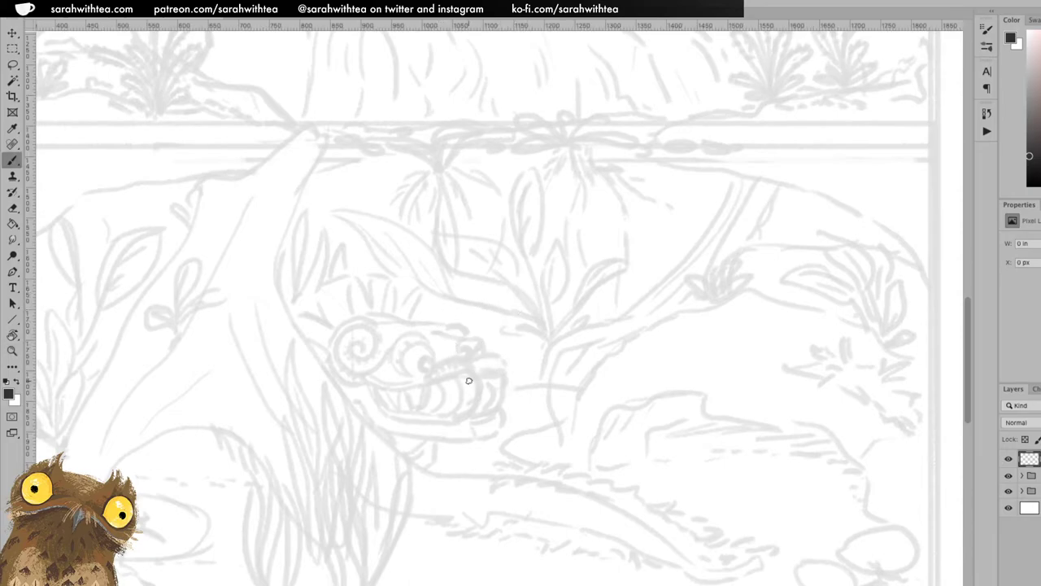
mouse_move(278, 278)
left_mouse_down()
mouse_move(286, 226)
mouse_move(326, 135)
mouse_move(314, 128)
left_mouse_up()
mouse_move(277, 275)
left_mouse_down()
mouse_move(286, 310)
mouse_move(273, 242)
left_mouse_up()
left_click_drag(284, 307, 373, 424)
key("ctrl+z")
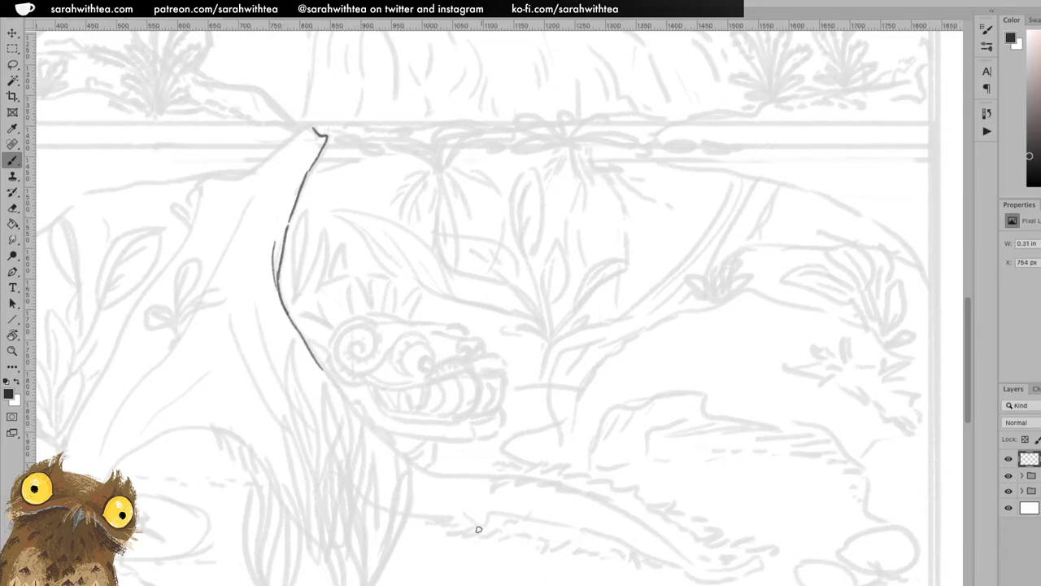
- Ink the small four-leaf plant growing on the driftwood trunk, tracing the faint sketch
left_click_drag(410, 287, 548, 255)
key("ctrl+r")
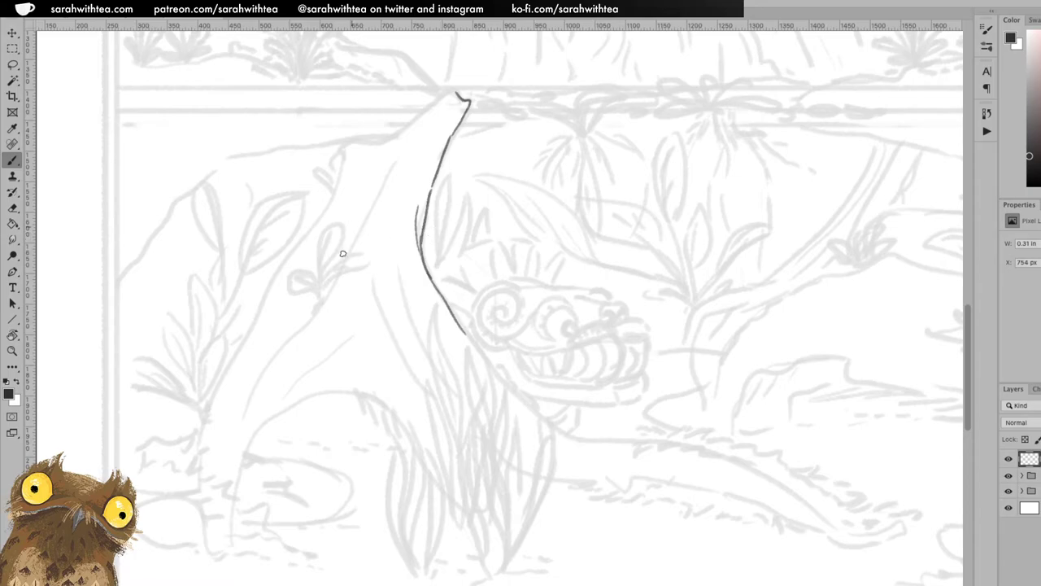
mouse_move(317, 296)
left_mouse_down()
mouse_move(286, 272)
mouse_move(320, 276)
mouse_move(322, 300)
mouse_move(331, 229)
mouse_move(322, 261)
mouse_move(302, 246)
mouse_move(316, 261)
left_mouse_up()
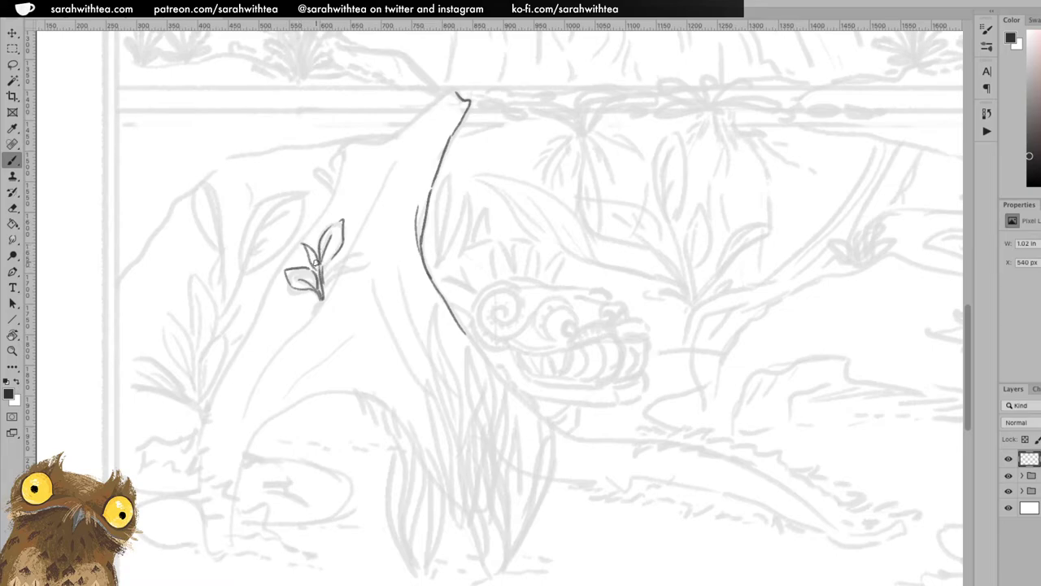
mouse_move(322, 296)
left_mouse_down()
mouse_move(361, 263)
mouse_move(337, 264)
mouse_move(367, 257)
mouse_move(374, 266)
mouse_move(336, 279)
left_mouse_up()
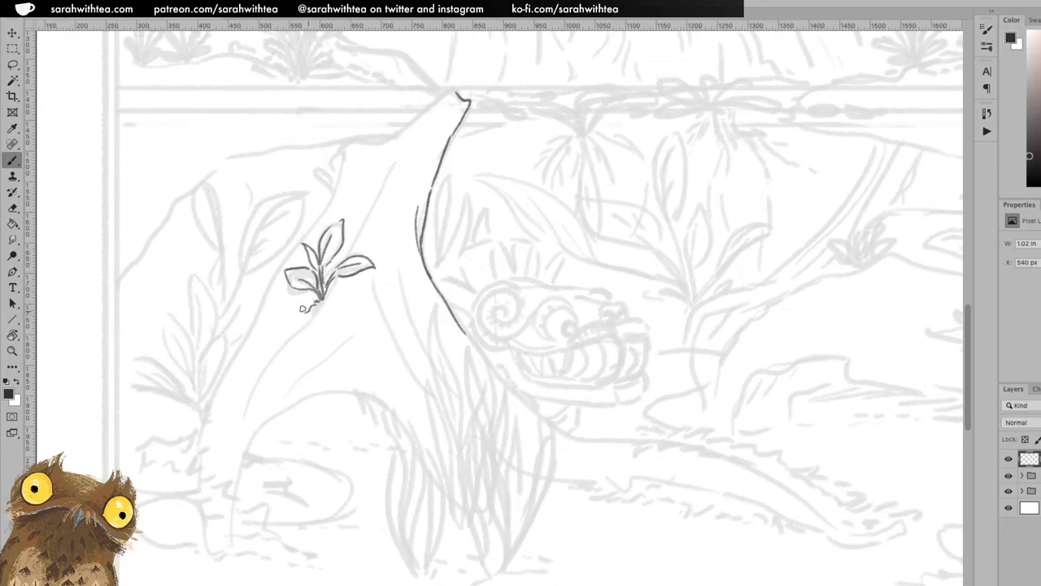
- Ink the moss below the small plant, the driftwood's upper outline and left root edge, and its wood-grain lines
mouse_move(319, 302)
left_mouse_down()
mouse_move(267, 344)
mouse_move(256, 377)
mouse_move(298, 328)
left_mouse_up()
left_click_drag(254, 376, 241, 424)
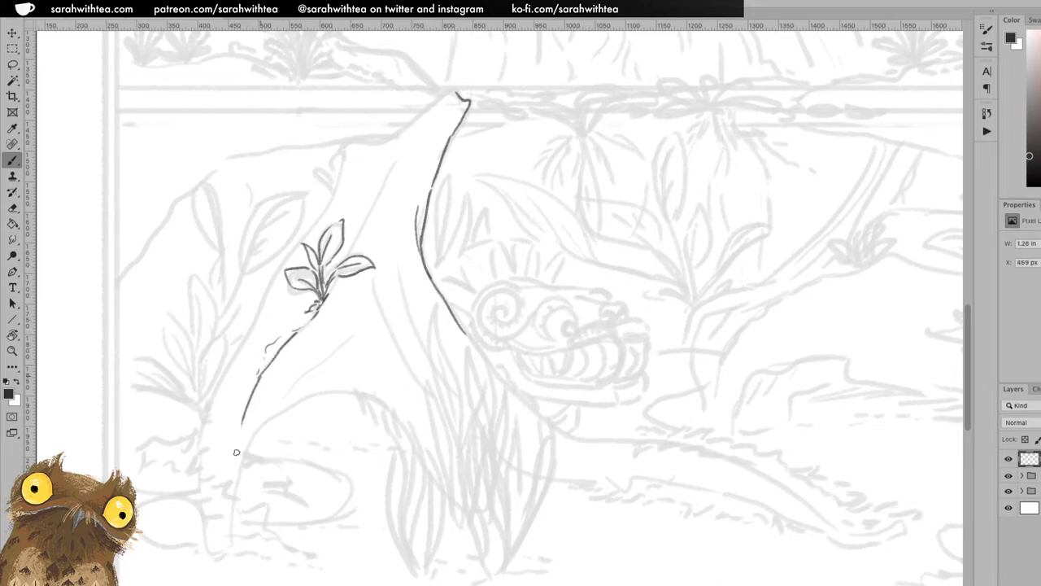
mouse_move(347, 257)
left_mouse_down()
mouse_move(391, 174)
mouse_move(384, 209)
left_mouse_up()
left_click_drag(412, 154, 429, 126)
left_click_drag(341, 152, 332, 198)
mouse_move(343, 151)
left_mouse_down()
mouse_move(386, 141)
mouse_move(455, 93)
mouse_move(396, 143)
left_mouse_up()
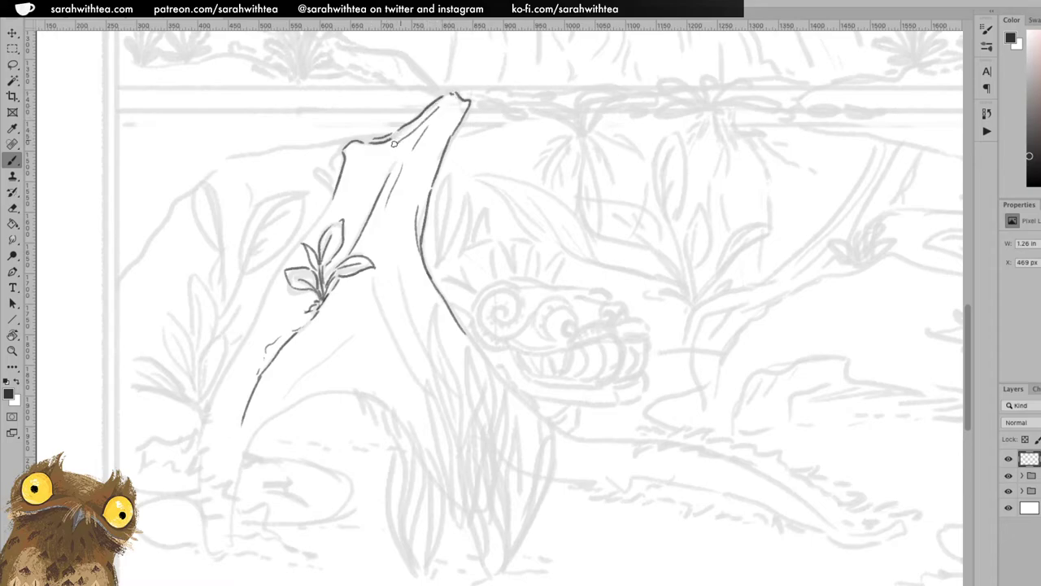
left_click_drag(382, 272, 413, 380)
mouse_move(275, 402)
left_mouse_down()
mouse_move(321, 366)
mouse_move(355, 320)
mouse_move(381, 381)
left_mouse_up()
left_click_drag(403, 291, 399, 247)
- Ink the moss tufts and the cluster of pointed leaves at the foot of the driftwood's left root
mouse_move(562, 377)
left_mouse_down()
mouse_move(567, 314)
mouse_move(664, 242)
mouse_move(679, 263)
left_mouse_up()
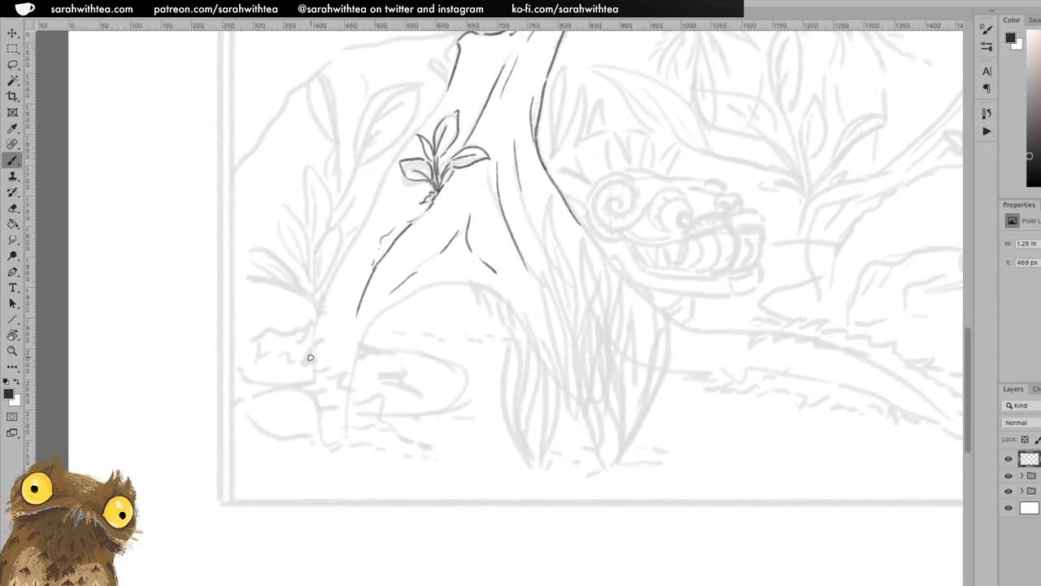
mouse_move(303, 360)
left_mouse_down()
mouse_move(330, 351)
mouse_move(347, 373)
mouse_move(334, 370)
left_mouse_up()
mouse_move(314, 331)
left_mouse_down()
mouse_move(296, 343)
mouse_move(319, 333)
mouse_move(316, 342)
mouse_move(327, 287)
mouse_move(248, 280)
mouse_move(314, 305)
mouse_move(264, 258)
mouse_move(275, 276)
mouse_move(244, 255)
mouse_move(278, 252)
mouse_move(321, 301)
mouse_move(321, 255)
left_mouse_up()
key("super+z")
mouse_move(318, 304)
left_mouse_down()
mouse_move(337, 226)
mouse_move(314, 282)
left_mouse_up()
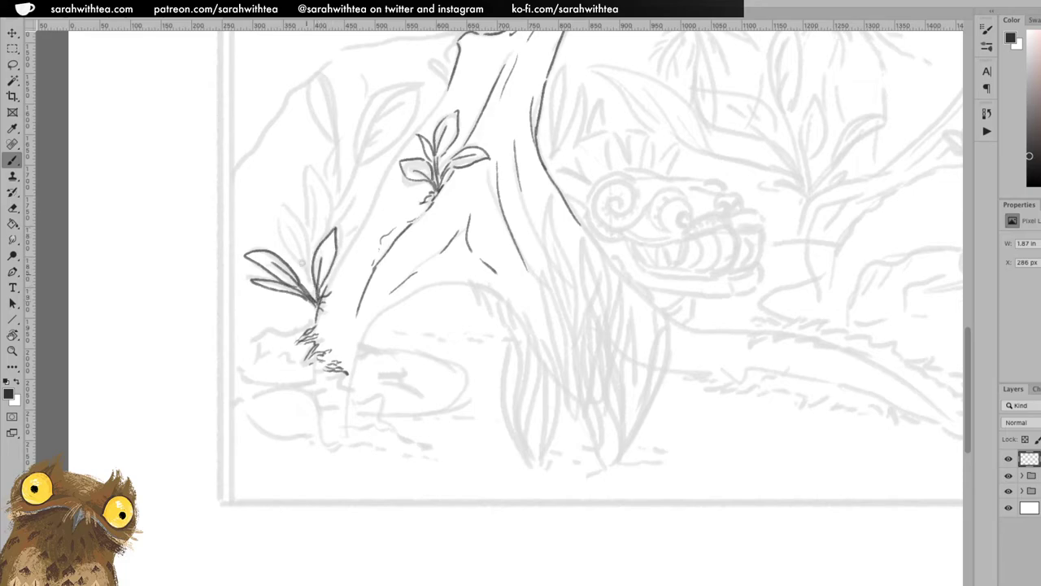
mouse_move(291, 229)
left_mouse_down()
mouse_move(316, 300)
mouse_move(301, 247)
mouse_move(279, 218)
mouse_move(291, 208)
mouse_move(307, 254)
mouse_move(315, 190)
mouse_move(310, 255)
left_mouse_up()
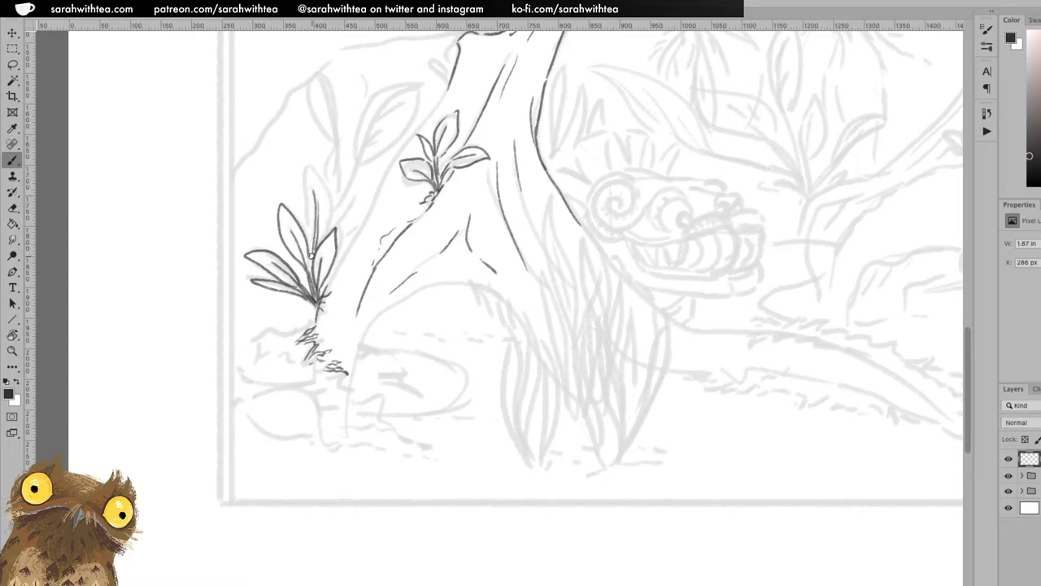
mouse_move(308, 189)
left_mouse_down()
mouse_move(312, 174)
mouse_move(328, 231)
left_mouse_up()
left_click_drag(328, 193, 322, 240)
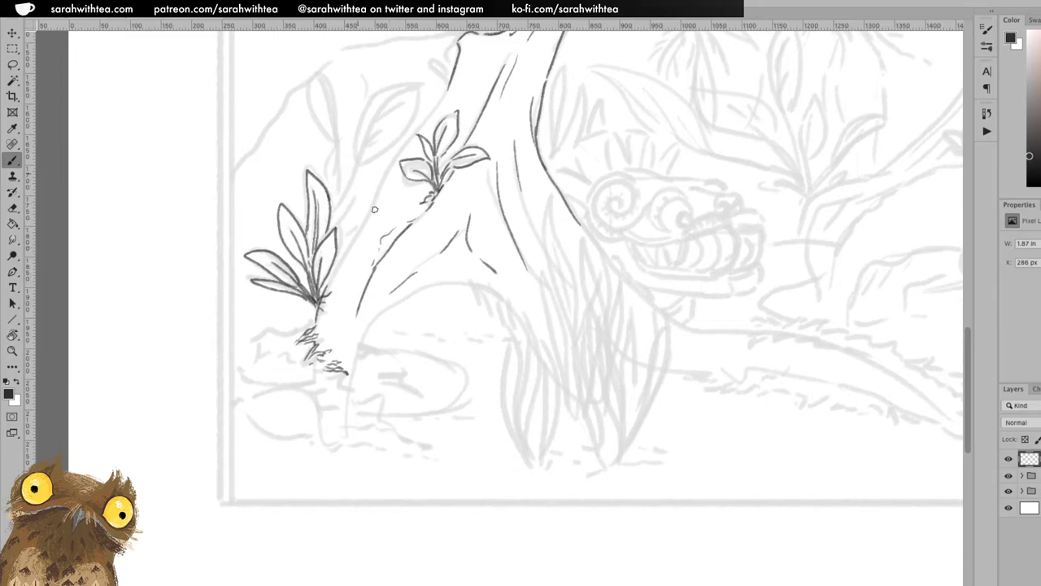
- Ink the driftwood's outer left edge, and add moss tufts and small pebbles around the base of its left root
left_click_drag(324, 291, 445, 93)
left_click_drag(334, 370, 364, 393)
mouse_move(359, 393)
left_mouse_down()
mouse_move(344, 388)
mouse_move(379, 397)
mouse_move(371, 403)
mouse_move(397, 427)
left_mouse_up()
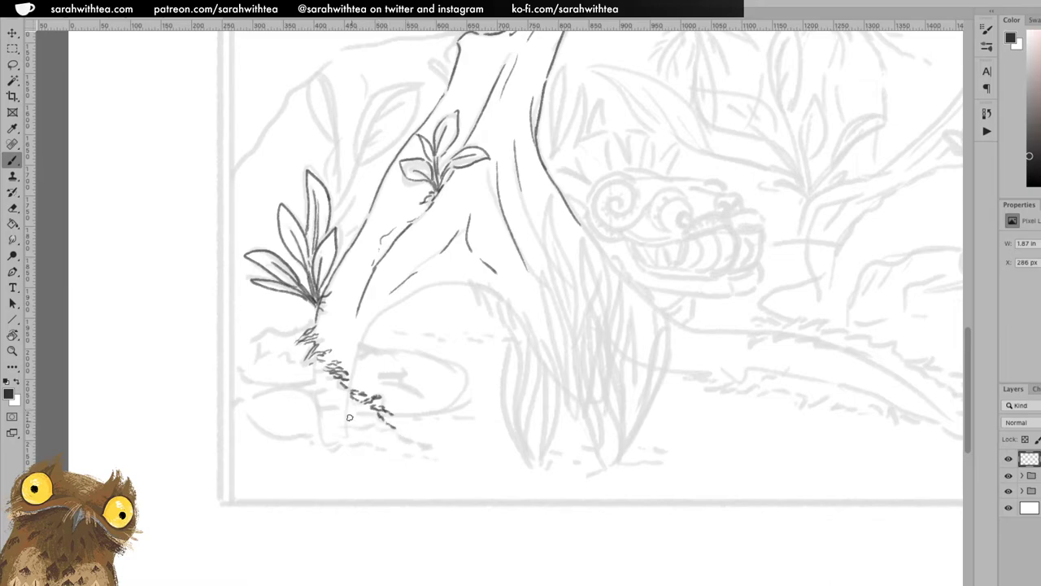
mouse_move(347, 399)
left_mouse_down()
mouse_move(348, 437)
mouse_move(329, 442)
mouse_move(379, 447)
mouse_move(428, 463)
left_mouse_up()
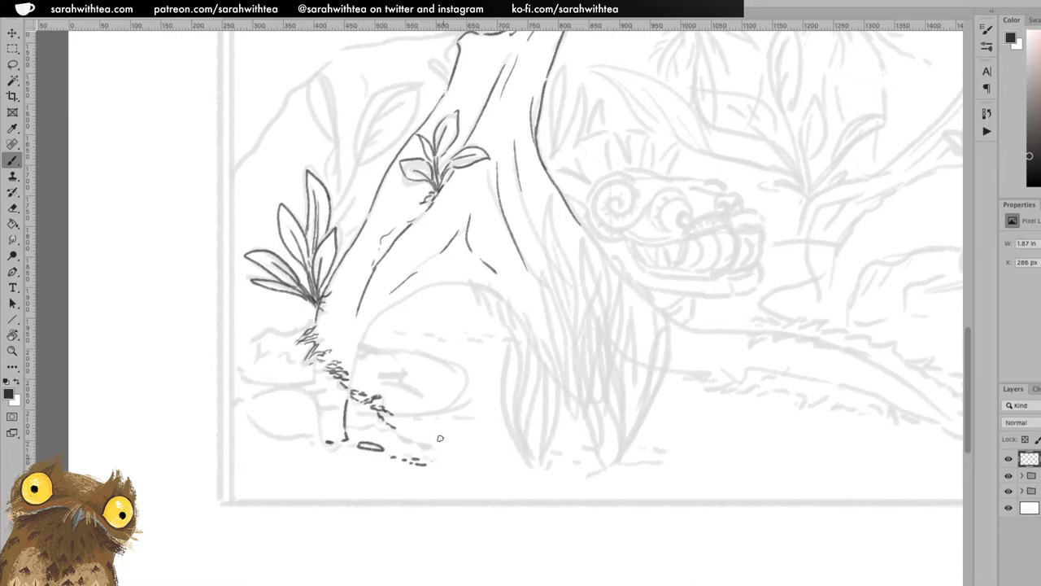
mouse_move(391, 425)
left_mouse_down()
mouse_move(365, 414)
mouse_move(346, 430)
mouse_move(357, 439)
mouse_move(351, 426)
mouse_move(377, 431)
left_mouse_up()
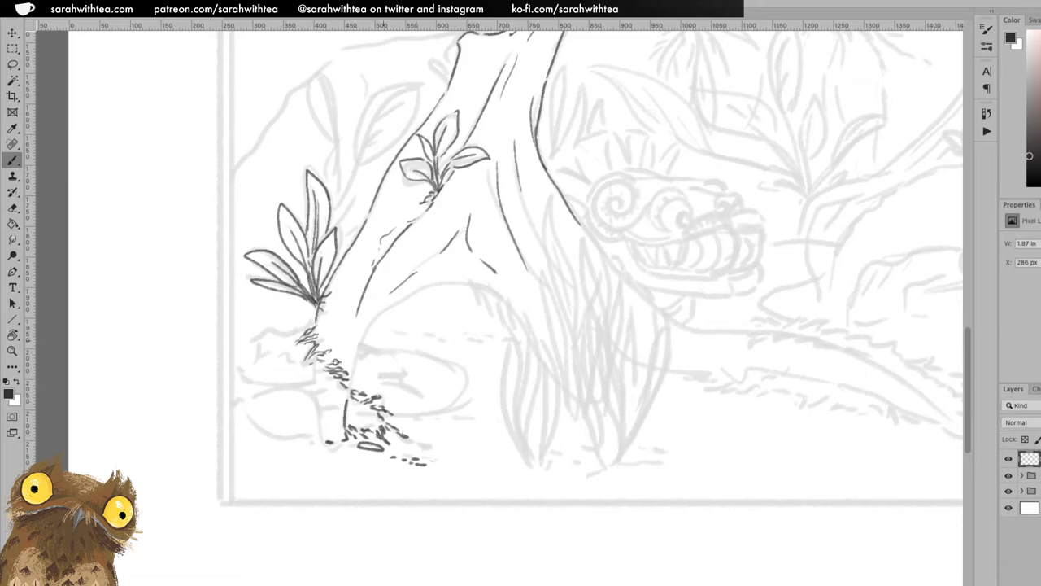
mouse_move(311, 391)
left_mouse_down()
mouse_move(329, 386)
mouse_move(317, 395)
mouse_move(324, 409)
left_mouse_up()
mouse_move(329, 420)
left_mouse_down()
mouse_move(319, 416)
mouse_move(322, 431)
left_mouse_up()
- Ink the mossy mound in the tank's lower-left corner and two rounded stones below it
mouse_move(241, 353)
left_mouse_down()
mouse_move(243, 333)
mouse_move(250, 350)
mouse_move(257, 329)
mouse_move(260, 340)
mouse_move(281, 334)
left_mouse_up()
left_click_drag(274, 340, 307, 325)
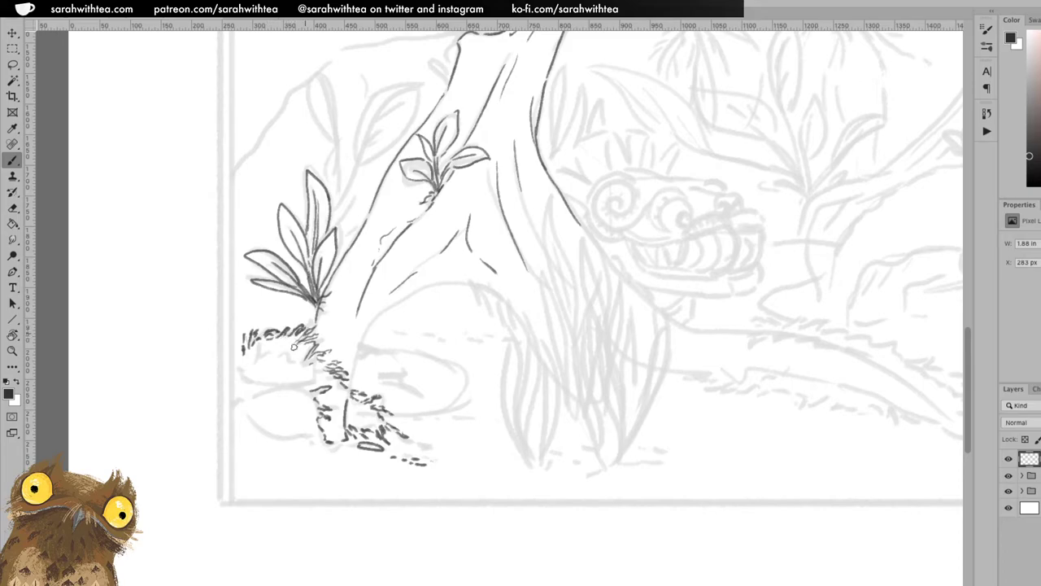
mouse_move(260, 356)
left_mouse_down()
mouse_move(272, 344)
mouse_move(276, 364)
mouse_move(303, 355)
mouse_move(291, 362)
left_mouse_up()
mouse_move(243, 411)
left_mouse_down()
mouse_move(259, 393)
mouse_move(291, 394)
mouse_move(310, 432)
mouse_move(275, 434)
mouse_move(244, 409)
mouse_move(244, 389)
left_mouse_up()
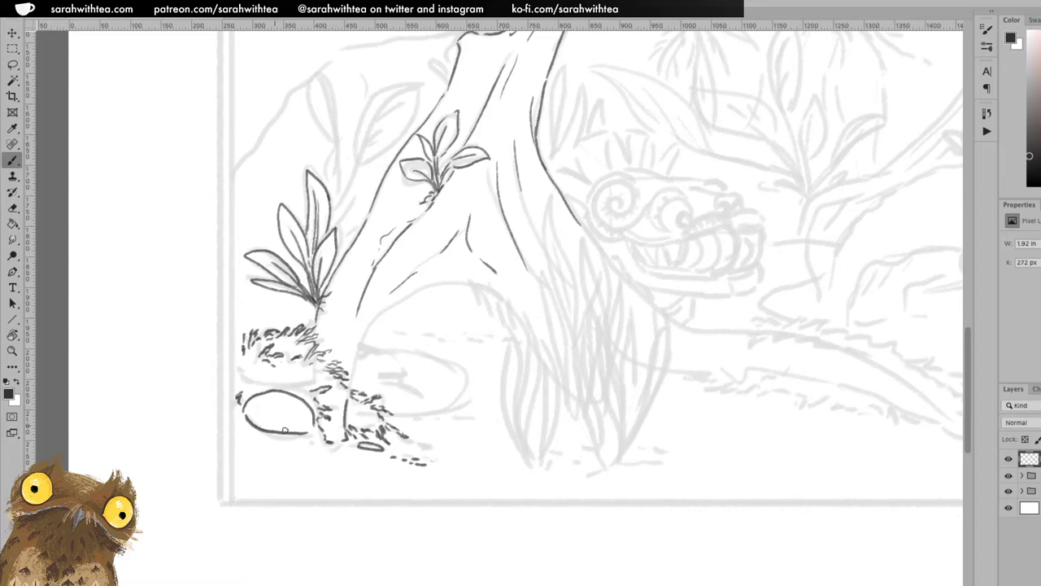
left_click_drag(239, 371, 306, 382)
mouse_move(308, 436)
left_mouse_down()
mouse_move(277, 464)
mouse_move(317, 451)
mouse_move(311, 433)
left_mouse_up()
left_click_drag(249, 441, 265, 440)
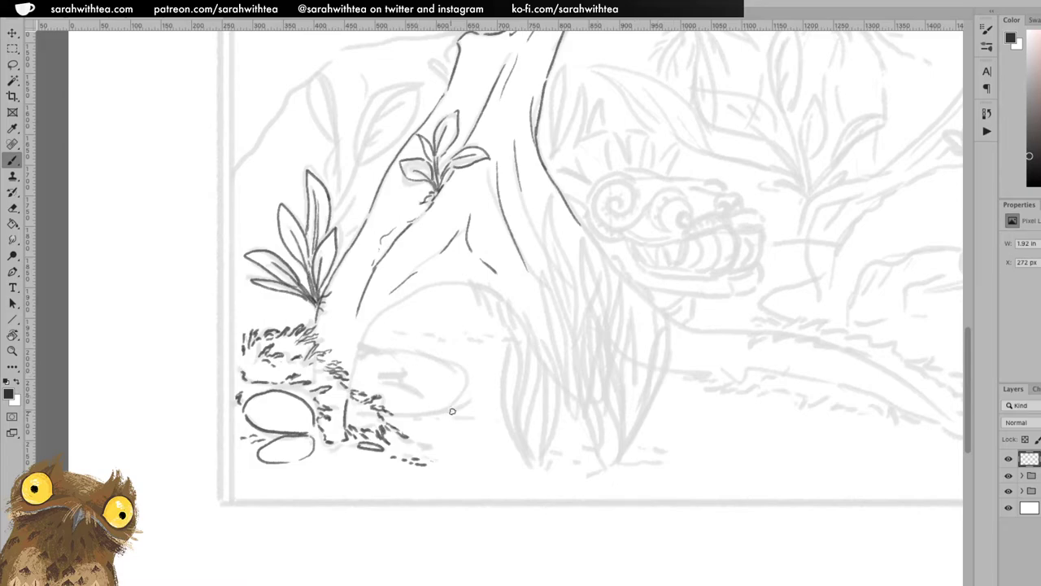
- Ink the underside of the driftwood arch and the rounded stones with gravel marks seen beneath it
mouse_move(362, 358)
left_mouse_down()
mouse_move(370, 353)
mouse_move(372, 366)
mouse_move(376, 319)
mouse_move(420, 289)
left_mouse_up()
mouse_move(365, 345)
left_mouse_down()
mouse_move(427, 357)
mouse_move(454, 390)
mouse_move(392, 413)
left_mouse_up()
left_click_drag(452, 382, 443, 408)
mouse_move(454, 407)
left_mouse_down()
mouse_move(474, 407)
mouse_move(463, 397)
left_mouse_up()
left_click_drag(467, 396, 474, 396)
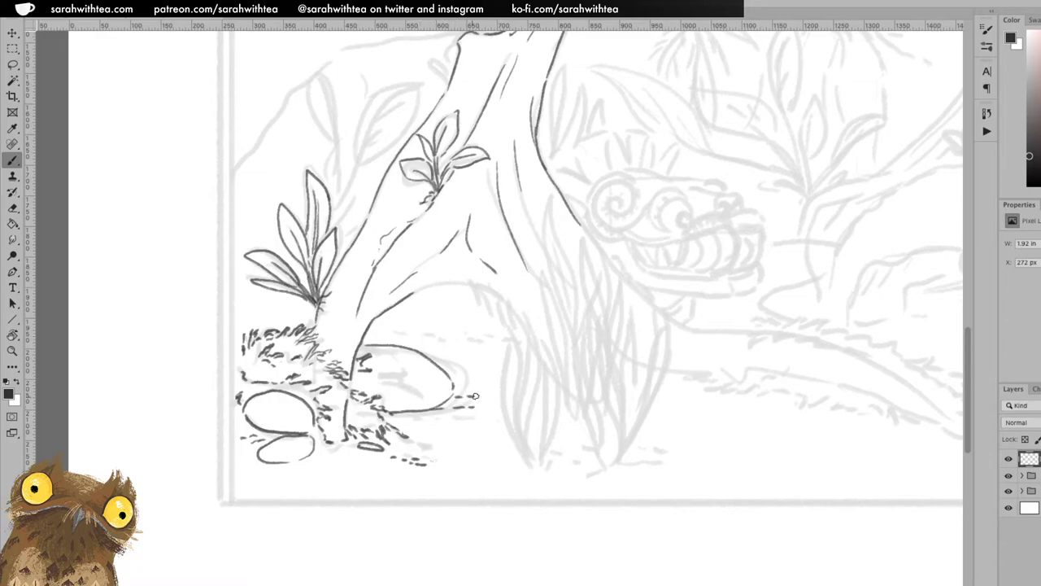
mouse_move(446, 363)
left_mouse_down()
mouse_move(480, 369)
mouse_move(447, 370)
left_mouse_up()
left_click_drag(410, 293, 457, 279)
key("ctrl+z")
left_click_drag(411, 295, 451, 282)
- Ink the tall stem with its large veined leaf and smaller lower leaf, between the pointed-leaf plant and the driftwood
key("x")
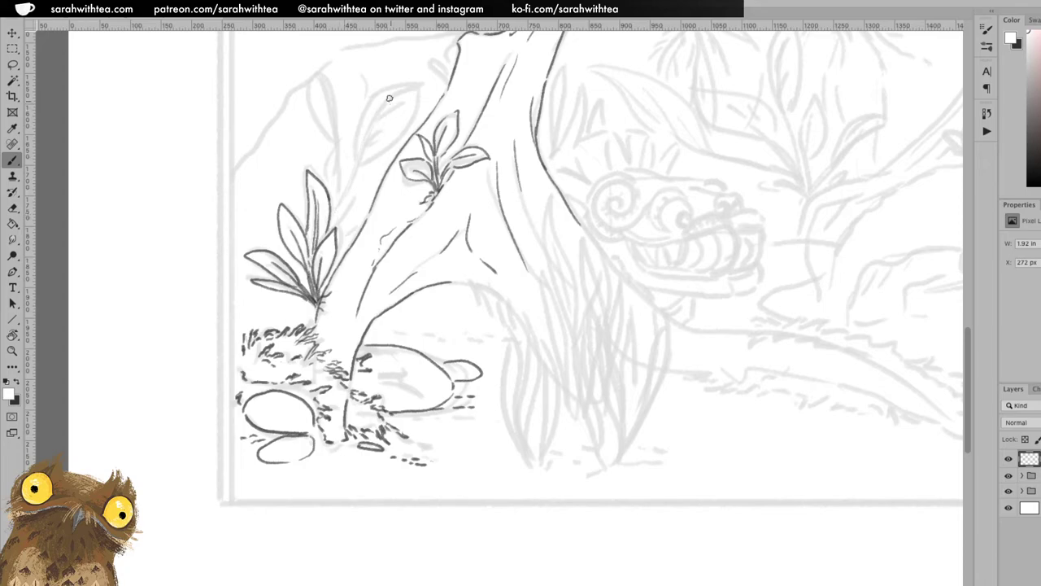
key("x")
left_click_drag(330, 225, 389, 102)
mouse_move(329, 229)
left_mouse_down()
mouse_move(362, 126)
mouse_move(387, 91)
mouse_move(417, 76)
mouse_move(411, 123)
mouse_move(358, 162)
mouse_move(405, 91)
left_mouse_up()
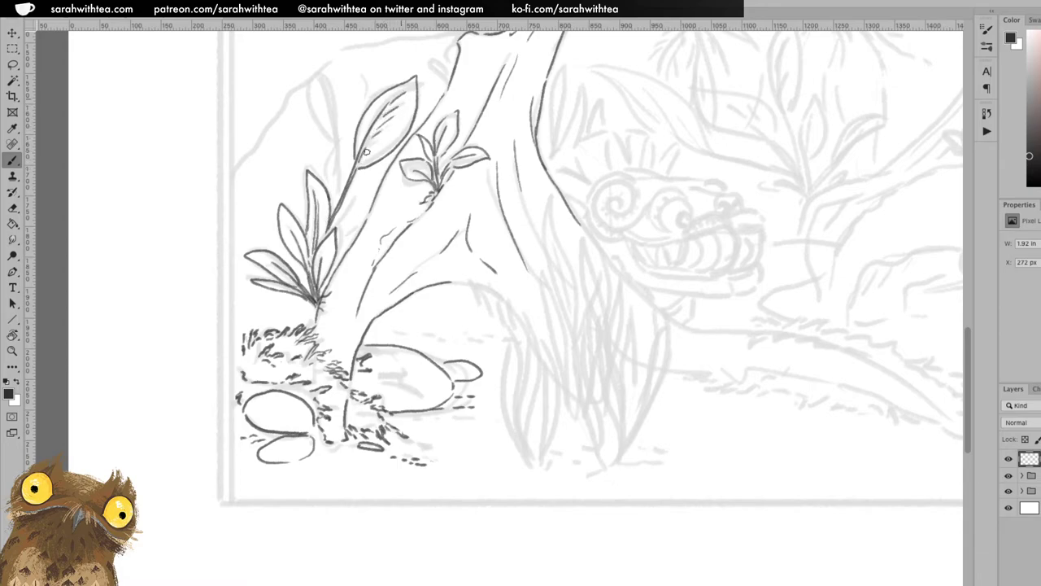
left_click_drag(362, 140, 376, 112)
mouse_move(337, 239)
left_mouse_down()
mouse_move(365, 181)
mouse_move(339, 243)
left_mouse_up()
mouse_move(372, 174)
left_mouse_down()
mouse_move(344, 220)
mouse_move(371, 174)
mouse_move(339, 201)
mouse_move(319, 73)
left_mouse_up()
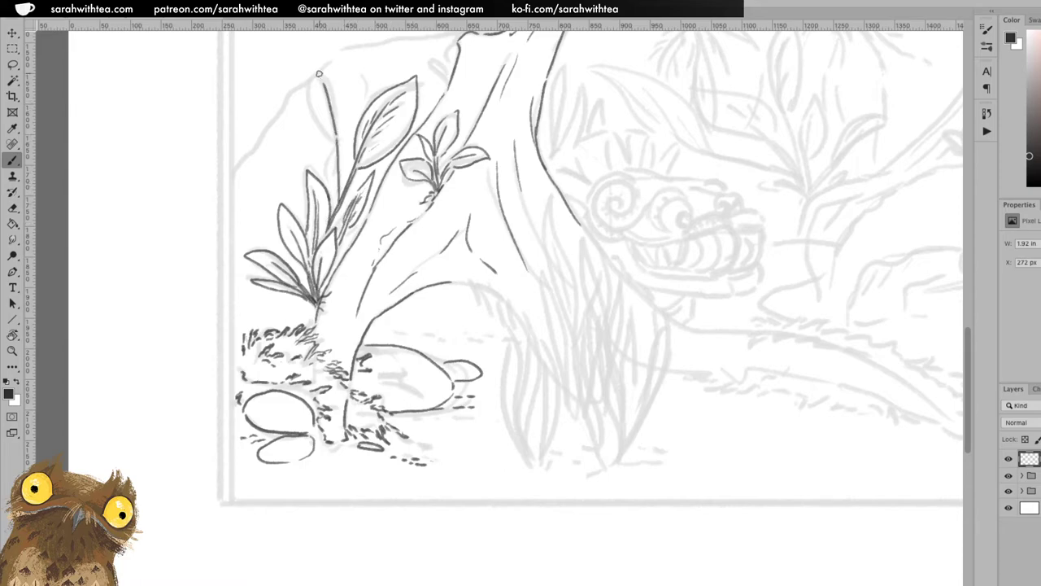
- Ink the jagged outline of the background slope from the tank's left wall to the driftwood's tip, continuing briefly past it
left_click_drag(439, 146, 535, 298)
key("ctrl+r")
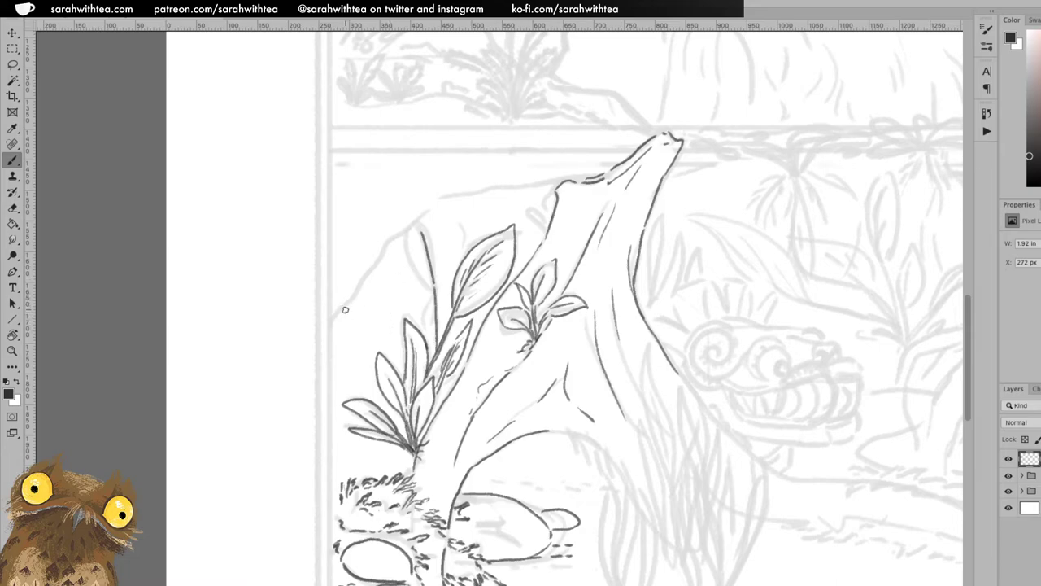
mouse_move(331, 322)
left_mouse_down()
mouse_move(430, 203)
mouse_move(605, 174)
left_mouse_up()
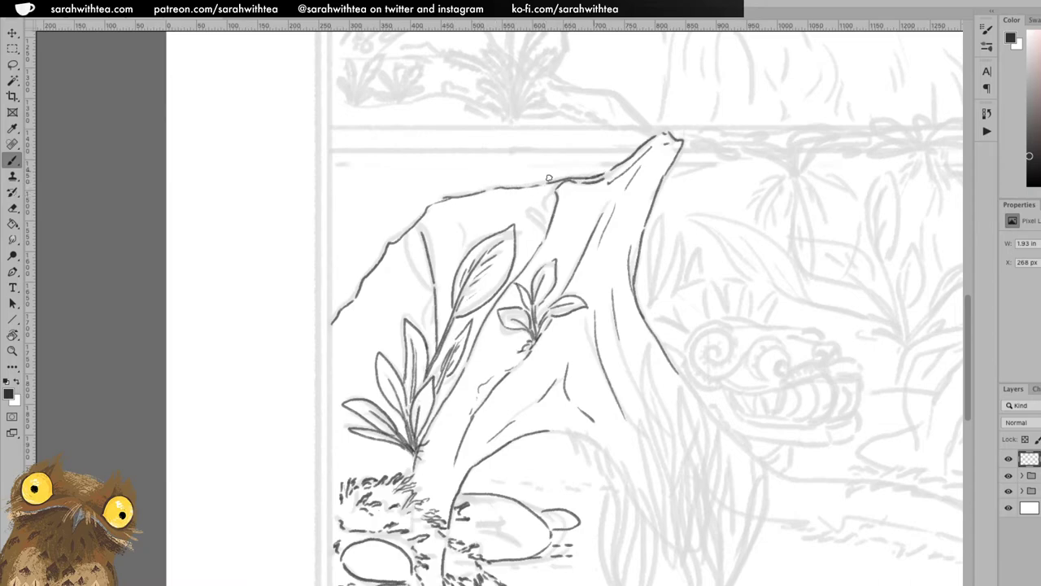
left_click_drag(440, 197, 356, 240)
left_click_drag(668, 174, 718, 157)
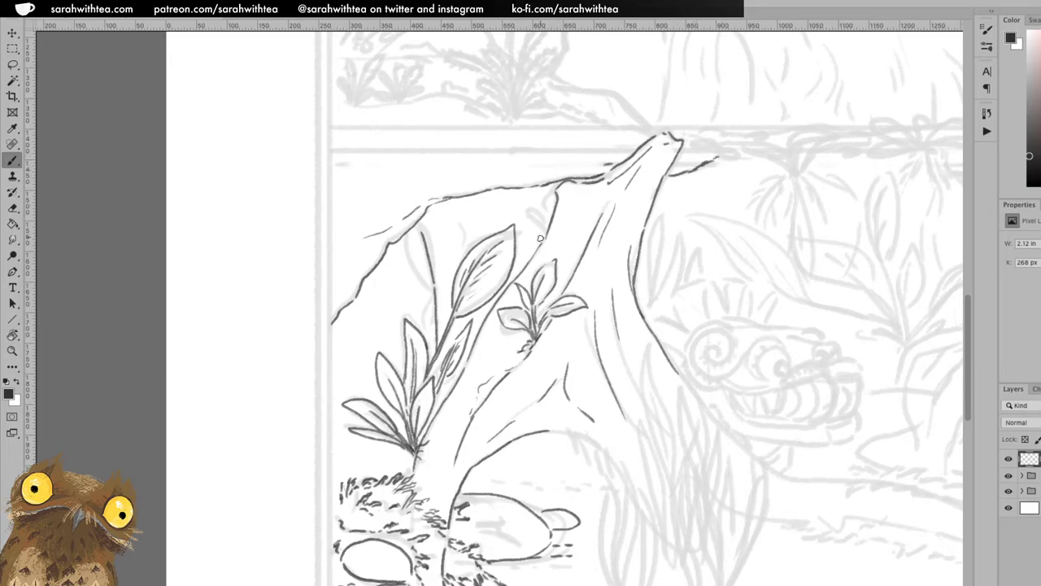
- Ink a small leaf sprig on the driftwood's upper left edge, and add leaves to the tall stem and the pointed-leaf plant
mouse_move(540, 239)
left_mouse_down()
mouse_move(529, 209)
mouse_move(540, 234)
mouse_move(529, 241)
mouse_move(534, 215)
mouse_move(540, 226)
left_mouse_up()
left_click_drag(420, 234, 433, 337)
mouse_move(430, 286)
left_mouse_down()
mouse_move(408, 246)
mouse_move(421, 219)
mouse_move(443, 274)
mouse_move(436, 294)
left_mouse_up()
mouse_move(414, 248)
left_mouse_down()
mouse_move(439, 272)
mouse_move(436, 290)
left_mouse_up()
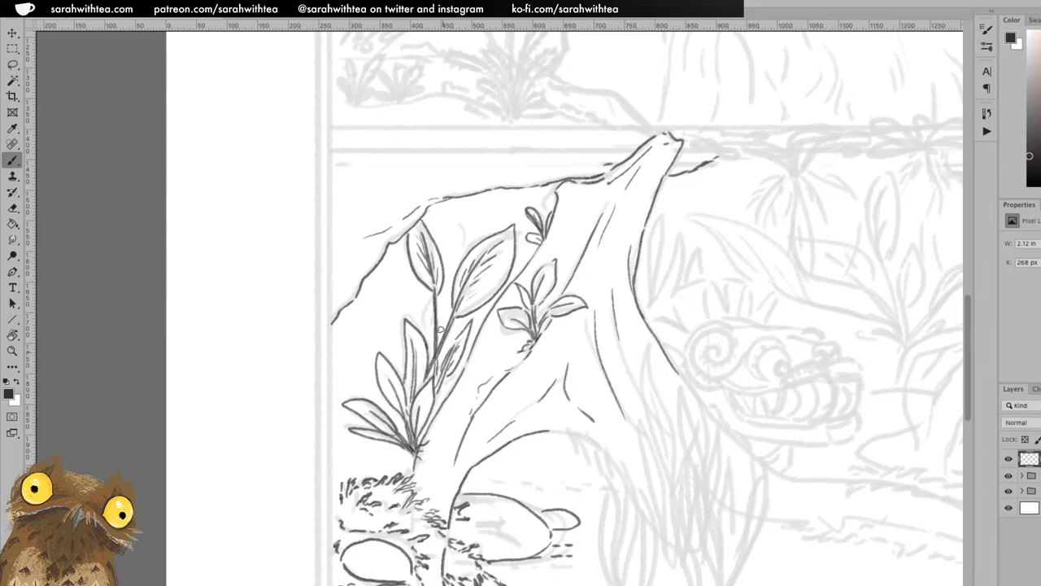
left_click_drag(370, 399, 359, 368)
mouse_move(358, 320)
left_mouse_down()
mouse_move(350, 394)
mouse_move(372, 399)
left_mouse_up()
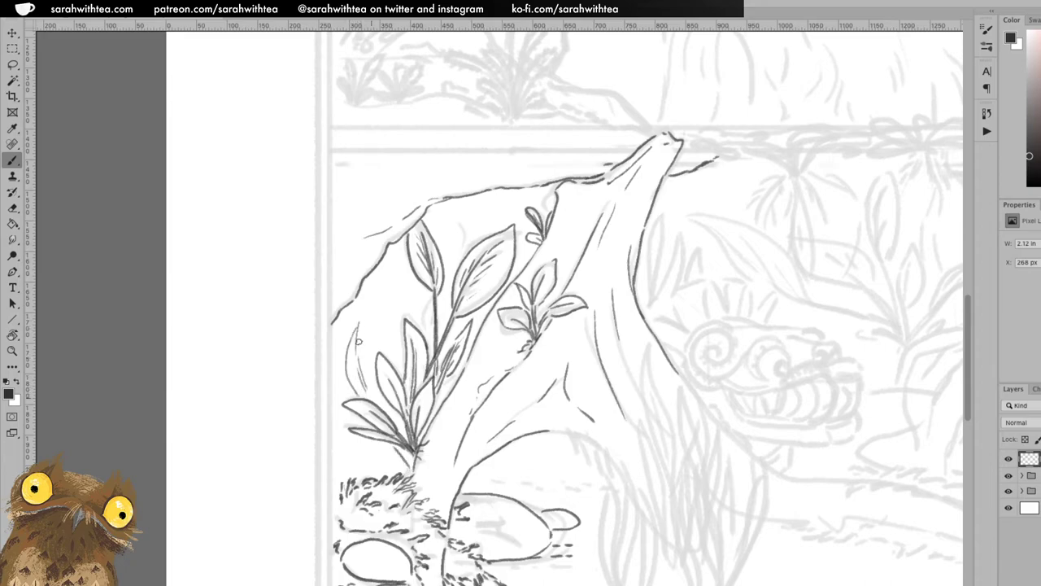
left_click_drag(358, 326, 379, 393)
- Ink the shorter clump of long grass blades in front of the driftwood's central root
left_click_drag(672, 377, 567, 214)
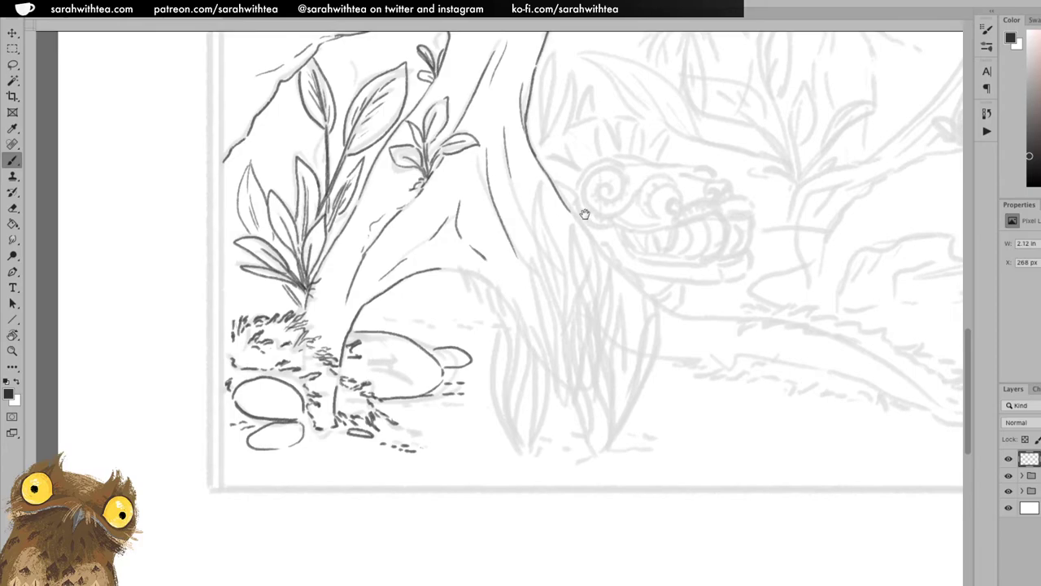
left_click_drag(758, 295, 663, 356)
key("ctrl+r")
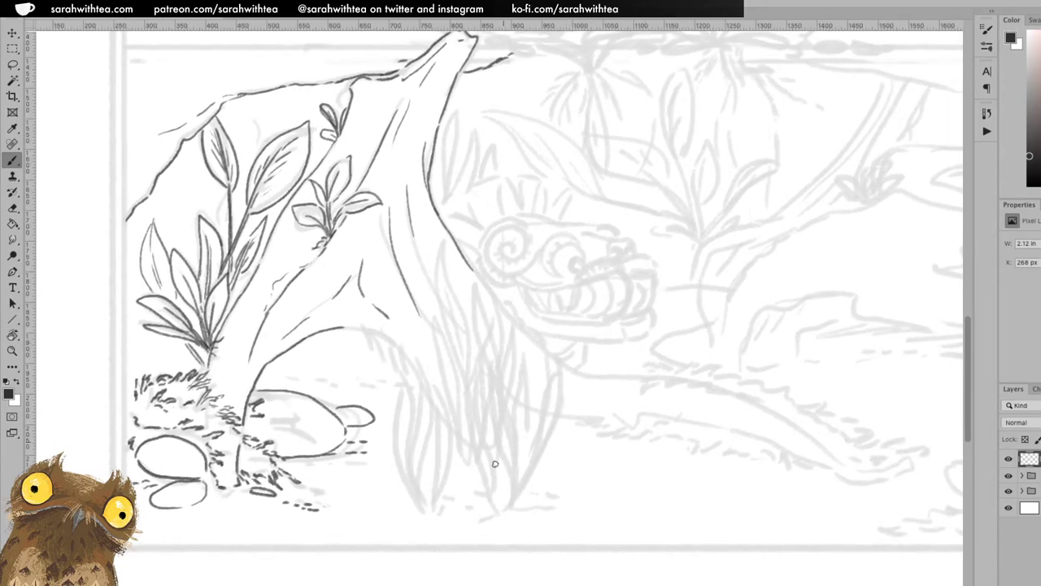
mouse_move(420, 505)
left_mouse_down()
mouse_move(398, 440)
mouse_move(399, 364)
mouse_move(412, 397)
mouse_move(412, 485)
mouse_move(403, 392)
mouse_move(414, 470)
mouse_move(415, 351)
mouse_move(431, 390)
mouse_move(415, 474)
mouse_move(422, 509)
mouse_move(439, 460)
mouse_move(444, 357)
mouse_move(453, 448)
mouse_move(424, 505)
mouse_move(432, 349)
left_mouse_up()
left_click_drag(438, 436, 436, 467)
mouse_move(438, 375)
left_mouse_down()
mouse_move(441, 462)
mouse_move(414, 475)
mouse_move(436, 507)
mouse_move(448, 452)
left_mouse_up()
mouse_move(448, 453)
left_mouse_down()
mouse_move(451, 508)
mouse_move(461, 439)
mouse_move(453, 375)
mouse_move(463, 453)
left_mouse_up()
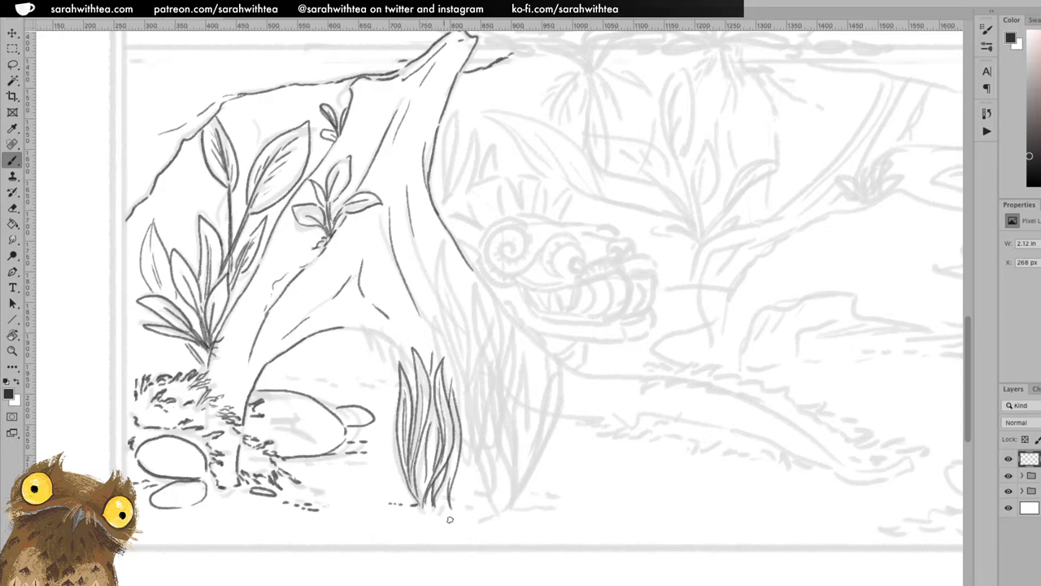
- Ink dashed and dotted gravel marks with small pebbles along the base of the shorter grass clump
left_click_drag(439, 505, 486, 507)
left_click_drag(399, 519, 417, 520)
left_click(439, 523)
left_click(447, 524)
left_click(454, 526)
left_click(459, 524)
left_click(470, 523)
- Ink the taller clump of overlapping grass blades rising in front of the driftwood's right side
mouse_move(513, 506)
left_mouse_down()
mouse_move(548, 426)
mouse_move(561, 354)
mouse_move(519, 481)
mouse_move(540, 386)
left_mouse_up()
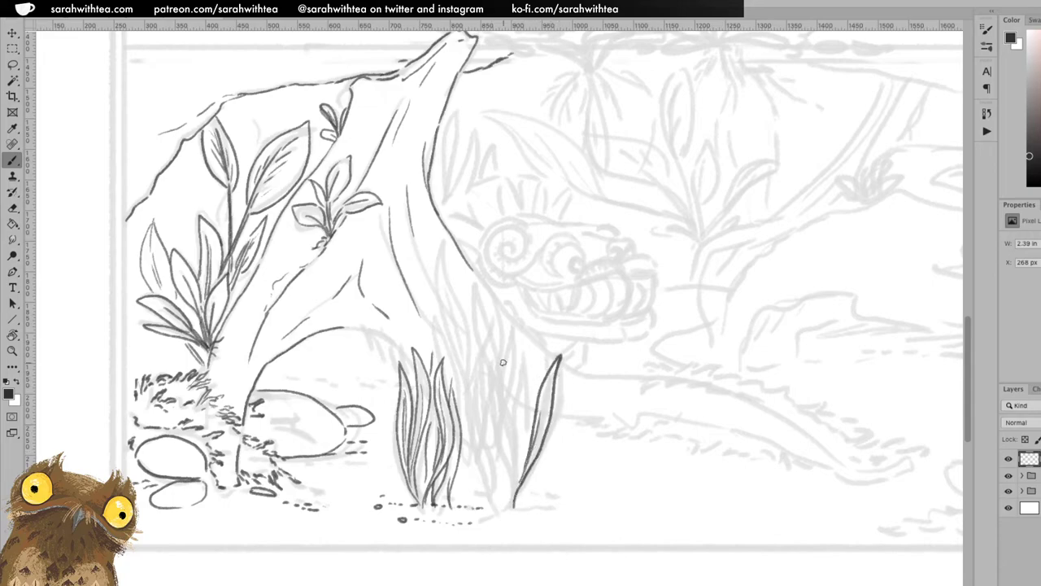
mouse_move(440, 240)
left_mouse_down()
mouse_move(443, 313)
mouse_move(497, 509)
mouse_move(464, 313)
mouse_move(441, 250)
mouse_move(470, 389)
left_mouse_up()
mouse_move(439, 356)
left_mouse_down()
mouse_move(437, 311)
mouse_move(471, 474)
mouse_move(451, 376)
left_mouse_up()
mouse_move(492, 486)
left_mouse_down()
mouse_move(479, 357)
mouse_move(491, 309)
mouse_move(493, 501)
mouse_move(513, 487)
mouse_move(493, 437)
left_mouse_up()
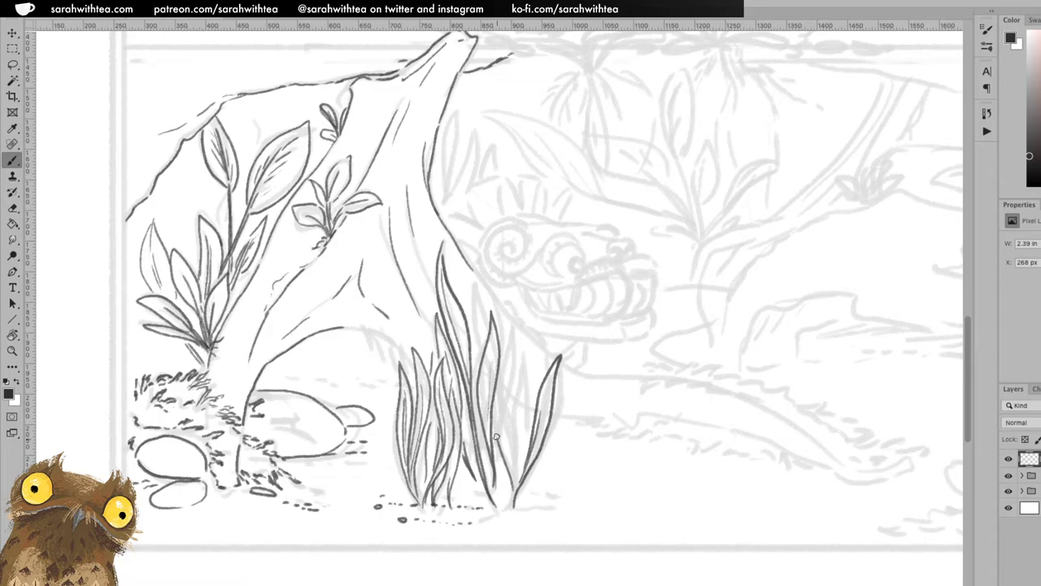
mouse_move(479, 348)
left_mouse_down()
mouse_move(475, 286)
mouse_move(489, 332)
mouse_move(484, 358)
left_mouse_up()
mouse_move(502, 448)
left_mouse_down()
mouse_move(512, 327)
mouse_move(501, 385)
mouse_move(514, 473)
mouse_move(516, 396)
left_mouse_up()
left_click_drag(506, 358, 500, 355)
left_click_drag(499, 429, 506, 377)
mouse_move(499, 439)
left_mouse_down()
mouse_move(503, 508)
mouse_move(496, 416)
mouse_move(505, 481)
mouse_move(525, 463)
mouse_move(529, 358)
mouse_move(512, 500)
mouse_move(498, 507)
left_mouse_up()
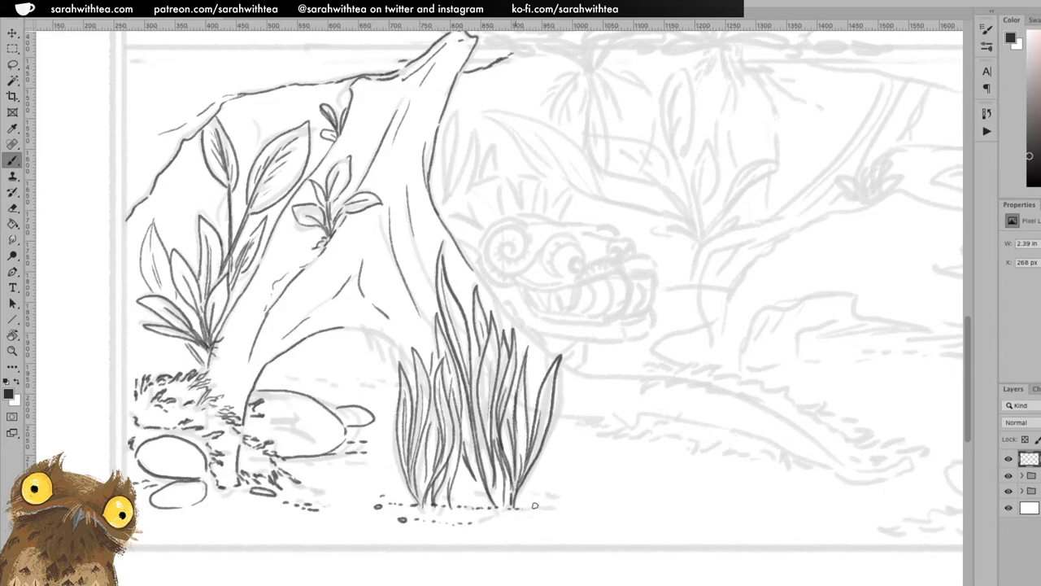
- Ink gravel marks at the tall grass clump's base, and the arch's remaining underside with blades behind it
left_click_drag(524, 505, 531, 505)
mouse_move(545, 495)
left_mouse_down()
mouse_move(557, 497)
mouse_move(528, 496)
left_mouse_up()
mouse_move(343, 328)
left_mouse_down()
mouse_move(404, 345)
mouse_move(390, 335)
mouse_move(414, 363)
left_mouse_up()
mouse_move(371, 329)
left_mouse_down()
mouse_move(391, 365)
mouse_move(394, 340)
mouse_move(359, 363)
mouse_move(383, 361)
mouse_move(389, 332)
mouse_move(403, 363)
mouse_move(407, 354)
mouse_move(397, 339)
mouse_move(393, 365)
left_mouse_up()
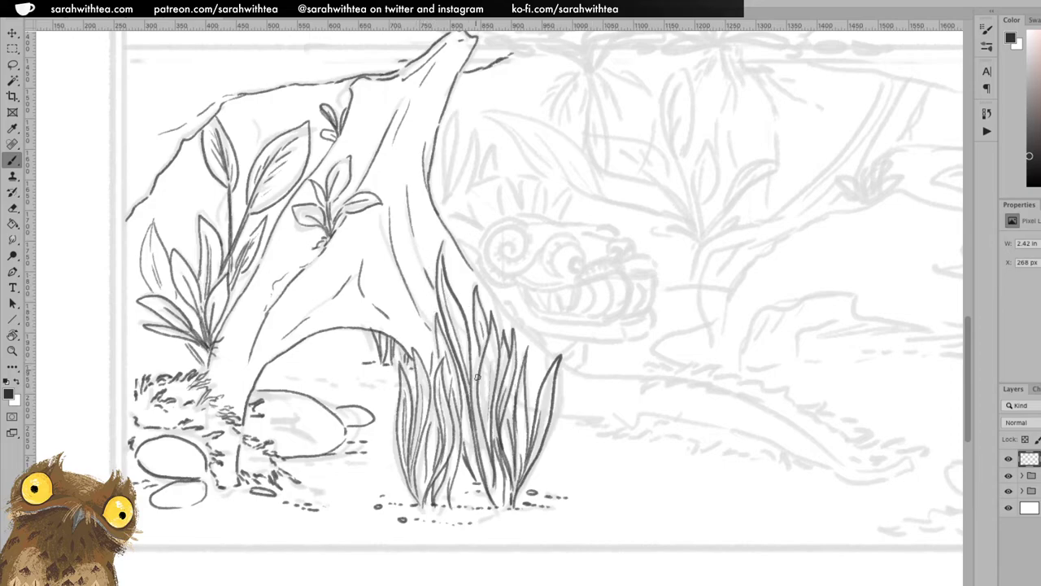
- Ink the upper and lower contours of the driftwood's long right root to its tip, undoing a stray moss scribble
left_click_drag(472, 266, 558, 356)
mouse_move(553, 418)
left_mouse_down()
mouse_move(634, 426)
mouse_move(637, 415)
mouse_move(679, 415)
left_mouse_up()
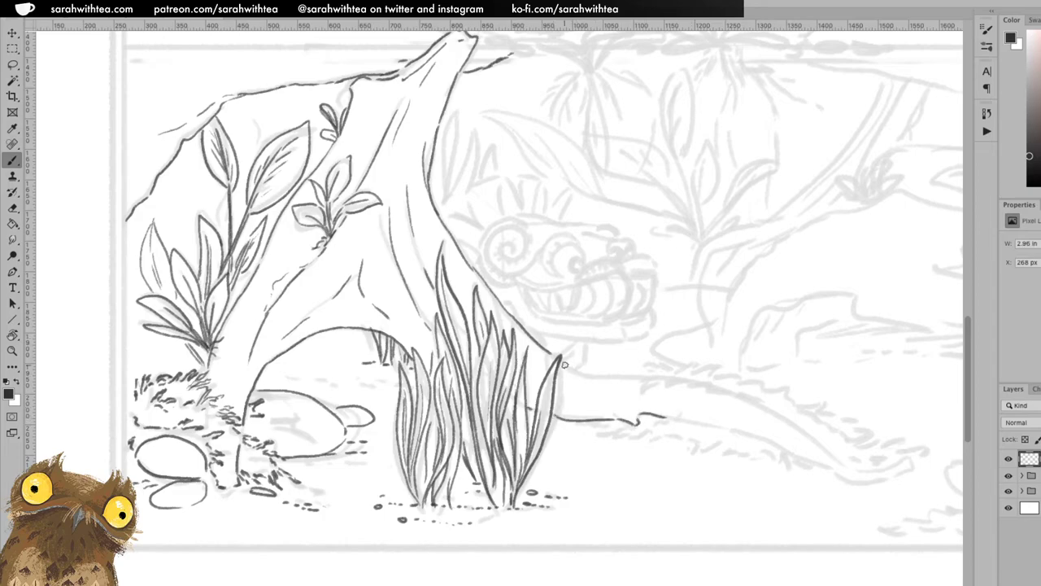
left_click_drag(563, 363, 657, 376)
mouse_move(743, 397)
left_mouse_down()
mouse_move(839, 456)
mouse_move(711, 420)
left_mouse_up()
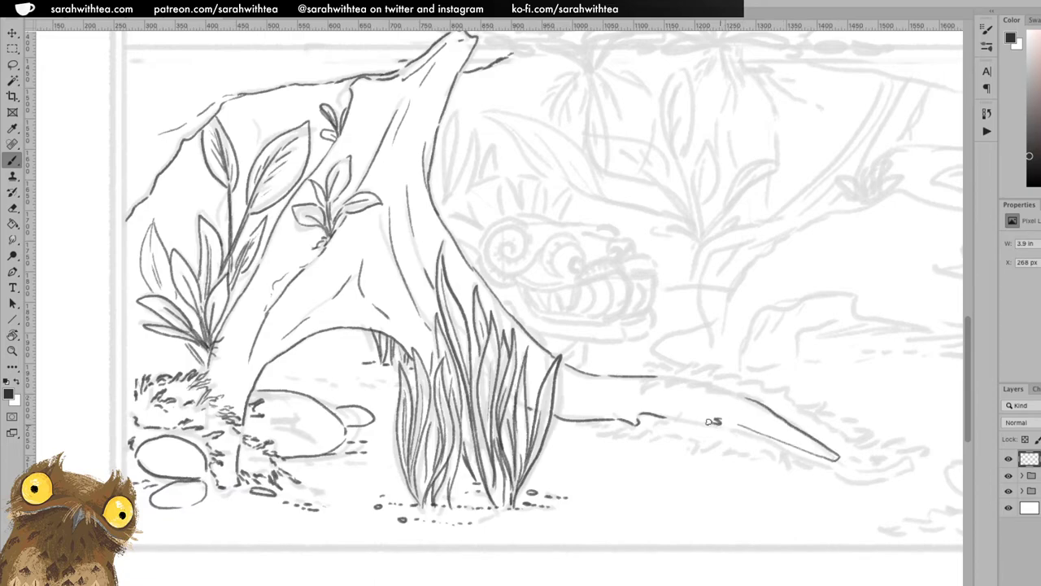
key("ctrl+z")
- Ink the moss tufts on the right root and the moss fringe along the ground below it
left_click_drag(669, 415, 688, 409)
mouse_move(738, 423)
left_mouse_down()
mouse_move(749, 420)
mouse_move(701, 408)
mouse_move(695, 416)
mouse_move(715, 407)
mouse_move(708, 416)
mouse_move(722, 415)
mouse_move(722, 426)
left_mouse_up()
mouse_move(806, 453)
left_mouse_down()
mouse_move(819, 461)
mouse_move(782, 461)
left_mouse_up()
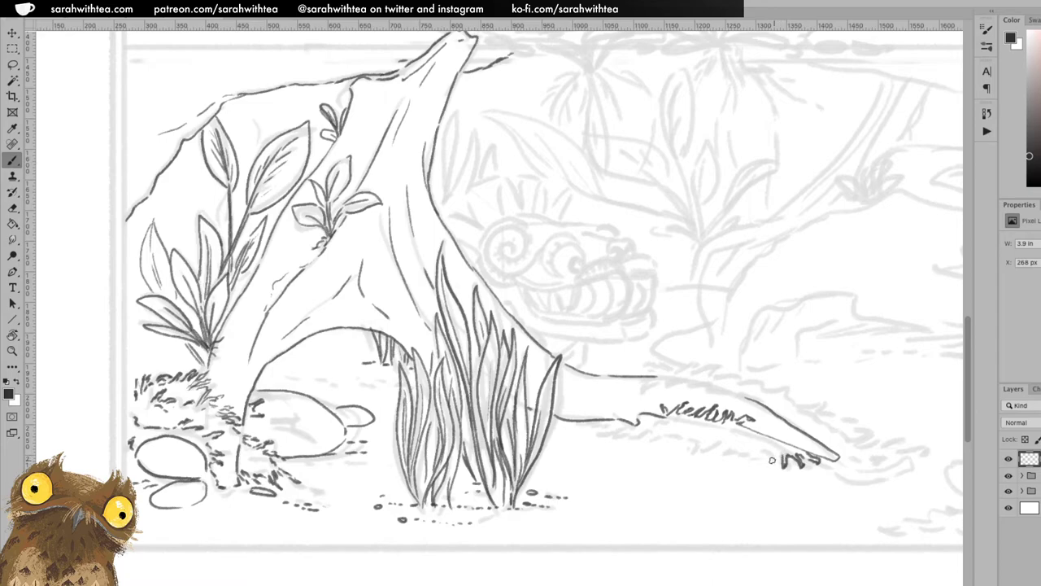
left_click_drag(773, 461, 779, 455)
mouse_move(600, 421)
left_mouse_down()
mouse_move(642, 424)
mouse_move(626, 442)
mouse_move(657, 416)
mouse_move(636, 439)
mouse_move(647, 433)
mouse_move(645, 445)
mouse_move(670, 436)
mouse_move(683, 455)
mouse_move(684, 439)
mouse_move(689, 452)
mouse_move(698, 443)
mouse_move(775, 465)
left_mouse_up()
- Ink the moss fringe along the right root's upper edge and around its tip
mouse_move(658, 376)
left_mouse_down()
mouse_move(663, 388)
mouse_move(711, 379)
mouse_move(741, 394)
left_mouse_up()
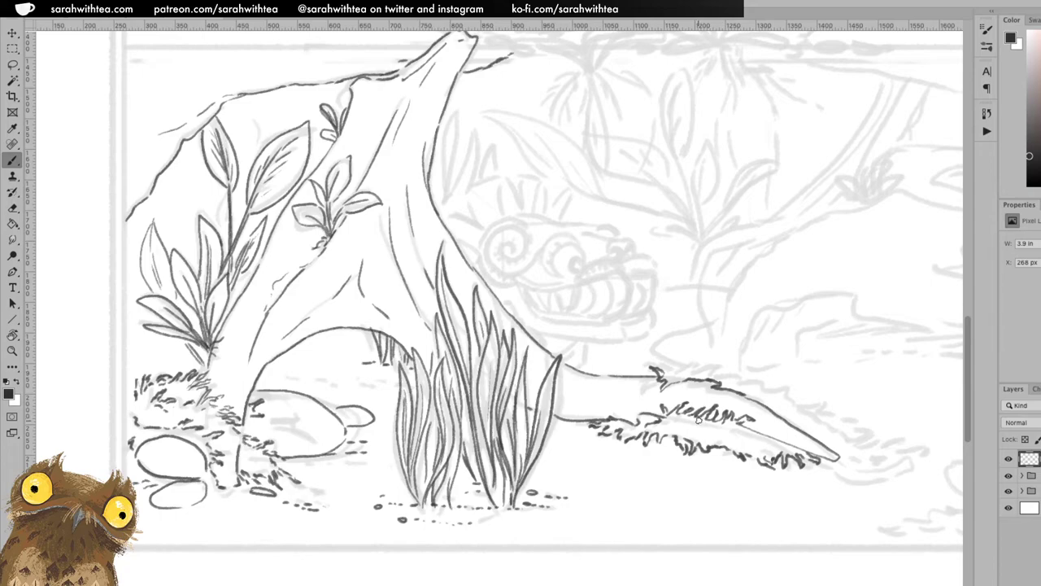
mouse_move(665, 371)
left_mouse_down()
mouse_move(657, 361)
mouse_move(680, 370)
mouse_move(701, 362)
left_mouse_up()
left_click_drag(713, 374, 761, 381)
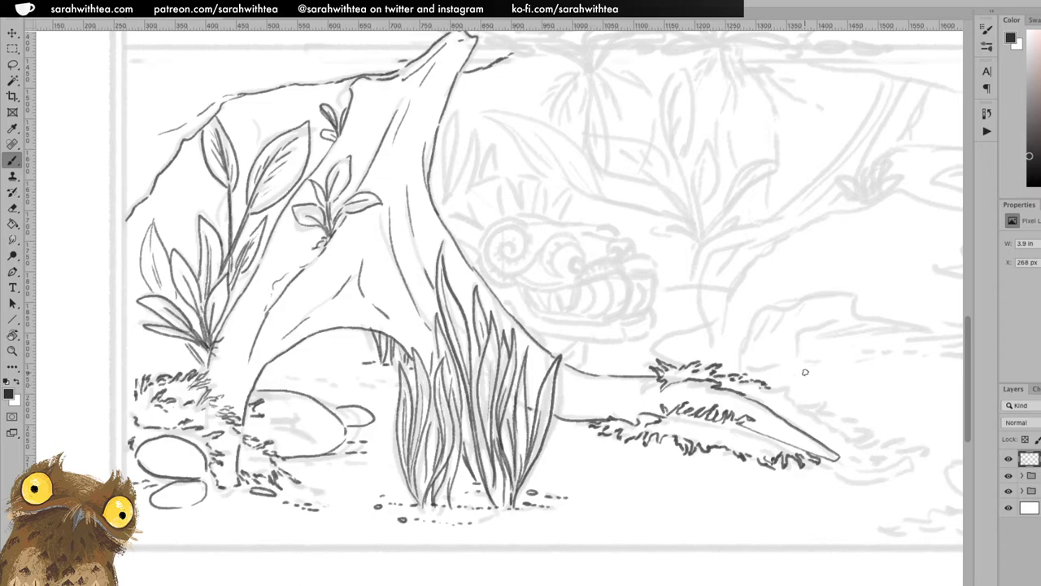
left_click_drag(839, 454, 884, 466)
left_click_drag(809, 411, 553, 376)
key("ctrl+r")
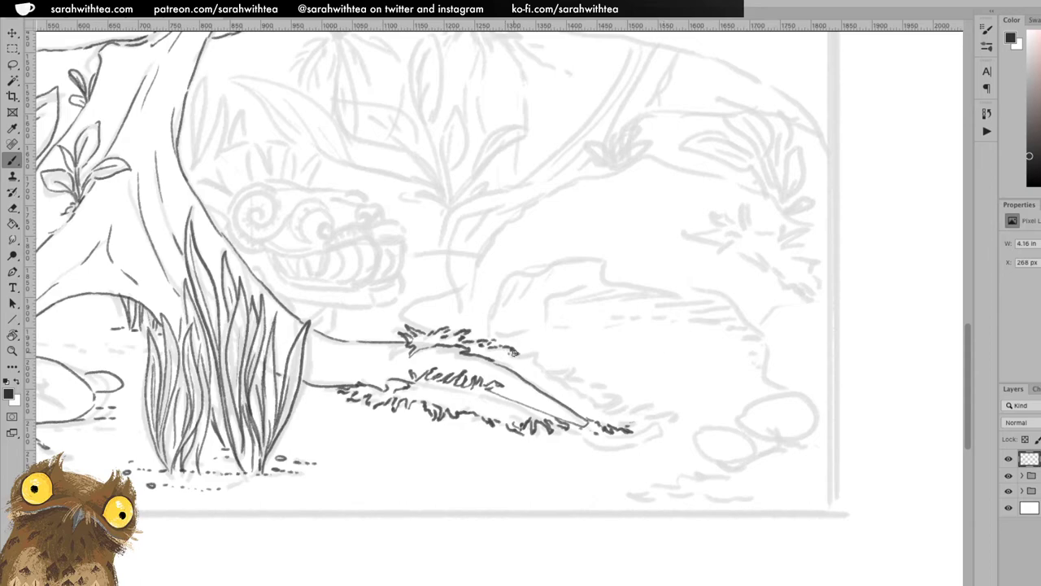
left_click_drag(515, 355, 537, 354)
mouse_move(546, 369)
left_mouse_down()
mouse_move(587, 379)
mouse_move(560, 377)
mouse_move(589, 387)
mouse_move(593, 363)
mouse_move(600, 388)
mouse_move(560, 399)
mouse_move(583, 411)
mouse_move(580, 403)
mouse_move(622, 393)
mouse_move(591, 398)
mouse_move(621, 400)
mouse_move(594, 397)
mouse_move(613, 394)
mouse_move(600, 404)
mouse_move(642, 401)
mouse_move(631, 411)
mouse_move(645, 422)
left_mouse_up()
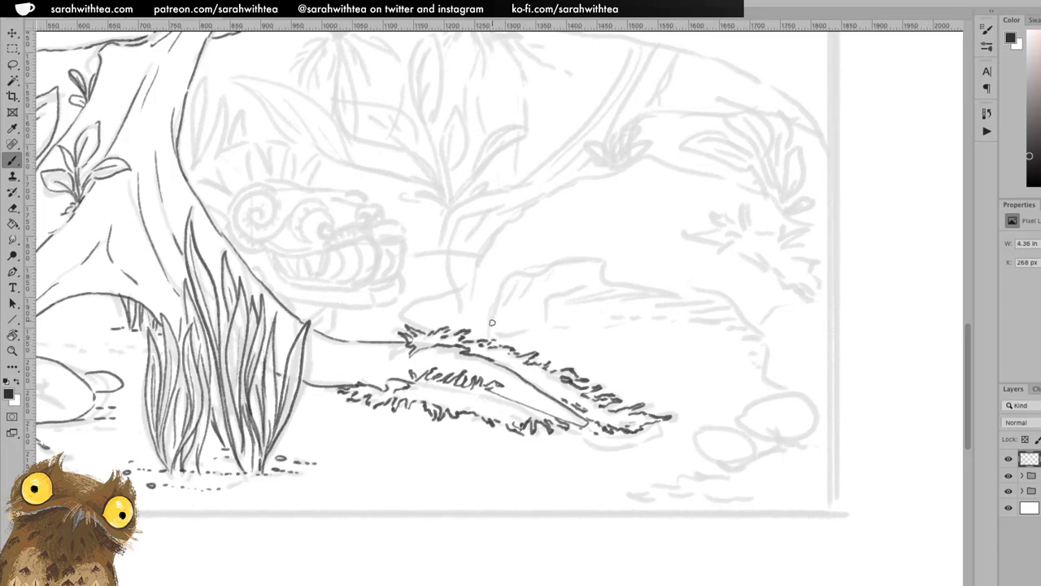
- Ink the underside of the large rock ledge and the boulder supporting it against the tank's right wall
mouse_move(489, 253)
left_mouse_down()
mouse_move(505, 270)
mouse_move(636, 265)
left_mouse_up()
mouse_move(672, 262)
left_mouse_down()
mouse_move(602, 265)
mouse_move(631, 285)
mouse_move(735, 307)
mouse_move(705, 245)
mouse_move(718, 244)
mouse_move(794, 290)
left_mouse_up()
left_click_drag(735, 306, 804, 305)
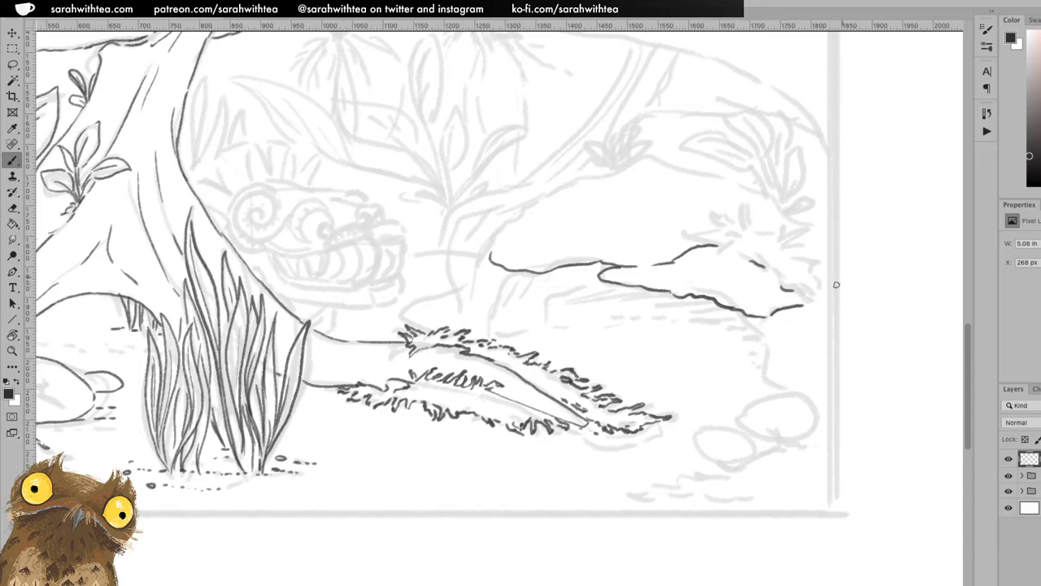
mouse_move(736, 314)
left_mouse_down()
mouse_move(758, 373)
mouse_move(812, 390)
mouse_move(825, 384)
mouse_move(821, 311)
mouse_move(749, 327)
mouse_move(775, 344)
mouse_move(783, 368)
left_mouse_up()
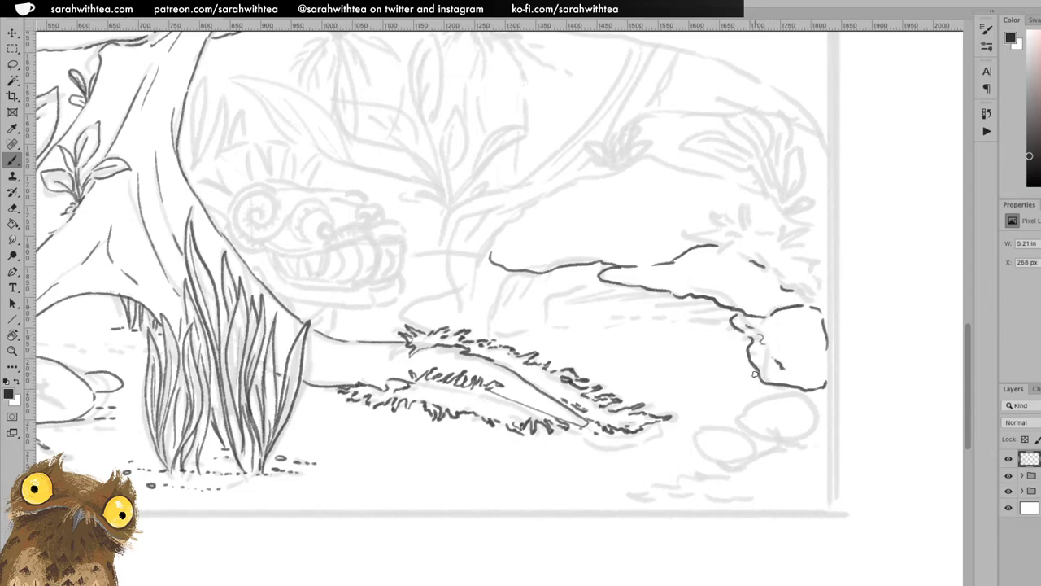
- Ink the spiky moss patch draping over the rock ledge beside the tank's right wall
mouse_move(699, 241)
left_mouse_down()
mouse_move(686, 237)
mouse_move(732, 222)
left_mouse_up()
mouse_move(725, 218)
left_mouse_down()
mouse_move(769, 231)
mouse_move(801, 234)
left_mouse_up()
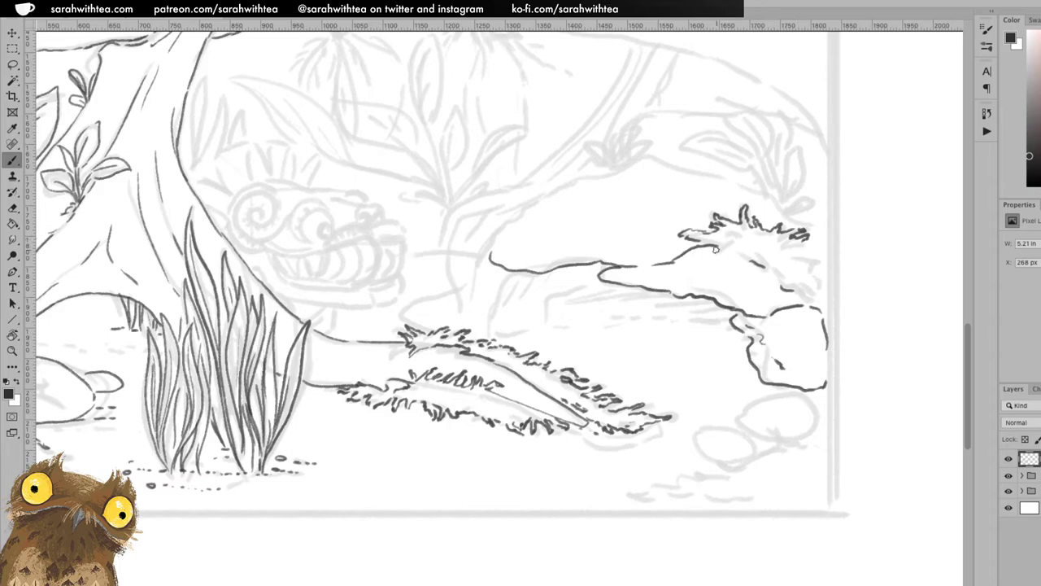
mouse_move(718, 248)
left_mouse_down()
mouse_move(779, 253)
mouse_move(765, 271)
mouse_move(803, 283)
mouse_move(807, 293)
mouse_move(795, 292)
mouse_move(820, 302)
left_mouse_up()
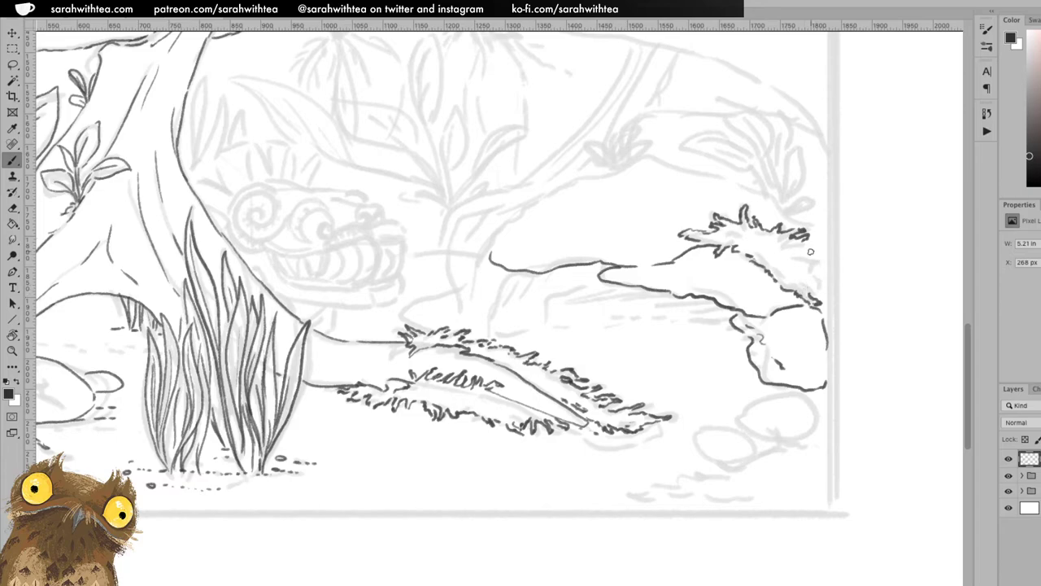
mouse_move(816, 248)
left_mouse_down()
mouse_move(804, 250)
mouse_move(820, 261)
left_mouse_up()
mouse_move(812, 253)
left_mouse_down()
mouse_move(820, 248)
mouse_move(822, 287)
left_mouse_up()
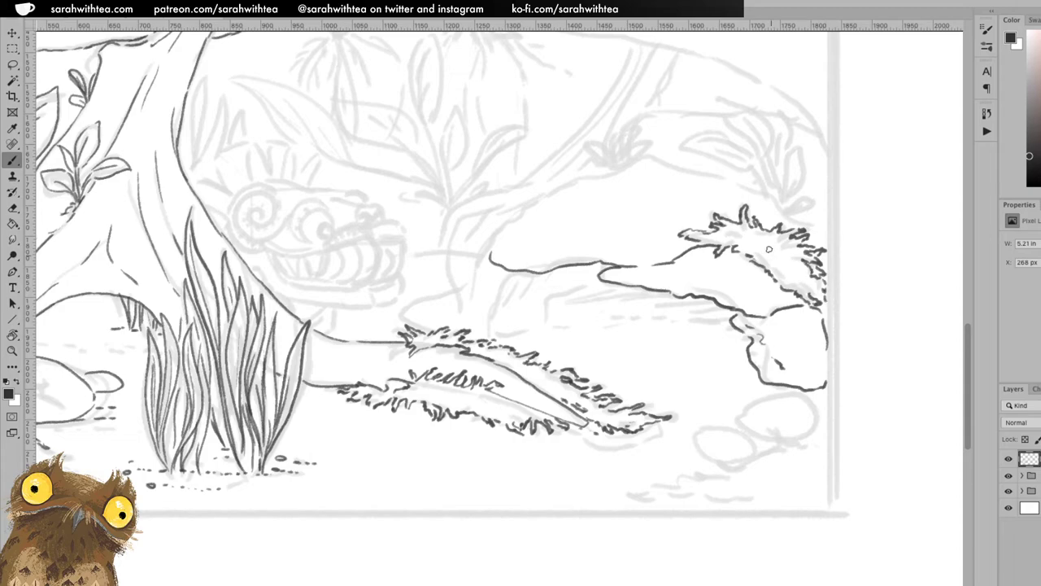
left_click_drag(754, 244, 796, 273)
left_click_drag(726, 234, 715, 238)
- Ink the large rock's upper outline and the broad-leaved plant growing on its right end
mouse_move(491, 251)
left_mouse_down()
mouse_move(490, 234)
mouse_move(532, 201)
mouse_move(626, 166)
mouse_move(730, 176)
mouse_move(780, 209)
mouse_move(805, 187)
mouse_move(826, 209)
mouse_move(820, 237)
mouse_move(815, 202)
mouse_move(794, 209)
mouse_move(811, 202)
mouse_move(794, 174)
mouse_move(780, 208)
mouse_move(791, 203)
left_mouse_up()
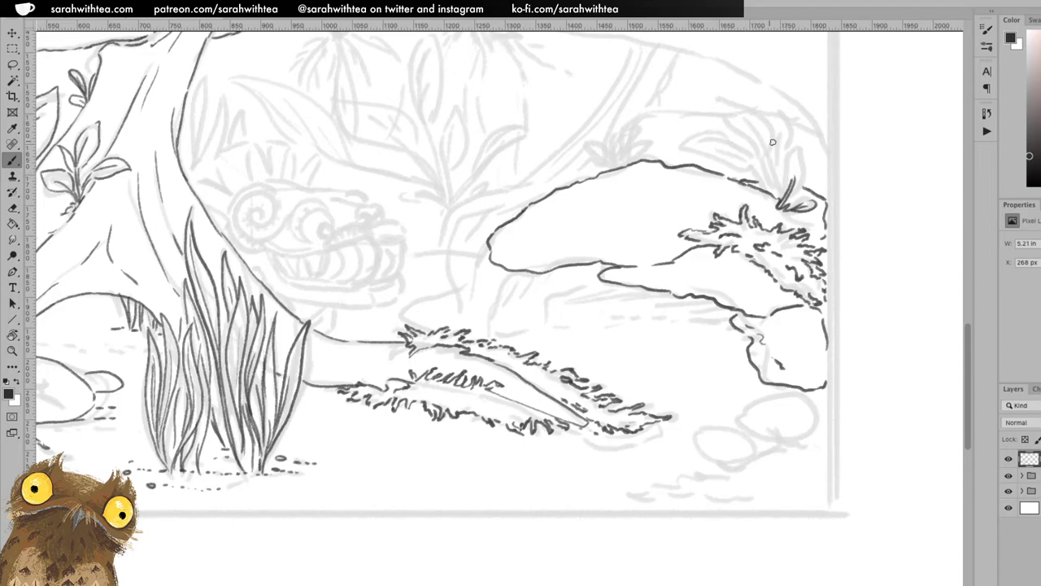
mouse_move(786, 194)
left_mouse_down()
mouse_move(795, 146)
mouse_move(803, 169)
mouse_move(791, 195)
mouse_move(796, 175)
left_mouse_up()
mouse_move(704, 139)
left_mouse_down()
mouse_move(746, 150)
mouse_move(756, 166)
mouse_move(679, 145)
mouse_move(704, 127)
mouse_move(732, 134)
mouse_move(770, 192)
left_mouse_up()
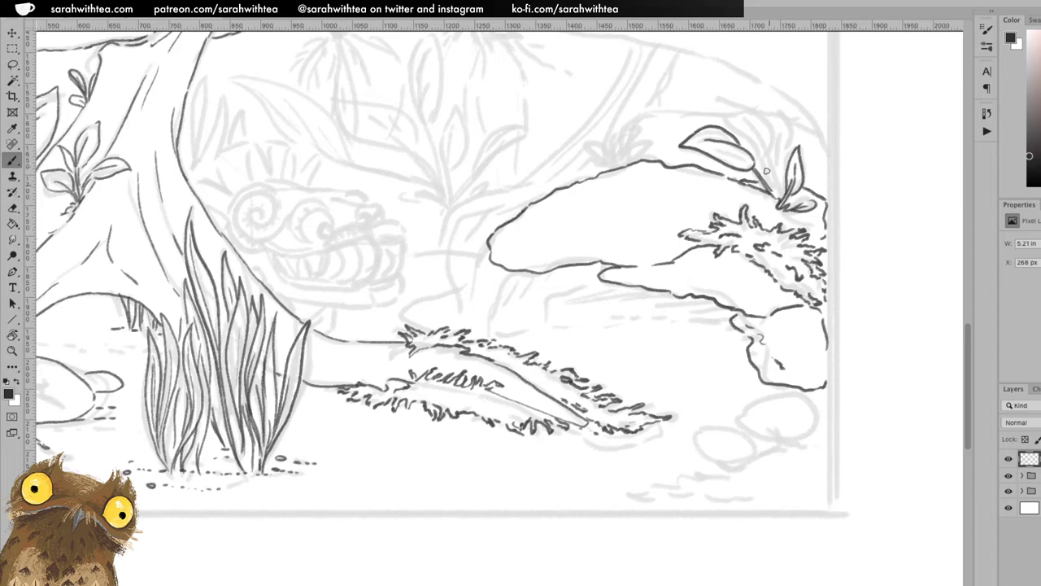
left_click_drag(764, 156, 782, 200)
mouse_move(778, 144)
left_mouse_down()
mouse_move(768, 106)
mouse_move(789, 128)
mouse_move(782, 158)
left_mouse_up()
mouse_move(715, 98)
left_mouse_down()
mouse_move(727, 127)
mouse_move(762, 155)
left_mouse_up()
left_click_drag(734, 107, 763, 153)
mouse_move(718, 97)
left_mouse_down()
mouse_move(765, 116)
mouse_move(773, 135)
mouse_move(764, 159)
left_mouse_up()
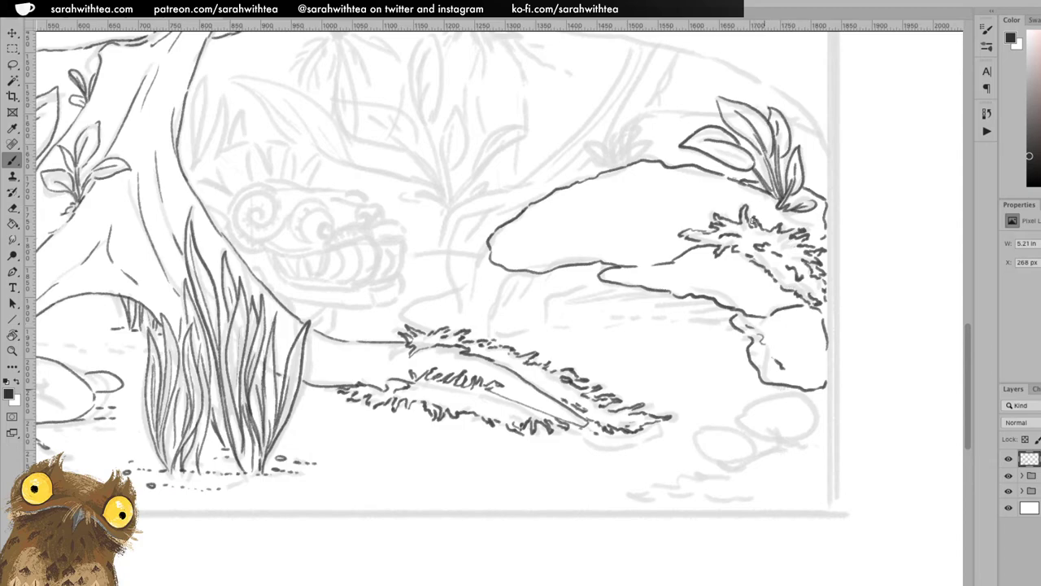
left_click_drag(747, 179, 771, 189)
- Ink the rocks and gravel marks beneath the ledge's left end, and two small pebbles beside the right boulder
mouse_move(491, 265)
left_mouse_down()
mouse_move(413, 304)
mouse_move(406, 325)
mouse_move(550, 303)
mouse_move(553, 284)
mouse_move(533, 275)
mouse_move(567, 272)
mouse_move(544, 295)
mouse_move(549, 309)
mouse_move(608, 288)
left_mouse_up()
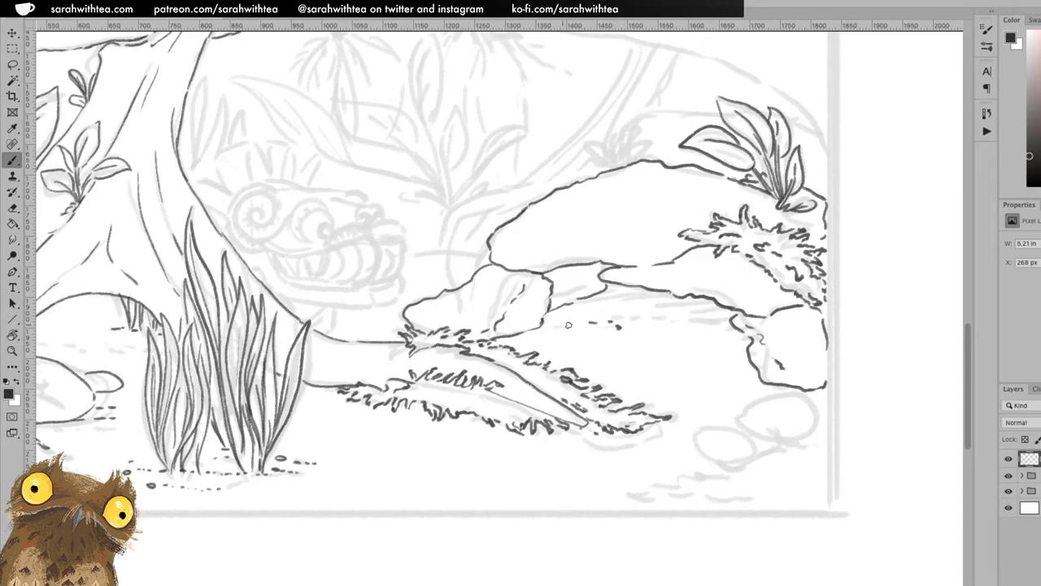
mouse_move(727, 368)
left_mouse_down()
mouse_move(717, 372)
mouse_move(744, 360)
left_mouse_up()
- Ink the three rounded stones in the tank's lower-right corner and the grass tufts around and below them
mouse_move(756, 431)
left_mouse_down()
mouse_move(751, 401)
mouse_move(789, 396)
mouse_move(816, 406)
mouse_move(797, 437)
left_mouse_up()
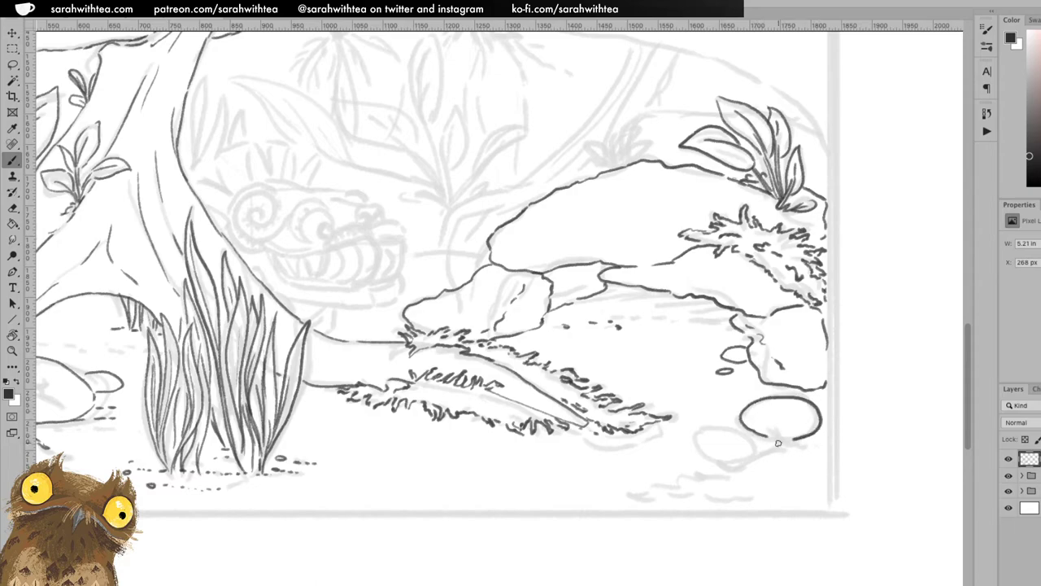
mouse_move(743, 429)
left_mouse_down()
mouse_move(728, 457)
mouse_move(759, 445)
mouse_move(710, 413)
mouse_move(758, 417)
left_mouse_up()
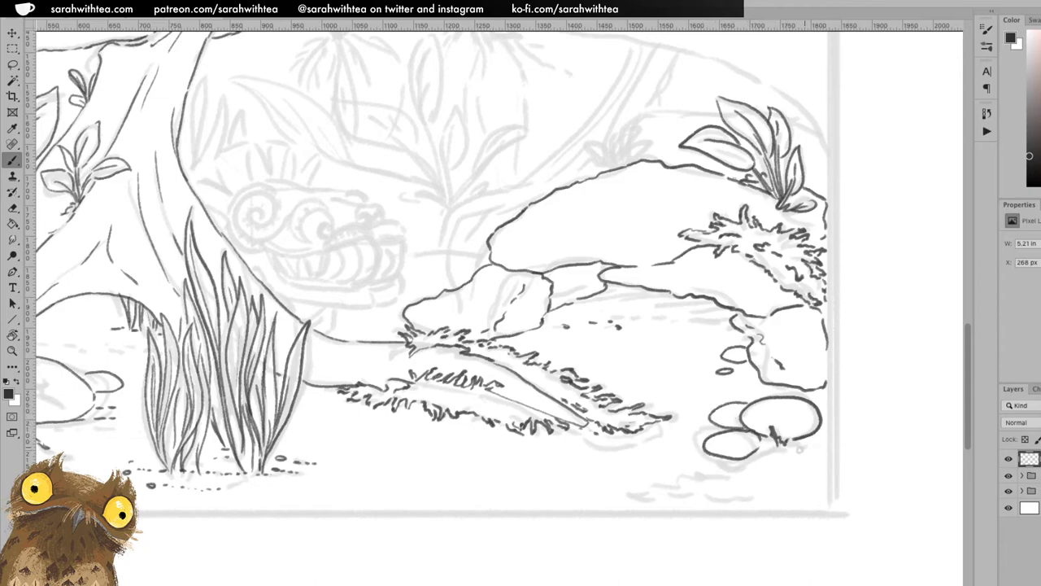
mouse_move(747, 405)
left_mouse_down()
mouse_move(675, 327)
mouse_move(626, 318)
mouse_move(602, 327)
left_mouse_up()
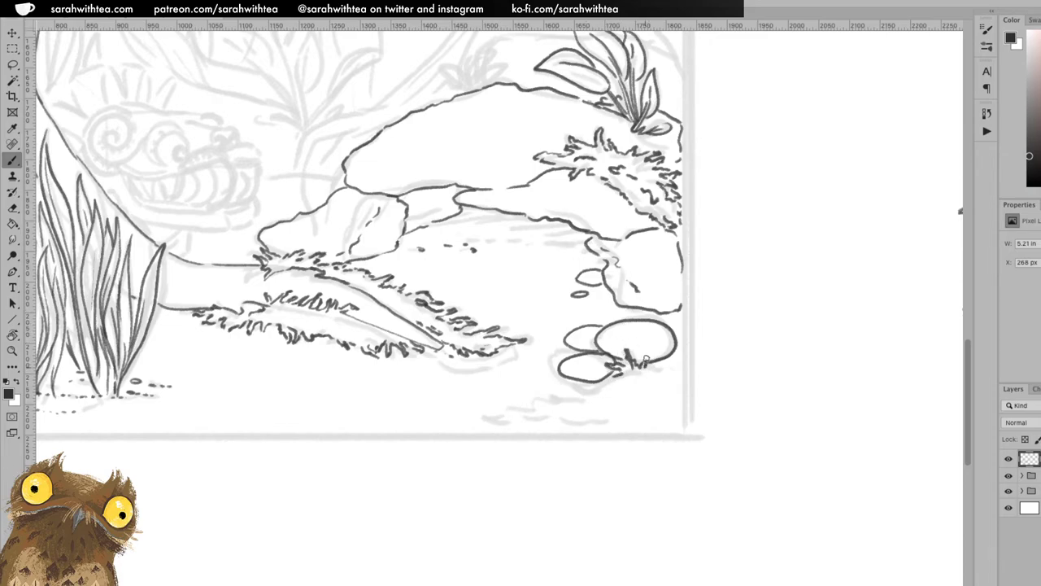
left_click_drag(597, 384, 575, 386)
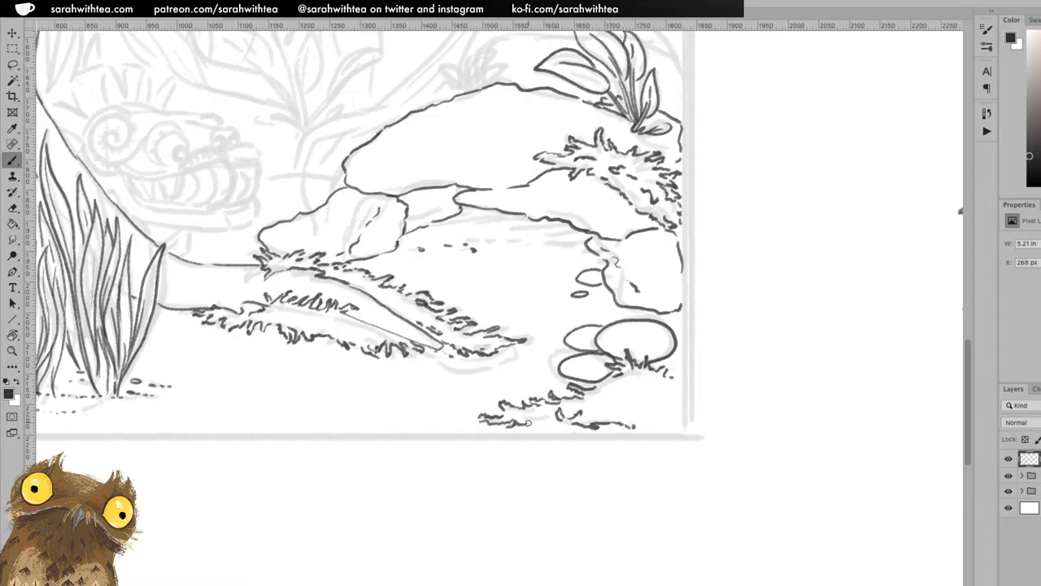
- Ink the rest of the low grassy patch in the tank's lower-right corner, including its lower edge and inner tufts
left_click_drag(544, 428, 570, 415)
left_click_drag(649, 402, 646, 415)
left_click_drag(677, 379, 684, 378)
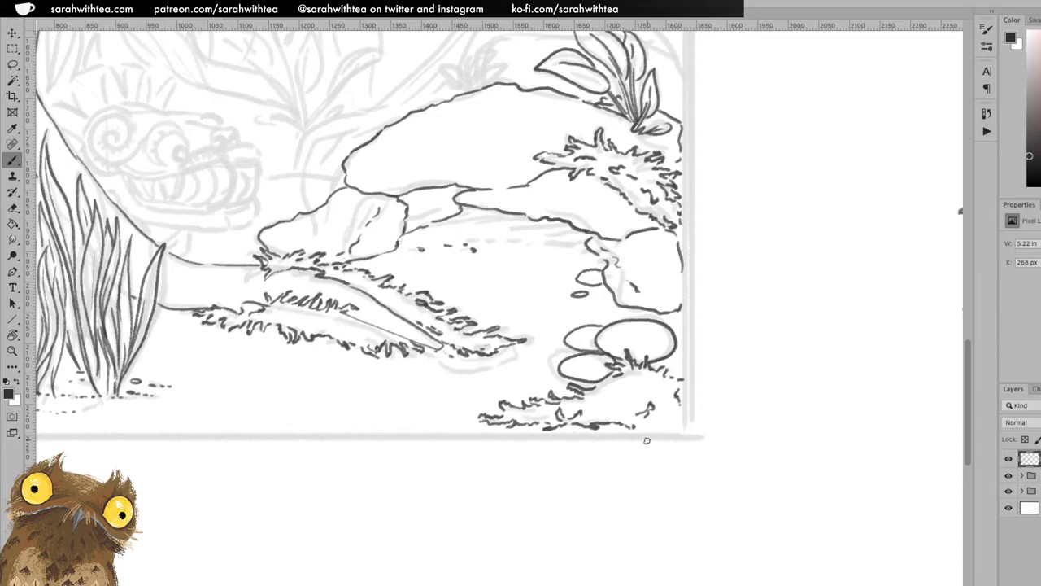
left_click_drag(651, 421, 677, 419)
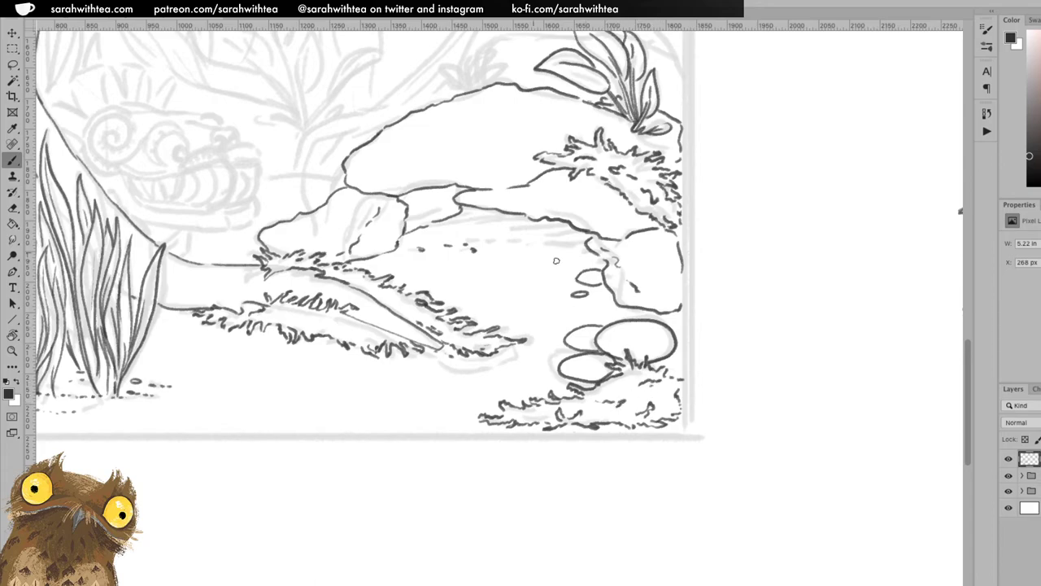
- Ink the slanting driftwood branch behind the large rock, from its forked base to its upper end, with inner grain lines
left_click_drag(520, 269, 750, 401)
key("ctrl+r")
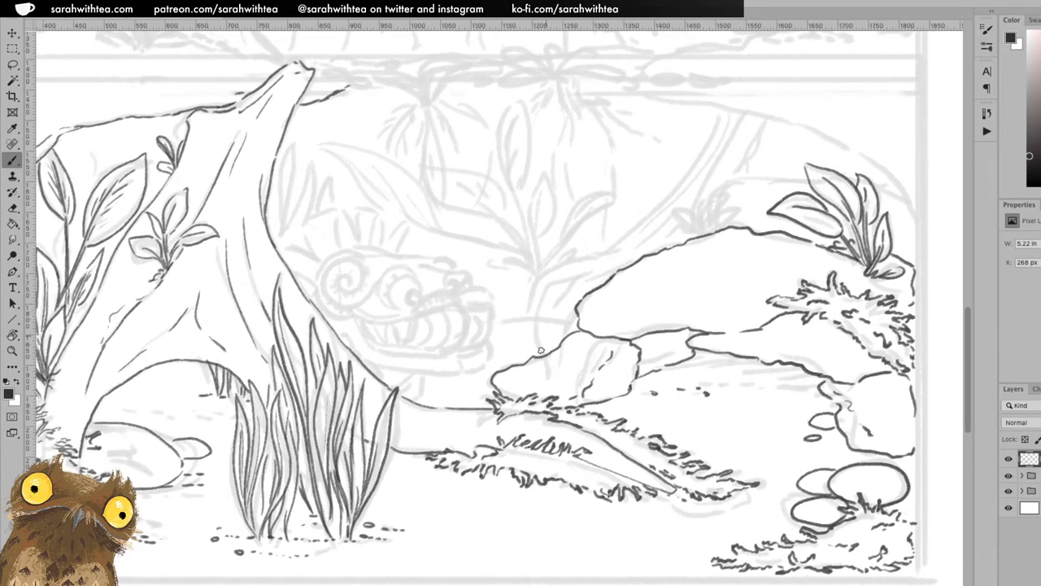
mouse_move(541, 346)
left_mouse_down()
mouse_move(548, 286)
mouse_move(596, 268)
mouse_move(562, 293)
mouse_move(532, 338)
mouse_move(536, 350)
mouse_move(529, 312)
mouse_move(544, 271)
mouse_move(636, 235)
left_mouse_up()
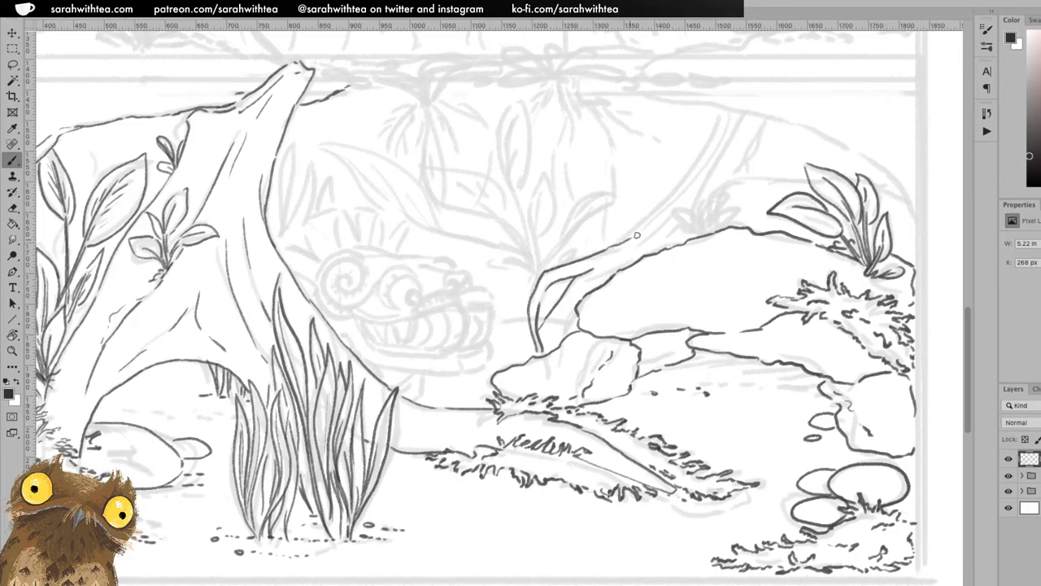
left_click_drag(575, 318, 563, 342)
mouse_move(629, 233)
left_mouse_down()
mouse_move(685, 177)
mouse_move(717, 121)
left_mouse_up()
mouse_move(731, 180)
left_mouse_down()
mouse_move(771, 117)
mouse_move(746, 175)
left_mouse_up()
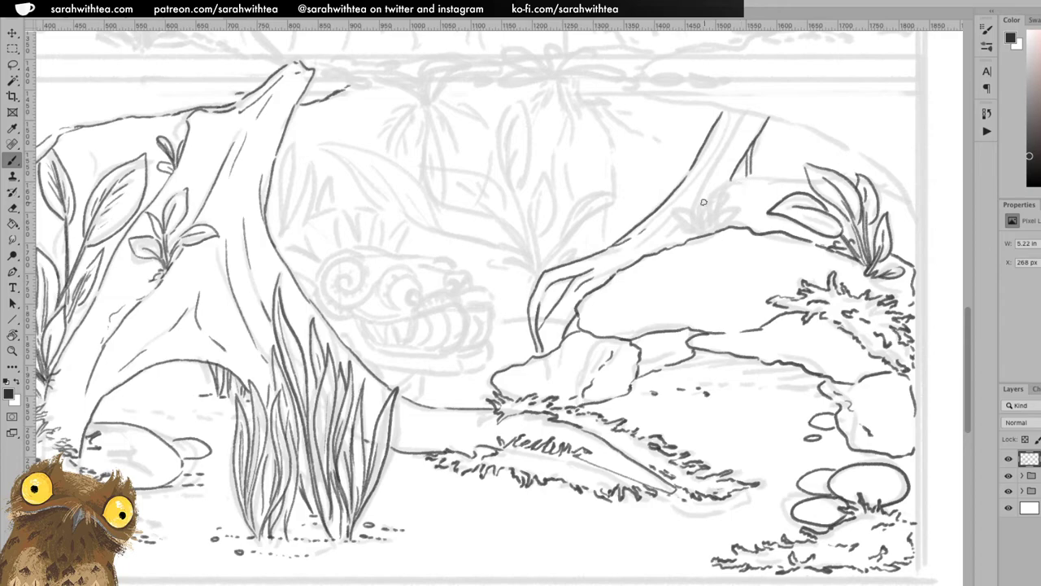
mouse_move(631, 249)
left_mouse_down()
mouse_move(689, 193)
mouse_move(737, 120)
left_mouse_up()
left_click_drag(733, 137, 701, 185)
left_click_drag(547, 343, 556, 324)
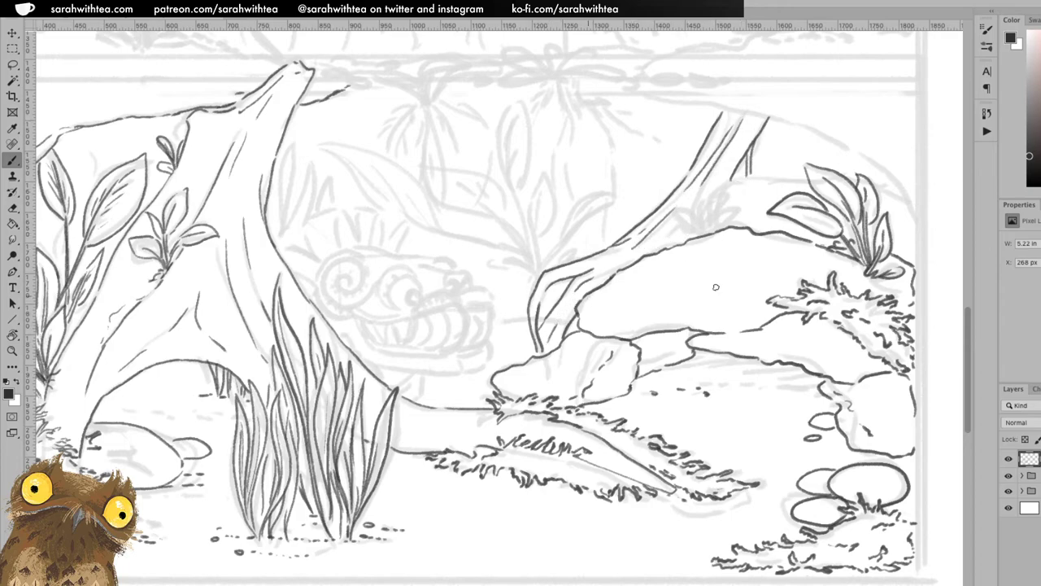
- Ink the small leafy plant growing between the slanting branch and the top of the large rock
key("z")
left_click(781, 299, "alt")
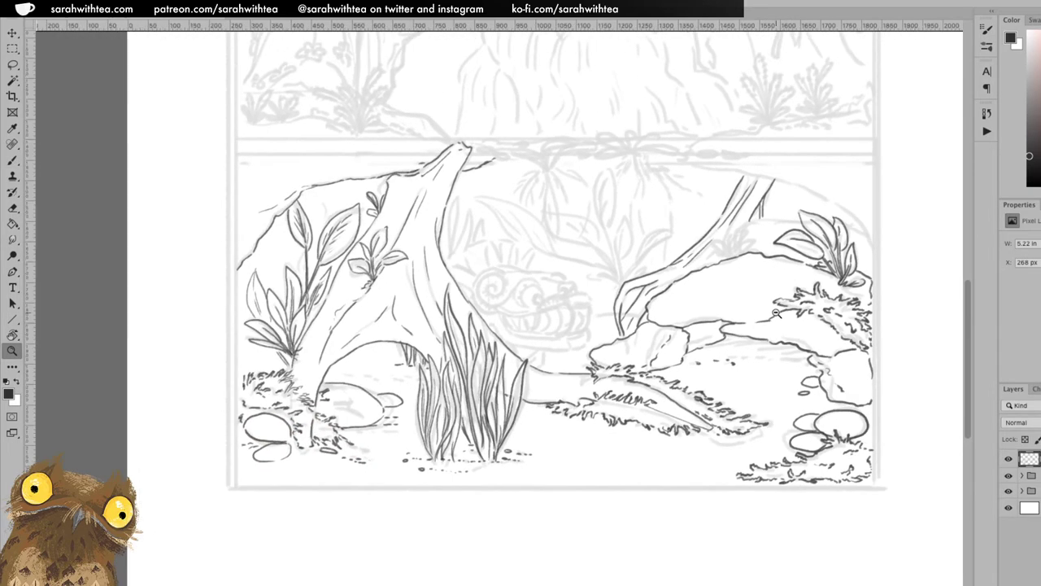
left_click(782, 319, "alt")
left_click(795, 332, "alt")
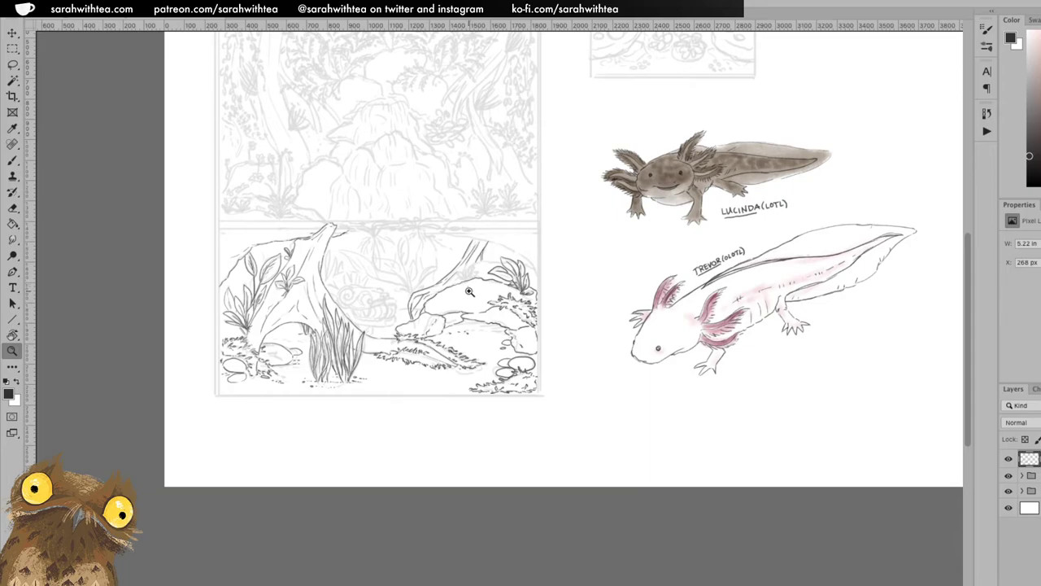
left_click_drag(491, 248, 485, 283)
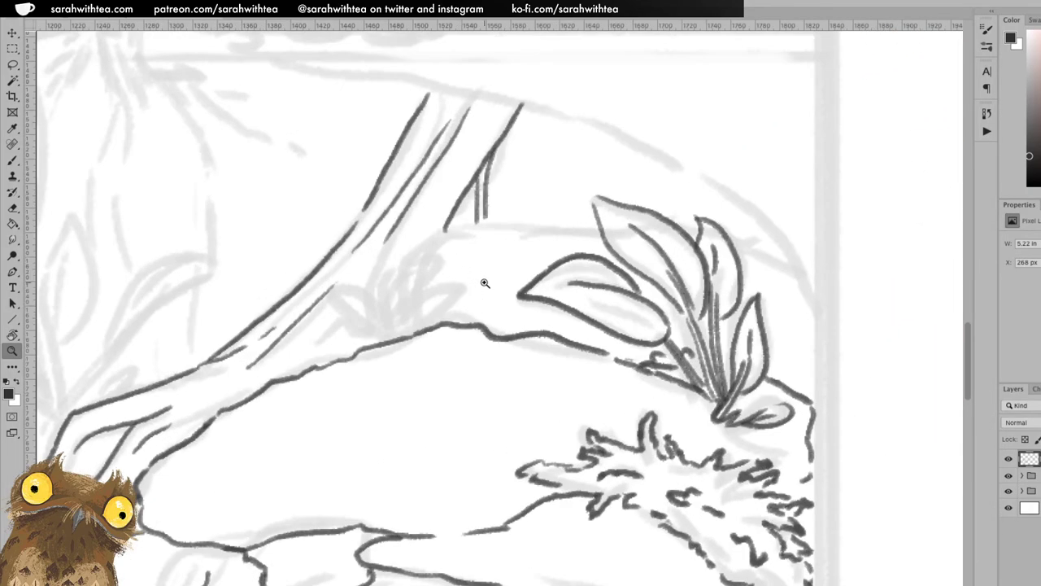
key("b")
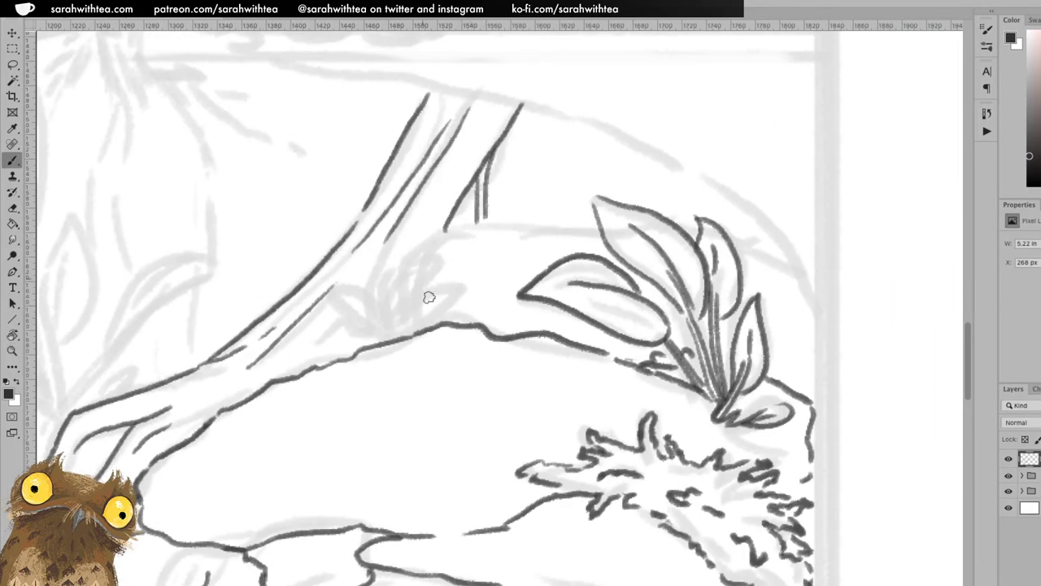
mouse_move(415, 327)
left_mouse_down()
mouse_move(433, 297)
mouse_move(420, 305)
mouse_move(420, 294)
mouse_move(453, 282)
mouse_move(411, 326)
left_mouse_up()
key("ctrl+z")
key("ctrl+z")
mouse_move(355, 302)
left_mouse_down()
mouse_move(387, 334)
mouse_move(333, 292)
mouse_move(400, 334)
mouse_move(395, 301)
mouse_move(423, 244)
mouse_move(406, 311)
mouse_move(385, 267)
left_mouse_up()
left_click_drag(385, 267, 394, 278)
left_click_drag(390, 317, 398, 331)
mouse_move(386, 292)
left_mouse_down()
mouse_move(397, 319)
mouse_move(464, 323)
left_mouse_up()
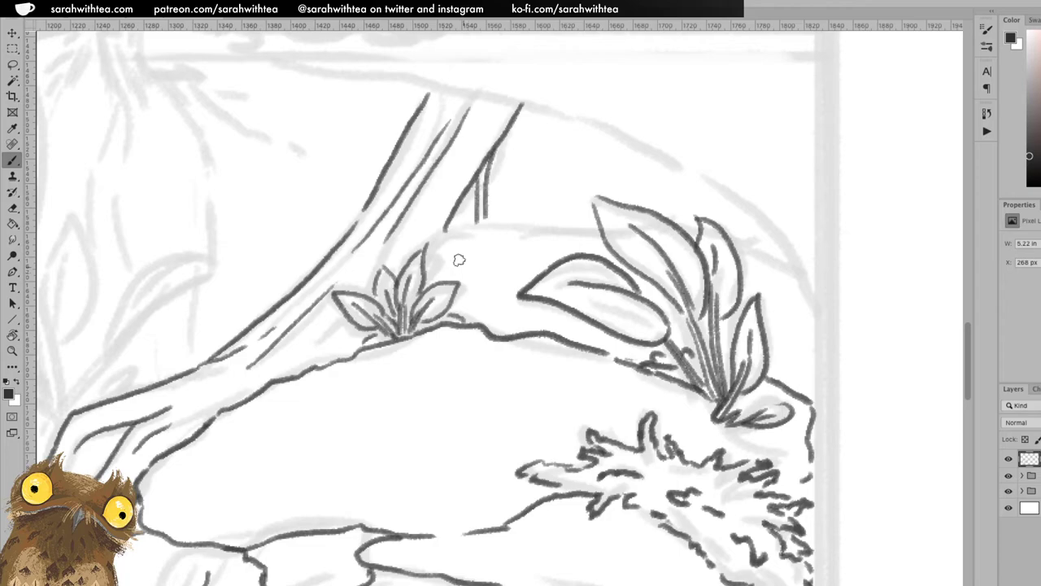
- Ink the textured log behind the large rock and the background contour arching from the waterline to the tank's right wall
mouse_move(426, 247)
left_mouse_down()
mouse_move(482, 220)
mouse_move(599, 233)
mouse_move(467, 244)
mouse_move(469, 258)
mouse_move(529, 248)
left_mouse_up()
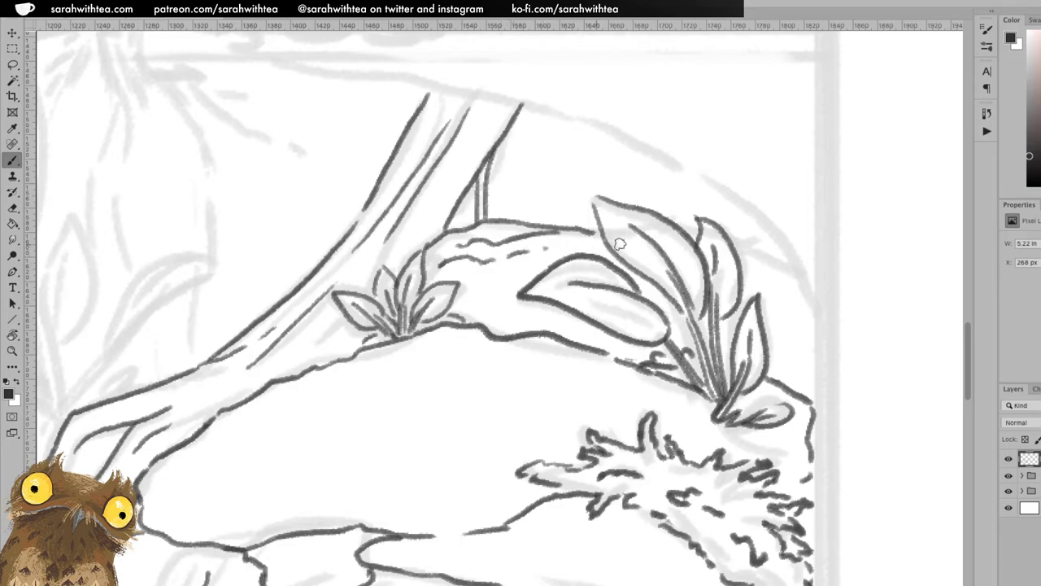
left_click_drag(742, 248, 801, 274)
mouse_move(754, 215)
left_mouse_down()
mouse_move(818, 296)
mouse_move(711, 179)
mouse_move(682, 166)
left_mouse_up()
left_click_drag(616, 210, 643, 257)
key("ctrl+r")
mouse_move(402, 177)
left_mouse_down()
mouse_move(618, 216)
mouse_move(809, 281)
left_mouse_up()
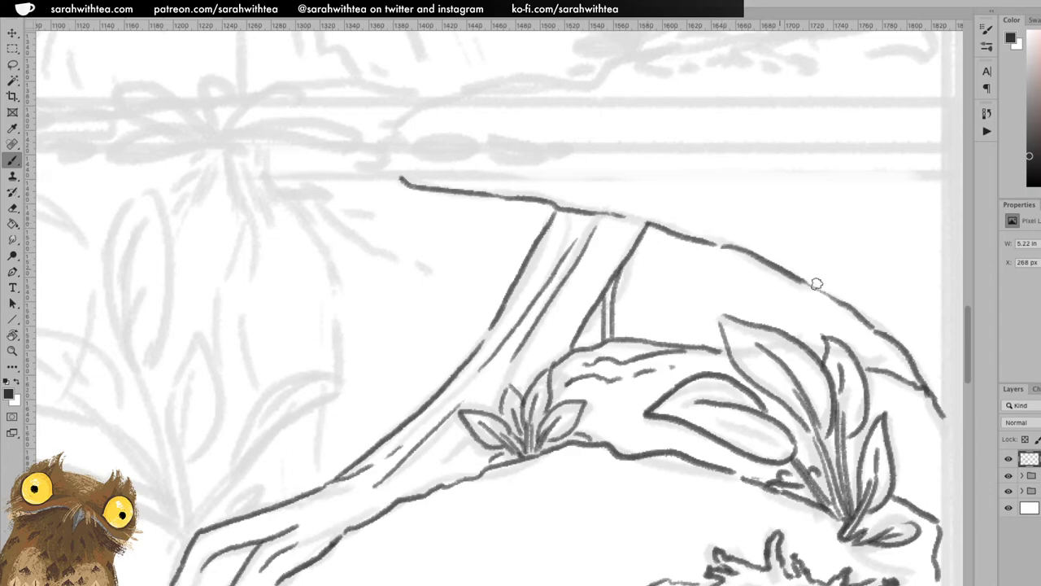
mouse_move(670, 203)
left_mouse_down()
mouse_move(771, 217)
mouse_move(898, 299)
left_mouse_up()
left_click_drag(399, 179, 335, 174)
- Ink the curved right leaf and the short upright pointed leaf of the plant growing at the branch's bend
key("z")
left_click(497, 279, "alt")
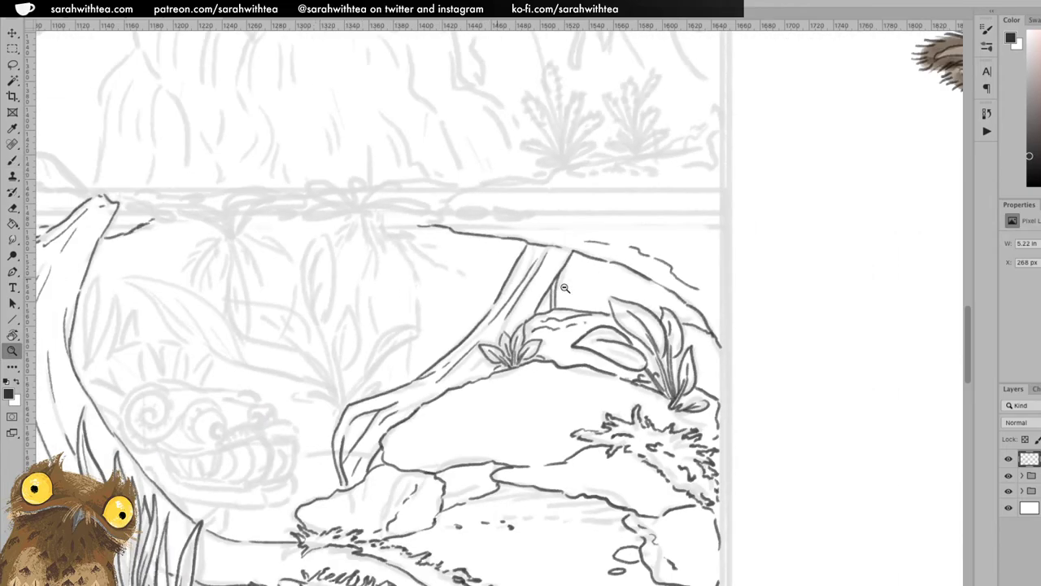
left_click(567, 290, "alt")
left_click(638, 301, "alt")
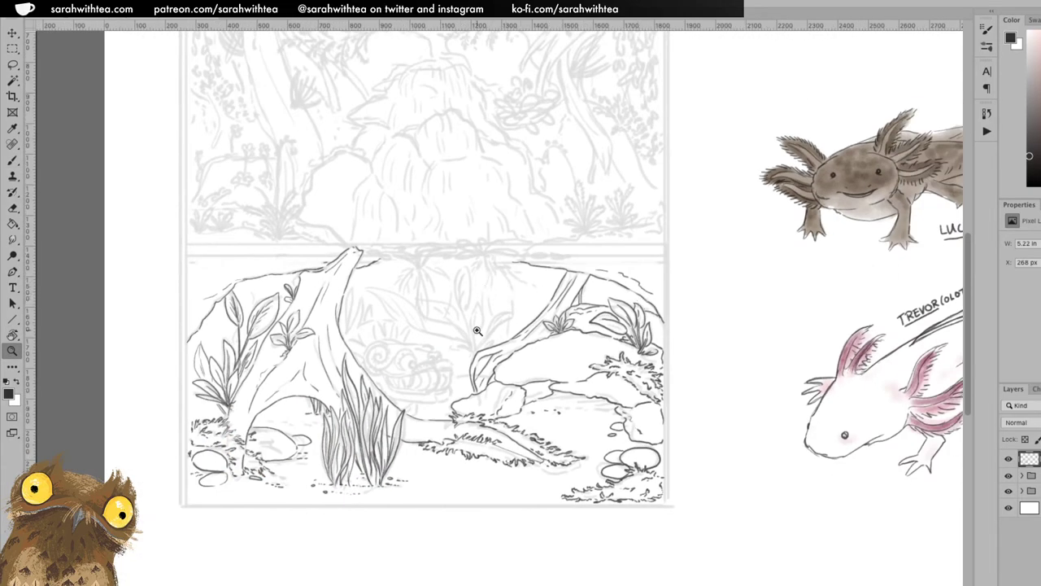
left_click(478, 332)
left_click(480, 338)
left_click(477, 344)
key("b")
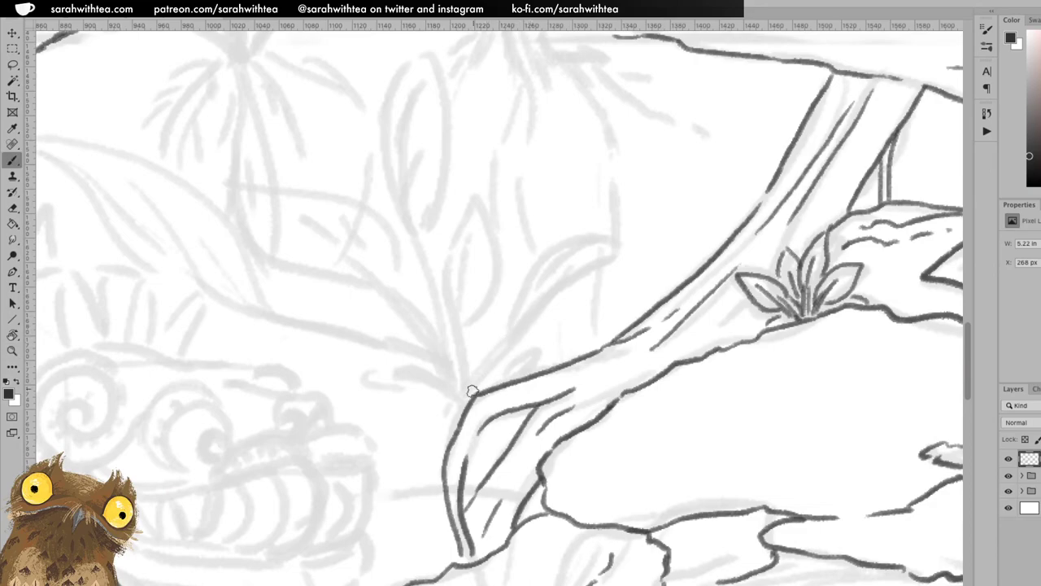
mouse_move(474, 392)
left_mouse_down()
mouse_move(523, 315)
mouse_move(478, 391)
mouse_move(533, 348)
mouse_move(520, 376)
left_mouse_up()
mouse_move(501, 411)
left_mouse_down()
mouse_move(472, 458)
mouse_move(499, 423)
left_mouse_up()
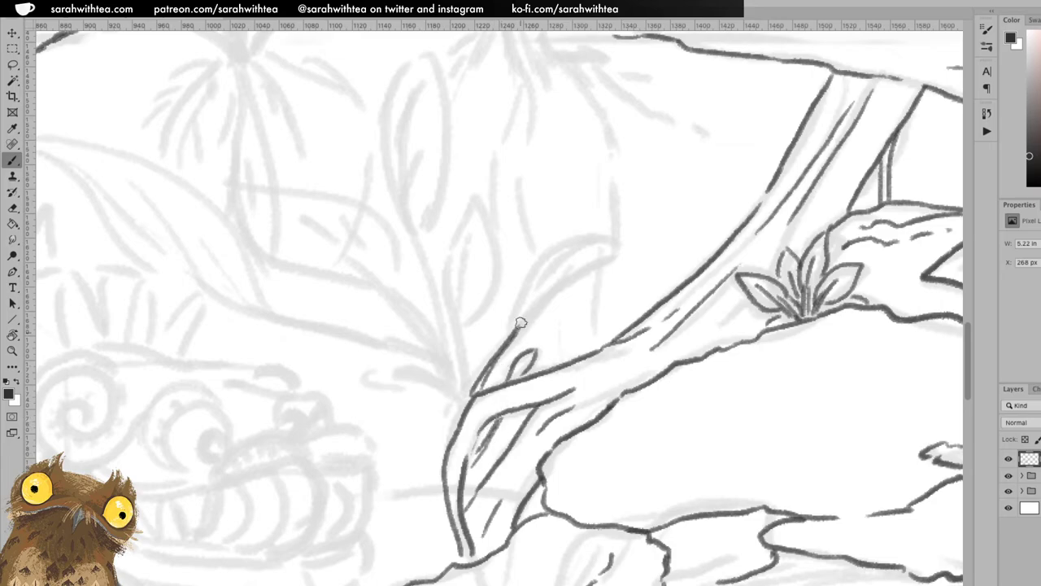
mouse_move(506, 339)
left_mouse_down()
mouse_move(569, 244)
mouse_move(613, 235)
mouse_move(568, 254)
mouse_move(526, 301)
mouse_move(514, 335)
mouse_move(616, 238)
left_mouse_up()
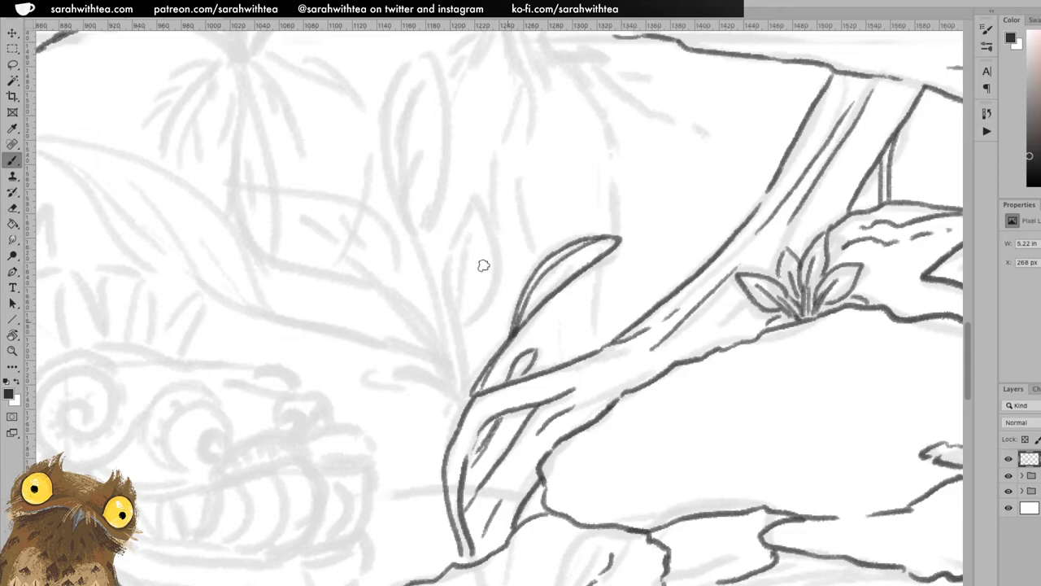
mouse_move(462, 384)
left_mouse_down()
mouse_move(462, 276)
mouse_move(465, 397)
left_mouse_up()
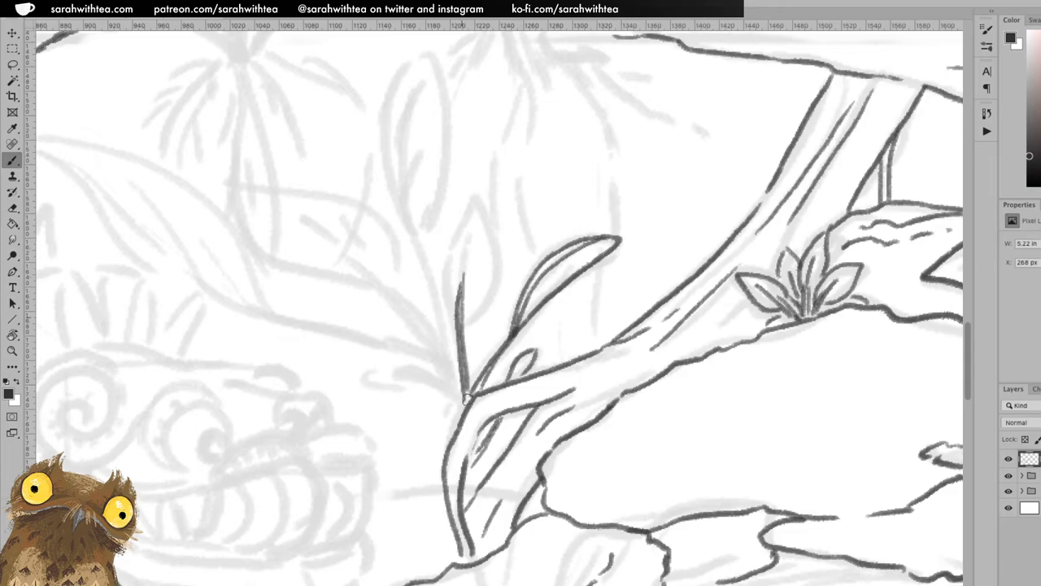
mouse_move(457, 317)
left_mouse_down()
mouse_move(474, 197)
mouse_move(493, 276)
mouse_move(481, 309)
mouse_move(460, 327)
left_mouse_up()
left_click_drag(449, 250, 457, 307)
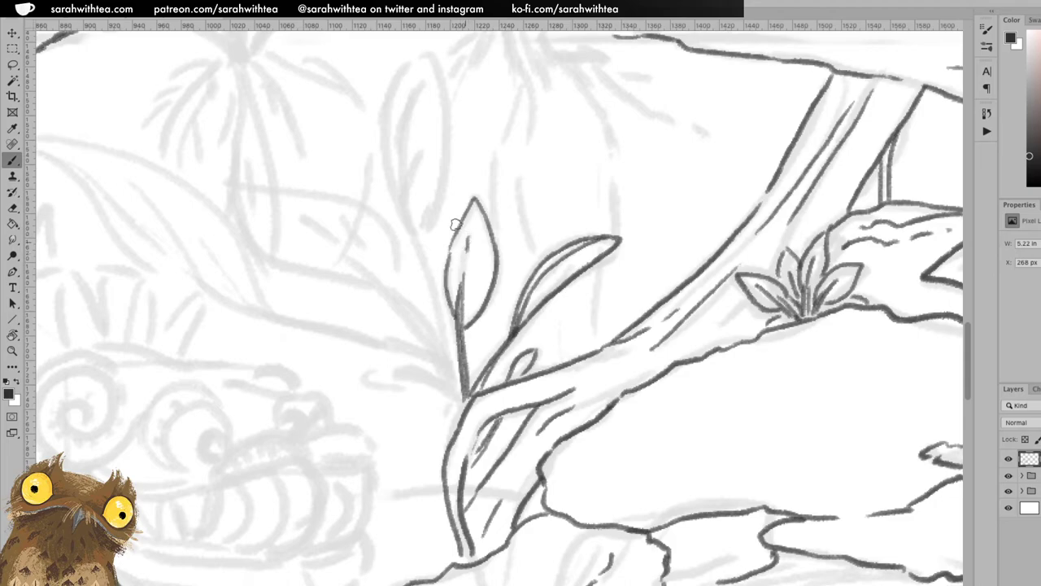
- Ink the central plant's small low leaf and its tall oval leaf with stem and vein marks
mouse_move(412, 231)
left_mouse_down()
mouse_move(452, 370)
mouse_move(414, 372)
mouse_move(459, 394)
mouse_move(415, 235)
mouse_move(462, 394)
left_mouse_up()
key("ctrl+z")
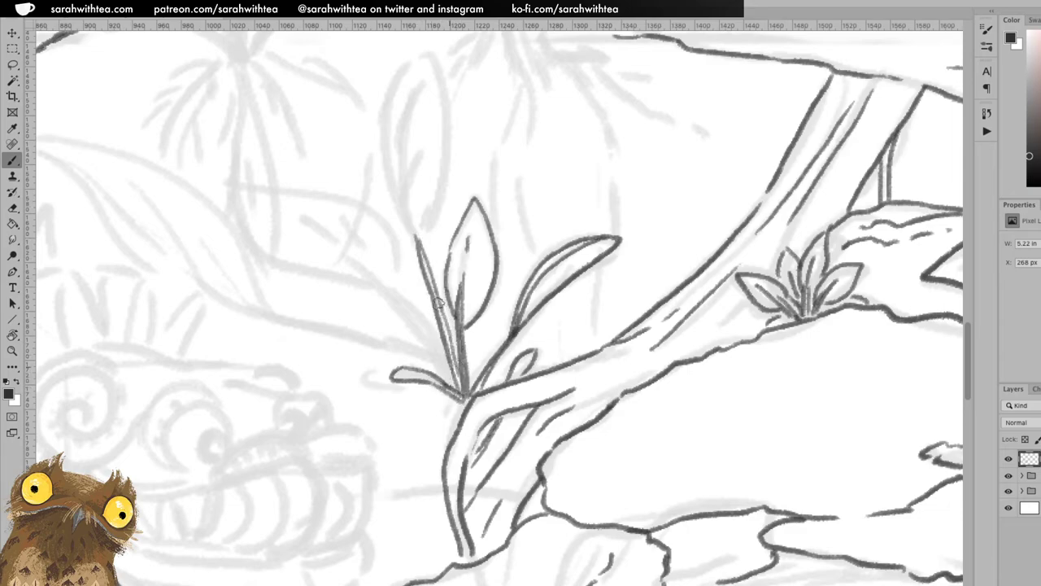
mouse_move(414, 227)
left_mouse_down()
mouse_move(404, 130)
mouse_move(418, 71)
left_mouse_up()
mouse_move(410, 205)
left_mouse_down()
mouse_move(420, 148)
mouse_move(411, 162)
mouse_move(417, 119)
left_mouse_up()
mouse_move(415, 244)
left_mouse_down()
mouse_move(390, 220)
mouse_move(379, 152)
mouse_move(387, 109)
mouse_move(428, 51)
mouse_move(457, 137)
mouse_move(457, 205)
mouse_move(427, 251)
left_mouse_up()
- Ink the central plant's two large left-hand leaves, the broad pointed one and the long sweeping one, with stems and midribs
mouse_move(570, 204)
left_mouse_down()
mouse_move(609, 213)
mouse_move(726, 308)
left_mouse_up()
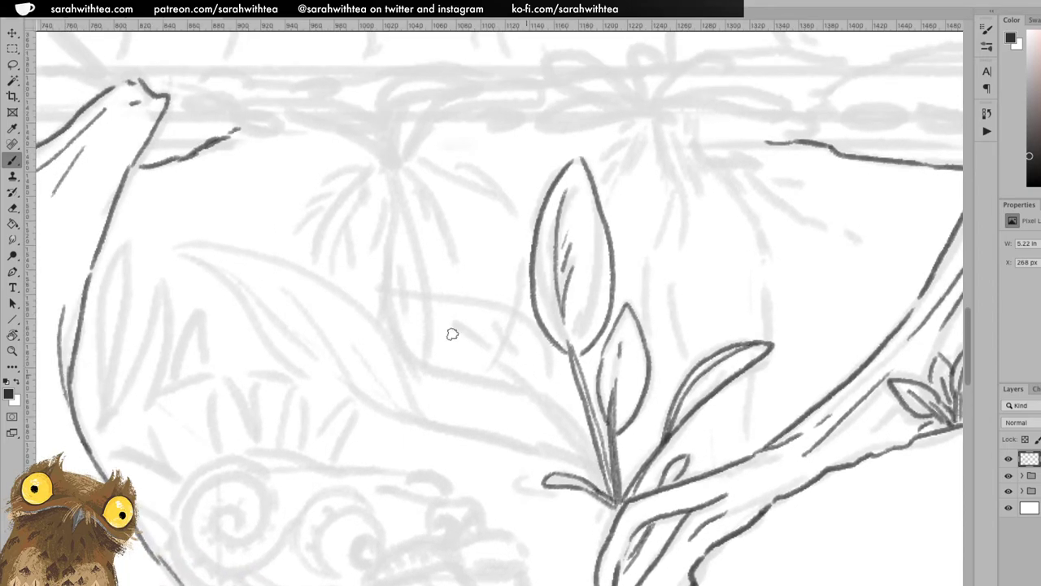
mouse_move(386, 295)
left_mouse_down()
mouse_move(467, 376)
mouse_move(525, 396)
left_mouse_up()
left_click_drag(457, 330, 531, 392)
mouse_move(388, 293)
left_mouse_down()
mouse_move(433, 293)
mouse_move(548, 365)
mouse_move(549, 398)
mouse_move(598, 479)
left_mouse_up()
mouse_move(530, 392)
left_mouse_down()
mouse_move(611, 502)
mouse_move(590, 522)
left_mouse_up()
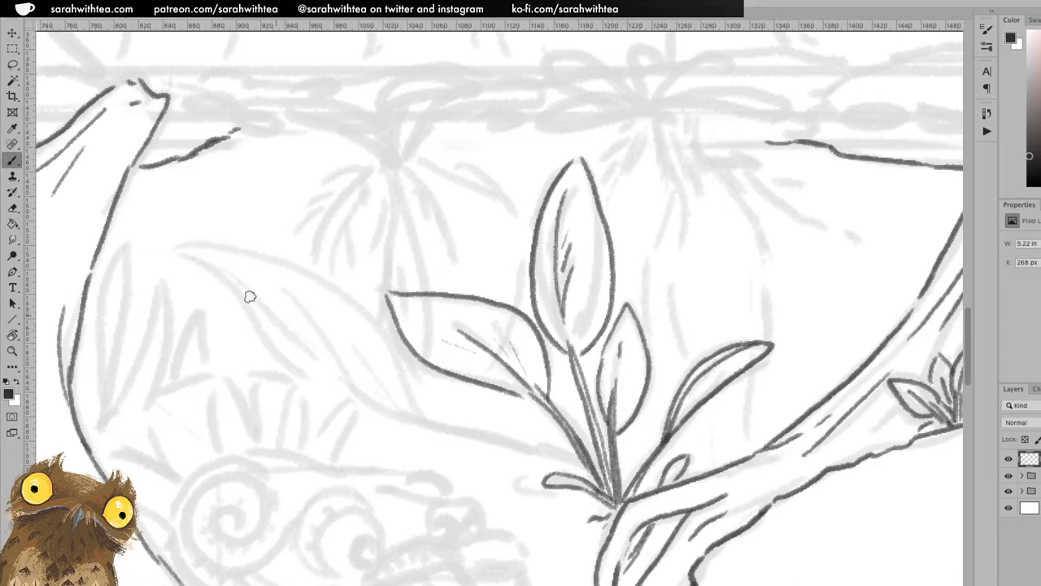
mouse_move(212, 261)
left_mouse_down()
mouse_move(351, 388)
mouse_move(594, 478)
left_mouse_up()
mouse_move(183, 256)
left_mouse_down()
mouse_move(210, 269)
mouse_move(299, 376)
mouse_move(352, 405)
mouse_move(386, 402)
left_mouse_up()
mouse_move(327, 358)
left_mouse_down()
mouse_move(423, 420)
mouse_move(565, 463)
left_mouse_up()
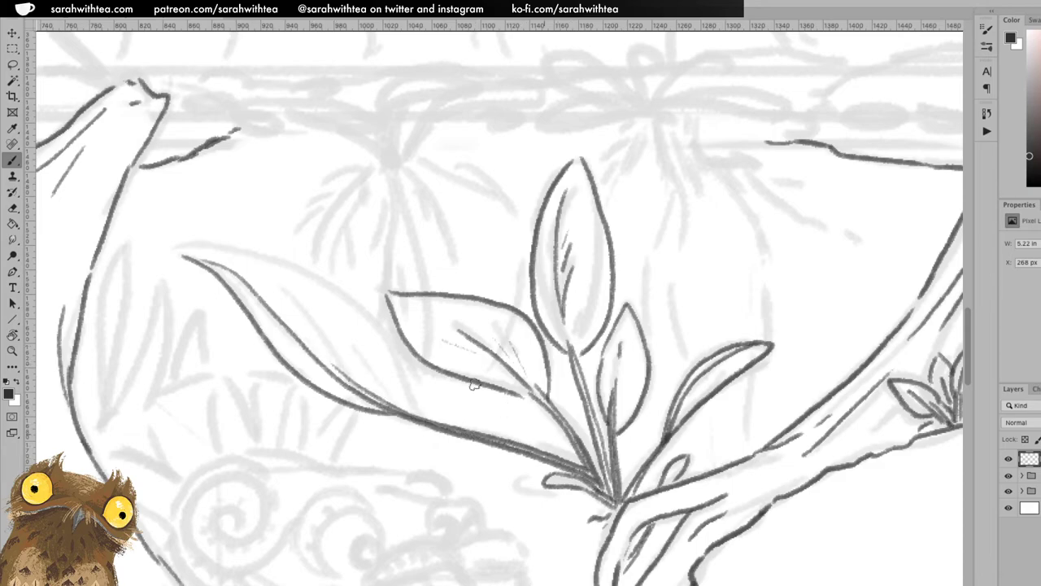
mouse_move(186, 251)
left_mouse_down()
mouse_move(269, 257)
mouse_move(340, 295)
mouse_move(389, 348)
mouse_move(417, 410)
mouse_move(304, 310)
left_mouse_up()
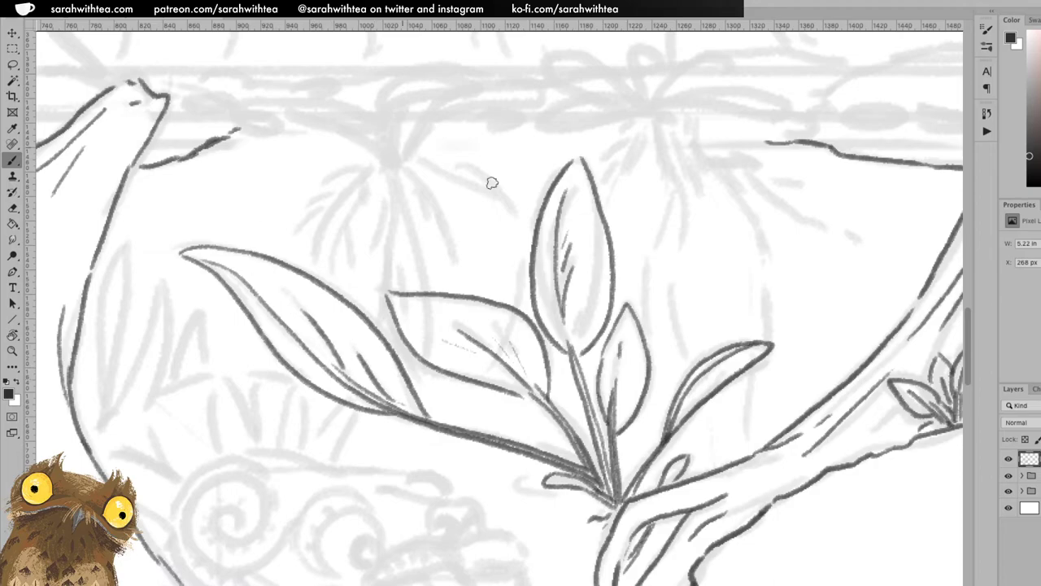
- Ink the carved serpent head's round eye with its dark pupil and the hatched arch beside it
key("z")
left_click_drag(633, 355, 547, 358)
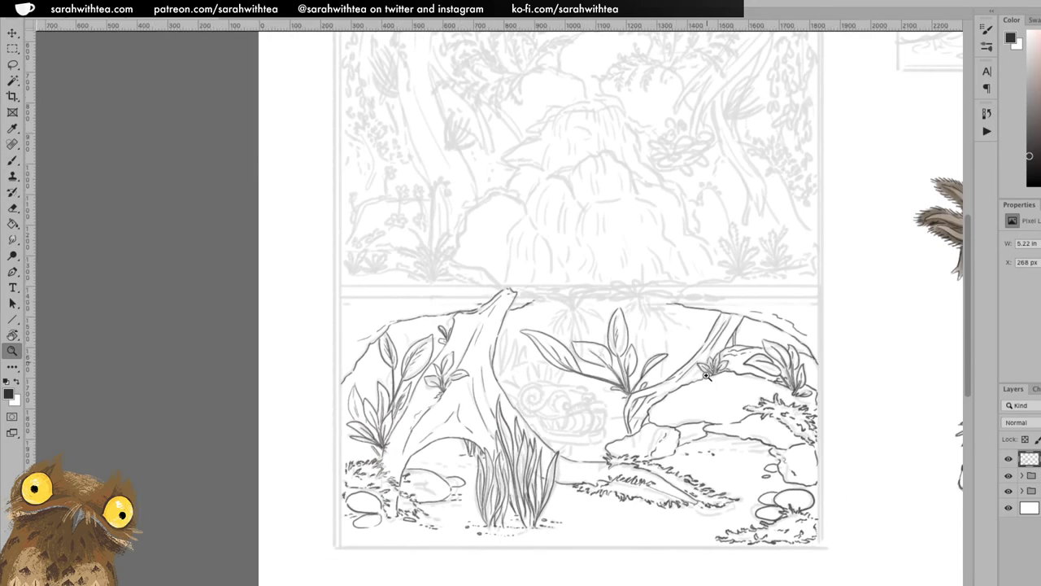
left_click(614, 433)
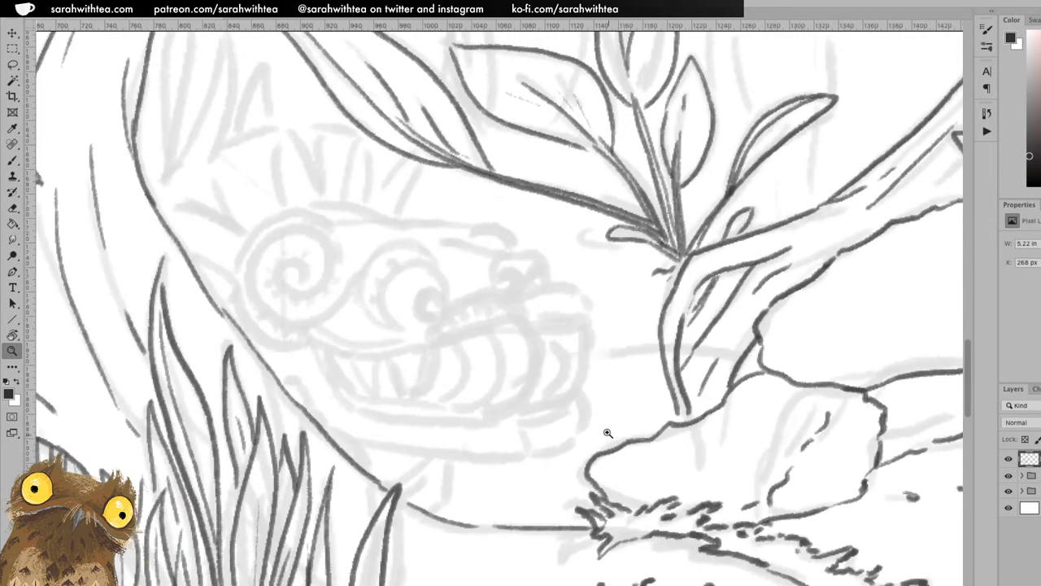
key("b")
mouse_move(398, 324)
left_mouse_down()
mouse_move(387, 279)
mouse_move(415, 262)
mouse_move(433, 269)
mouse_move(447, 296)
mouse_move(427, 314)
mouse_move(423, 294)
mouse_move(434, 299)
mouse_move(426, 314)
mouse_move(424, 286)
mouse_move(443, 310)
mouse_move(472, 295)
mouse_move(520, 318)
left_mouse_up()
mouse_move(433, 335)
left_mouse_down()
mouse_move(468, 301)
mouse_move(513, 311)
mouse_move(445, 320)
mouse_move(507, 315)
left_mouse_up()
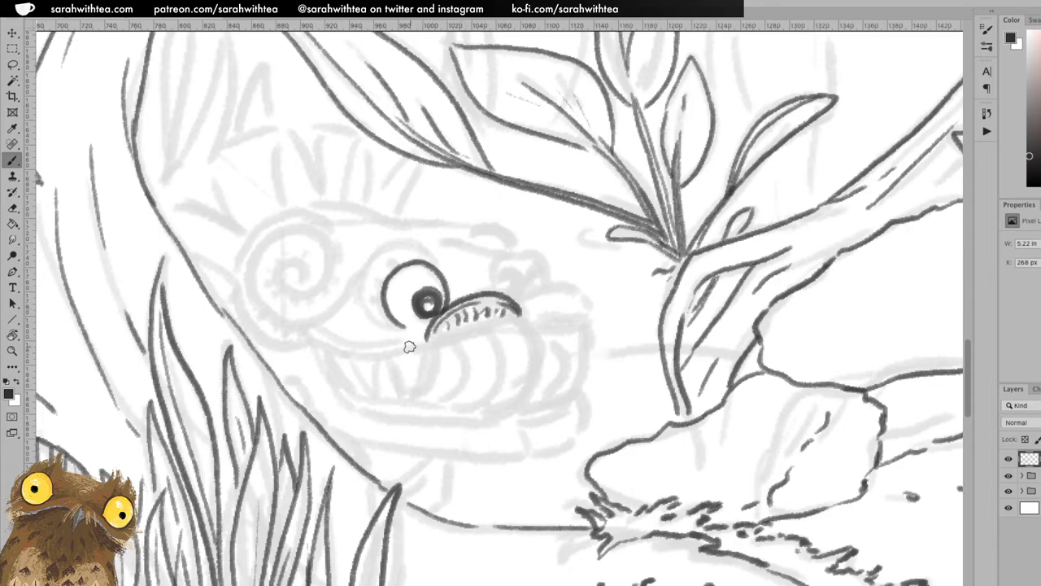
- Ink the serpent head's upper mouth line, blunt upper lip, large curved front tooth and front of the lower lip
mouse_move(314, 327)
left_mouse_down()
mouse_move(361, 339)
mouse_move(426, 329)
left_mouse_up()
key("ctrl+z")
left_click_drag(314, 327, 428, 340)
mouse_move(426, 336)
left_mouse_down()
mouse_move(547, 310)
mouse_move(537, 329)
mouse_move(590, 321)
mouse_move(582, 293)
mouse_move(506, 298)
left_mouse_up()
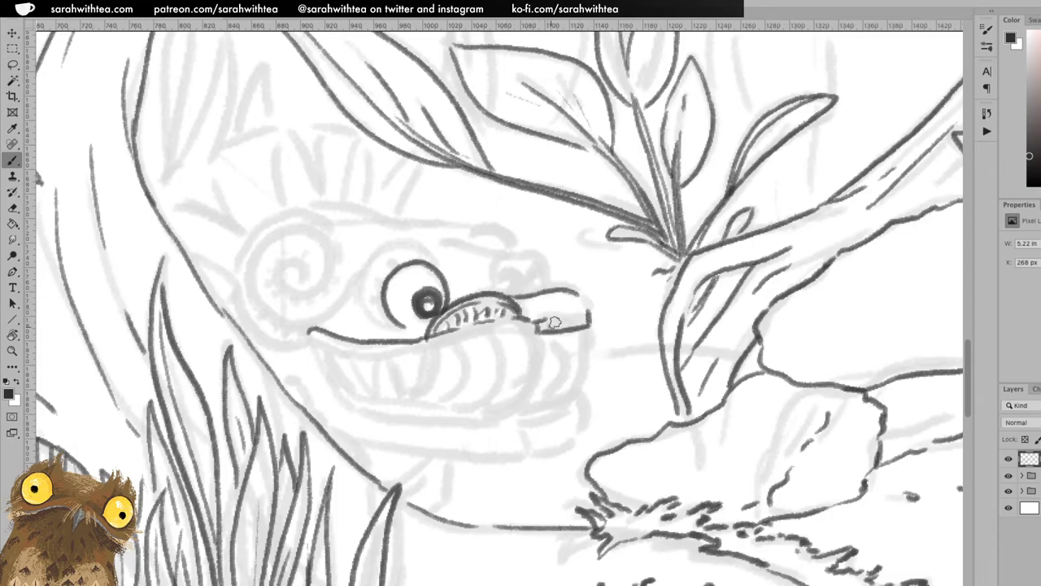
mouse_move(521, 423)
left_mouse_down()
mouse_move(574, 408)
mouse_move(584, 424)
mouse_move(571, 444)
mouse_move(535, 455)
mouse_move(525, 444)
mouse_move(521, 414)
mouse_move(561, 409)
left_mouse_up()
mouse_move(532, 328)
left_mouse_down()
mouse_move(532, 382)
mouse_move(517, 403)
mouse_move(479, 413)
mouse_move(492, 374)
mouse_move(486, 330)
mouse_move(583, 322)
mouse_move(526, 327)
mouse_move(581, 339)
mouse_move(584, 330)
mouse_move(586, 355)
mouse_move(557, 399)
mouse_move(541, 403)
mouse_move(551, 336)
mouse_move(531, 379)
mouse_move(550, 369)
mouse_move(538, 405)
left_mouse_up()
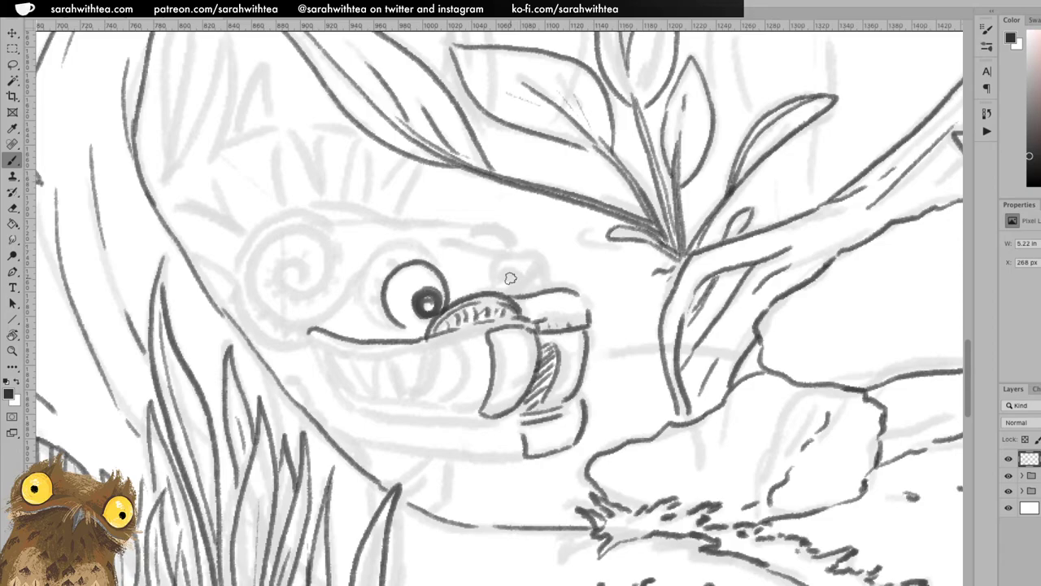
- Ink the serpent head's nostrils and snout ridge, and add the ring with short radial marks around the eye
mouse_move(511, 272)
left_mouse_down()
mouse_move(546, 285)
mouse_move(540, 257)
mouse_move(504, 254)
mouse_move(495, 283)
left_mouse_up()
left_click_drag(514, 249, 427, 241)
mouse_move(405, 329)
left_mouse_down()
mouse_move(365, 309)
mouse_move(357, 273)
mouse_move(399, 237)
mouse_move(435, 269)
left_mouse_up()
mouse_move(378, 319)
left_mouse_down()
mouse_move(362, 283)
mouse_move(373, 261)
mouse_move(395, 247)
mouse_move(422, 254)
left_mouse_up()
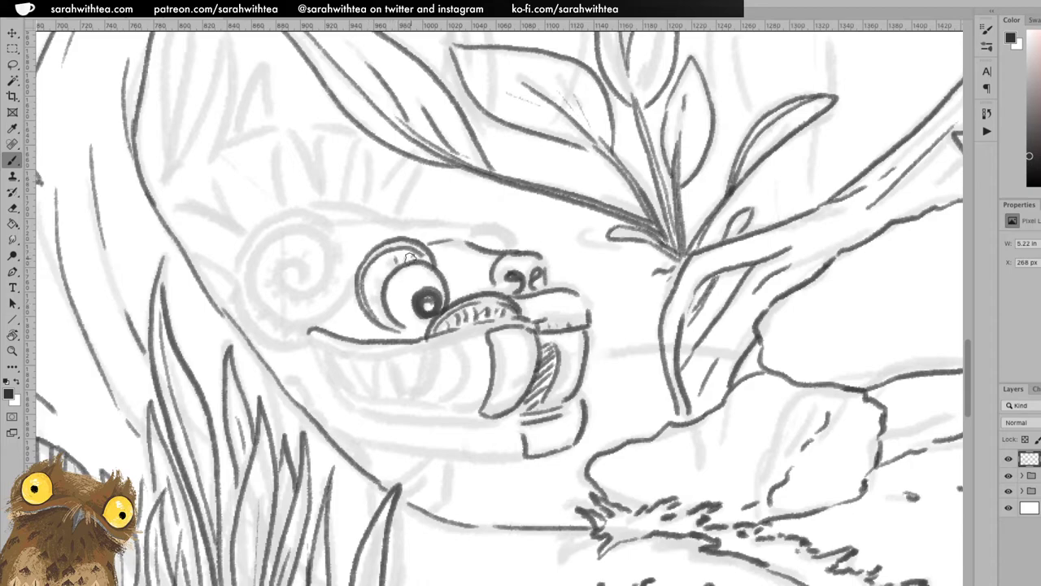
mouse_move(384, 265)
left_mouse_down()
mouse_move(371, 290)
mouse_move(378, 314)
left_mouse_up()
- Ink the outline of the serpent head's open mouth and the inner gum line at its back corner
mouse_move(309, 332)
left_mouse_down()
mouse_move(343, 399)
mouse_move(382, 418)
mouse_move(505, 425)
left_mouse_up()
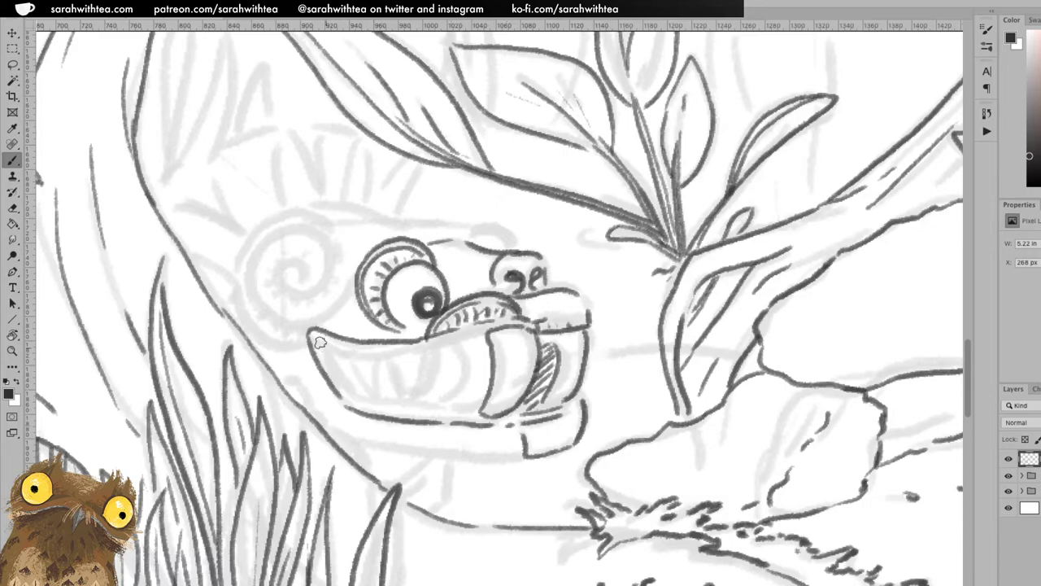
left_click_drag(323, 344, 365, 402)
left_click_drag(332, 346, 413, 348)
key("ctrl+z")
mouse_move(336, 344)
left_mouse_down()
mouse_move(433, 334)
mouse_move(331, 346)
mouse_move(376, 353)
mouse_move(484, 335)
mouse_move(449, 363)
mouse_move(460, 349)
mouse_move(470, 407)
left_mouse_up()
key("ctrl+z")
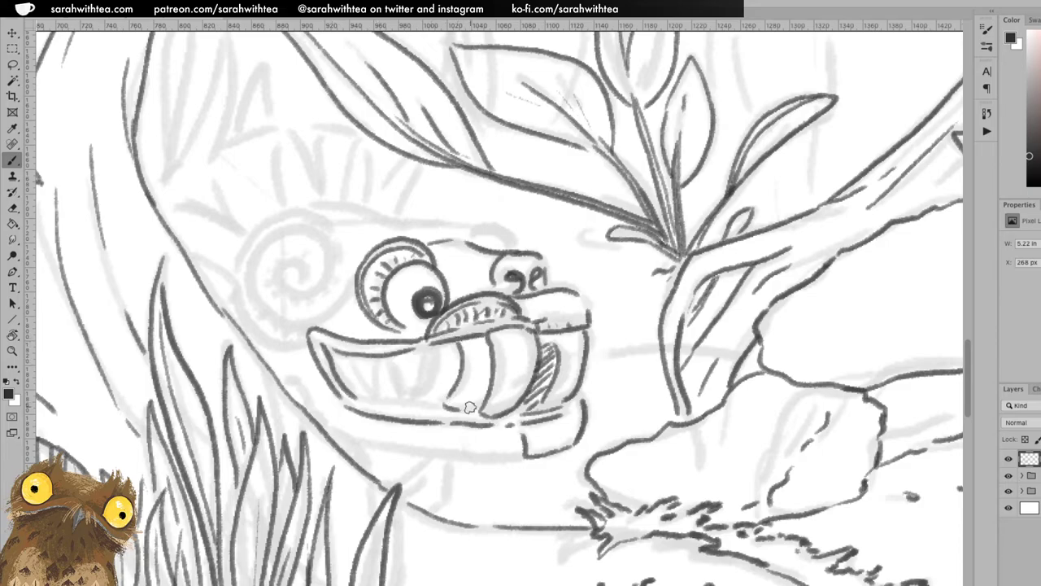
- Ink the remaining dividing lines between the serpent head's teeth and the lower edge of its jaw
left_click_drag(431, 352, 423, 404)
left_click_drag(380, 358, 356, 392)
left_click_drag(379, 353, 407, 405)
mouse_move(424, 358)
left_mouse_down()
mouse_move(518, 305)
mouse_move(622, 304)
mouse_move(445, 407)
mouse_move(424, 403)
mouse_move(438, 411)
mouse_move(357, 402)
left_mouse_up()
key("ctrl+z")
- Ink the top contour and brow of the serpent head and the large spiral at its back
key("ctrl+z")
key("ctrl+z")
mouse_move(391, 359)
left_mouse_down()
mouse_move(403, 399)
mouse_move(384, 336)
mouse_move(383, 388)
mouse_move(356, 398)
mouse_move(423, 408)
mouse_move(364, 399)
mouse_move(411, 405)
left_mouse_up()
left_click_drag(355, 434, 521, 454)
mouse_move(470, 232)
left_mouse_down()
mouse_move(511, 244)
mouse_move(472, 226)
mouse_move(363, 215)
mouse_move(407, 229)
mouse_move(457, 221)
left_mouse_up()
key("ctrl+z")
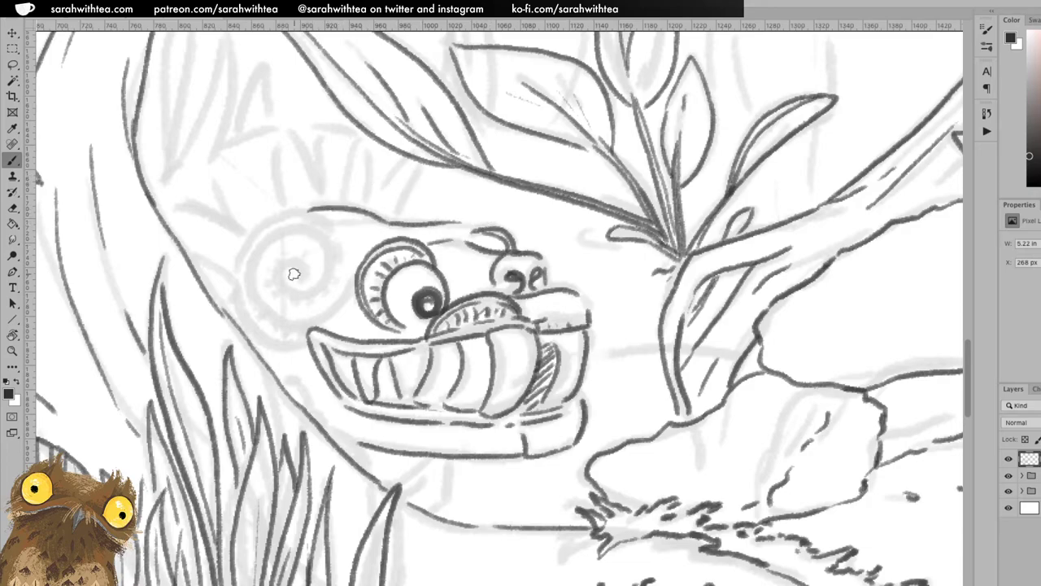
mouse_move(285, 258)
left_mouse_down()
mouse_move(329, 274)
mouse_move(293, 227)
mouse_move(252, 292)
mouse_move(327, 322)
mouse_move(351, 292)
left_mouse_up()
mouse_move(323, 216)
left_mouse_down()
mouse_move(236, 281)
mouse_move(259, 335)
mouse_move(291, 345)
mouse_move(286, 354)
mouse_move(237, 312)
mouse_move(231, 271)
mouse_move(242, 231)
mouse_move(289, 205)
mouse_move(330, 229)
left_mouse_up()
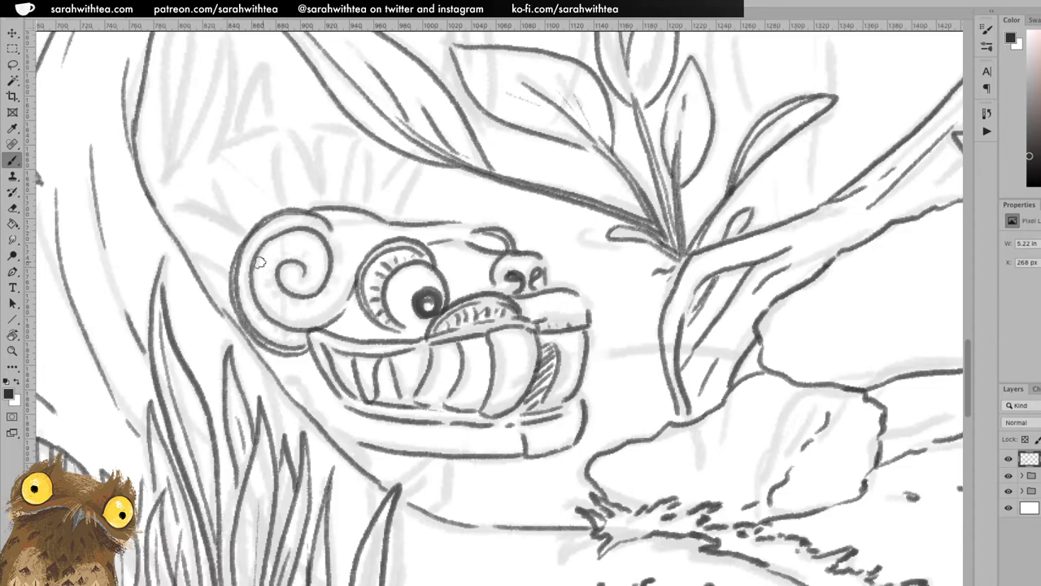
mouse_move(253, 268)
left_mouse_down()
mouse_move(275, 319)
mouse_move(301, 329)
left_mouse_up()
key("ctrl+z")
mouse_move(355, 285)
left_mouse_down()
mouse_move(330, 314)
mouse_move(296, 323)
mouse_move(257, 280)
mouse_move(308, 240)
mouse_move(309, 274)
mouse_move(270, 278)
mouse_move(262, 299)
mouse_move(299, 332)
mouse_move(265, 305)
mouse_move(283, 318)
mouse_move(344, 293)
left_mouse_up()
key("ctrl+z")
key("ctrl+z")
key("ctrl+z")
mouse_move(264, 303)
left_mouse_down()
mouse_move(266, 247)
mouse_move(257, 271)
mouse_move(268, 302)
left_mouse_up()
key("ctrl+z")
- Ink the second inner line of the spiral at the back of the serpent head and fill its bands with short dots
mouse_move(260, 257)
left_mouse_down()
mouse_move(301, 231)
mouse_move(322, 237)
mouse_move(323, 282)
mouse_move(311, 290)
mouse_move(285, 262)
mouse_move(306, 281)
left_mouse_up()
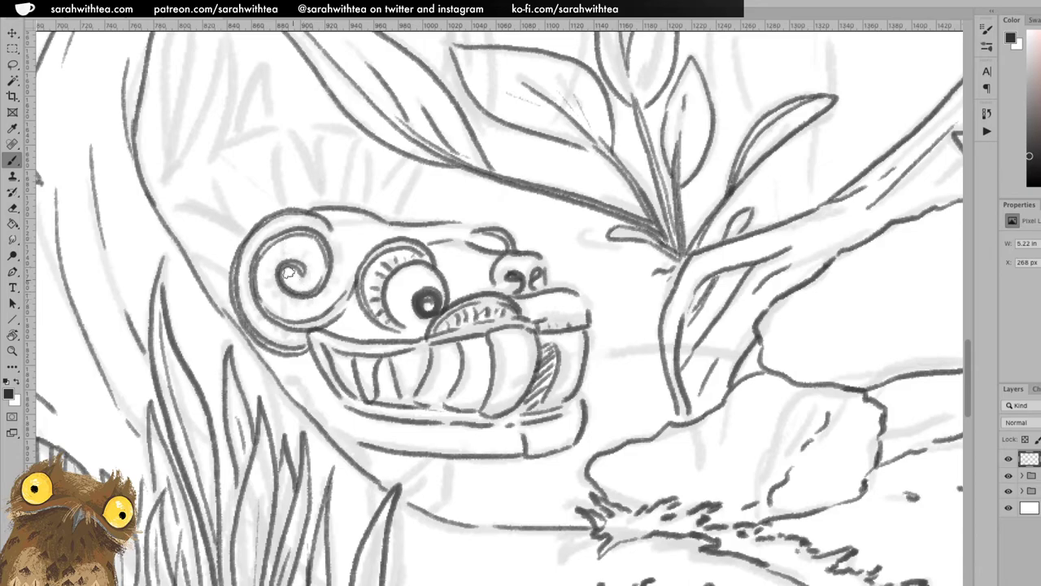
left_click_drag(308, 266, 299, 255)
left_click_drag(288, 300, 298, 310)
left_click_drag(308, 300, 310, 307)
left_click(339, 264)
left_click(339, 253)
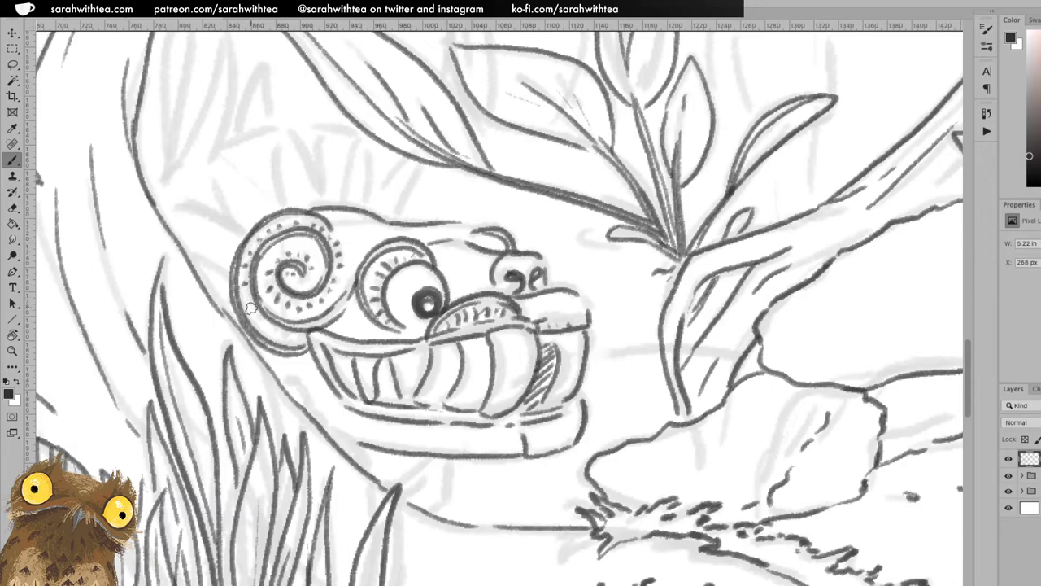
left_click(281, 334)
left_click(289, 336)
- Ink the short neck lines beneath the serpent head's jaw and the pointed crest feathers fanning around its crown and spiral
mouse_move(280, 380)
left_mouse_down()
mouse_move(372, 474)
mouse_move(445, 471)
mouse_move(441, 506)
left_mouse_up()
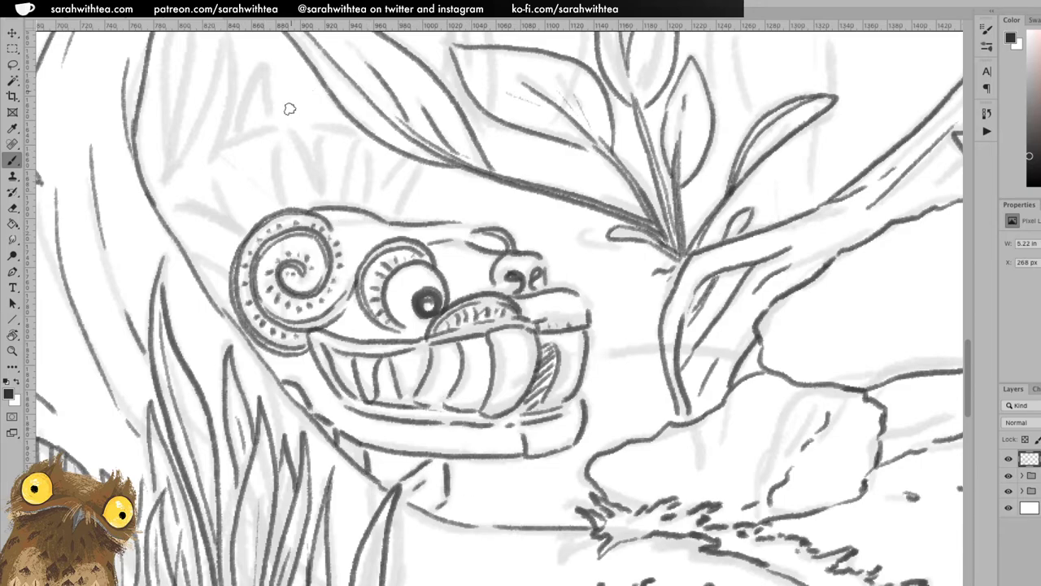
mouse_move(283, 204)
left_mouse_down()
mouse_move(286, 128)
mouse_move(320, 205)
mouse_move(318, 166)
mouse_move(337, 121)
mouse_move(345, 204)
mouse_move(367, 139)
mouse_move(363, 209)
mouse_move(401, 195)
mouse_move(395, 218)
mouse_move(410, 151)
left_mouse_up()
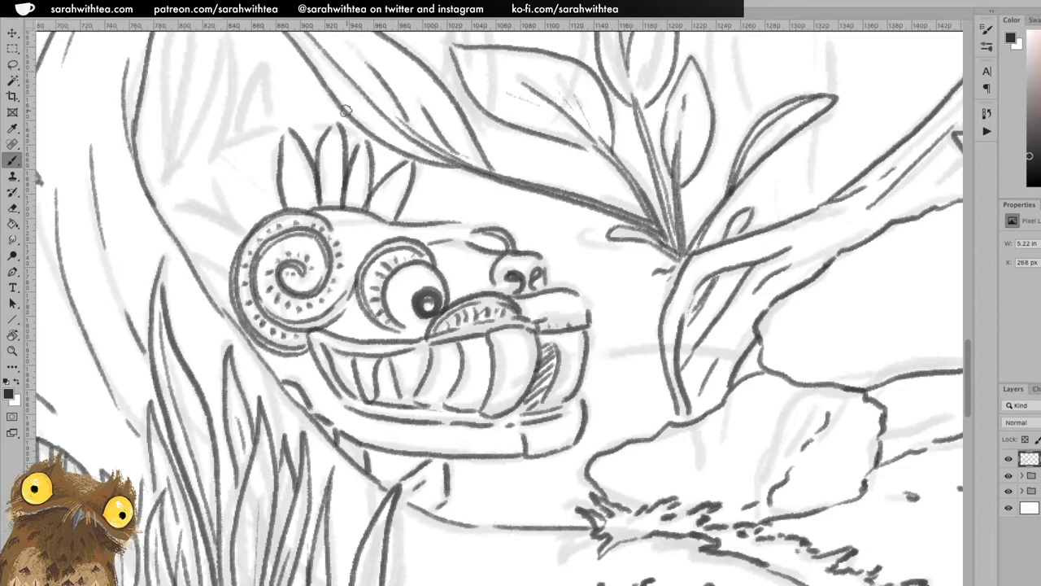
left_click_drag(221, 153, 281, 207)
left_click_drag(237, 234, 217, 148)
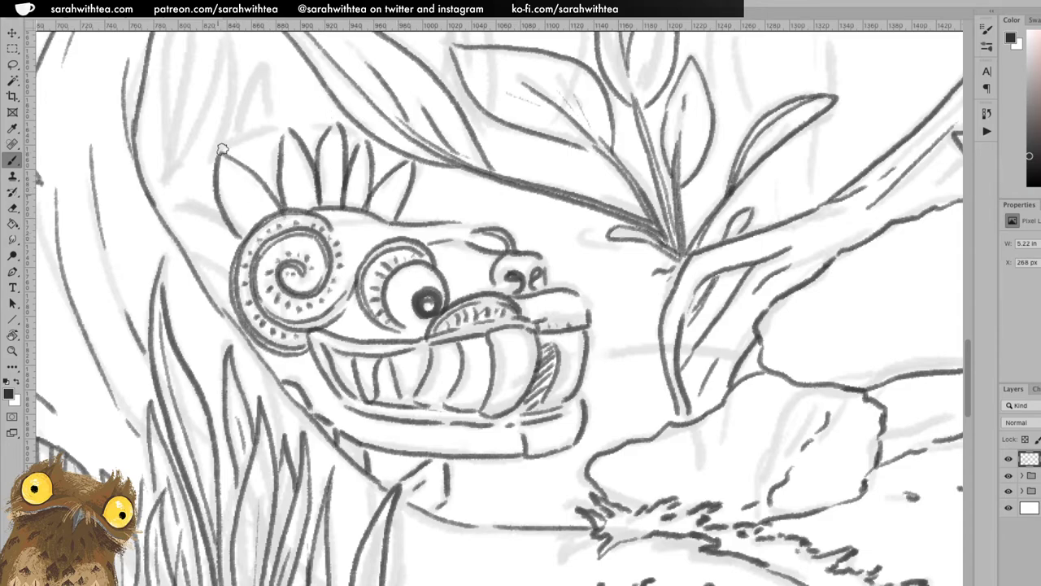
mouse_move(167, 209)
left_mouse_down()
mouse_move(242, 244)
mouse_move(224, 274)
mouse_move(195, 265)
left_mouse_up()
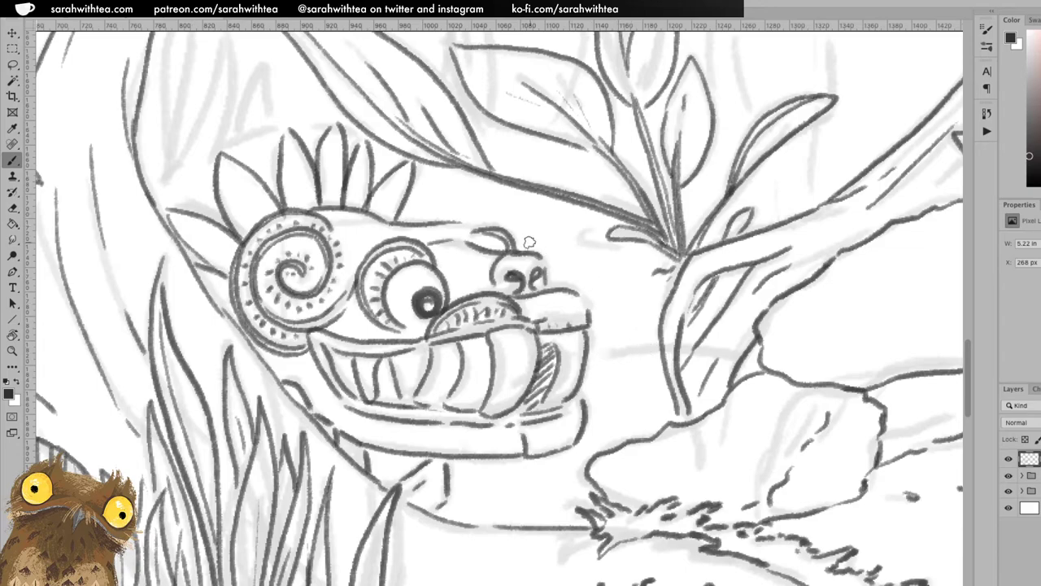
- Join the tips of the serpent head's crest feathers with arcs and hatch the gaps between them
mouse_move(169, 203)
left_mouse_down()
mouse_move(208, 159)
mouse_move(288, 123)
mouse_move(371, 135)
left_mouse_up()
left_click_drag(213, 165, 206, 202)
left_click_drag(214, 197, 211, 209)
mouse_move(278, 137)
left_mouse_down()
mouse_move(268, 171)
mouse_move(278, 202)
left_mouse_up()
left_click_drag(323, 129, 317, 137)
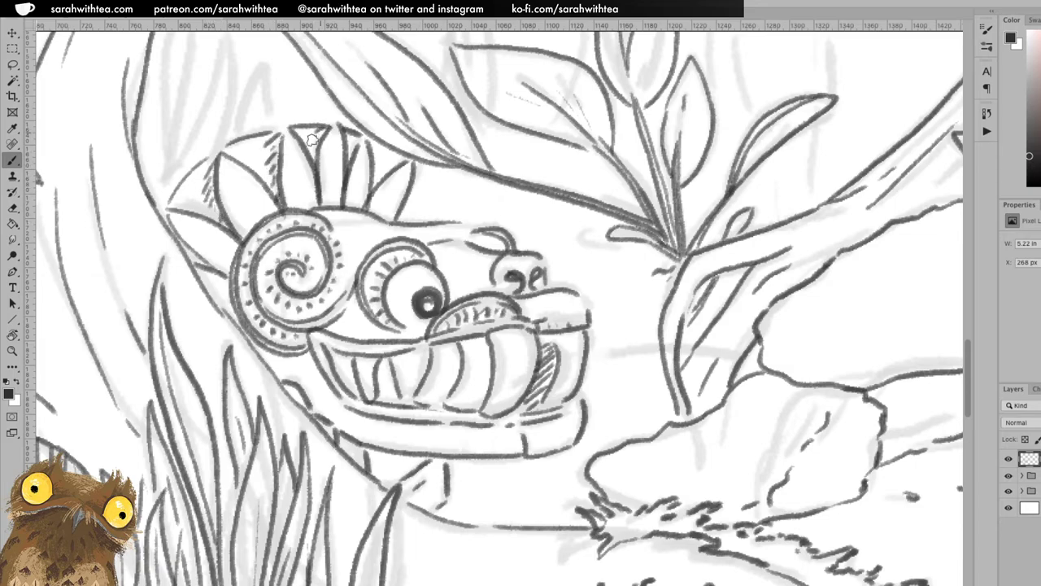
mouse_move(370, 176)
left_mouse_down()
mouse_move(415, 158)
mouse_move(415, 200)
mouse_move(414, 190)
mouse_move(403, 214)
left_mouse_up()
- Ink the pointed grass blades between the driftwood trunk and the serpent head's crest
mouse_move(305, 140)
left_mouse_down()
mouse_move(417, 282)
mouse_move(461, 285)
mouse_move(463, 314)
left_mouse_up()
key("ctrl+r")
mouse_move(315, 381)
left_mouse_down()
mouse_move(323, 274)
mouse_move(347, 201)
mouse_move(318, 385)
left_mouse_up()
mouse_move(325, 382)
left_mouse_down()
mouse_move(385, 220)
mouse_move(375, 313)
mouse_move(407, 285)
mouse_move(395, 313)
mouse_move(421, 248)
left_mouse_up()
mouse_move(422, 248)
left_mouse_down()
mouse_move(419, 306)
mouse_move(358, 337)
left_mouse_up()
left_click_drag(373, 300, 351, 348)
left_click_drag(330, 273, 317, 371)
left_click_drag(300, 278, 306, 387)
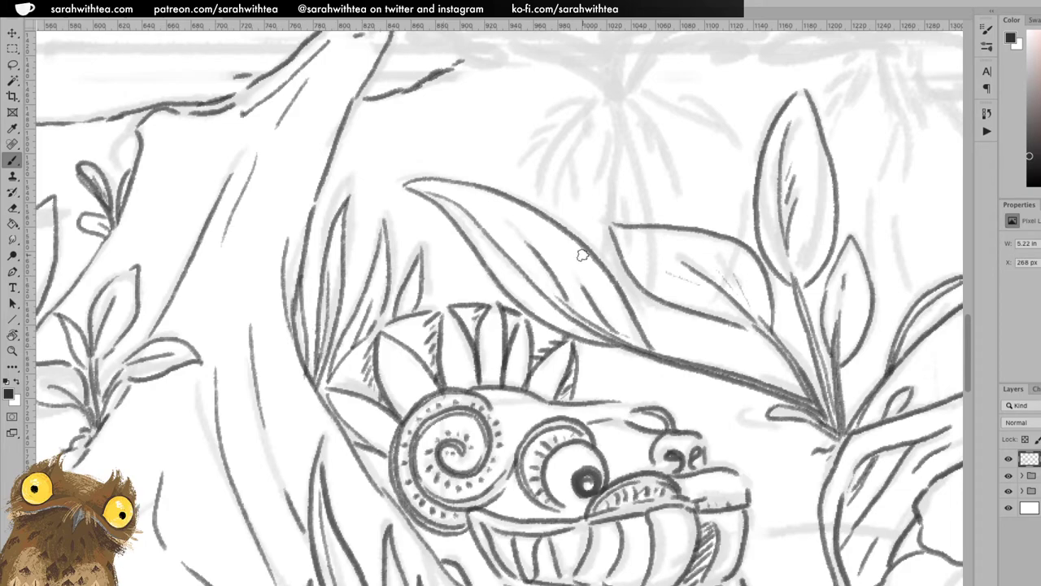
- Add scattered gravel marks on the tank floor beside the front grass clump and a short line behind the serpent head's snout
key("z")
left_click(604, 279, "alt")
left_click(604, 311, "alt")
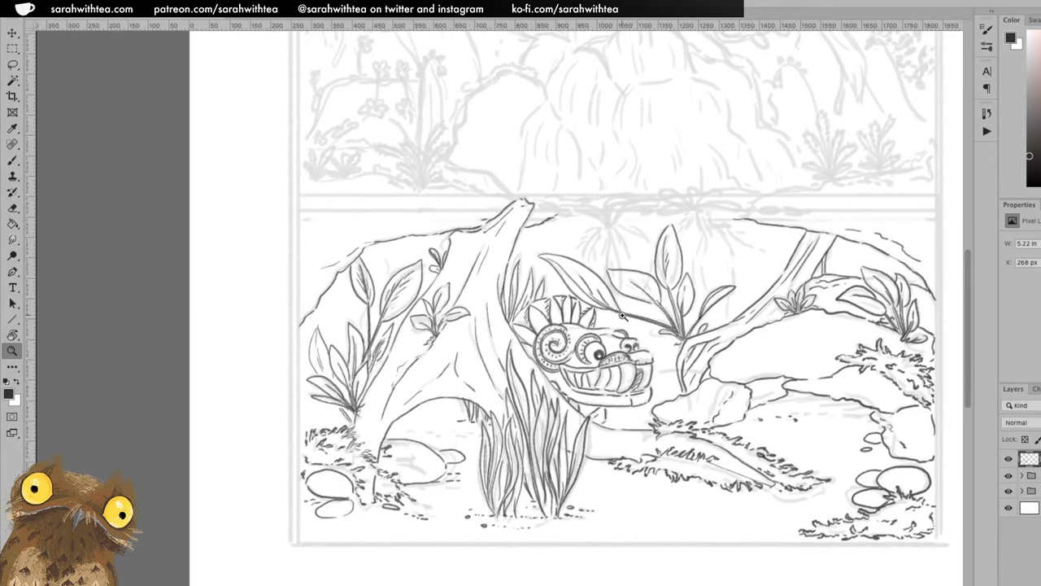
left_click_drag(647, 294, 494, 321)
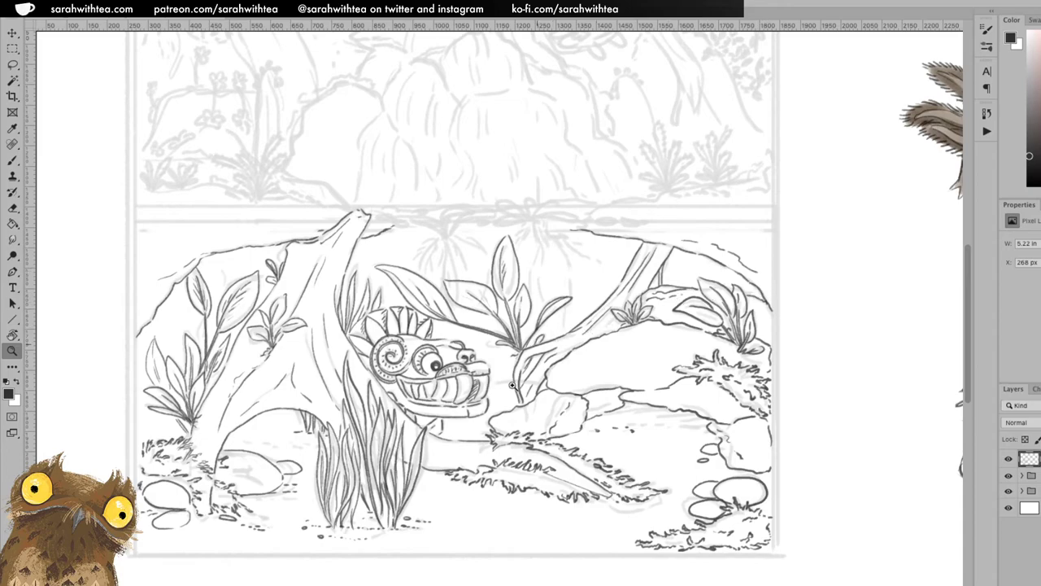
key("b")
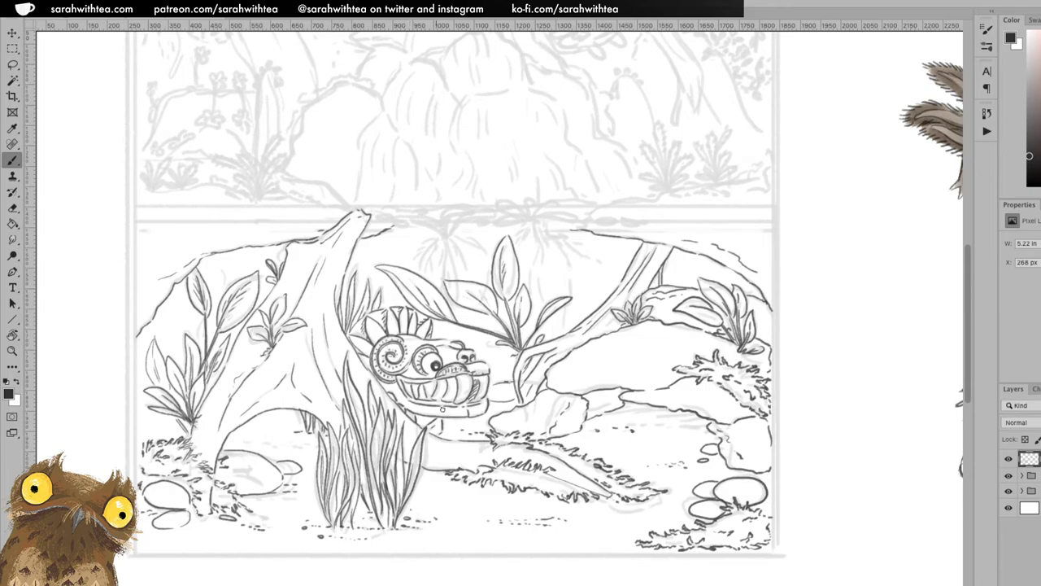
- Ink the rounded leaves and converging stems of the floating plant nearest the driftwood tip
key("z")
left_click(537, 214)
left_click(537, 214)
left_click_drag(323, 230, 623, 255)
key("b")
mouse_move(552, 303)
left_mouse_down()
mouse_move(549, 258)
mouse_move(548, 301)
left_mouse_up()
mouse_move(581, 262)
left_mouse_down()
mouse_move(564, 300)
mouse_move(584, 272)
left_mouse_up()
left_click_drag(567, 307, 593, 274)
mouse_move(562, 307)
left_mouse_down()
mouse_move(583, 266)
mouse_move(637, 236)
mouse_move(695, 236)
mouse_move(582, 278)
left_mouse_up()
mouse_move(631, 249)
left_mouse_down()
mouse_move(587, 273)
mouse_move(616, 225)
mouse_move(542, 259)
left_mouse_up()
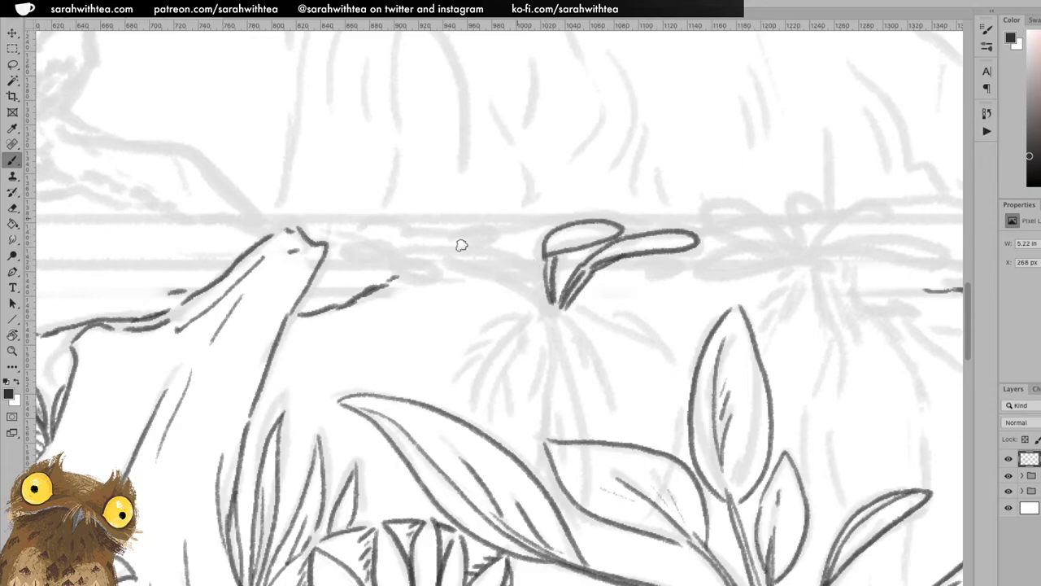
mouse_move(549, 300)
left_mouse_down()
mouse_move(498, 271)
mouse_move(435, 262)
mouse_move(521, 258)
mouse_move(491, 271)
mouse_move(550, 298)
mouse_move(524, 259)
mouse_move(525, 233)
mouse_move(543, 278)
mouse_move(582, 249)
mouse_move(561, 291)
left_mouse_up()
left_click_drag(617, 234, 648, 231)
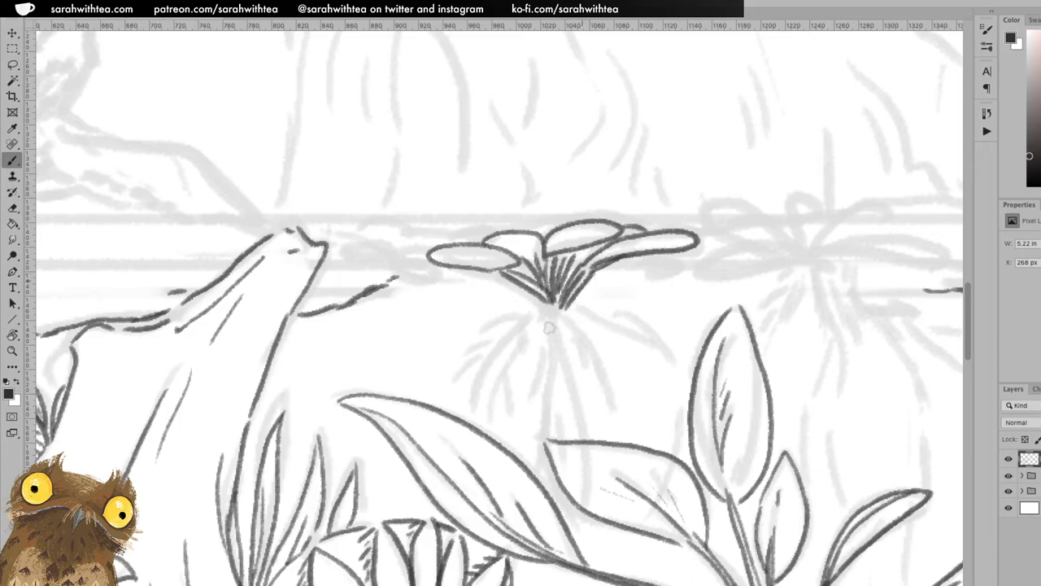
- Ink the feathery roots hanging below the first floating plant
mouse_move(547, 308)
left_mouse_down()
mouse_move(494, 356)
mouse_move(477, 419)
mouse_move(489, 338)
mouse_move(474, 379)
left_mouse_up()
left_click_drag(548, 306, 504, 319)
mouse_move(565, 307)
left_mouse_down()
mouse_move(616, 324)
mouse_move(578, 329)
mouse_move(621, 422)
mouse_move(565, 312)
mouse_move(596, 377)
mouse_move(590, 342)
mouse_move(604, 330)
left_mouse_up()
mouse_move(553, 308)
left_mouse_down()
mouse_move(584, 531)
mouse_move(586, 484)
mouse_move(550, 313)
mouse_move(557, 421)
mouse_move(554, 326)
mouse_move(591, 438)
mouse_move(594, 493)
mouse_move(570, 419)
mouse_move(559, 486)
left_mouse_up()
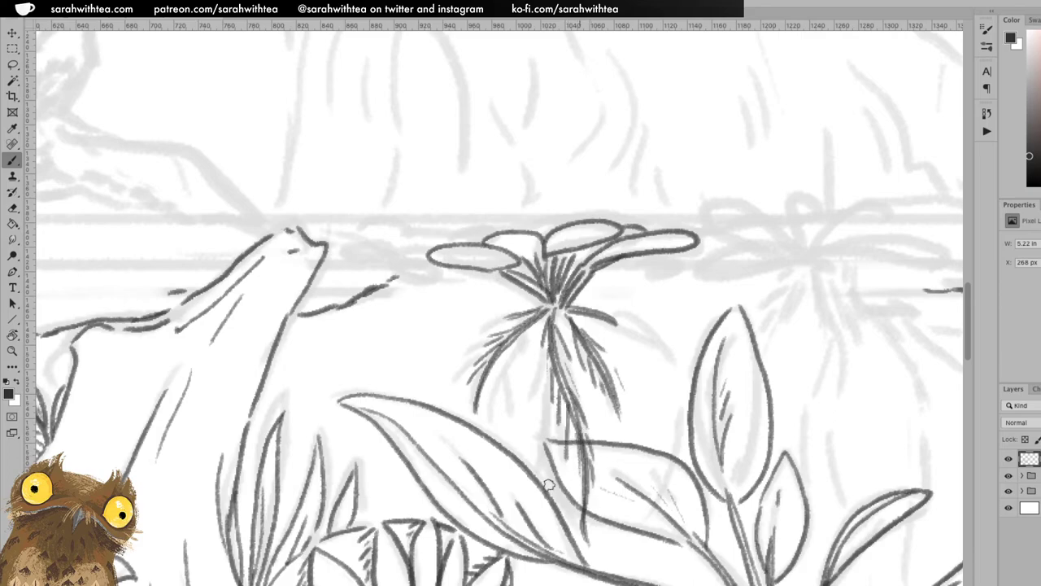
left_click_drag(541, 442, 547, 333)
mouse_move(491, 435)
left_mouse_down()
mouse_move(528, 324)
mouse_move(493, 428)
mouse_move(497, 402)
mouse_move(505, 438)
mouse_move(501, 388)
mouse_move(539, 323)
mouse_move(528, 426)
mouse_move(535, 395)
mouse_move(539, 462)
left_mouse_up()
left_click_drag(543, 380, 549, 464)
left_click_drag(558, 312, 573, 361)
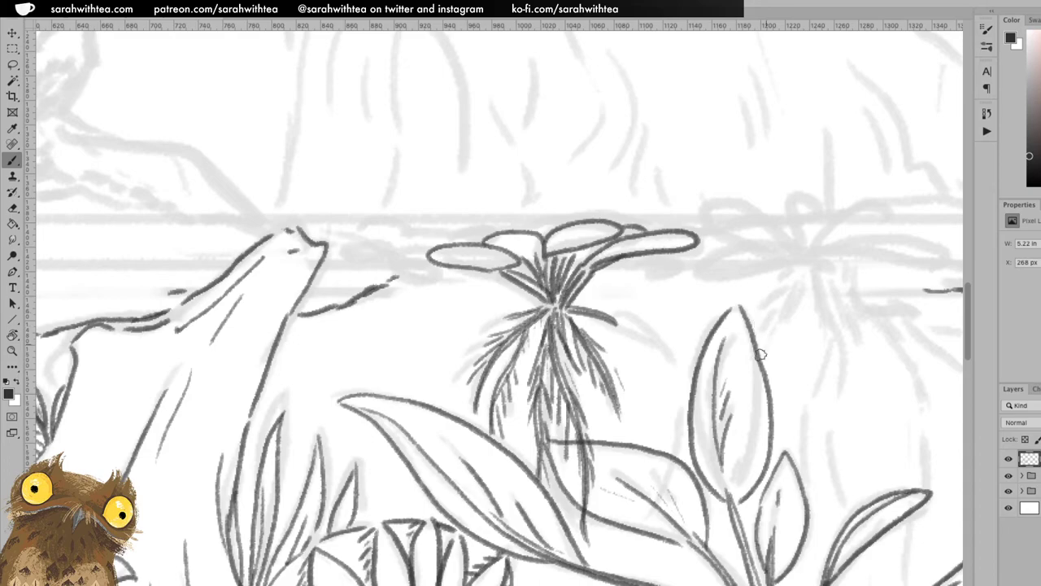
- Ink the leaves and stems of the second floating plant at the water surface
left_click_drag(725, 378, 538, 374)
left_click_drag(602, 335, 388, 402)
mouse_move(640, 308)
left_mouse_down()
mouse_move(475, 349)
mouse_move(646, 318)
mouse_move(647, 307)
left_mouse_up()
mouse_move(471, 331)
left_mouse_down()
mouse_move(499, 348)
mouse_move(460, 317)
mouse_move(402, 323)
mouse_move(412, 344)
mouse_move(623, 315)
mouse_move(631, 330)
mouse_move(514, 316)
mouse_move(500, 336)
mouse_move(510, 305)
mouse_move(498, 298)
mouse_move(568, 292)
mouse_move(530, 309)
left_mouse_up()
mouse_move(467, 288)
left_mouse_down()
mouse_move(435, 287)
mouse_move(405, 305)
mouse_move(464, 301)
mouse_move(498, 330)
mouse_move(456, 309)
mouse_move(480, 287)
mouse_move(505, 288)
mouse_move(498, 308)
mouse_move(479, 307)
mouse_move(497, 327)
left_mouse_up()
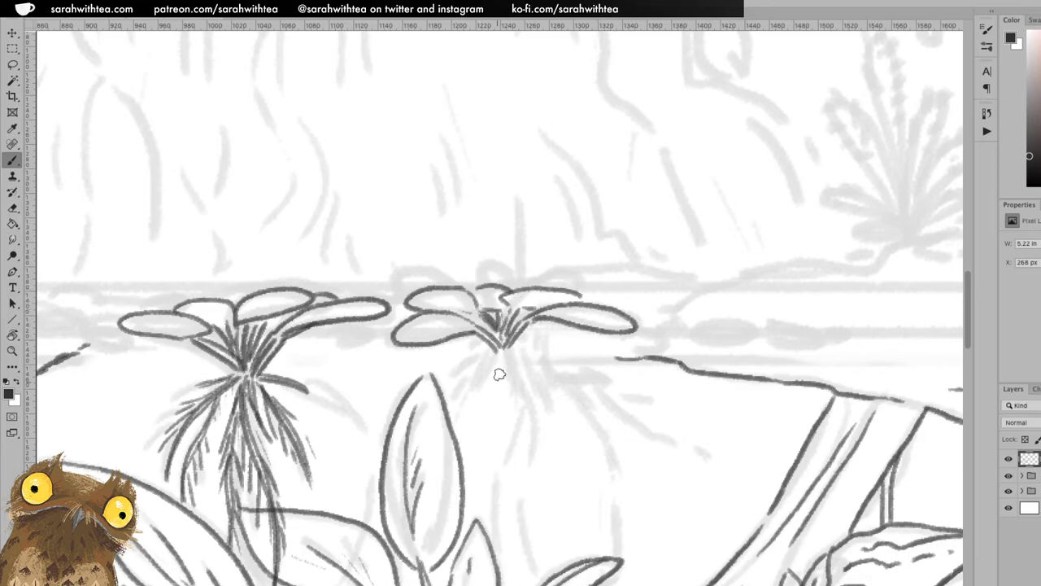
- Ink the trailing, feathery roots below the second floating plant
mouse_move(497, 348)
left_mouse_down()
mouse_move(485, 454)
mouse_move(525, 403)
left_mouse_up()
mouse_move(502, 349)
left_mouse_down()
mouse_move(534, 420)
mouse_move(526, 400)
mouse_move(522, 517)
mouse_move(535, 568)
left_mouse_up()
left_click_drag(534, 568, 532, 430)
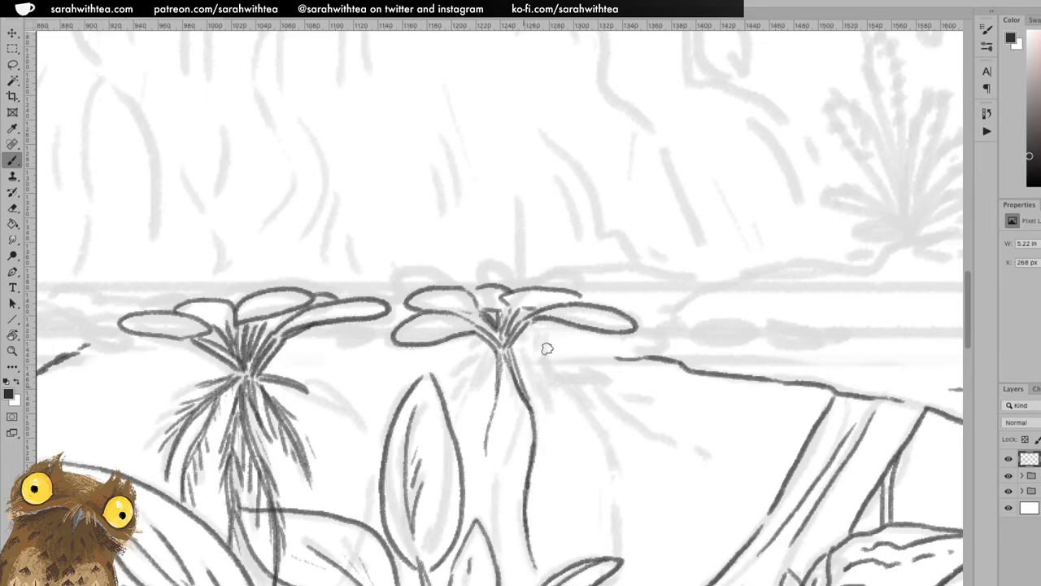
mouse_move(514, 346)
left_mouse_down()
mouse_move(548, 405)
mouse_move(504, 351)
mouse_move(476, 355)
mouse_move(451, 380)
mouse_move(495, 349)
mouse_move(465, 427)
mouse_move(473, 457)
mouse_move(470, 420)
mouse_move(491, 353)
mouse_move(499, 429)
mouse_move(501, 356)
mouse_move(505, 519)
mouse_move(519, 556)
mouse_move(501, 516)
mouse_move(506, 356)
mouse_move(491, 433)
left_mouse_up()
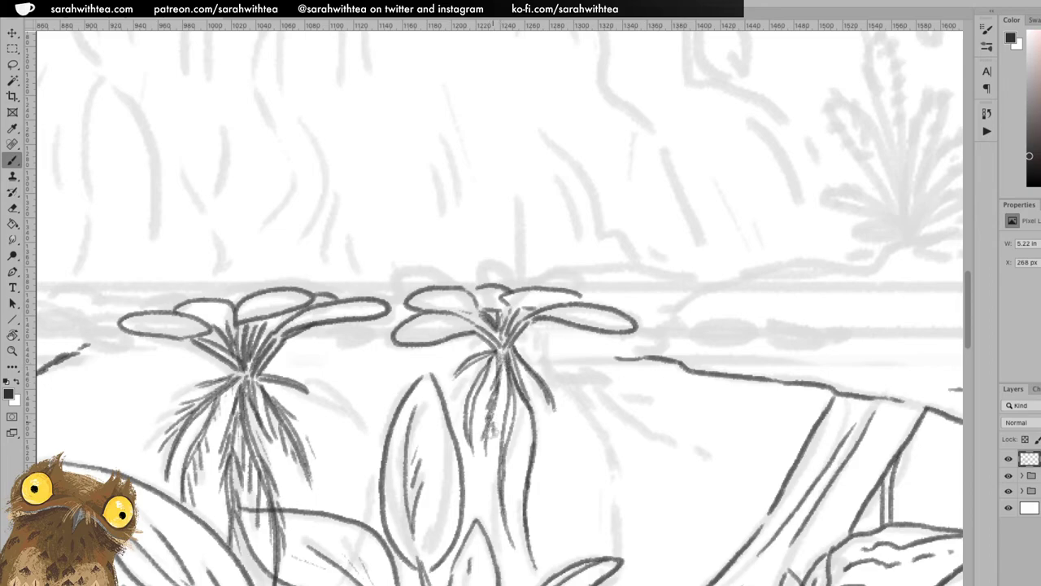
mouse_move(498, 392)
left_mouse_down()
mouse_move(488, 363)
mouse_move(460, 420)
mouse_move(492, 439)
mouse_move(496, 492)
mouse_move(510, 449)
mouse_move(517, 460)
mouse_move(525, 407)
mouse_move(531, 454)
left_mouse_up()
mouse_move(539, 415)
left_mouse_down()
mouse_move(539, 521)
mouse_move(531, 490)
mouse_move(530, 515)
left_mouse_up()
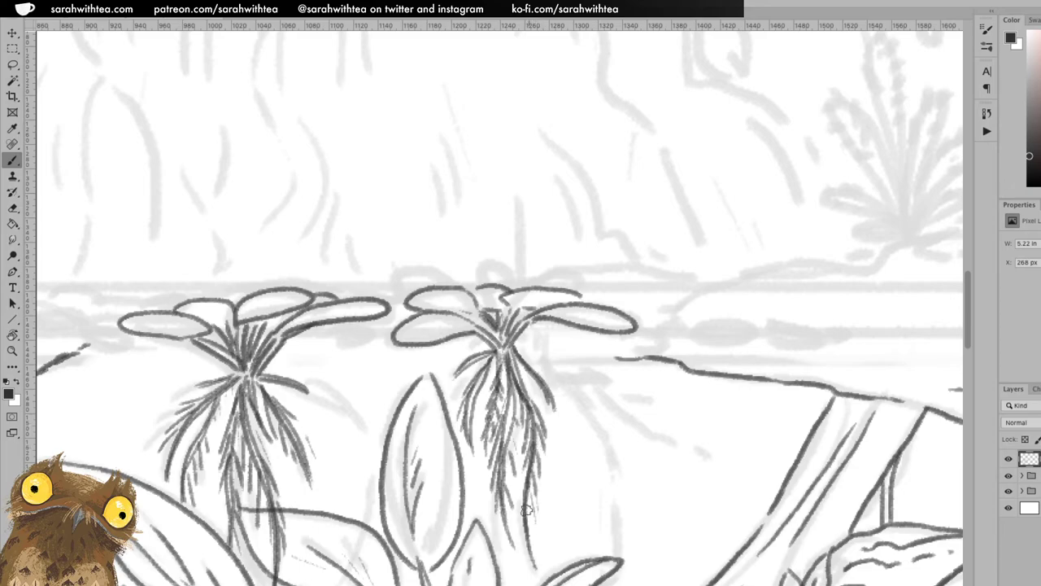
left_click_drag(515, 343, 561, 364)
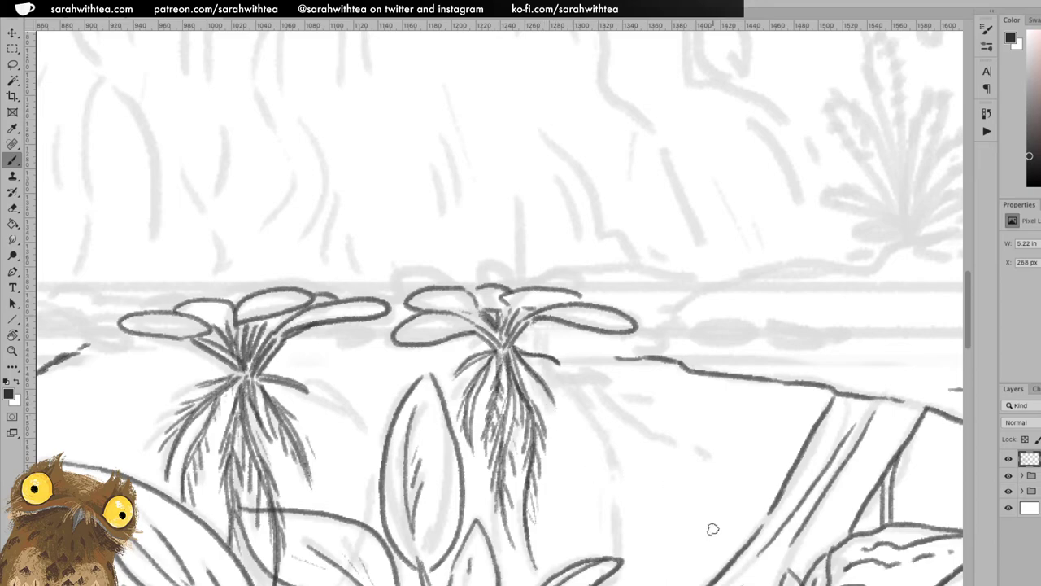
- Ink small floating leaves on both sides of the floating plants and the front waterline toward the tank's right side
mouse_move(749, 464)
left_mouse_down()
mouse_move(715, 353)
mouse_move(687, 310)
left_mouse_up()
key("ctrl+r")
key("z")
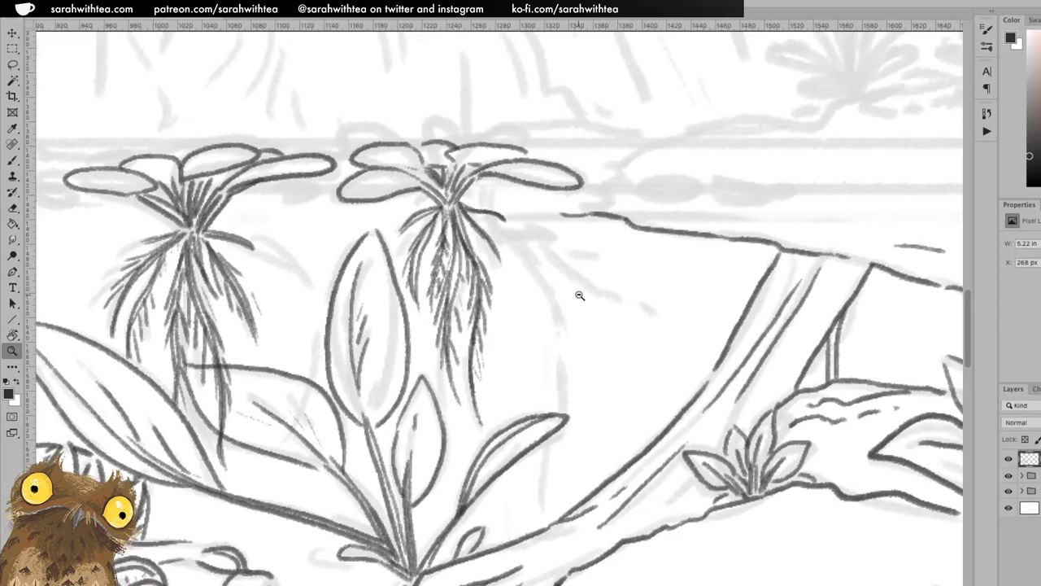
left_click(577, 303, "alt")
left_click_drag(561, 296, 656, 328)
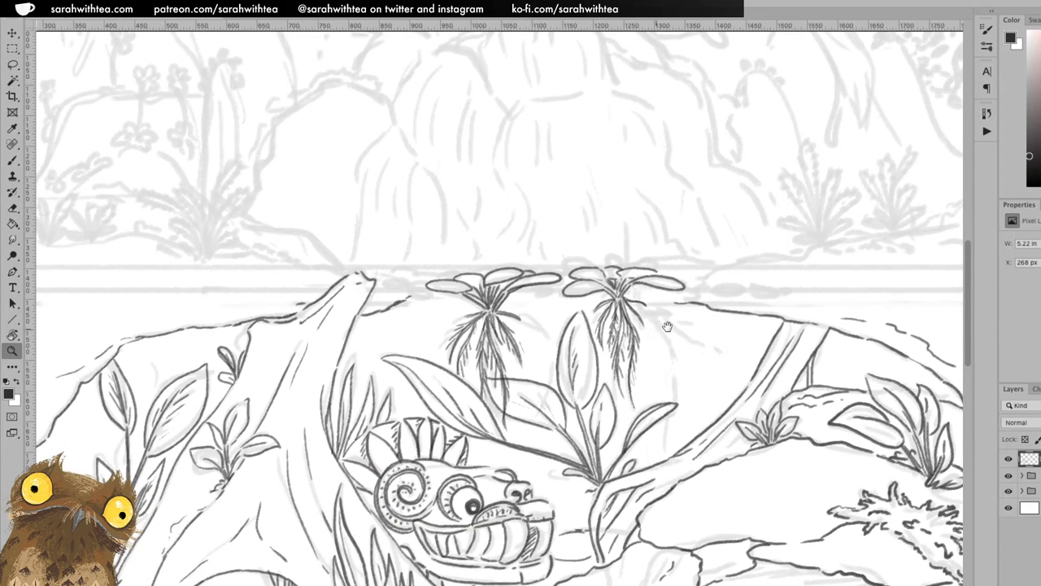
key("v")
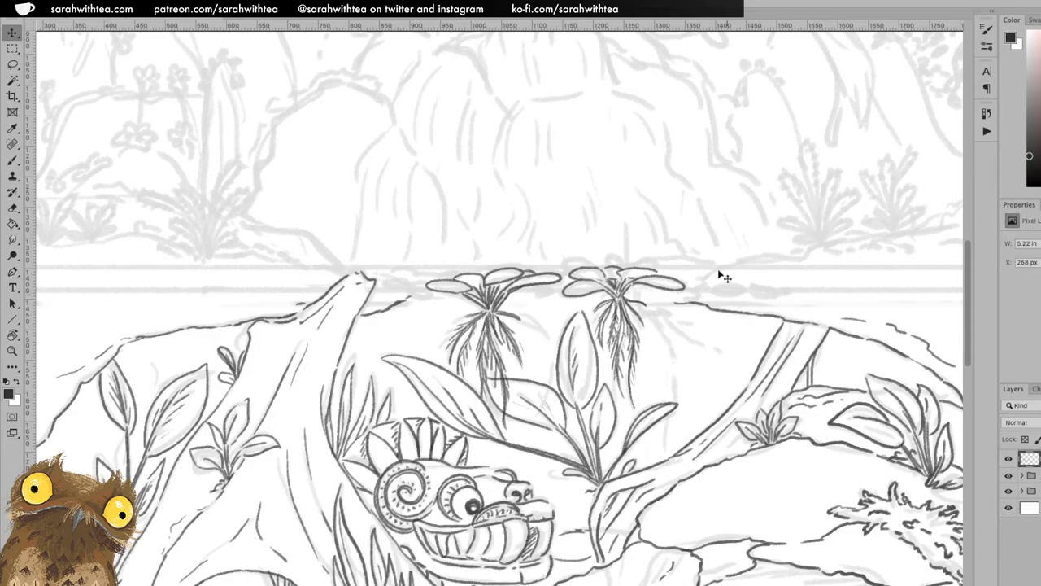
key("b")
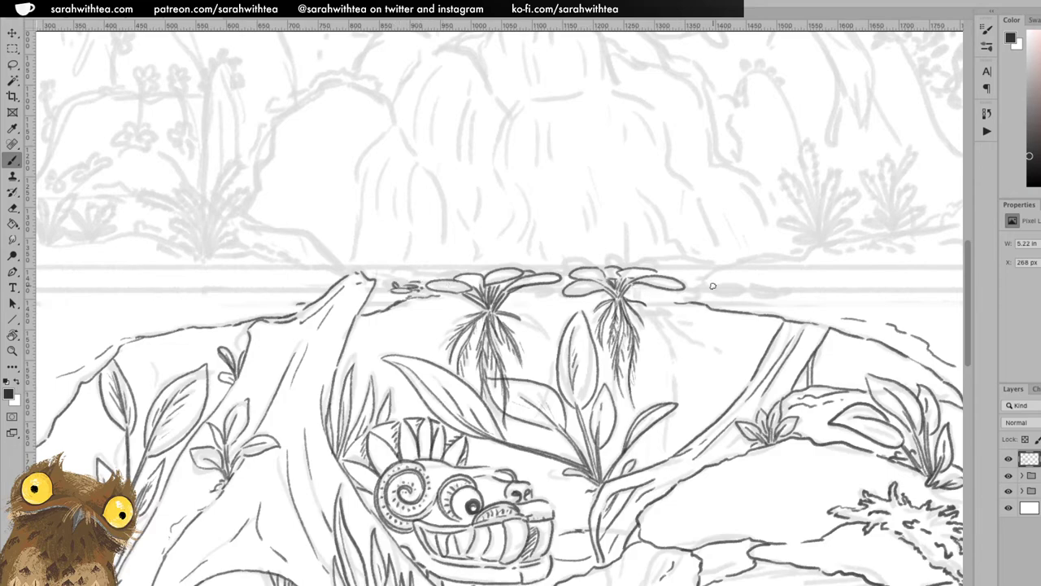
left_click_drag(718, 285, 721, 286)
mouse_move(734, 288)
left_mouse_down()
mouse_move(952, 291)
mouse_move(719, 293)
left_mouse_up()
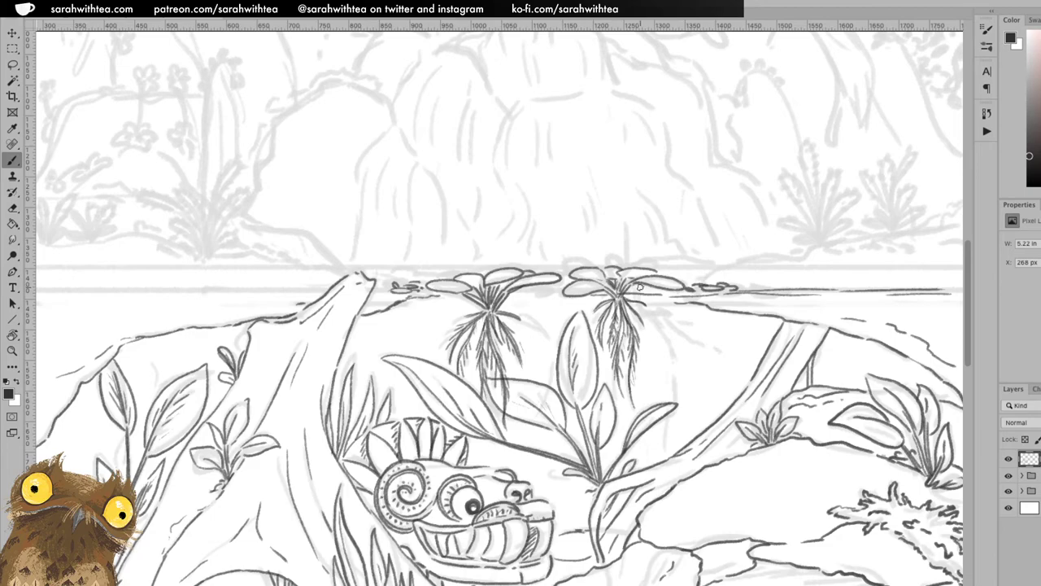
- Continue the front waterline between the floating plants, across the driftwood tip and out to the tank's left edge
left_click_drag(613, 290, 648, 289)
left_click_drag(496, 290, 563, 284)
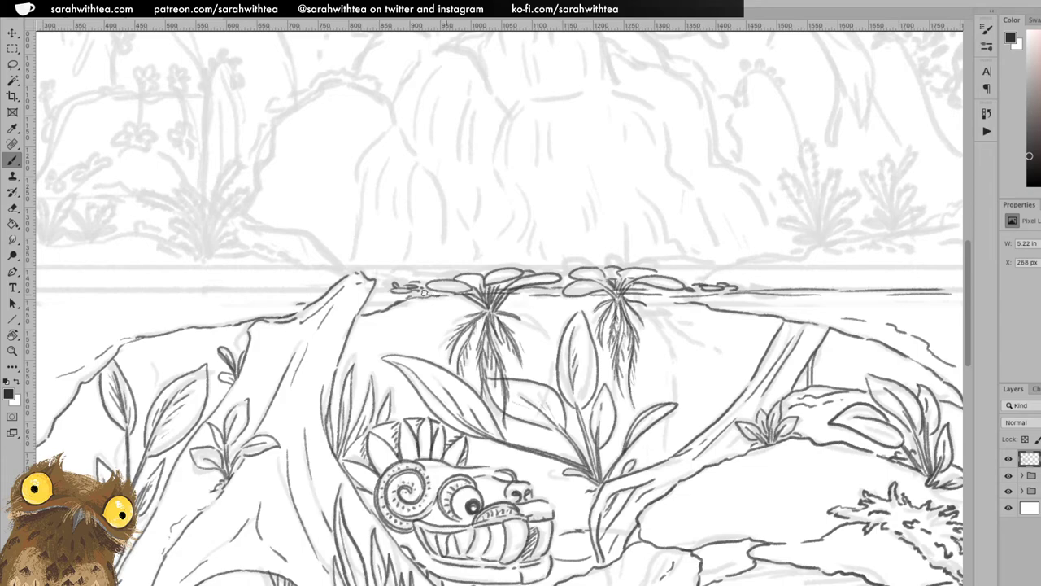
left_click_drag(380, 291, 315, 291)
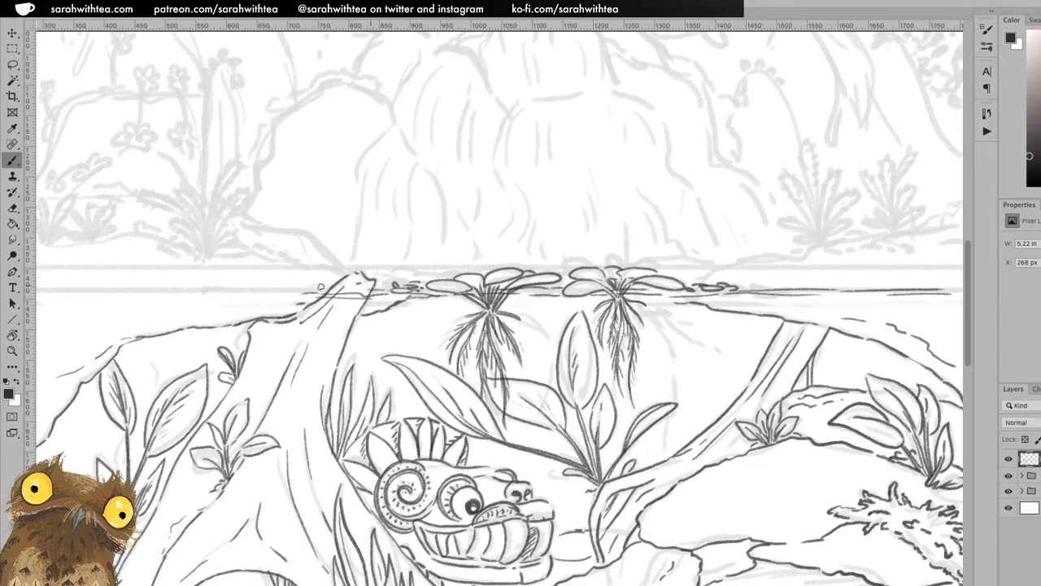
left_click_drag(322, 287, 269, 292)
scroll(534, 273, "left", 5)
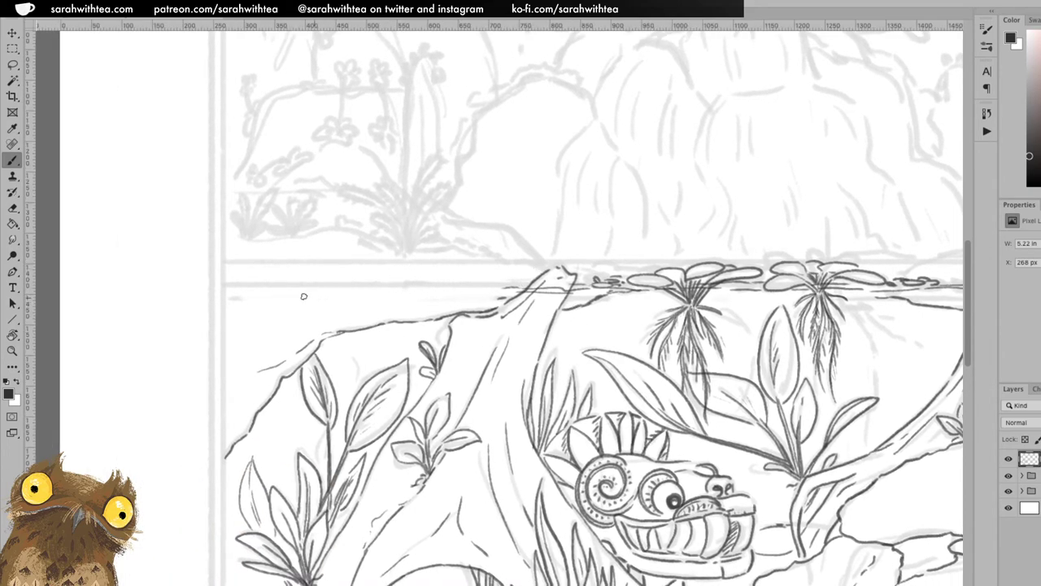
left_click_drag(250, 283, 515, 283)
left_click_drag(523, 283, 235, 291)
left_click_drag(462, 288, 498, 284)
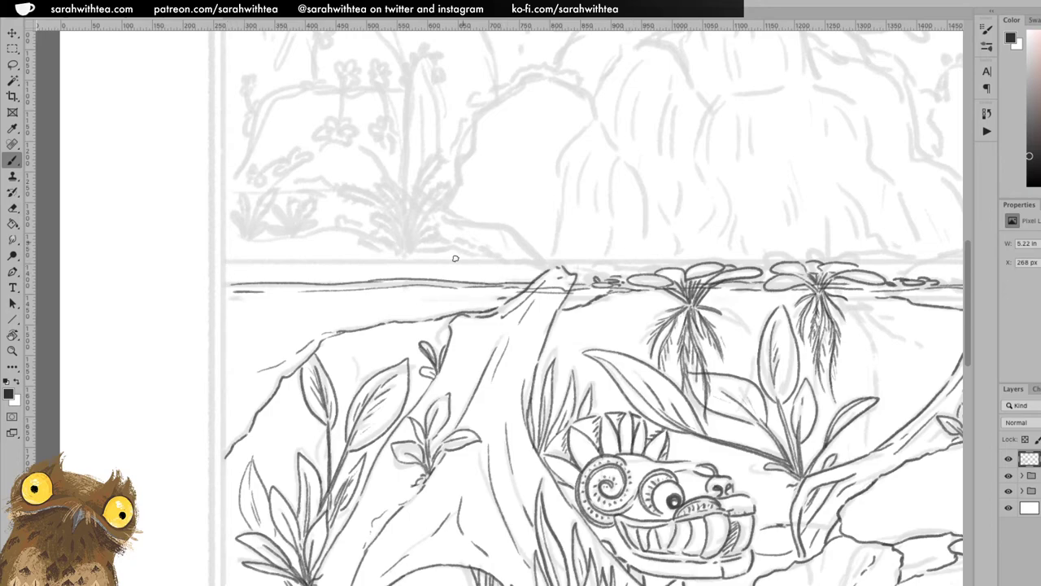
- Ink the rear waterline behind the driftwood tip and floating plants, extending it toward both sides of the tank
scroll(597, 288, "right", 5)
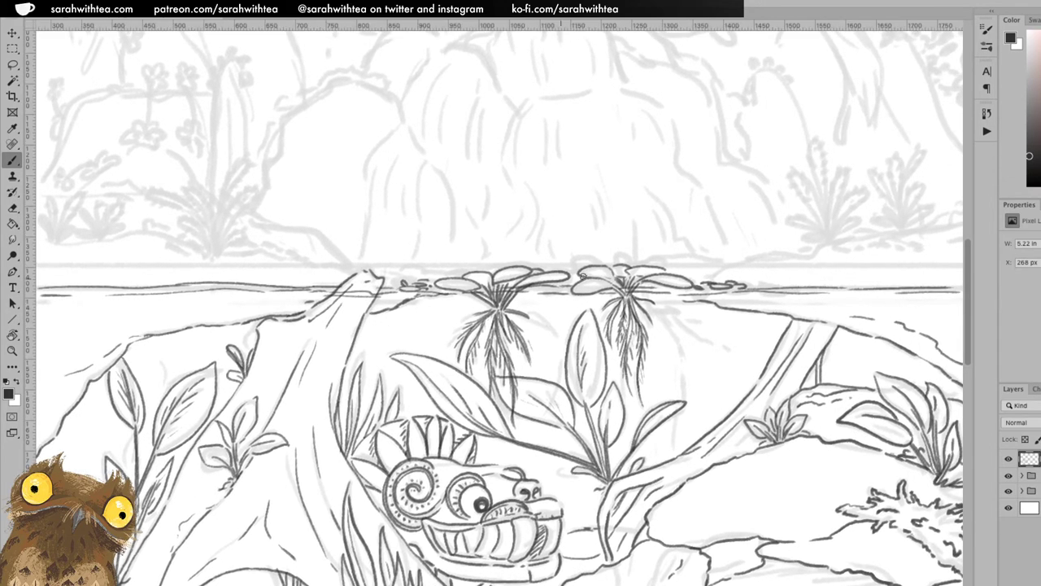
left_click_drag(397, 267, 436, 269)
key("ctrl+z")
left_click_drag(346, 258, 519, 263)
left_click_drag(352, 275, 187, 280)
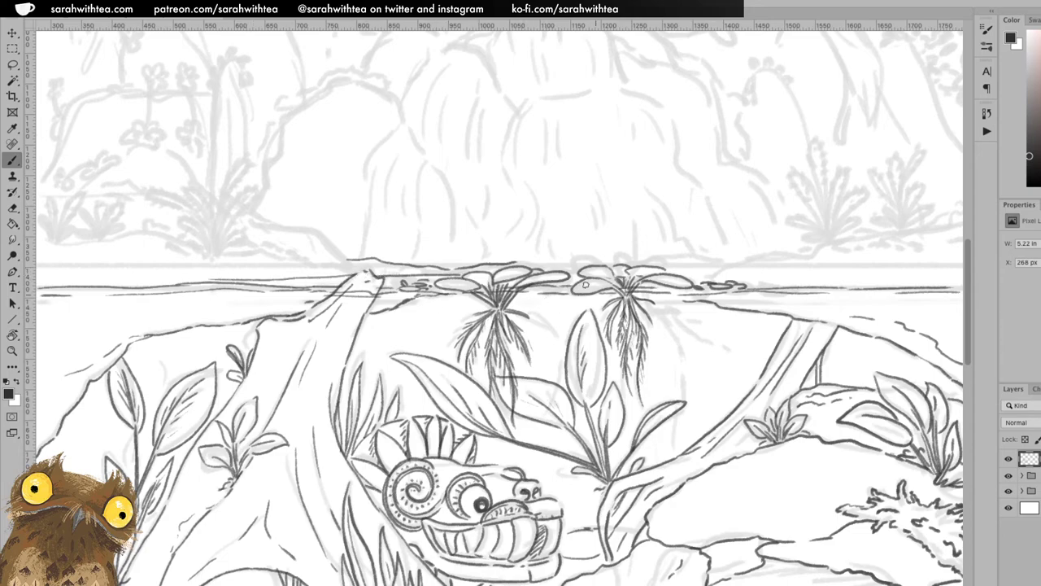
left_click_drag(757, 272, 973, 268)
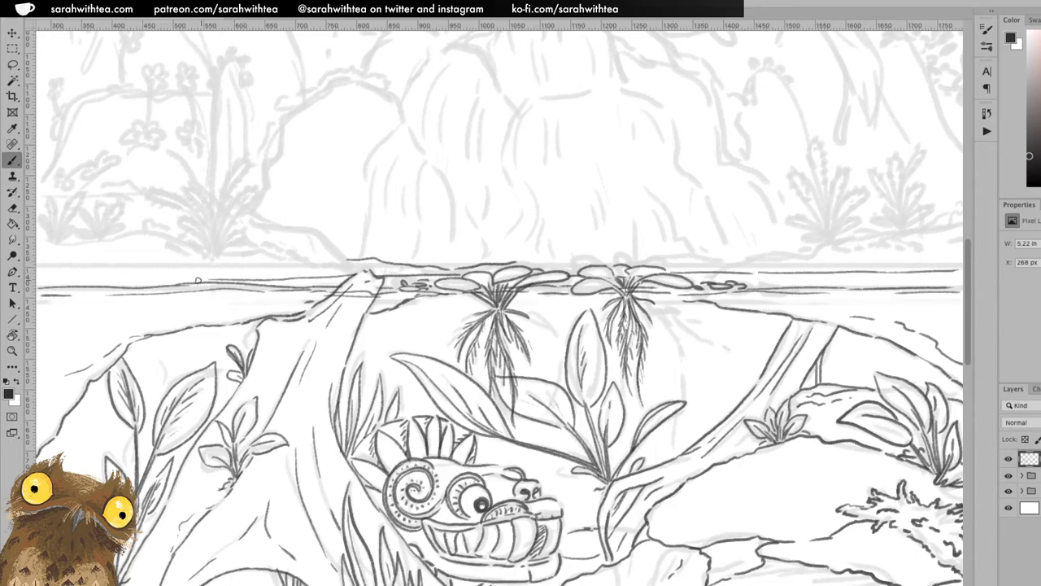
left_click_drag(179, 276, 91, 275)
- Ink the shoreline below the waterfall and the sloping bank contours on both sides of it
mouse_move(512, 260)
left_mouse_down()
mouse_move(627, 256)
mouse_move(503, 262)
mouse_move(787, 261)
mouse_move(769, 257)
mouse_move(842, 241)
mouse_move(913, 243)
mouse_move(872, 235)
left_mouse_up()
left_click_drag(891, 233, 838, 242)
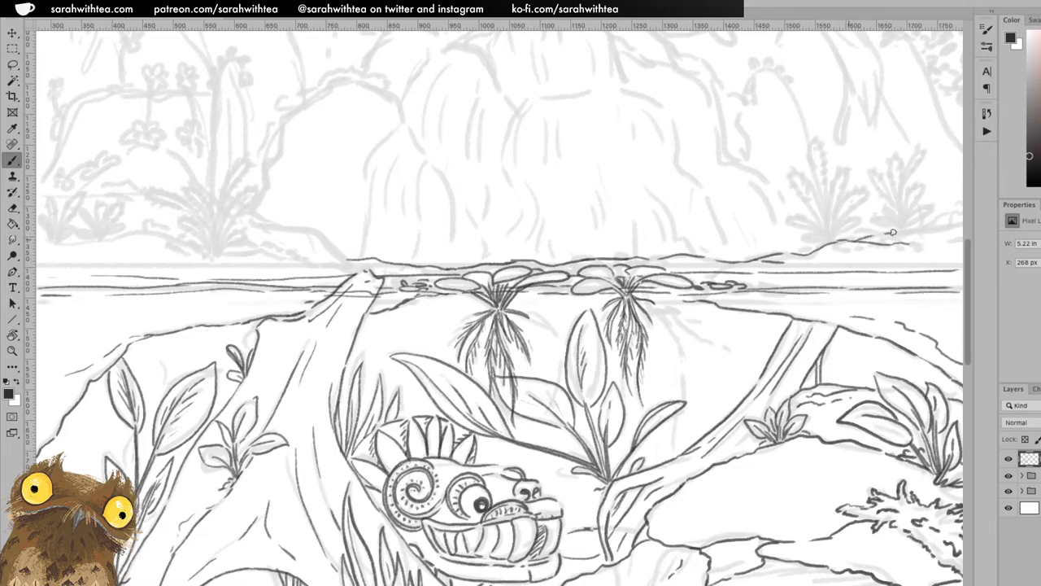
mouse_move(903, 231)
left_mouse_down()
mouse_move(943, 226)
mouse_move(932, 227)
left_mouse_up()
left_click_drag(345, 260, 254, 267)
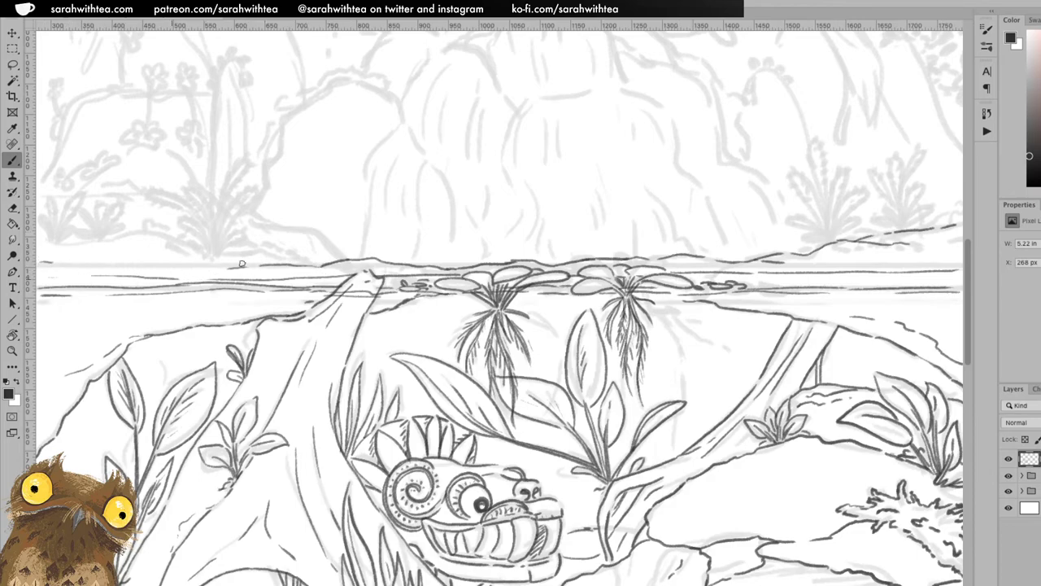
mouse_move(293, 262)
left_mouse_down()
mouse_move(226, 249)
mouse_move(282, 227)
mouse_move(345, 256)
left_mouse_up()
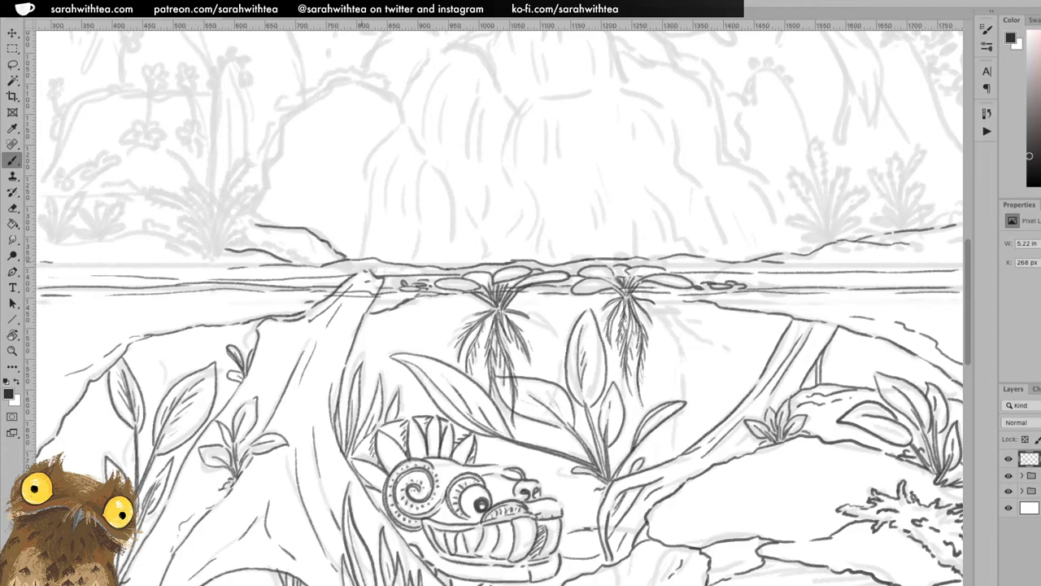
- Ink small rounded rocks along the shoreline at the foot of the waterfall
key("z")
left_click(607, 320, "alt")
left_click(623, 326, "alt")
left_click(634, 328, "alt")
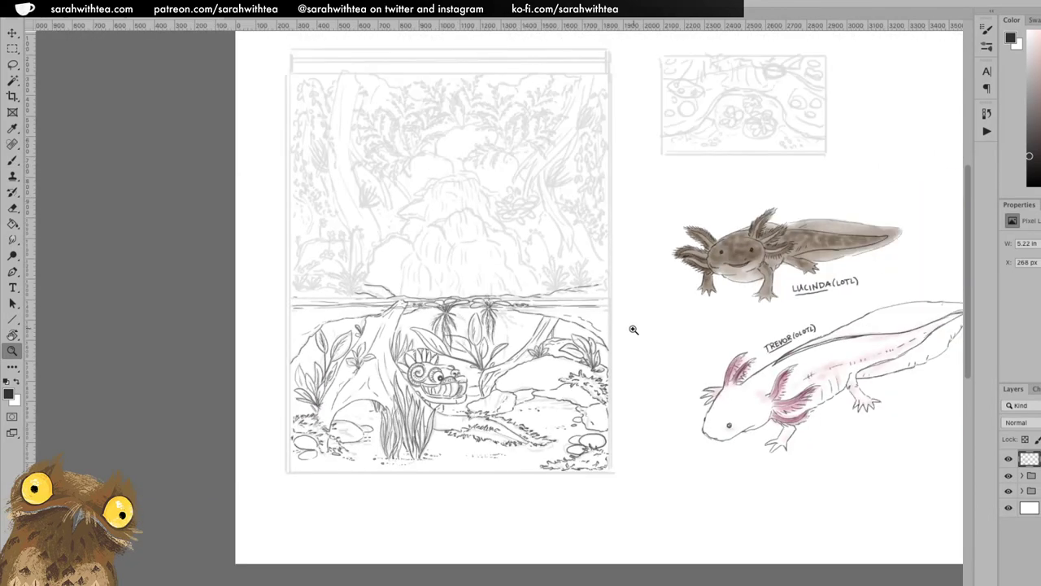
left_click(537, 295)
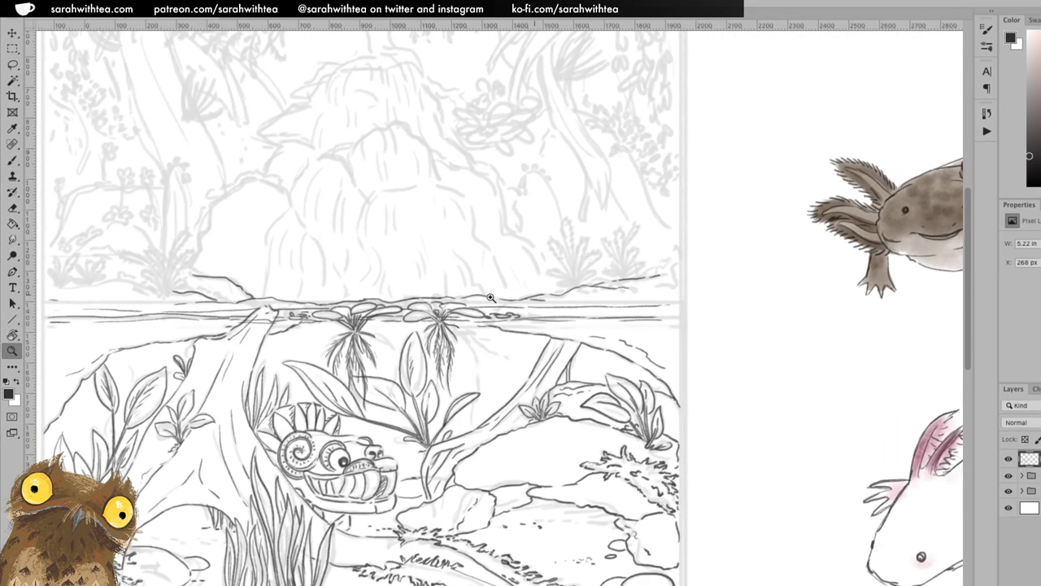
key("b")
left_click_drag(455, 292, 496, 287)
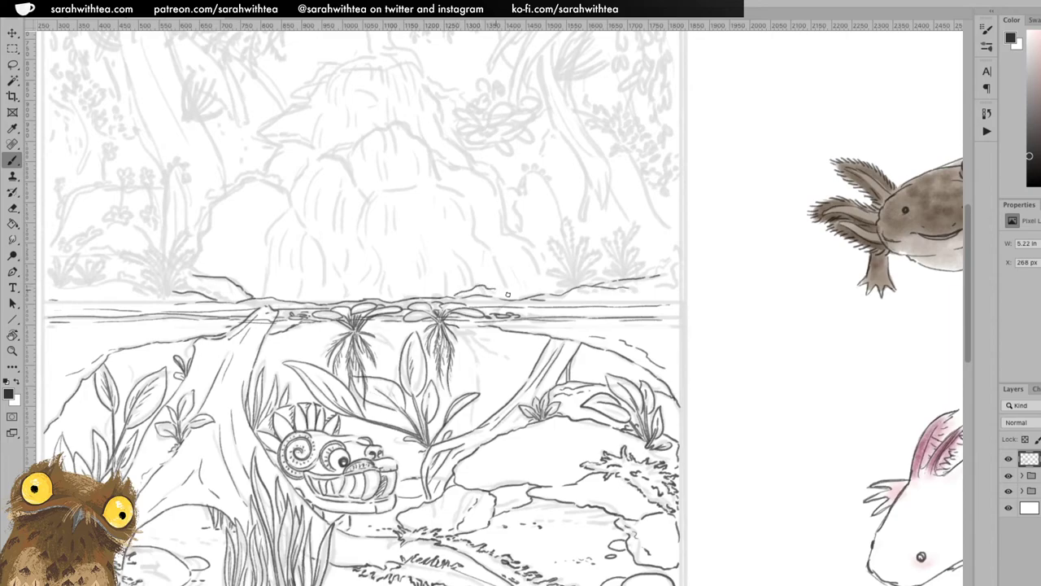
left_click_drag(300, 295, 319, 291)
left_click_drag(509, 297, 529, 295)
- Ink the right-leaning serrated fronds of the fern on the left bank, with a small curled frond at its base
key("z")
left_click_drag(174, 247, 207, 235)
key("b")
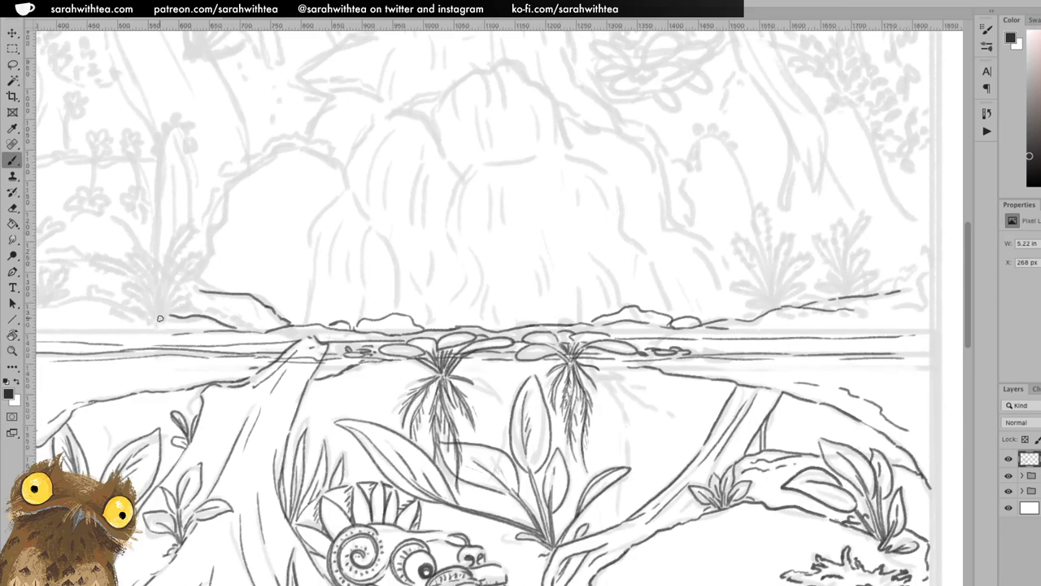
mouse_move(159, 317)
left_mouse_down()
mouse_move(172, 275)
mouse_move(187, 256)
mouse_move(162, 309)
mouse_move(185, 257)
mouse_move(203, 259)
mouse_move(175, 273)
mouse_move(183, 254)
mouse_move(198, 256)
left_mouse_up()
left_click_drag(162, 315, 185, 279)
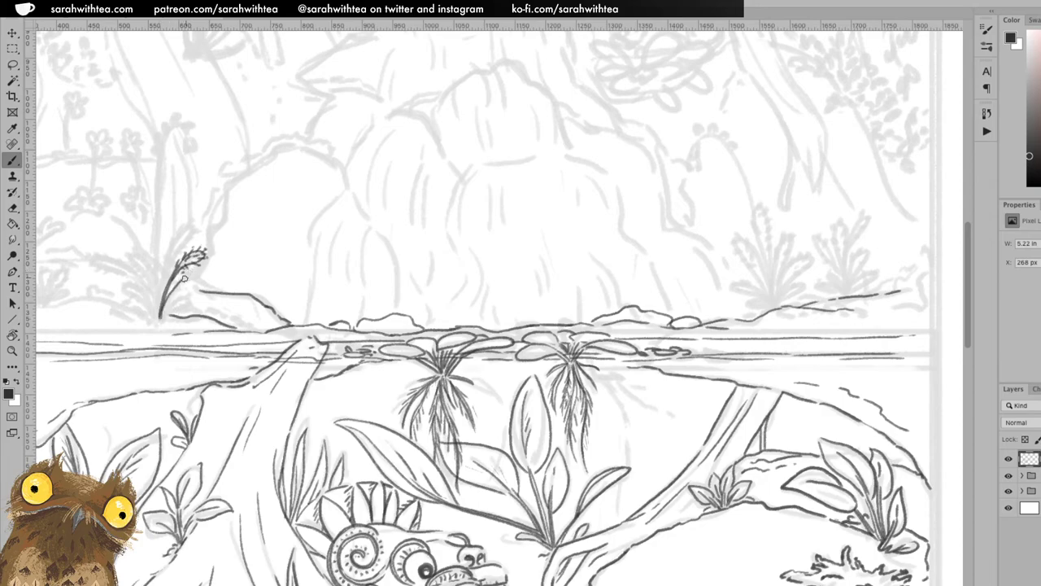
mouse_move(161, 317)
left_mouse_down()
mouse_move(205, 268)
mouse_move(180, 273)
mouse_move(210, 272)
left_mouse_up()
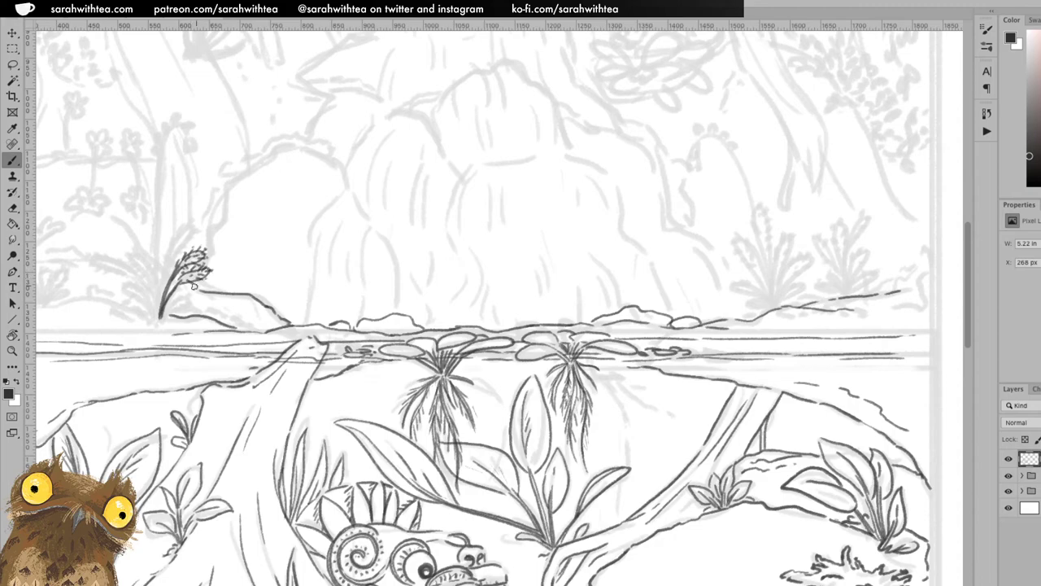
left_click_drag(166, 312, 172, 300)
left_click_drag(156, 317, 177, 243)
key("ctrl+z")
mouse_move(157, 317)
left_mouse_down()
mouse_move(173, 241)
mouse_move(195, 223)
mouse_move(171, 266)
mouse_move(199, 225)
mouse_move(177, 229)
mouse_move(167, 250)
mouse_move(165, 262)
mouse_move(197, 219)
left_mouse_up()
key("ctrl+z")
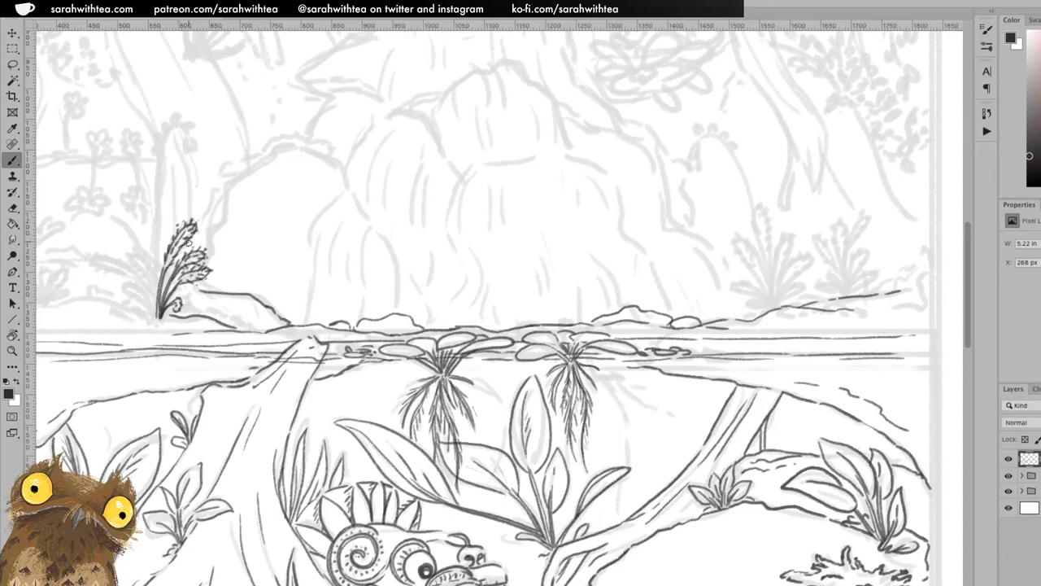
- Ink the fern's left-leaning and central serrated fronds, adding a curled frond on the left side of its base
scroll(304, 216, "left", 5)
scroll(304, 216, "up", 1)
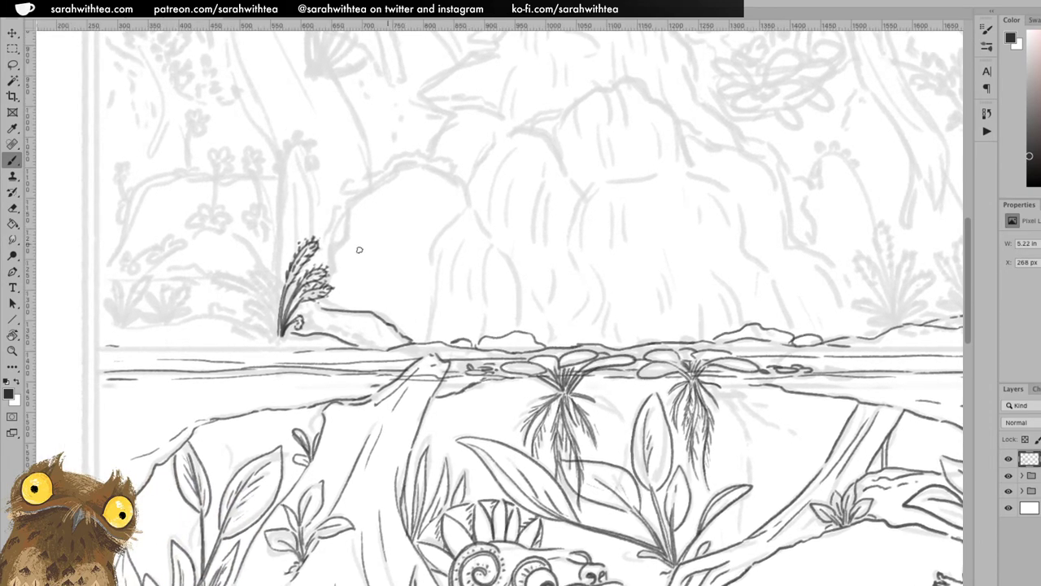
mouse_move(266, 297)
left_mouse_down()
mouse_move(243, 301)
mouse_move(273, 299)
mouse_move(280, 331)
mouse_move(267, 306)
mouse_move(244, 298)
mouse_move(263, 286)
mouse_move(268, 294)
mouse_move(259, 284)
mouse_move(237, 298)
left_mouse_up()
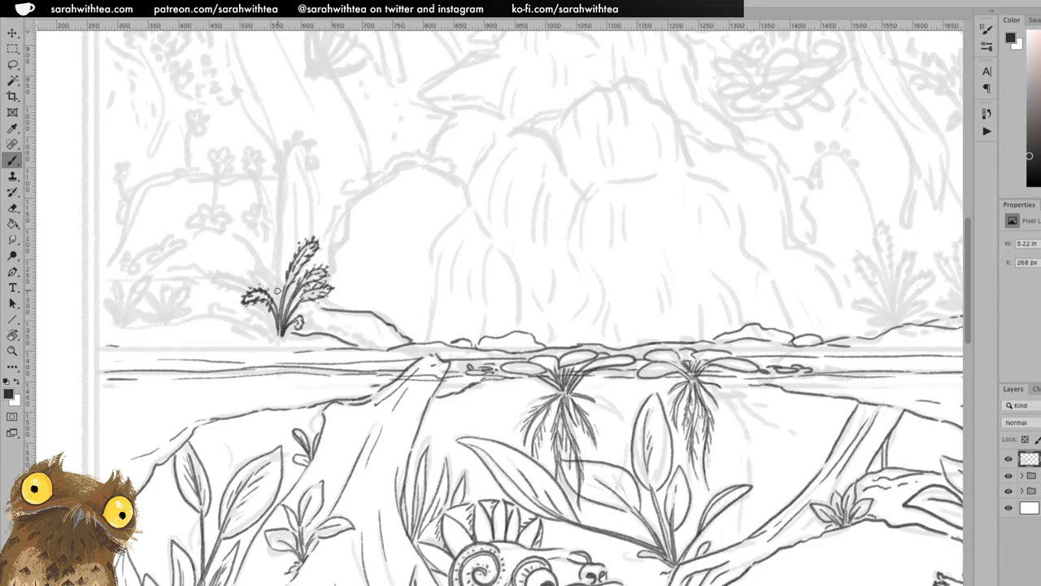
left_click_drag(260, 259, 278, 301)
left_click_drag(254, 256, 277, 301)
mouse_move(250, 284)
left_mouse_down()
mouse_move(208, 279)
mouse_move(249, 289)
left_mouse_up()
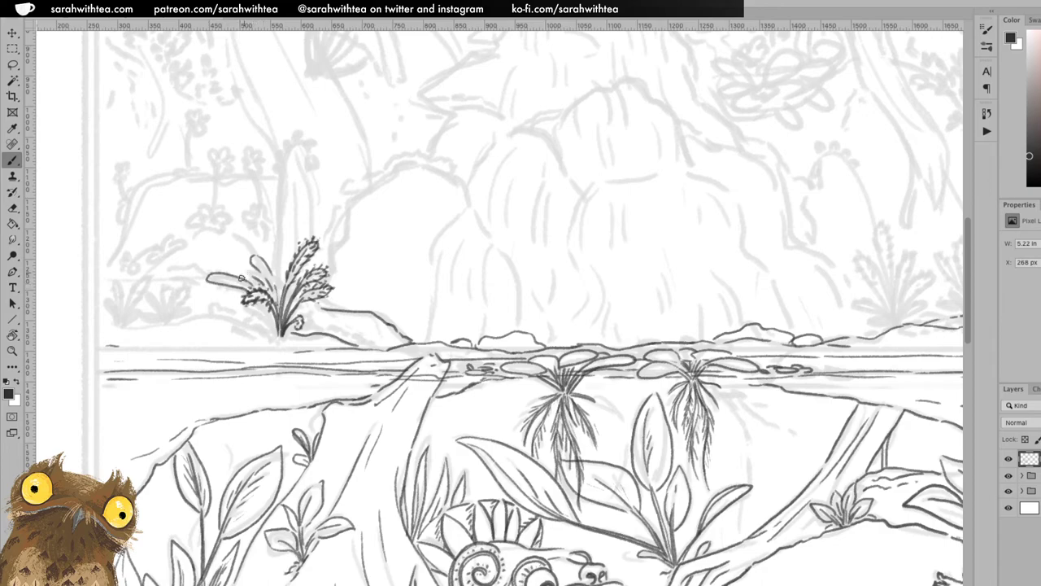
mouse_move(275, 328)
left_mouse_down()
mouse_move(260, 315)
mouse_move(279, 334)
mouse_move(271, 326)
left_mouse_up()
left_click_drag(210, 279, 218, 278)
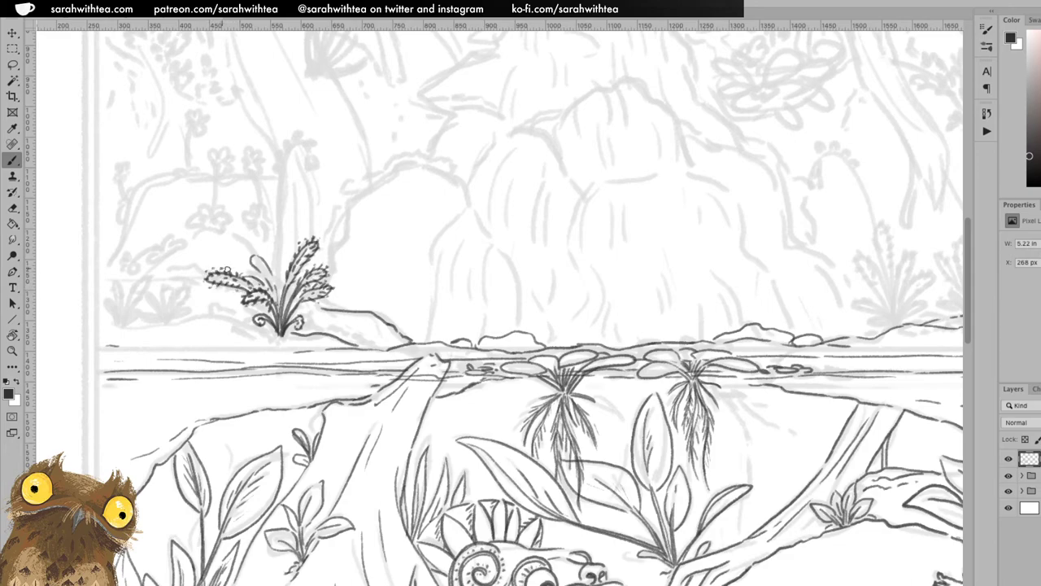
mouse_move(250, 273)
left_mouse_down()
mouse_move(262, 283)
mouse_move(249, 259)
mouse_move(261, 252)
mouse_move(273, 277)
mouse_move(265, 271)
left_mouse_up()
left_click_drag(286, 251, 283, 279)
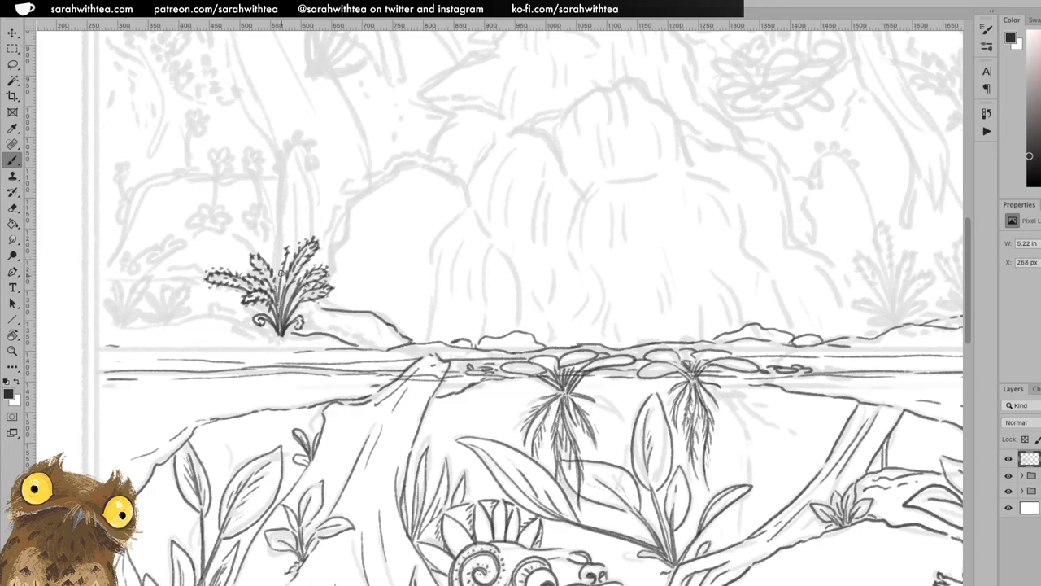
- Ink the tall stalk with drooping buds rising from the fern and the bank contours on both sides of its base
mouse_move(279, 291)
left_mouse_down()
mouse_move(292, 145)
mouse_move(306, 148)
mouse_move(308, 174)
mouse_move(316, 144)
mouse_move(306, 146)
mouse_move(321, 149)
mouse_move(320, 139)
mouse_move(292, 145)
mouse_move(296, 132)
mouse_move(281, 158)
mouse_move(277, 254)
left_mouse_up()
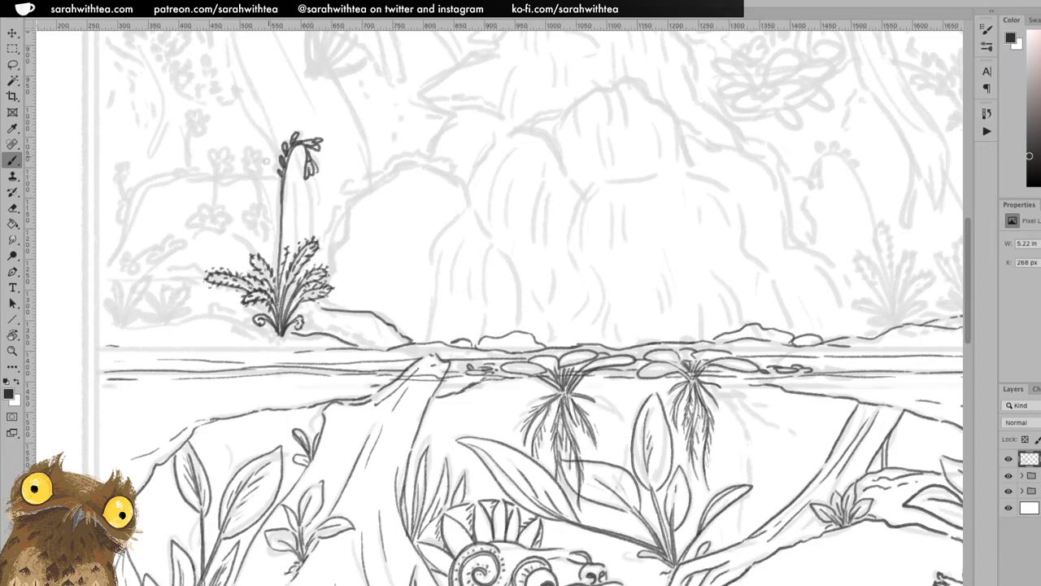
mouse_move(280, 209)
left_mouse_down()
mouse_move(285, 186)
mouse_move(313, 173)
mouse_move(277, 218)
mouse_move(277, 296)
left_mouse_up()
mouse_move(285, 336)
left_mouse_down()
mouse_move(211, 313)
mouse_move(224, 299)
mouse_move(217, 315)
mouse_move(170, 323)
left_mouse_up()
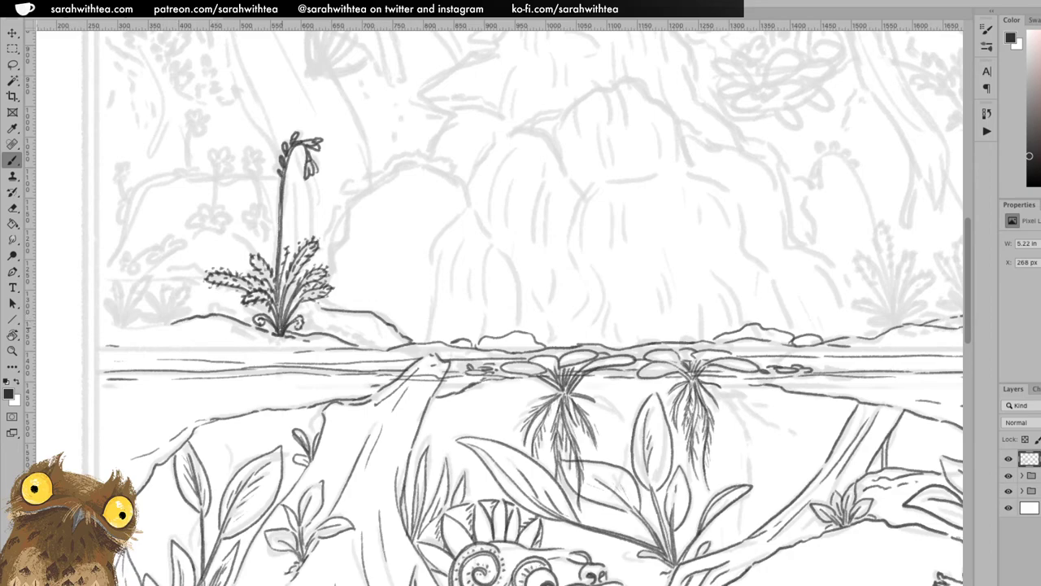
mouse_move(305, 329)
left_mouse_down()
mouse_move(357, 328)
mouse_move(376, 344)
left_mouse_up()
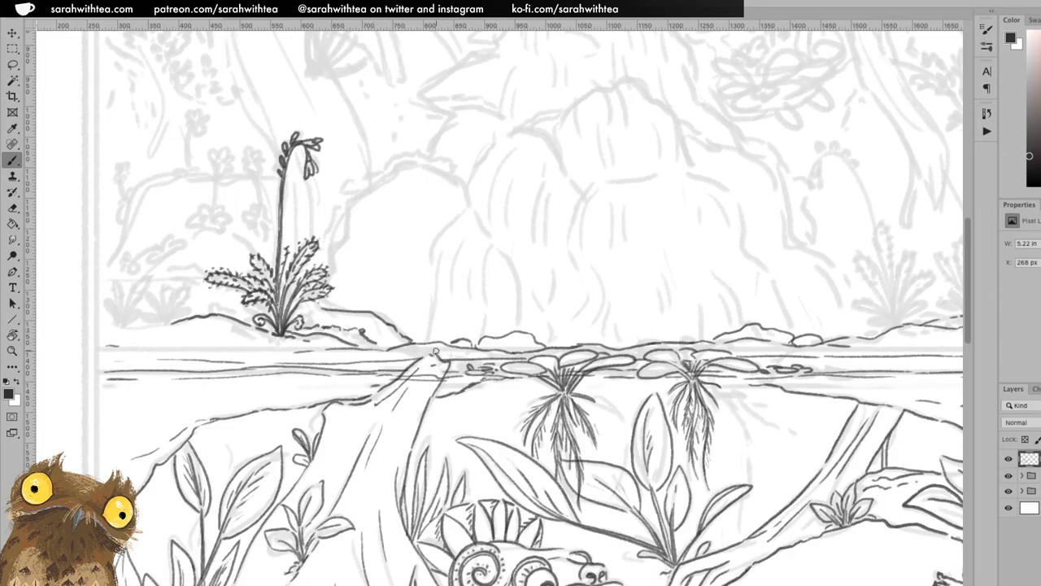
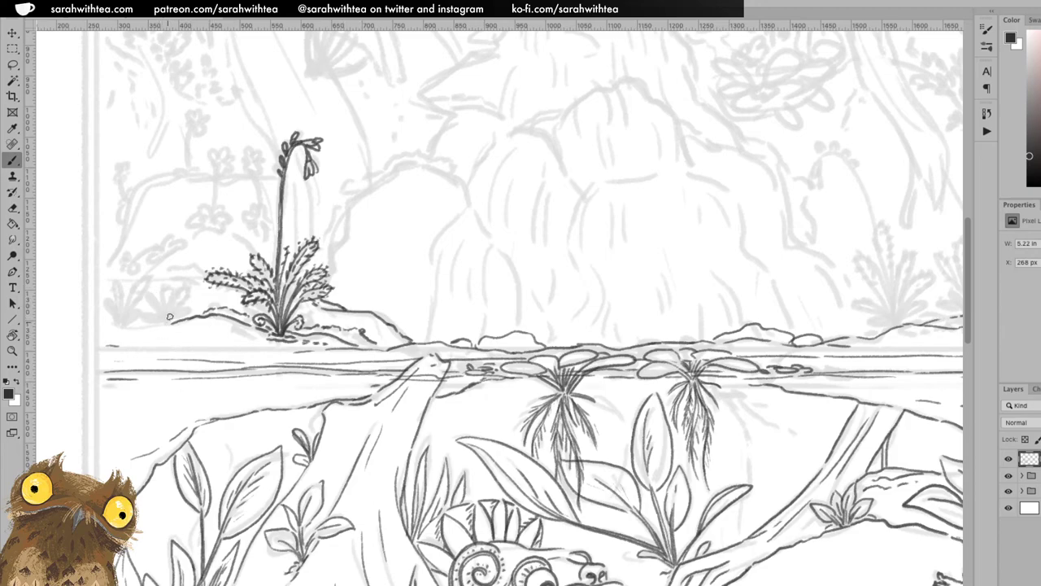
- Ink a small fern with serrated fronds on the left bank, beside the large fern with the drooping stalk
mouse_move(189, 303)
left_mouse_down()
mouse_move(167, 320)
mouse_move(162, 288)
mouse_move(167, 308)
left_mouse_up()
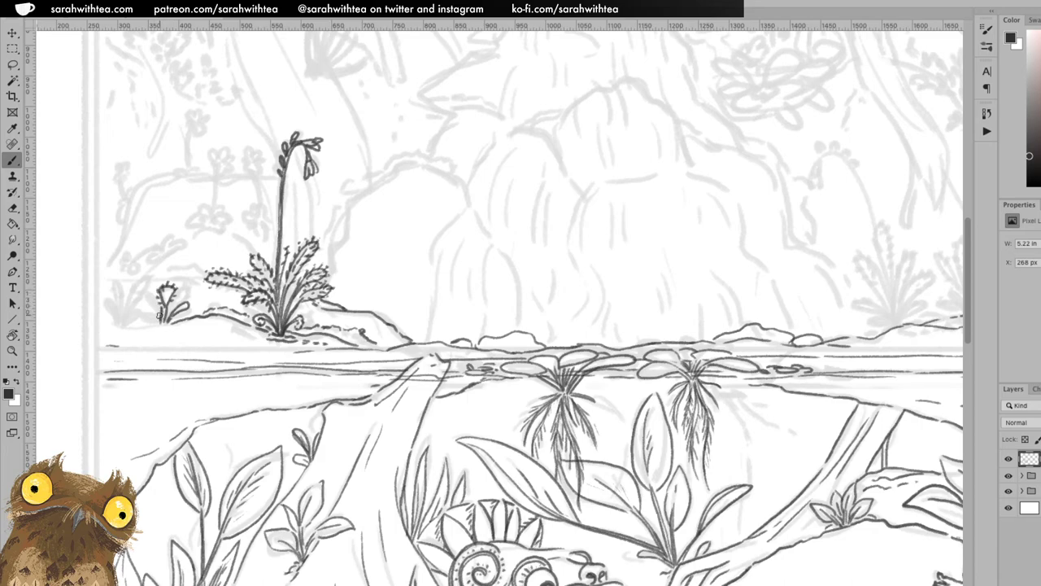
mouse_move(152, 293)
left_mouse_down()
mouse_move(143, 295)
mouse_move(152, 304)
left_mouse_up()
key("ctrl+z")
left_click_drag(159, 322, 154, 316)
mouse_move(173, 312)
left_mouse_down()
mouse_move(198, 278)
mouse_move(155, 286)
mouse_move(160, 276)
left_mouse_up()
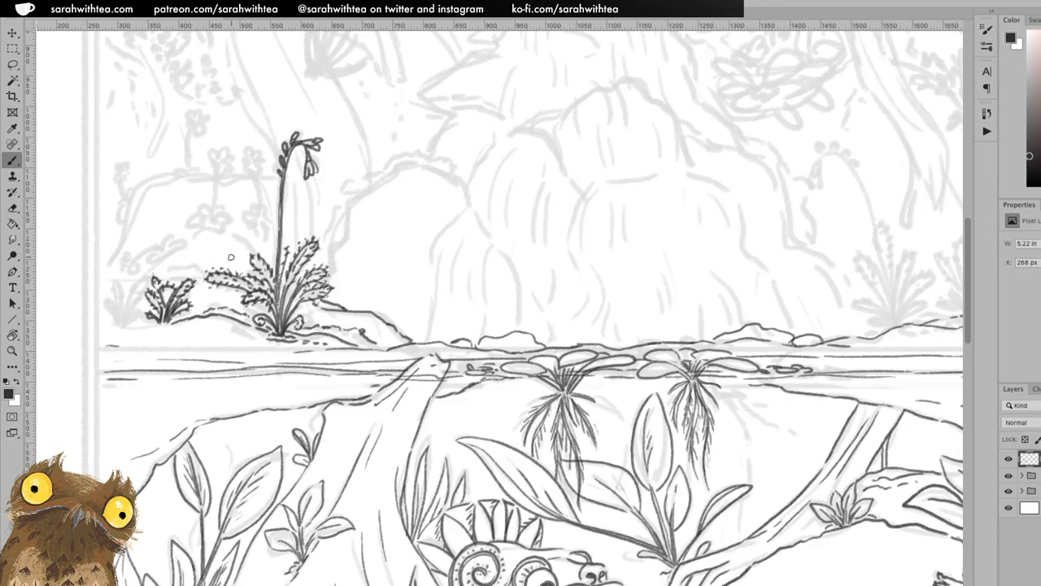
- Ink another small serrated fern at the far left end of the bank
left_click_drag(237, 306, 320, 316)
key("ctrl+r")
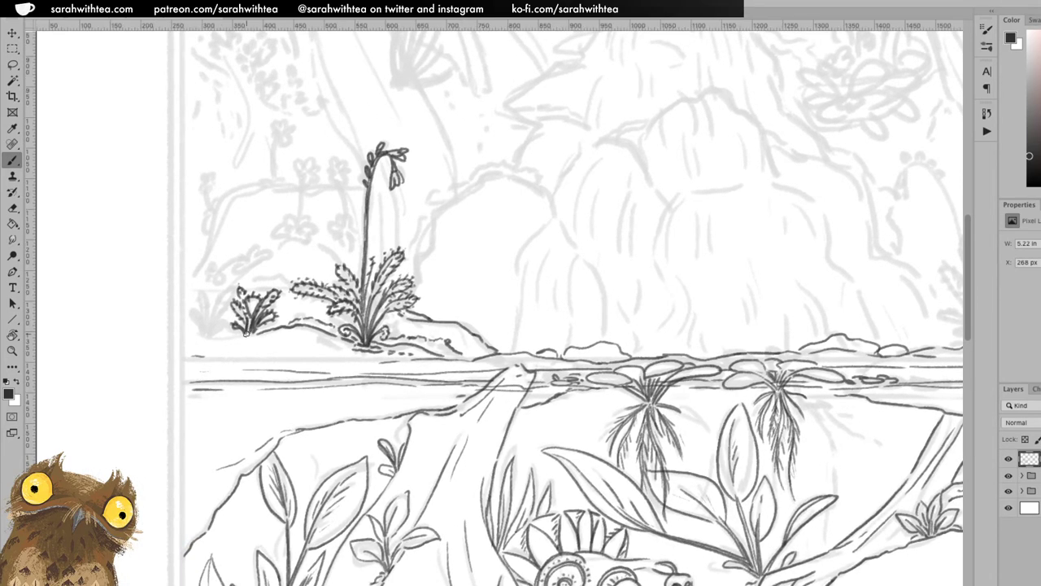
mouse_move(204, 325)
left_mouse_down()
mouse_move(197, 289)
mouse_move(206, 325)
mouse_move(222, 285)
mouse_move(207, 327)
mouse_move(226, 311)
mouse_move(206, 328)
mouse_move(221, 308)
mouse_move(213, 322)
mouse_move(217, 286)
mouse_move(218, 303)
left_mouse_up()
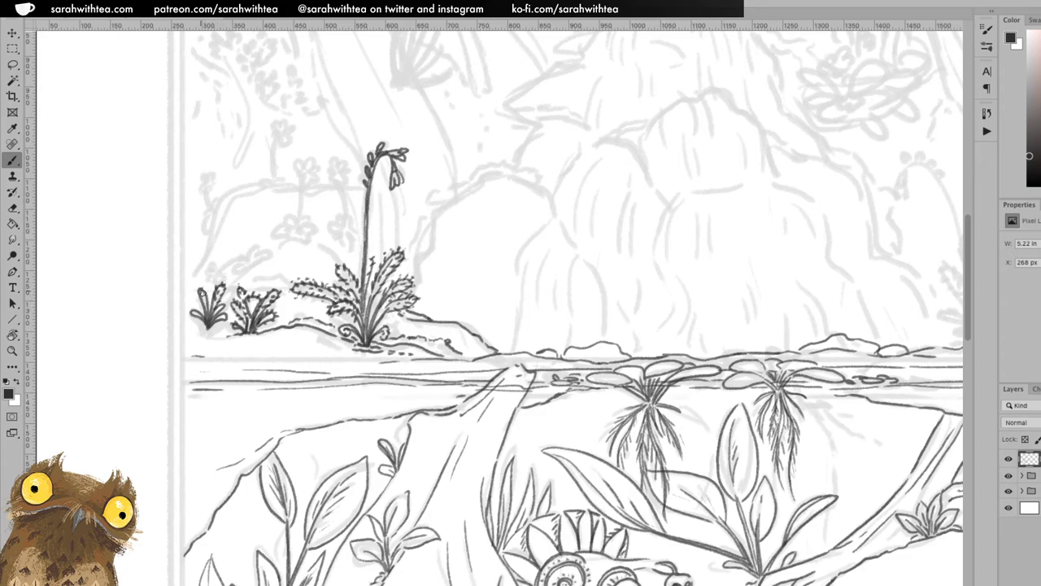
left_click_drag(204, 293, 203, 308)
left_click_drag(206, 327, 196, 331)
- Ink broken ground contours beneath the two small ferns and across the bank toward the large fern
mouse_move(234, 335)
left_mouse_down()
mouse_move(270, 345)
mouse_move(255, 344)
mouse_move(278, 332)
mouse_move(226, 336)
left_mouse_up()
left_click(233, 338)
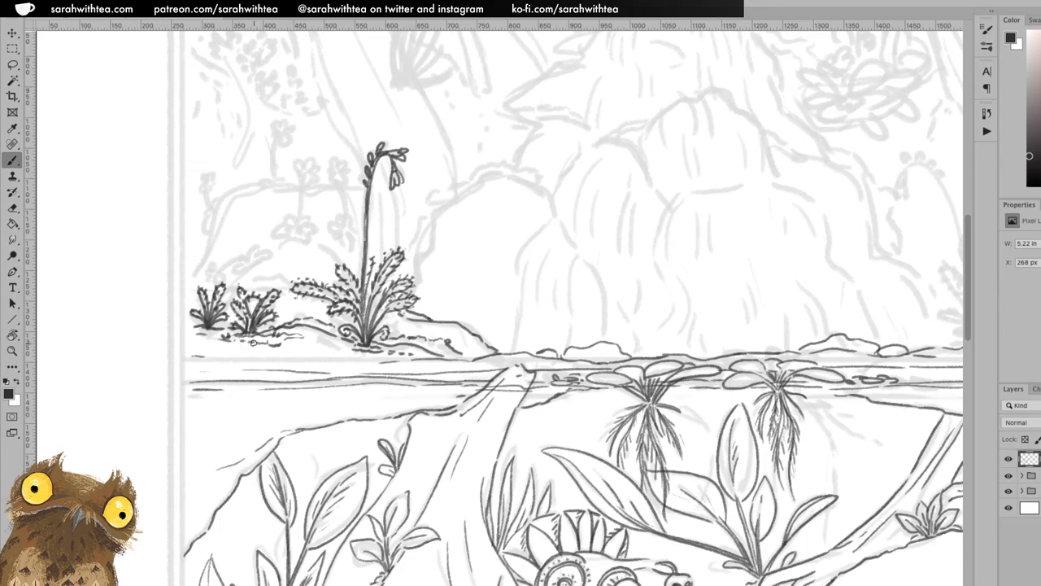
left_click_drag(214, 343, 199, 344)
left_click_drag(422, 337, 430, 333)
left_click_drag(278, 310, 341, 318)
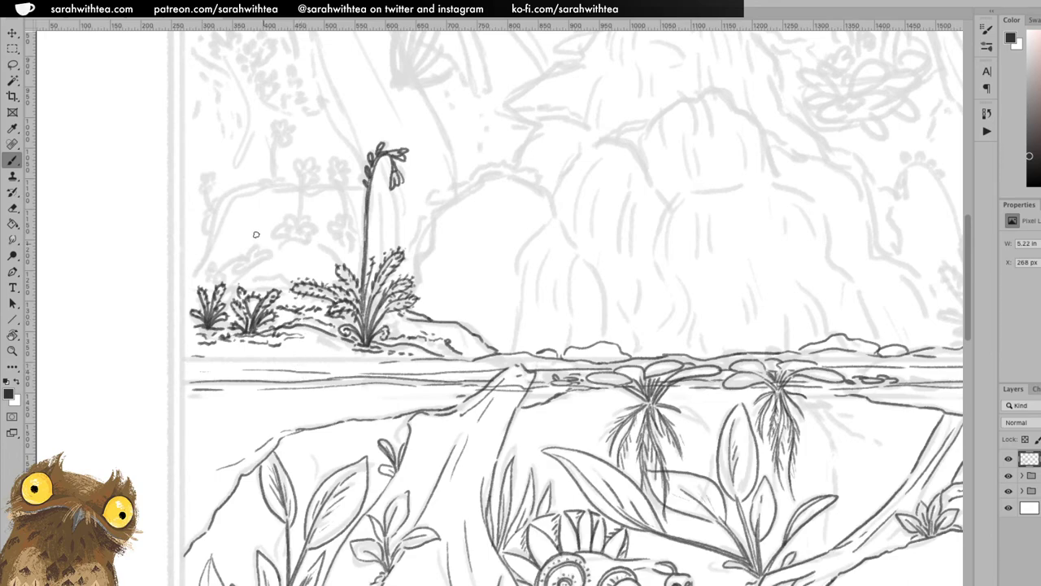
- Ink the leafy rosettes and the small flower on the left bank's rock, with short contours beneath them
mouse_move(254, 263)
left_mouse_down()
mouse_move(232, 285)
mouse_move(245, 267)
mouse_move(276, 272)
left_mouse_up()
mouse_move(281, 226)
left_mouse_down()
mouse_move(274, 235)
mouse_move(293, 237)
mouse_move(291, 217)
mouse_move(311, 218)
mouse_move(319, 231)
mouse_move(291, 226)
mouse_move(316, 238)
mouse_move(279, 242)
left_mouse_up()
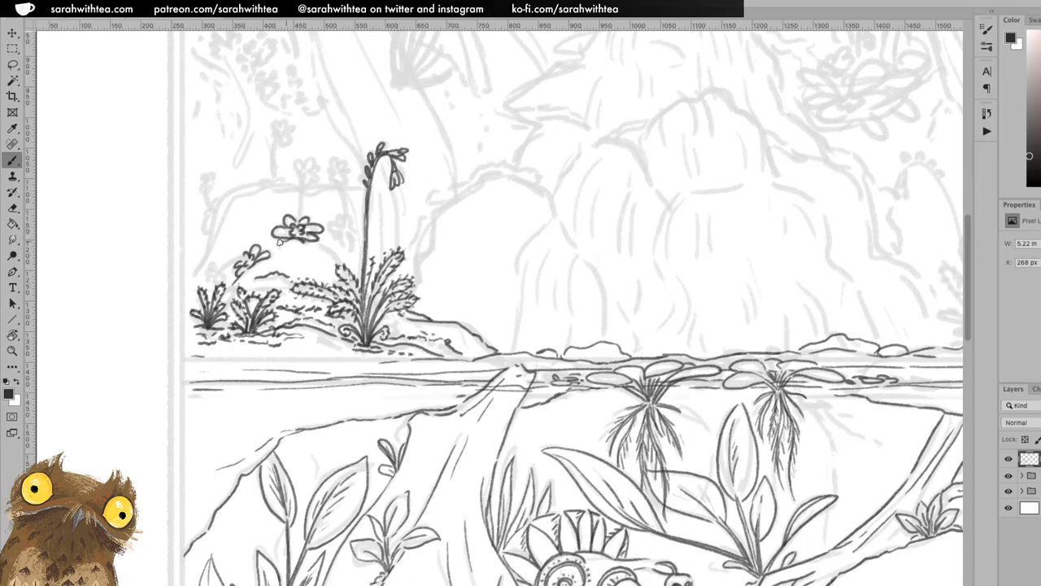
mouse_move(338, 227)
left_mouse_down()
mouse_move(338, 242)
mouse_move(344, 216)
mouse_move(354, 218)
mouse_move(327, 248)
mouse_move(338, 255)
mouse_move(325, 247)
left_mouse_up()
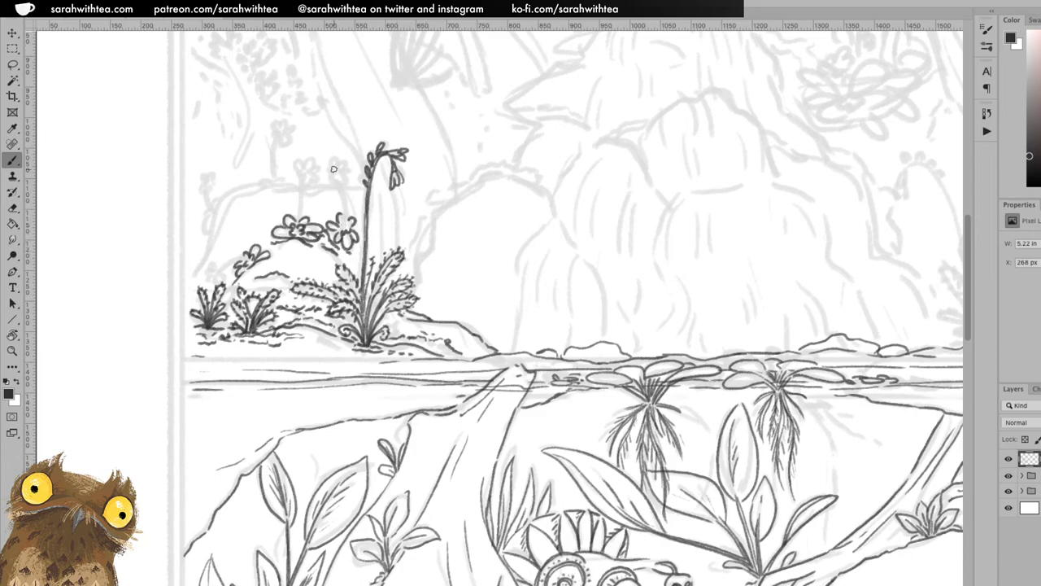
- Ink three small flowers on thin stalks above the rock, adding a little leaf cluster at the base of the highest
mouse_move(332, 161)
left_mouse_down()
mouse_move(342, 163)
mouse_move(326, 174)
mouse_move(345, 171)
mouse_move(331, 176)
mouse_move(346, 221)
left_mouse_up()
left_click_drag(337, 184, 344, 213)
mouse_move(295, 162)
left_mouse_down()
mouse_move(308, 169)
mouse_move(300, 177)
mouse_move(320, 172)
mouse_move(301, 184)
mouse_move(320, 181)
mouse_move(306, 174)
mouse_move(297, 219)
mouse_move(305, 181)
left_mouse_up()
mouse_move(273, 123)
left_mouse_down()
mouse_move(288, 117)
mouse_move(297, 130)
mouse_move(277, 134)
mouse_move(285, 144)
mouse_move(295, 130)
mouse_move(271, 178)
left_mouse_up()
left_click_drag(276, 140, 271, 179)
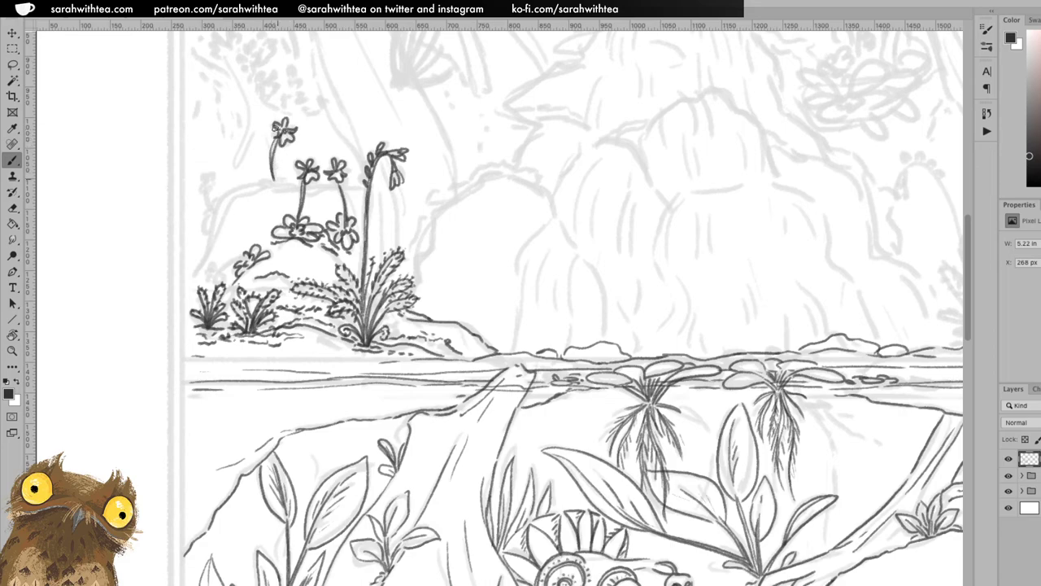
key("ctrl+z")
mouse_move(277, 137)
left_mouse_down()
mouse_move(270, 180)
mouse_move(258, 183)
mouse_move(292, 179)
mouse_move(203, 176)
mouse_move(198, 185)
mouse_move(212, 173)
mouse_move(216, 182)
mouse_move(206, 186)
mouse_move(212, 207)
left_mouse_up()
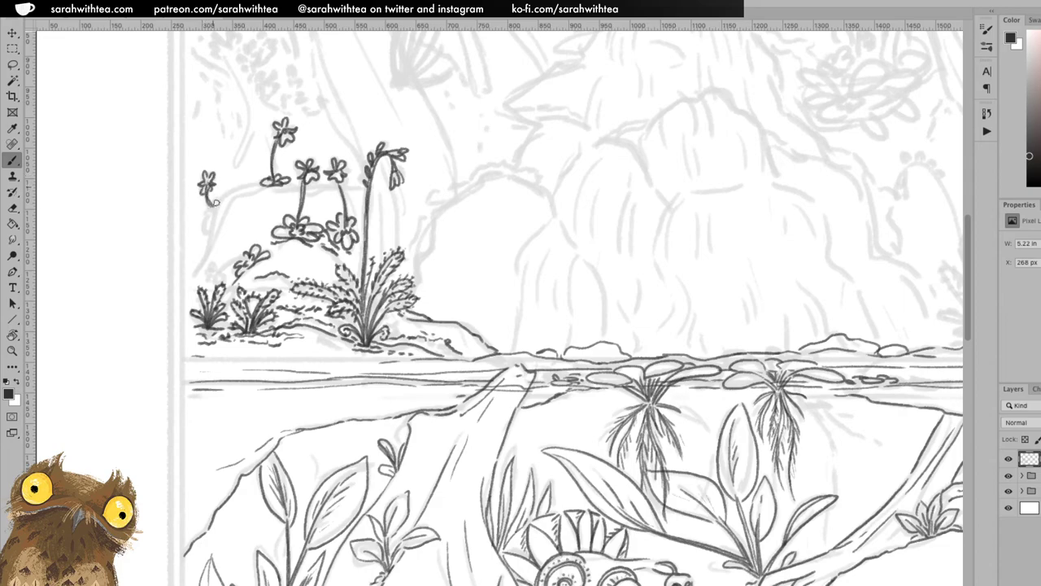
- Ink the small flowers along the rock's left side, the rock's rounded outline and short surface marks
mouse_move(213, 208)
left_mouse_down()
mouse_move(209, 233)
mouse_move(213, 204)
left_mouse_up()
left_click_drag(195, 277, 197, 284)
mouse_move(242, 257)
left_mouse_down()
mouse_move(217, 262)
mouse_move(209, 279)
mouse_move(217, 269)
mouse_move(206, 238)
mouse_move(196, 266)
mouse_move(222, 202)
mouse_move(253, 185)
mouse_move(236, 195)
mouse_move(300, 186)
mouse_move(215, 249)
mouse_move(252, 213)
left_mouse_up()
mouse_move(258, 212)
left_mouse_down()
mouse_move(326, 201)
mouse_move(337, 186)
mouse_move(364, 193)
mouse_move(389, 228)
left_mouse_up()
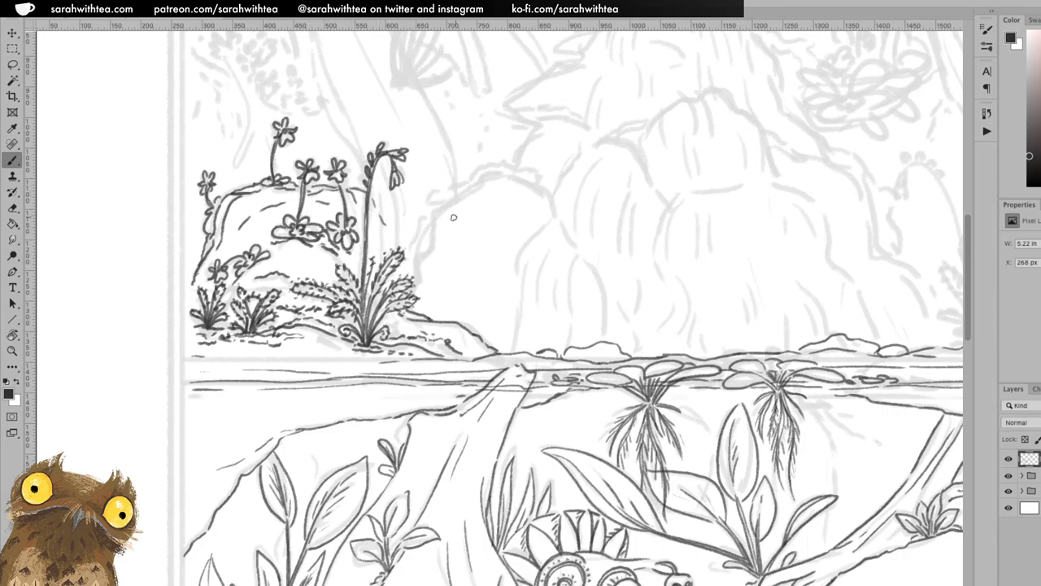
left_click_drag(381, 216, 397, 245)
- Ink the arching stalk with drooping buds on the right bank
left_click_drag(476, 243, 351, 314)
key("z")
left_click(410, 293, "alt")
left_click(410, 293, "alt")
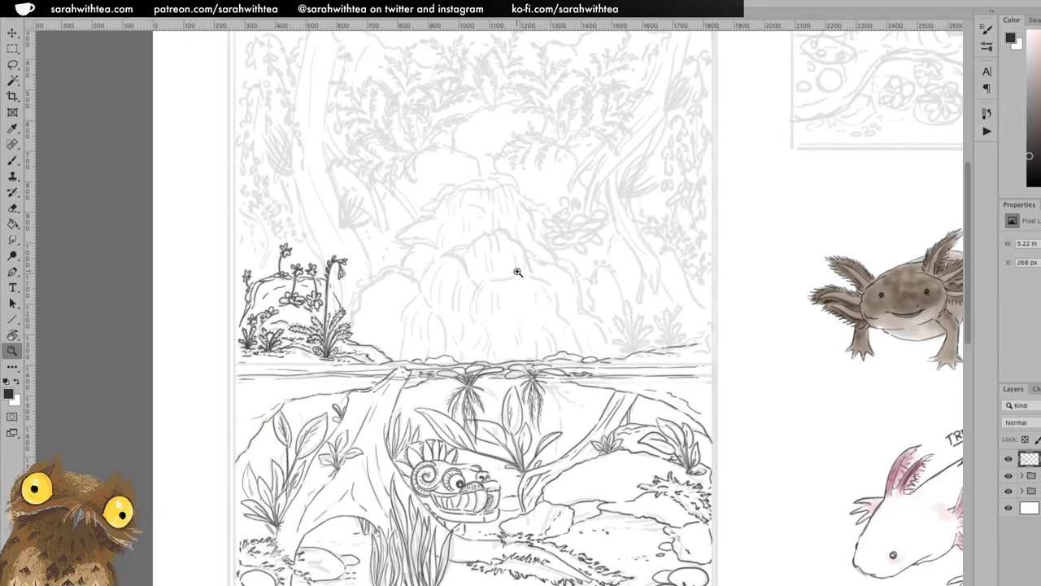
left_click(566, 294, "alt")
left_click_drag(572, 328, 453, 285)
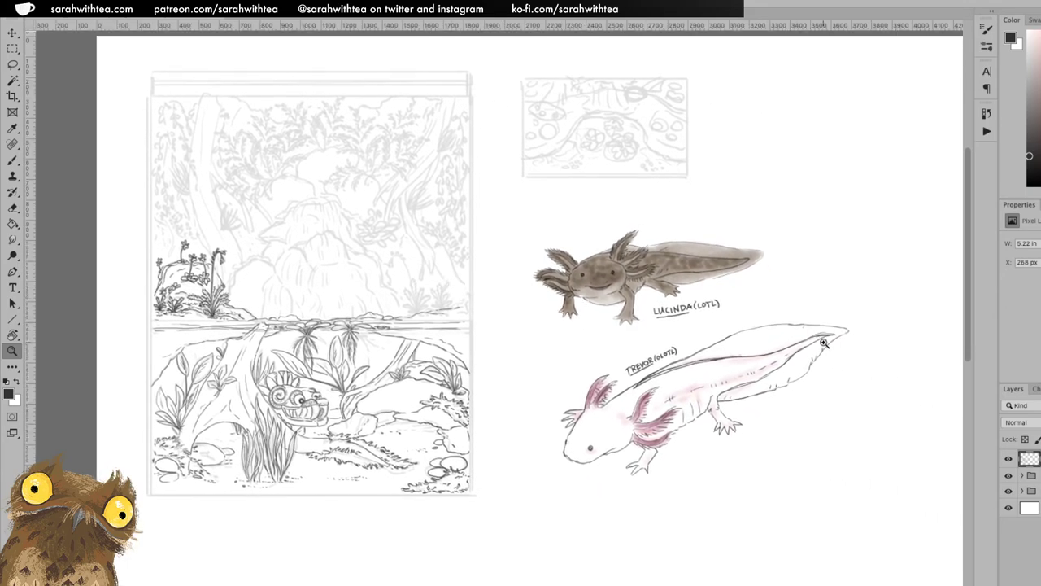
left_click(452, 297)
left_click(454, 300)
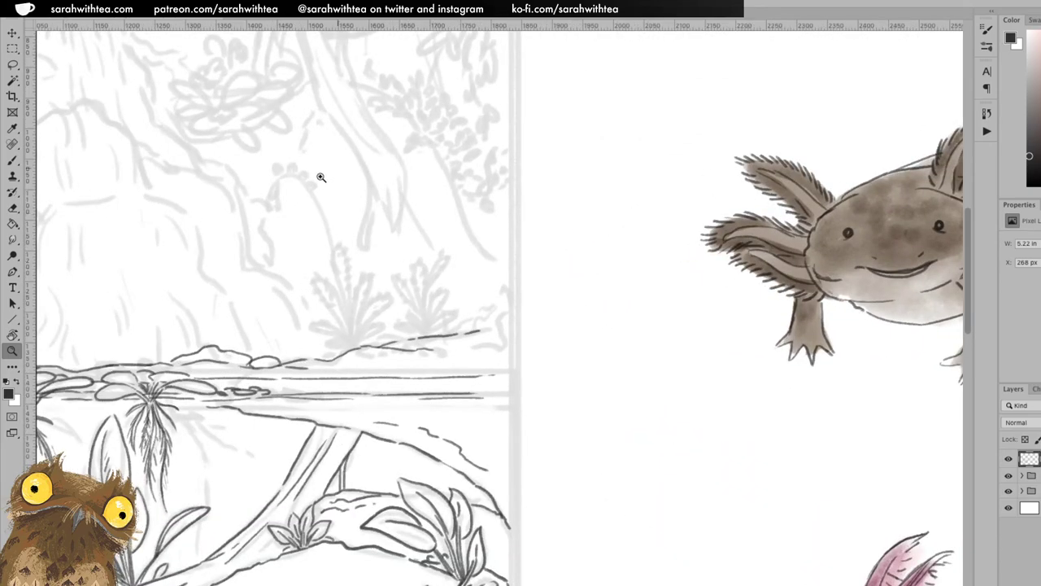
key("b")
mouse_move(279, 181)
left_mouse_down()
mouse_move(278, 209)
mouse_move(265, 202)
mouse_move(279, 172)
mouse_move(264, 169)
mouse_move(258, 175)
mouse_move(308, 165)
mouse_move(301, 176)
mouse_move(322, 208)
left_mouse_up()
key("ctrl+z")
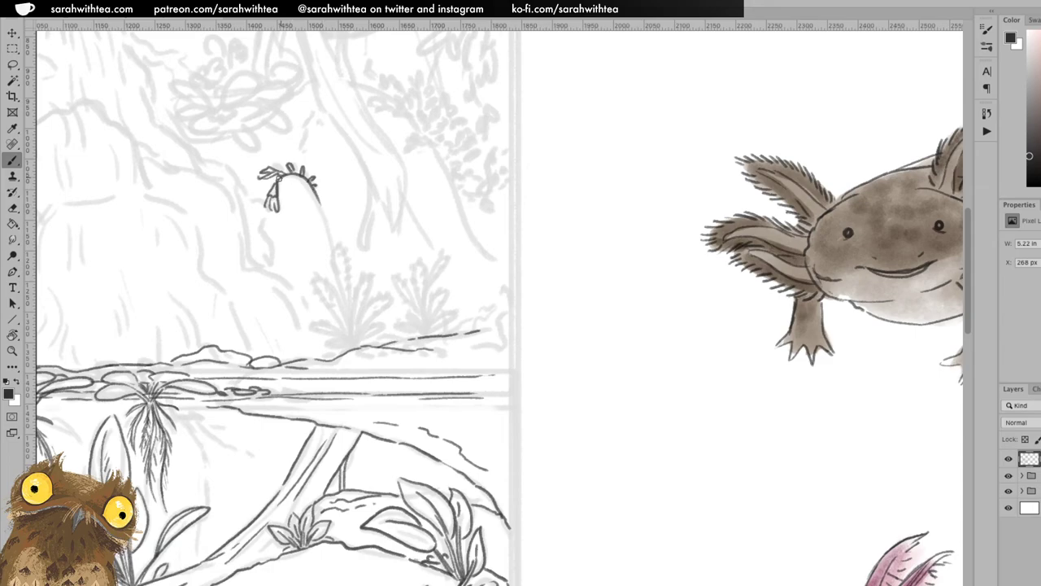
mouse_move(278, 174)
left_mouse_down()
mouse_move(307, 186)
mouse_move(331, 253)
left_mouse_up()
left_click_drag(320, 203, 332, 244)
- Ink the fronds of the fern below the right bank's arching stalk, serrating the central and right-leaning ones
mouse_move(349, 312)
left_mouse_down()
mouse_move(353, 339)
mouse_move(333, 248)
mouse_move(352, 342)
mouse_move(314, 278)
mouse_move(352, 345)
mouse_move(366, 274)
mouse_move(354, 351)
mouse_move(369, 276)
mouse_move(353, 314)
mouse_move(366, 338)
mouse_move(380, 326)
mouse_move(358, 340)
mouse_move(391, 296)
mouse_move(355, 345)
left_mouse_up()
mouse_move(366, 308)
left_mouse_down()
mouse_move(379, 294)
mouse_move(371, 320)
mouse_move(390, 297)
mouse_move(372, 324)
mouse_move(386, 319)
left_mouse_up()
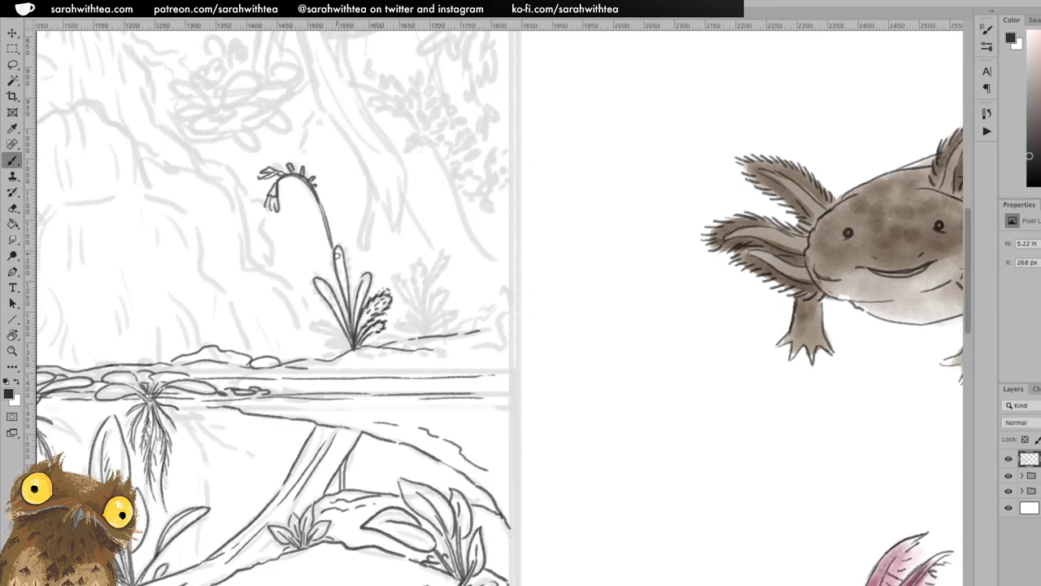
left_click_drag(343, 253, 330, 259)
left_click_drag(357, 309, 368, 278)
left_click(363, 290)
left_click(367, 284)
left_click(369, 278)
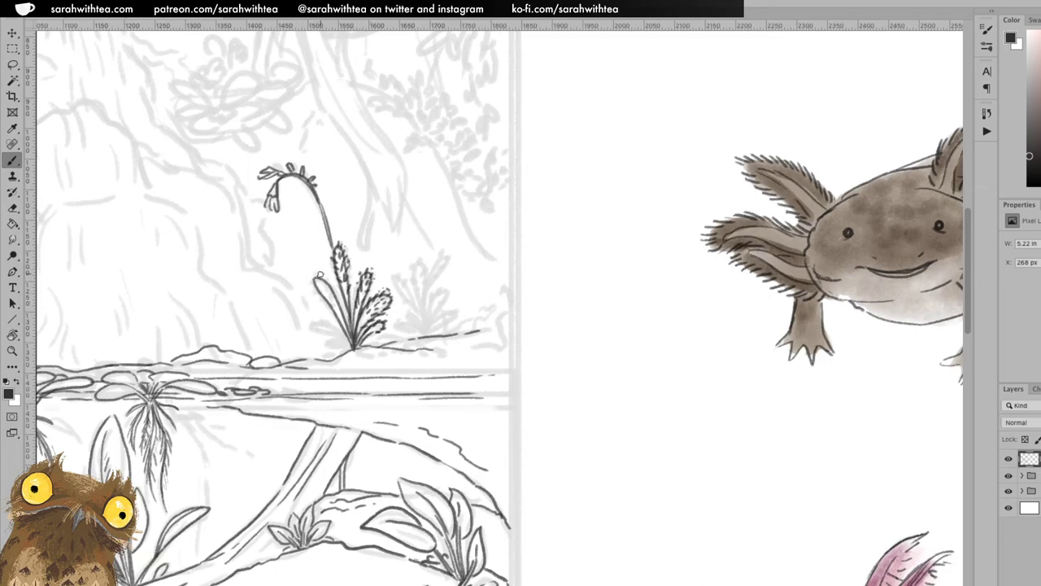
- Serrate the fern's left-leaning frond, add its low left fronds and ink bank contours on both sides of its base
left_click_drag(318, 281, 316, 286)
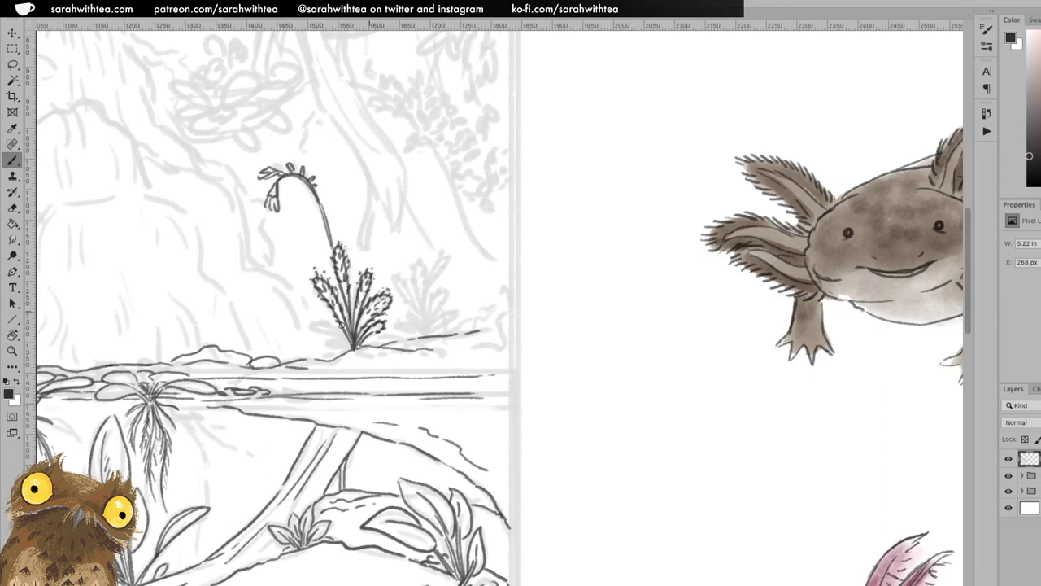
left_click_drag(354, 346, 331, 343)
mouse_move(312, 320)
left_mouse_down()
mouse_move(339, 334)
mouse_move(309, 328)
left_mouse_up()
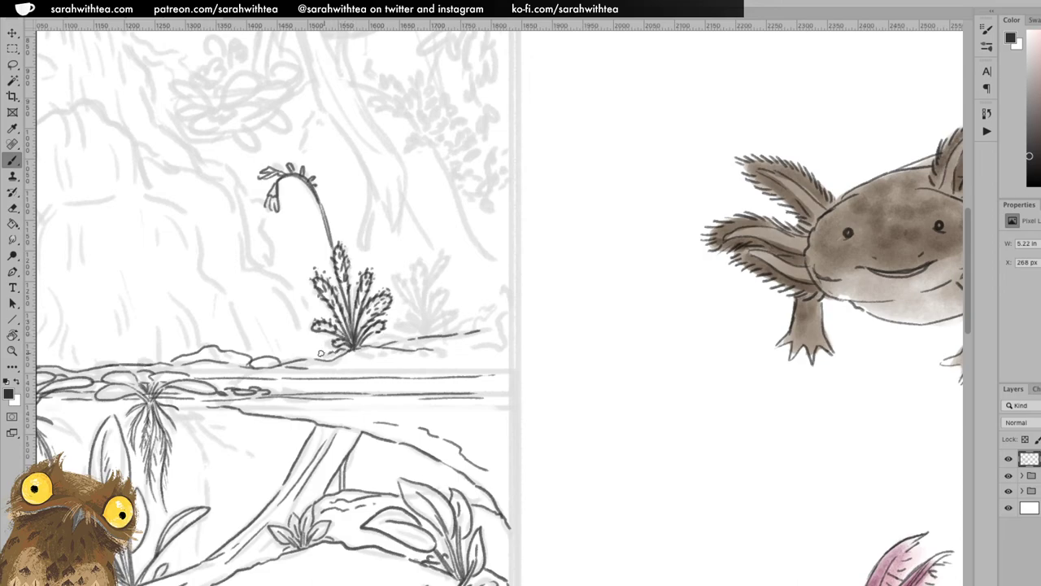
left_click_drag(322, 352, 298, 359)
mouse_move(366, 342)
left_mouse_down()
mouse_move(415, 337)
mouse_move(460, 354)
left_mouse_up()
- Ink the fronds of a smaller fern on the right bank, serrating the upper ones
mouse_move(426, 332)
left_mouse_down()
mouse_move(458, 314)
mouse_move(423, 334)
mouse_move(446, 290)
mouse_move(422, 329)
mouse_move(417, 264)
mouse_move(419, 314)
mouse_move(447, 255)
mouse_move(424, 315)
left_mouse_up()
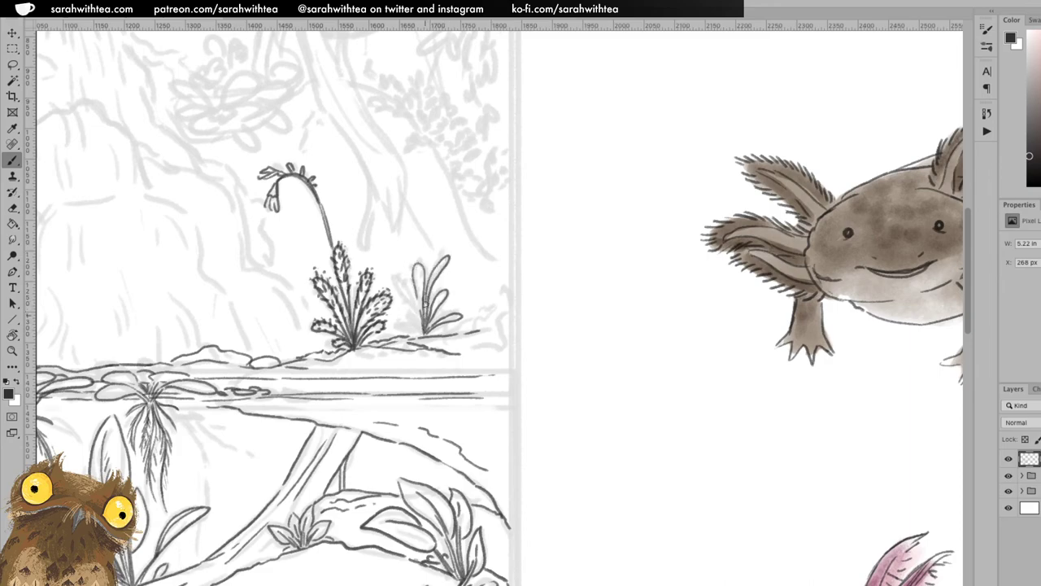
mouse_move(433, 267)
left_mouse_down()
mouse_move(447, 257)
mouse_move(435, 276)
mouse_move(434, 260)
mouse_move(413, 265)
left_mouse_up()
mouse_move(414, 311)
left_mouse_down()
mouse_move(396, 277)
mouse_move(413, 297)
left_mouse_up()
- Doodle a small quail's head, eye, curled crest and body outline in the blank space between the tank and the dark axolotl
mouse_move(558, 266)
left_mouse_down()
mouse_move(583, 268)
mouse_move(611, 297)
left_mouse_up()
left_click_drag(558, 266, 580, 326)
left_click(570, 273)
left_click(569, 271)
mouse_move(566, 274)
left_mouse_down()
mouse_move(587, 291)
mouse_move(589, 246)
left_mouse_up()
mouse_move(612, 298)
left_mouse_down()
mouse_move(648, 346)
mouse_move(599, 348)
left_mouse_up()
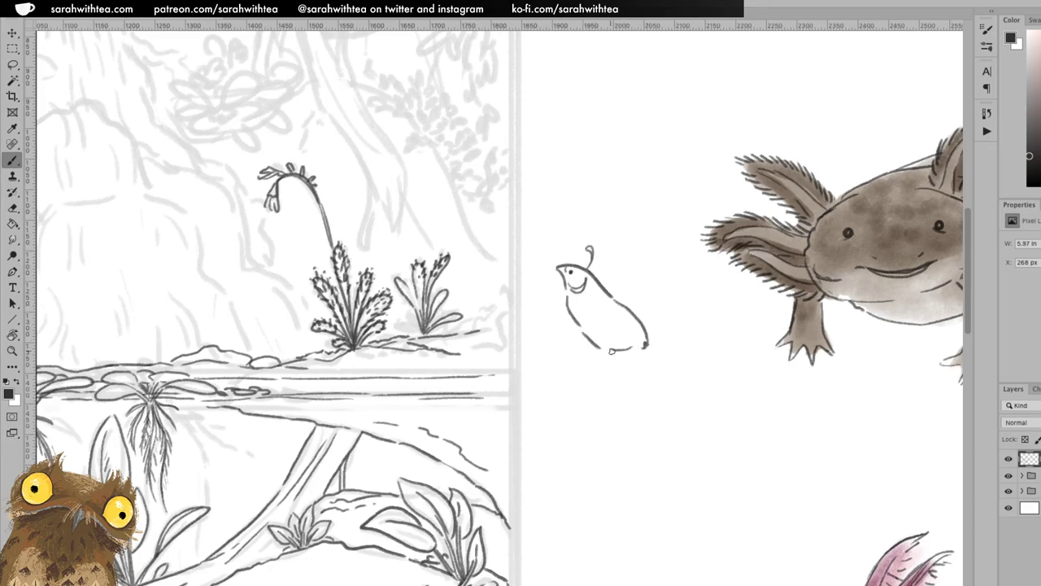
- Add the legs, tail, wing and breast line to the quail doodle
mouse_move(587, 299)
left_mouse_down()
mouse_move(596, 328)
mouse_move(593, 317)
mouse_move(631, 335)
mouse_move(615, 337)
mouse_move(649, 338)
mouse_move(593, 341)
mouse_move(568, 307)
mouse_move(603, 362)
left_mouse_up()
key("ctrl+z")
mouse_move(601, 362)
left_mouse_down()
mouse_move(592, 362)
mouse_move(642, 342)
mouse_move(666, 364)
mouse_move(664, 355)
left_mouse_up()
key("ctrl+z")
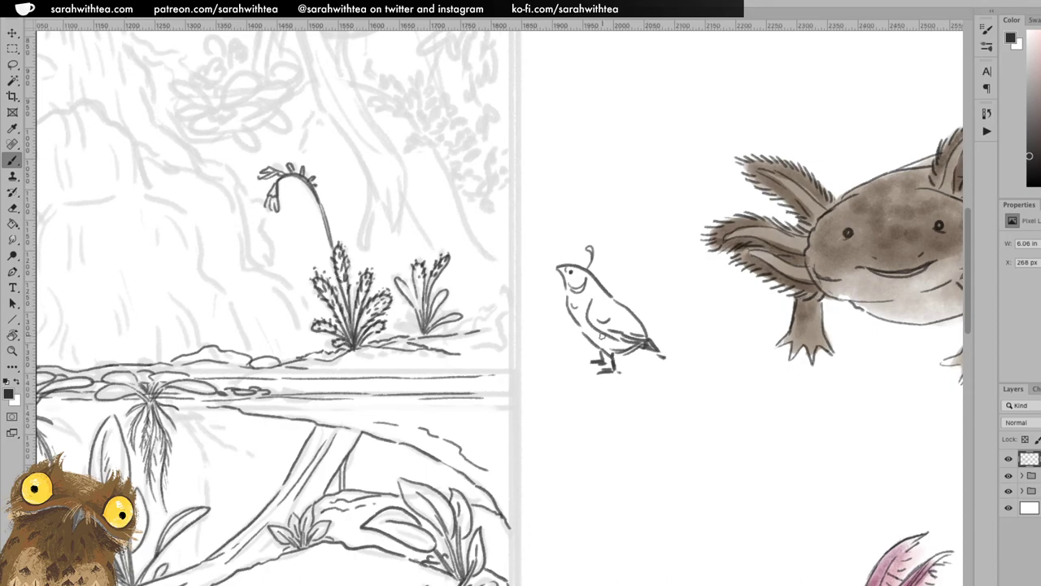
left_click_drag(567, 297, 592, 344)
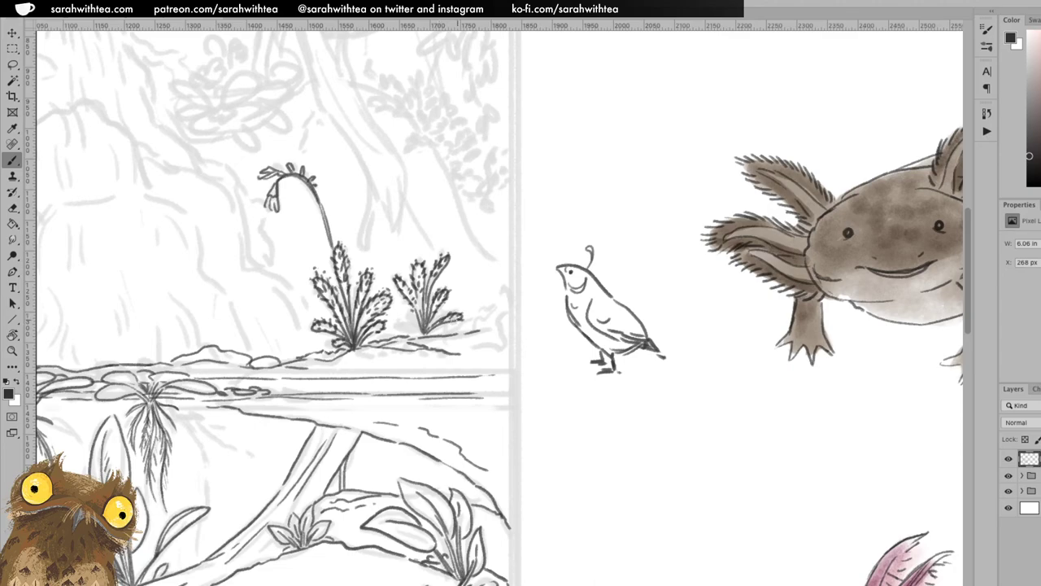
- Finish the smaller fern's lower fronds and ink the rough bank edge reaching the tank's right side
mouse_move(415, 313)
left_mouse_down()
mouse_move(416, 324)
mouse_move(392, 327)
mouse_move(420, 331)
mouse_move(396, 320)
mouse_move(410, 320)
left_mouse_up()
mouse_move(480, 308)
left_mouse_down()
mouse_move(504, 300)
mouse_move(508, 318)
mouse_move(447, 343)
mouse_move(489, 341)
mouse_move(505, 319)
mouse_move(511, 329)
mouse_move(497, 341)
mouse_move(462, 346)
mouse_move(492, 351)
mouse_move(460, 352)
mouse_move(492, 352)
left_mouse_up()
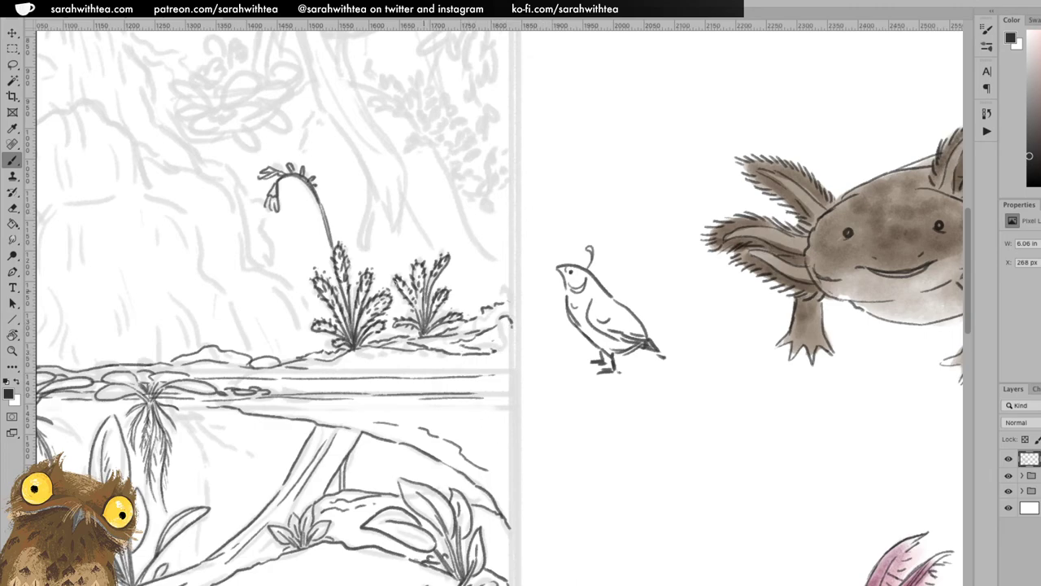
- Ink both edges of the lower part of the curved tree trunk behind the left bank
key("z")
left_click(401, 288, "alt")
left_click(568, 349, "alt")
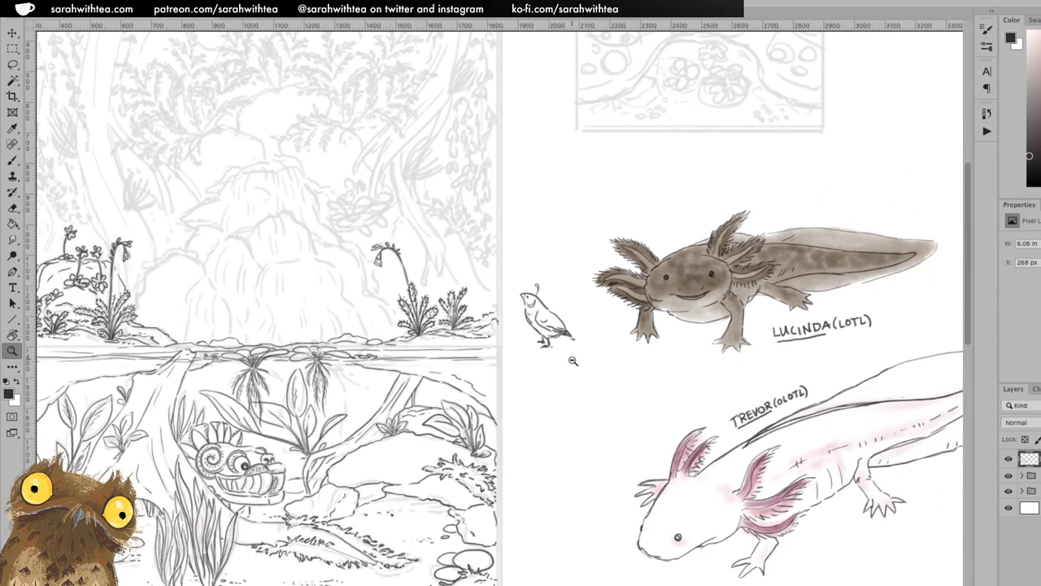
left_click(573, 362, "alt")
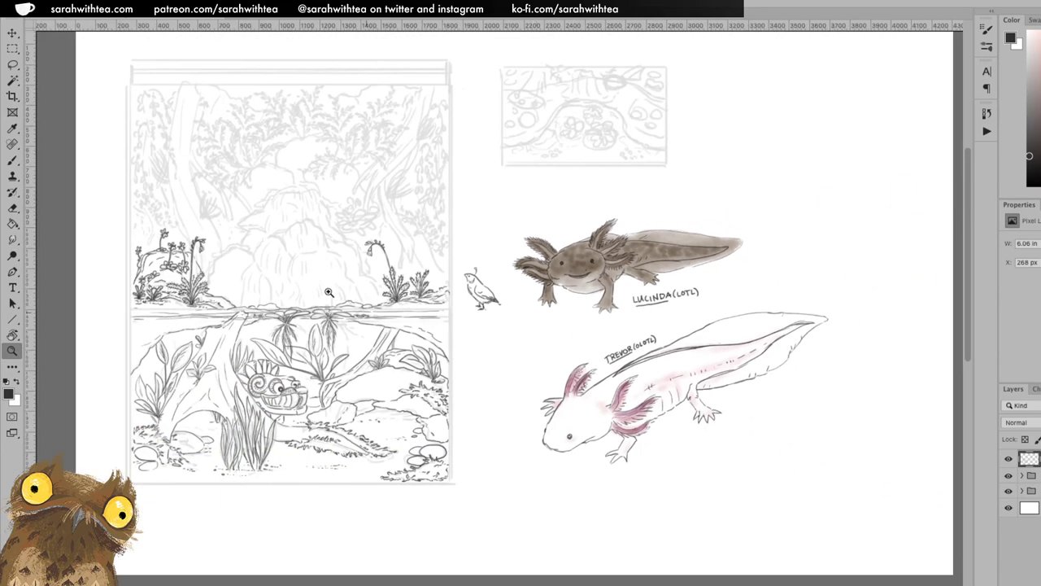
left_click(191, 174)
left_click(193, 173)
key("b")
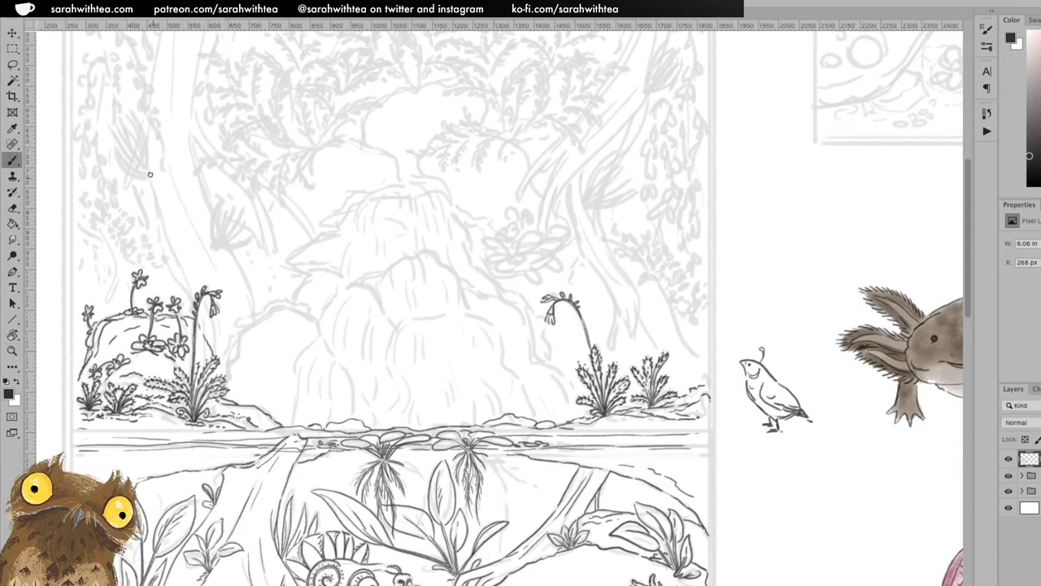
mouse_move(147, 124)
left_mouse_down()
mouse_move(157, 213)
mouse_move(191, 294)
left_mouse_up()
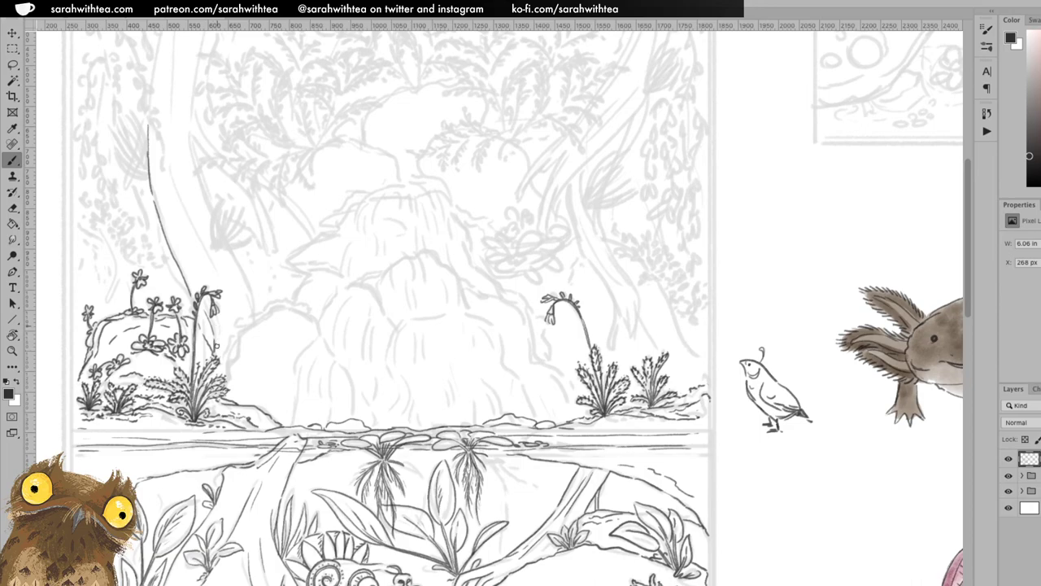
left_click_drag(201, 313, 207, 333)
left_click_drag(232, 252, 254, 302)
mouse_move(213, 213)
left_mouse_down()
mouse_move(189, 131)
mouse_move(250, 193)
mouse_move(270, 251)
mouse_move(247, 188)
left_mouse_up()
- Ink the forked branch running from the left trunk down toward the waterfall, with the trunk edge above it
left_click_drag(195, 122, 191, 88)
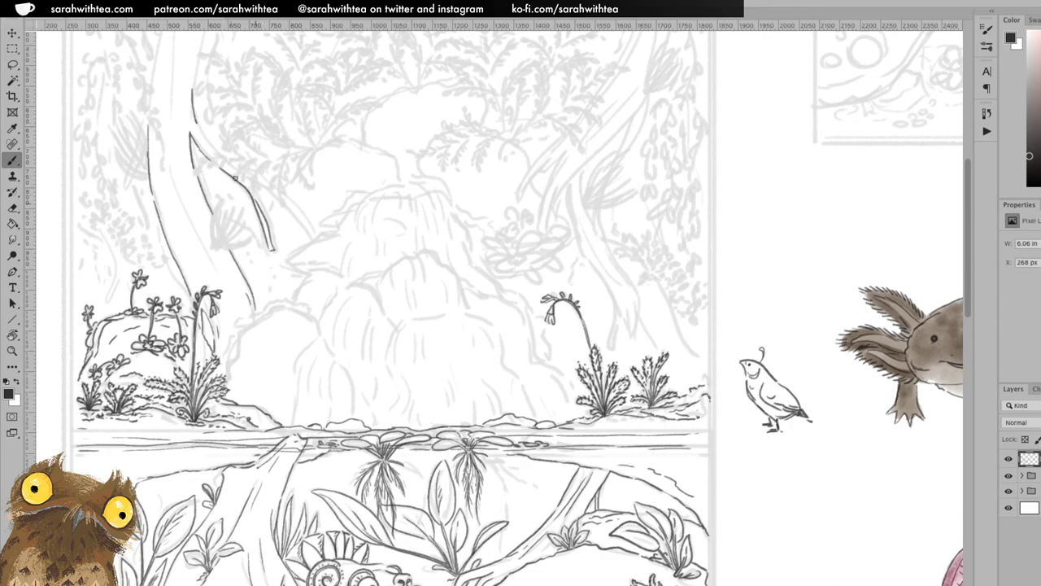
key("ctrl+z")
key("ctrl+z")
left_click_drag(262, 203, 274, 242)
left_click_drag(255, 182, 300, 225)
left_click_drag(196, 120, 245, 176)
left_click_drag(209, 106, 213, 42)
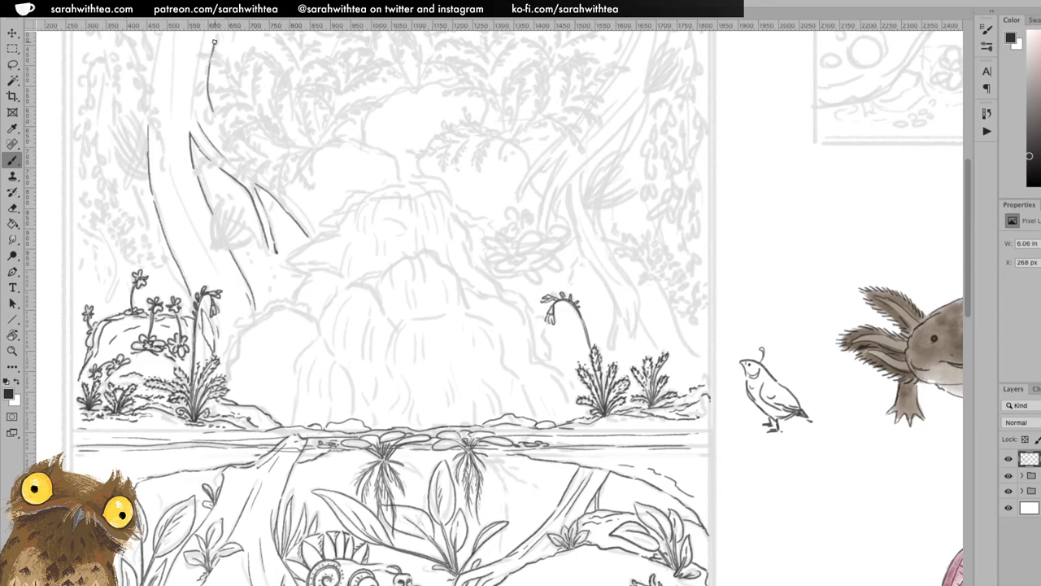
mouse_move(211, 109)
left_mouse_down()
mouse_move(237, 153)
mouse_move(316, 228)
left_mouse_up()
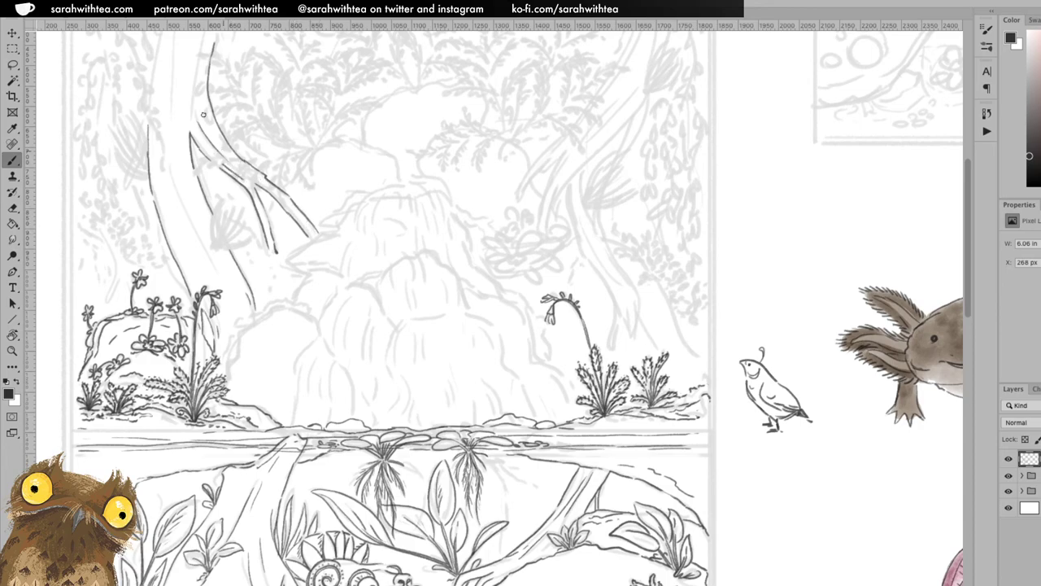
- Ink long bark lines inside the left trunk and outline its broken top and upper right edge
mouse_move(202, 111)
left_mouse_down()
mouse_move(198, 60)
mouse_move(172, 171)
mouse_move(231, 296)
left_mouse_up()
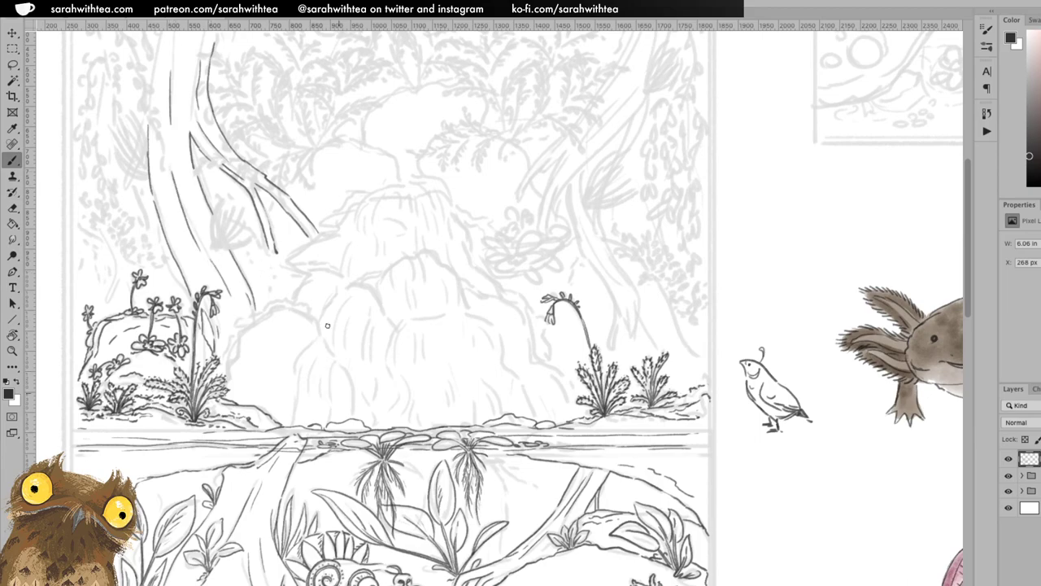
scroll(328, 326, "up", 5)
mouse_move(223, 132)
left_mouse_down()
mouse_move(255, 168)
mouse_move(242, 216)
left_mouse_up()
left_click_drag(241, 161, 230, 201)
- Ink the left trunk's upper left edge, an inner bark line and short contours along its lower left side
left_click_drag(209, 128, 155, 342)
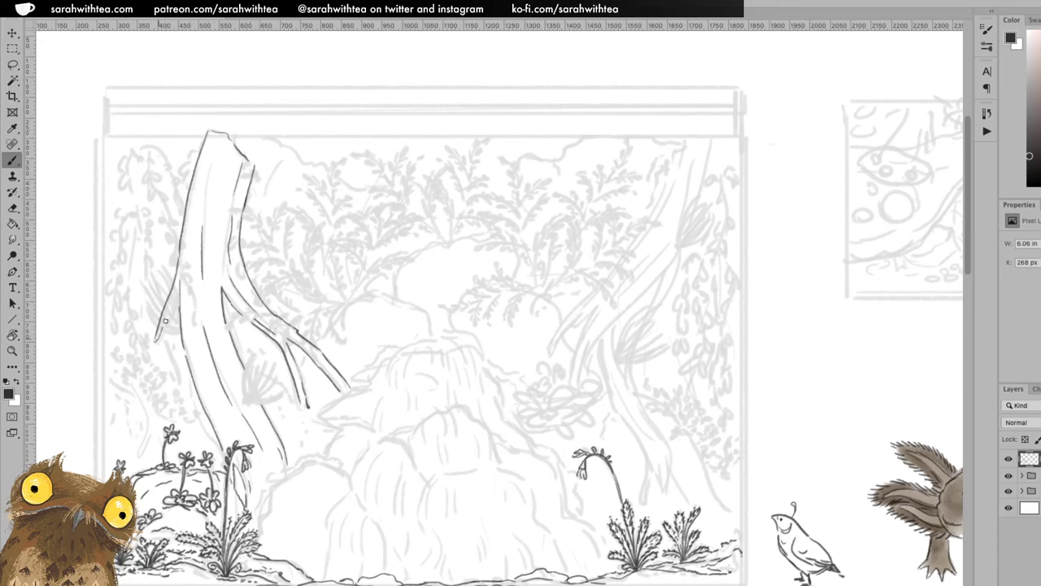
key("ctrl+z")
left_click_drag(210, 162, 208, 204)
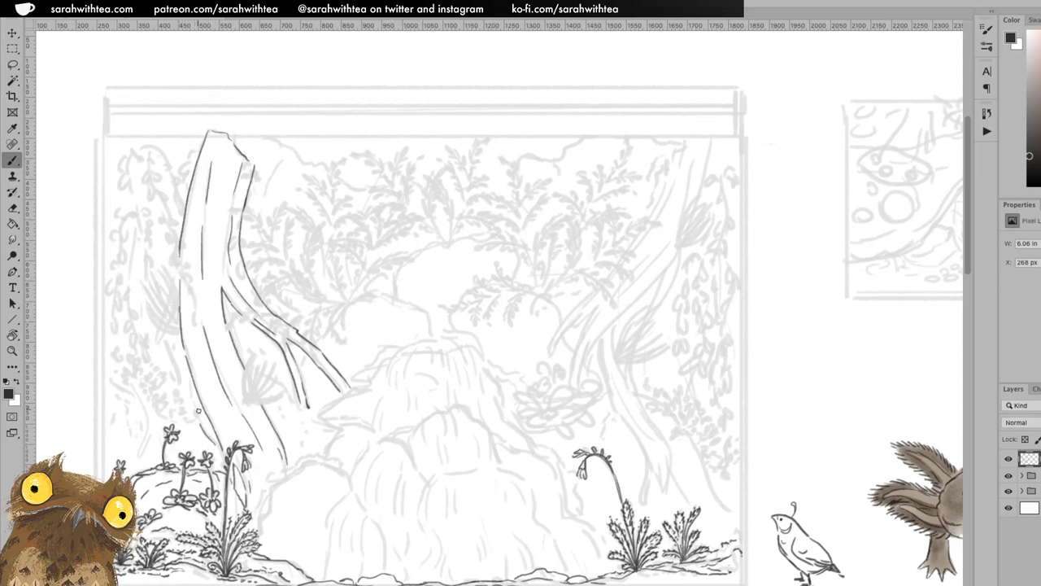
mouse_move(203, 423)
left_mouse_down()
mouse_move(218, 448)
mouse_move(190, 378)
left_mouse_up()
left_click_drag(439, 369, 412, 266)
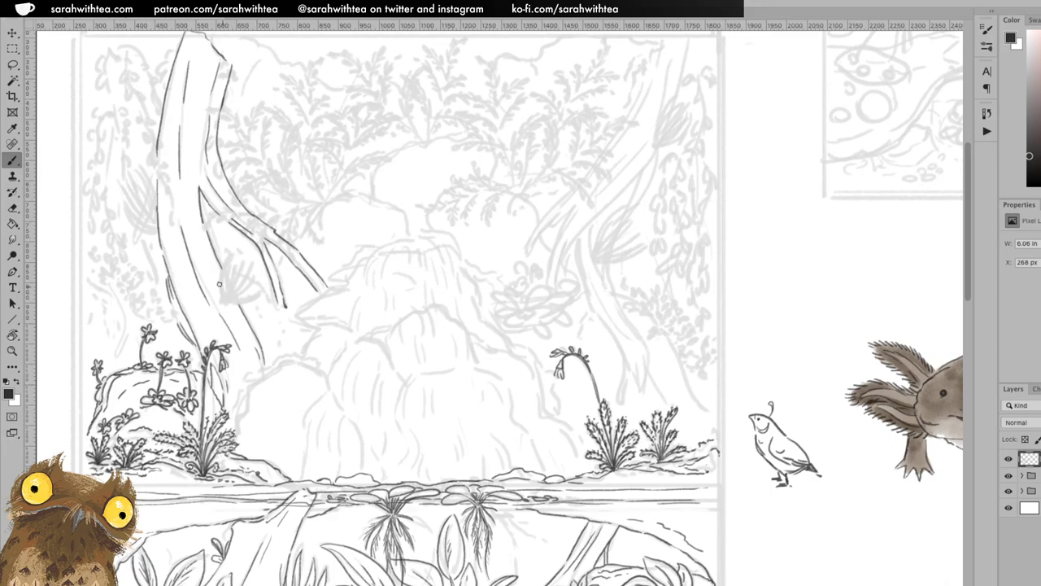
- Ink the spiky air plant on the inner side of the left trunk, below the forked branch
mouse_move(221, 275)
left_mouse_down()
mouse_move(223, 286)
mouse_move(227, 244)
mouse_move(237, 241)
left_mouse_up()
mouse_move(228, 298)
left_mouse_down()
mouse_move(256, 316)
mouse_move(239, 301)
mouse_move(244, 288)
mouse_move(234, 291)
mouse_move(241, 274)
mouse_move(227, 280)
mouse_move(275, 304)
mouse_move(257, 299)
mouse_move(257, 245)
left_mouse_up()
mouse_move(258, 247)
left_mouse_down()
mouse_move(242, 270)
mouse_move(278, 257)
mouse_move(233, 274)
mouse_move(267, 270)
mouse_move(250, 289)
mouse_move(269, 288)
mouse_move(245, 297)
mouse_move(280, 299)
mouse_move(283, 270)
left_mouse_up()
mouse_move(249, 283)
left_mouse_down()
mouse_move(279, 268)
mouse_move(231, 297)
left_mouse_up()
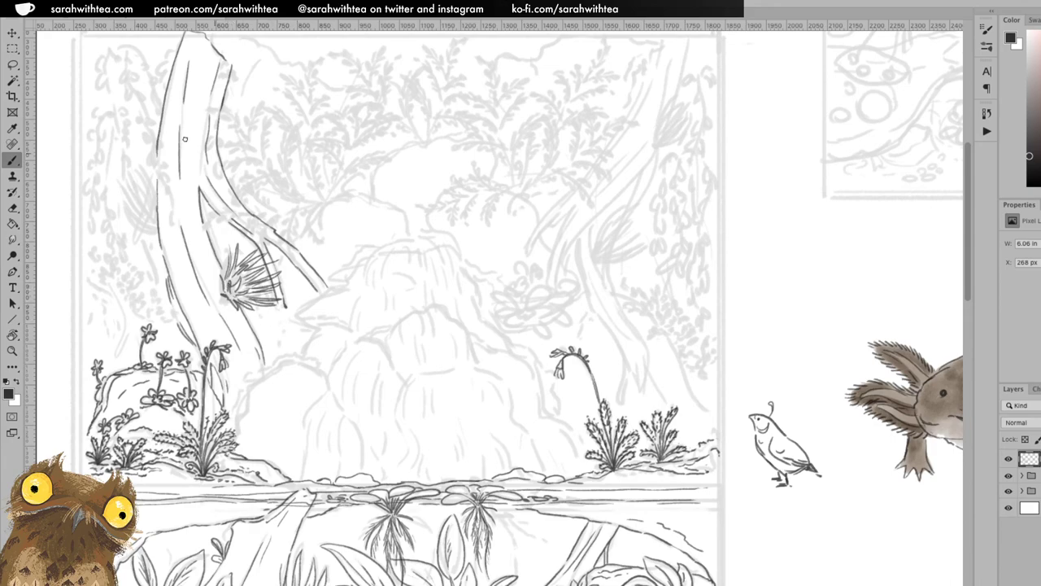
- Ink the spiky air plant on the outer side of the left trunk, level with the branch fork
mouse_move(124, 175)
left_mouse_down()
mouse_move(136, 150)
mouse_move(153, 191)
mouse_move(137, 176)
mouse_move(151, 201)
mouse_move(135, 199)
mouse_move(137, 211)
mouse_move(113, 183)
mouse_move(152, 232)
mouse_move(134, 228)
mouse_move(157, 237)
mouse_move(156, 208)
left_mouse_up()
left_click_drag(133, 206, 142, 214)
left_click_drag(131, 206, 143, 218)
mouse_move(134, 210)
left_mouse_down()
mouse_move(150, 220)
mouse_move(157, 183)
left_mouse_up()
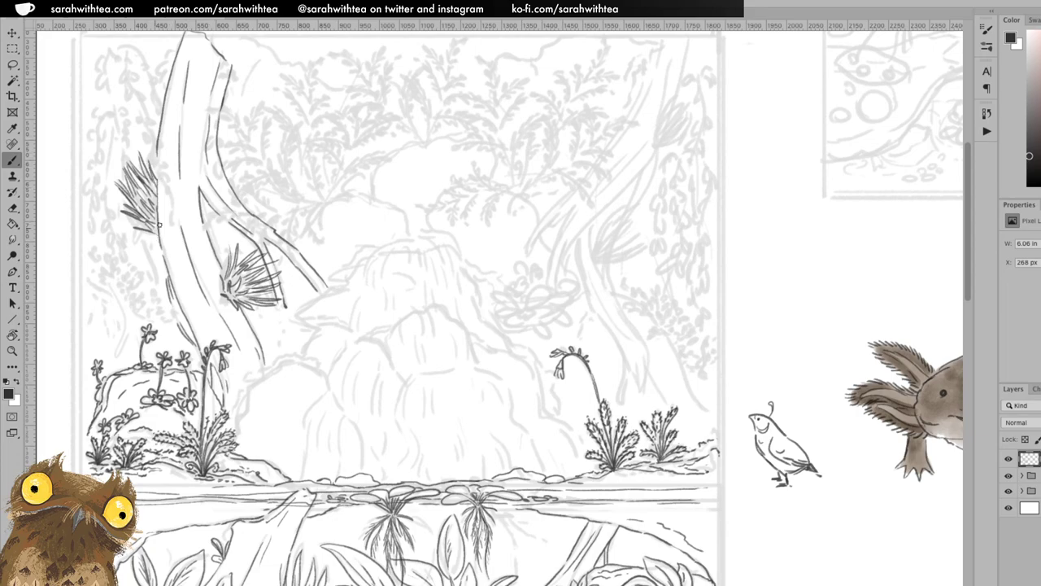
left_click_drag(154, 235, 157, 241)
- Ink the spiky air plant growing at the middle fork of the right trunk
mouse_move(595, 222)
left_mouse_down()
mouse_move(592, 249)
mouse_move(639, 203)
left_mouse_up()
mouse_move(597, 246)
left_mouse_down()
mouse_move(636, 213)
mouse_move(612, 238)
mouse_move(630, 238)
mouse_move(618, 247)
mouse_move(645, 233)
mouse_move(623, 246)
mouse_move(604, 233)
mouse_move(597, 250)
mouse_move(623, 241)
left_mouse_up()
mouse_move(607, 255)
left_mouse_down()
mouse_move(646, 239)
mouse_move(617, 257)
mouse_move(644, 255)
mouse_move(609, 267)
mouse_move(593, 266)
mouse_move(608, 260)
mouse_move(597, 262)
mouse_move(600, 222)
mouse_move(589, 254)
left_mouse_up()
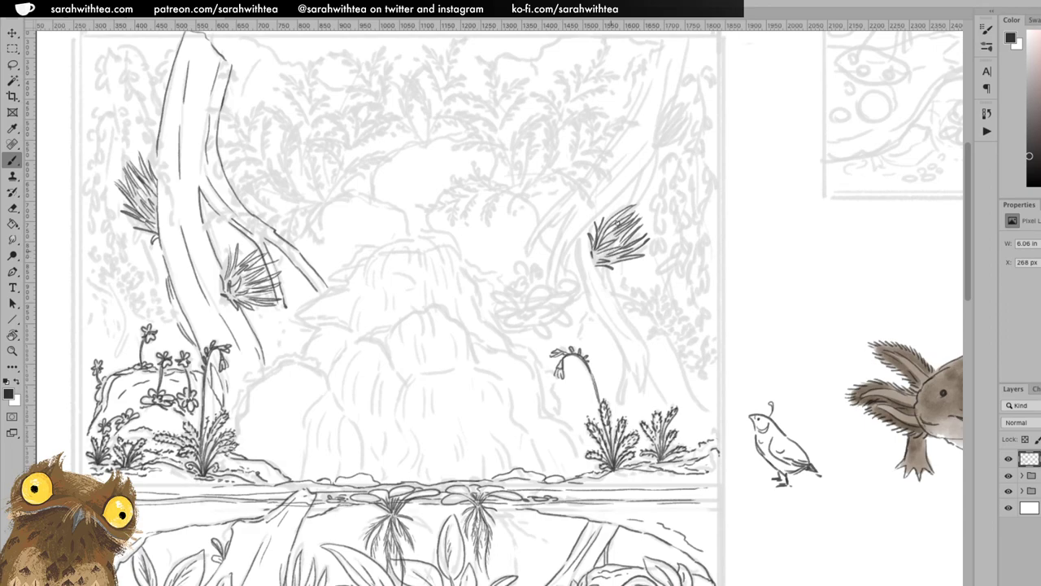
- Ink the right trunk's forked branch ends pointing toward the waterfall and the start of its lower limb
left_click_drag(601, 262, 605, 288)
mouse_move(576, 237)
left_mouse_down()
mouse_move(598, 303)
mouse_move(580, 241)
left_mouse_up()
mouse_move(525, 252)
left_mouse_down()
mouse_move(574, 206)
mouse_move(549, 283)
mouse_move(566, 243)
mouse_move(653, 155)
left_mouse_up()
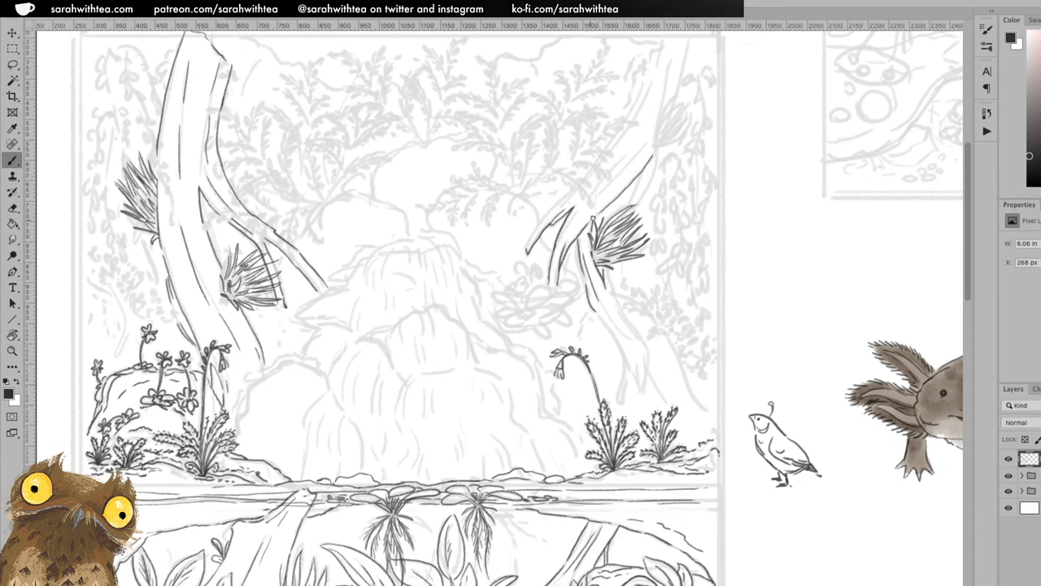
left_click_drag(527, 251, 592, 167)
- Ink both edges of the right trunk's upper part up to the tank's top edge
mouse_move(648, 72)
left_mouse_down()
mouse_move(610, 143)
mouse_move(648, 88)
mouse_move(659, 50)
mouse_move(673, 52)
mouse_move(654, 139)
left_mouse_up()
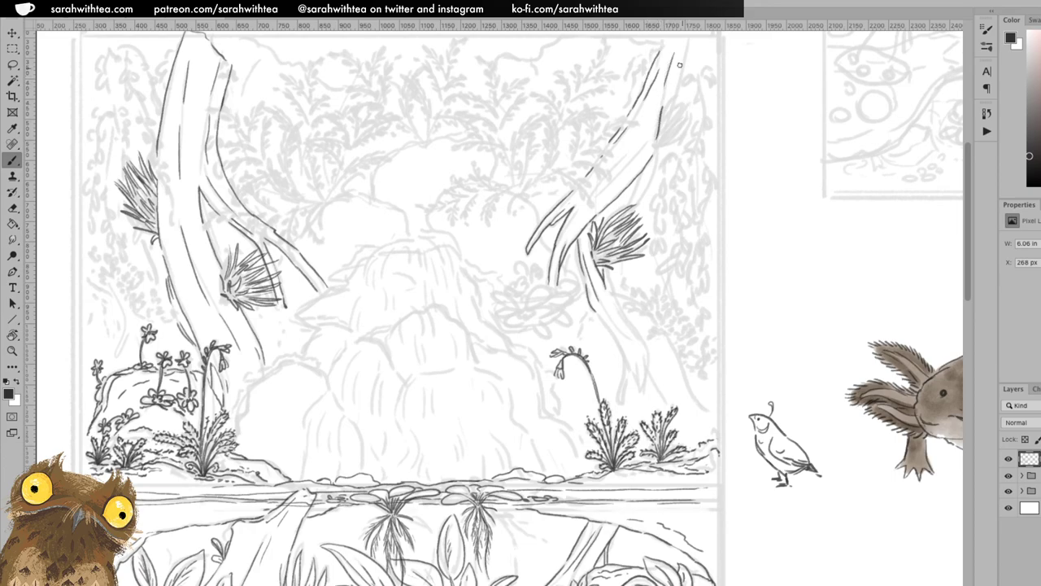
left_click_drag(691, 37, 682, 68)
left_click_drag(656, 152, 642, 193)
- Ink the right trunk's lower limb down to its split end, with inner bark lines on limb and trunk
left_click_drag(608, 270, 617, 291)
key("ctrl+z")
mouse_move(608, 270)
left_mouse_down()
mouse_move(642, 339)
mouse_move(648, 376)
left_mouse_up()
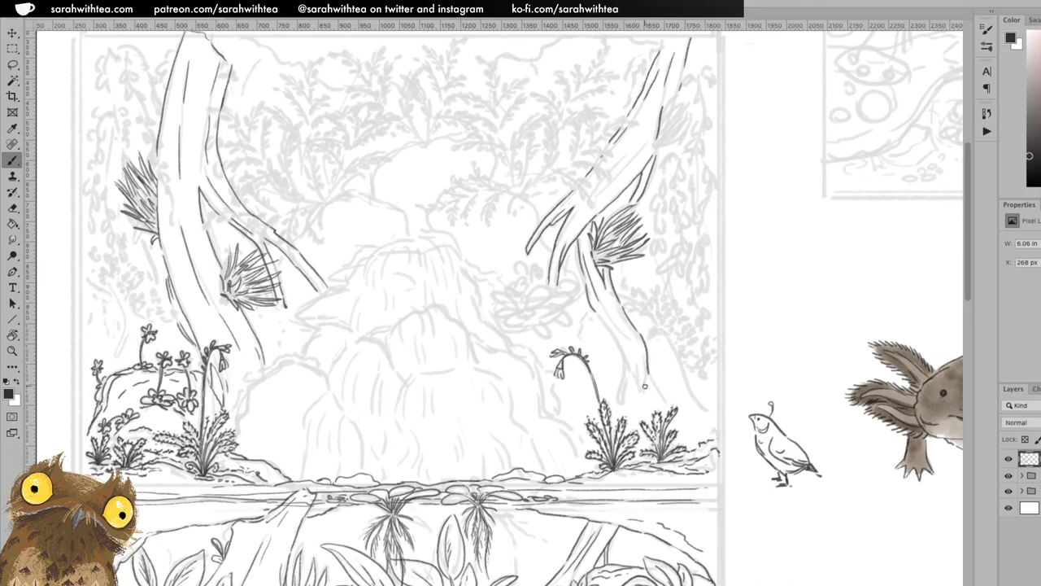
mouse_move(596, 311)
left_mouse_down()
mouse_move(623, 355)
mouse_move(619, 404)
mouse_move(636, 366)
left_mouse_up()
mouse_move(604, 306)
left_mouse_down()
mouse_move(655, 389)
mouse_move(642, 398)
mouse_move(631, 368)
left_mouse_up()
mouse_move(602, 192)
left_mouse_down()
mouse_move(648, 132)
mouse_move(605, 175)
left_mouse_up()
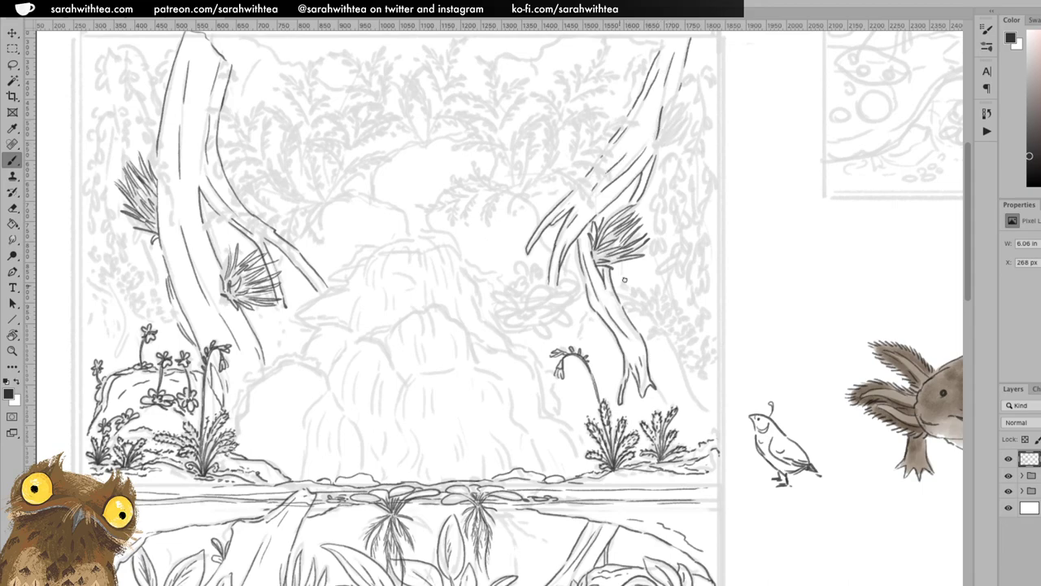
- Ink a small spiky air plant on the outer edge of the right trunk's upper part
left_click_drag(667, 235, 461, 349)
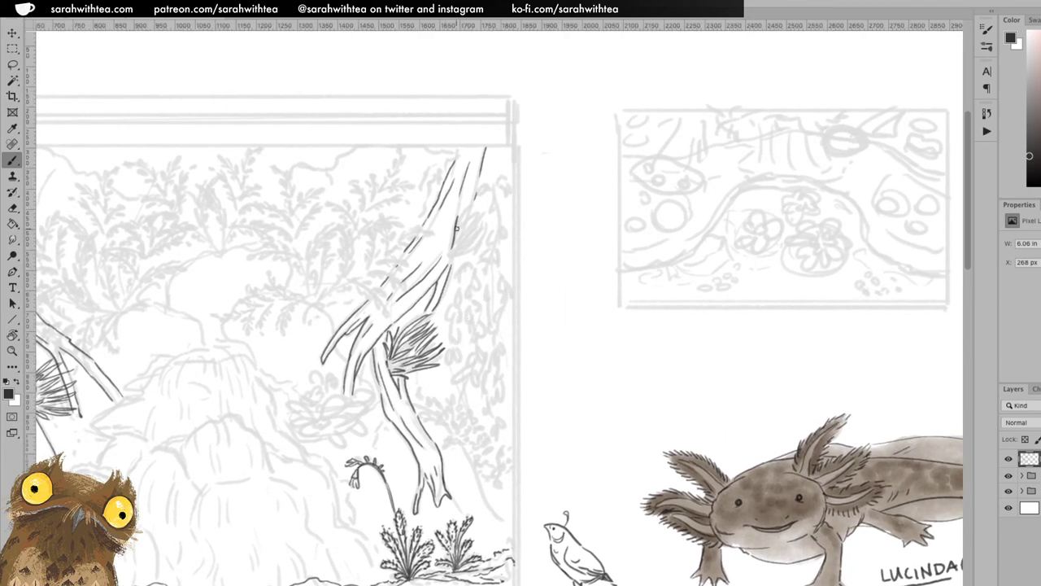
mouse_move(457, 229)
left_mouse_down()
mouse_move(454, 212)
mouse_move(457, 228)
mouse_move(478, 201)
mouse_move(442, 255)
mouse_move(457, 246)
mouse_move(450, 263)
left_mouse_up()
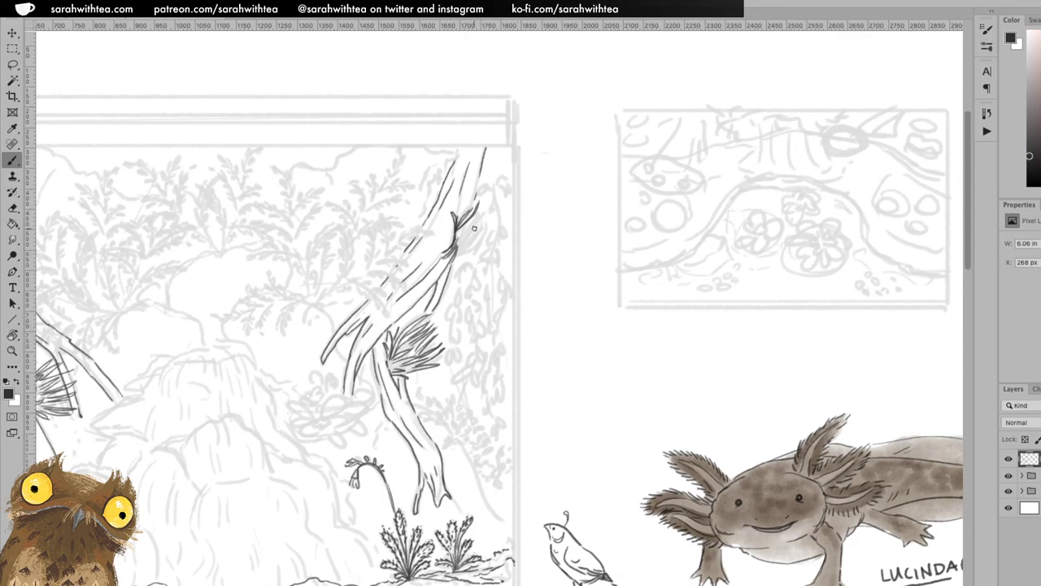
mouse_move(457, 234)
left_mouse_down()
mouse_move(486, 222)
mouse_move(470, 234)
mouse_move(486, 235)
mouse_move(455, 242)
mouse_move(487, 209)
mouse_move(487, 245)
mouse_move(469, 262)
mouse_move(469, 230)
mouse_move(488, 227)
left_mouse_up()
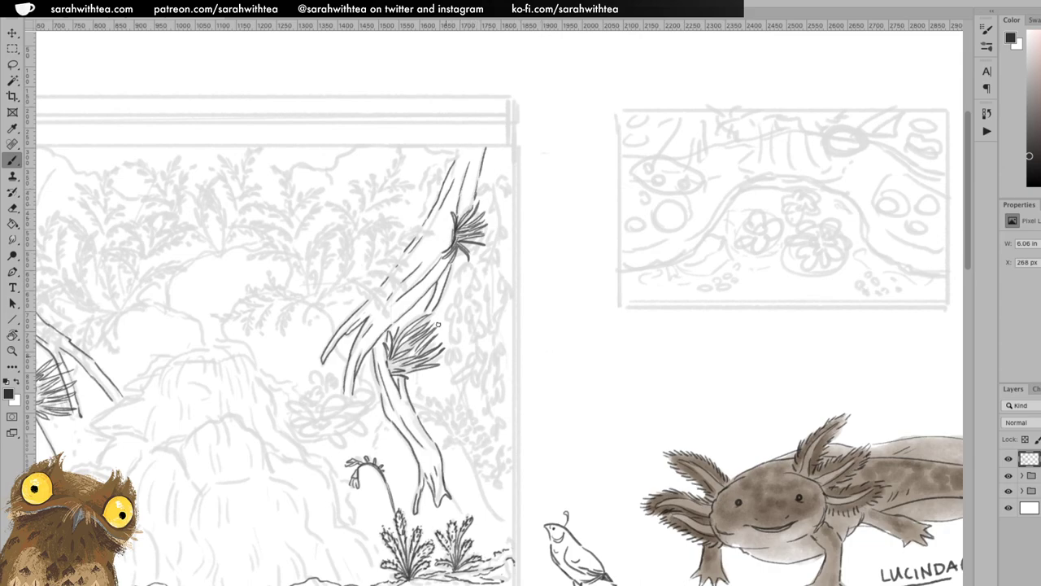
- Ink the first leaves of the rosette plant between the waterfall and the right trunk, on its waterfall side
key("z")
left_click(448, 358, "alt")
left_click(488, 357, "alt")
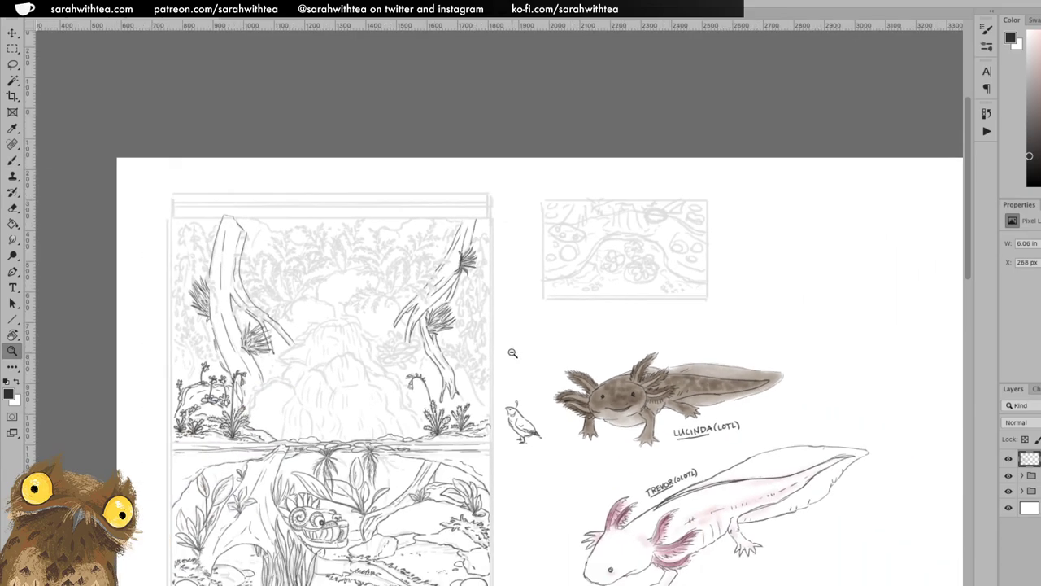
left_click_drag(486, 358, 505, 221)
key("ctrl+r")
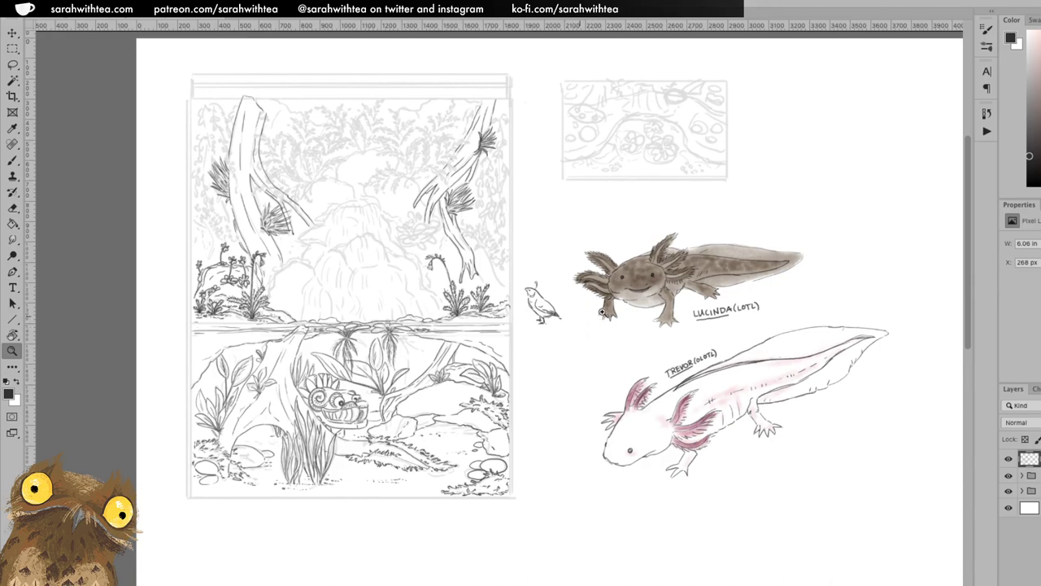
mouse_move(421, 240)
left_mouse_down()
mouse_move(437, 225)
mouse_move(434, 238)
mouse_move(413, 238)
left_mouse_up()
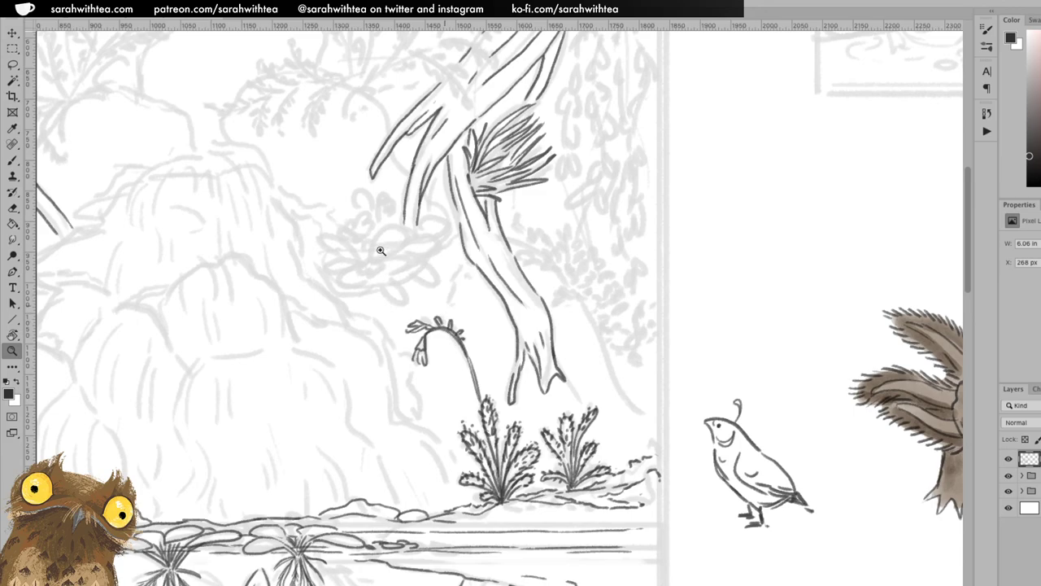
key("b")
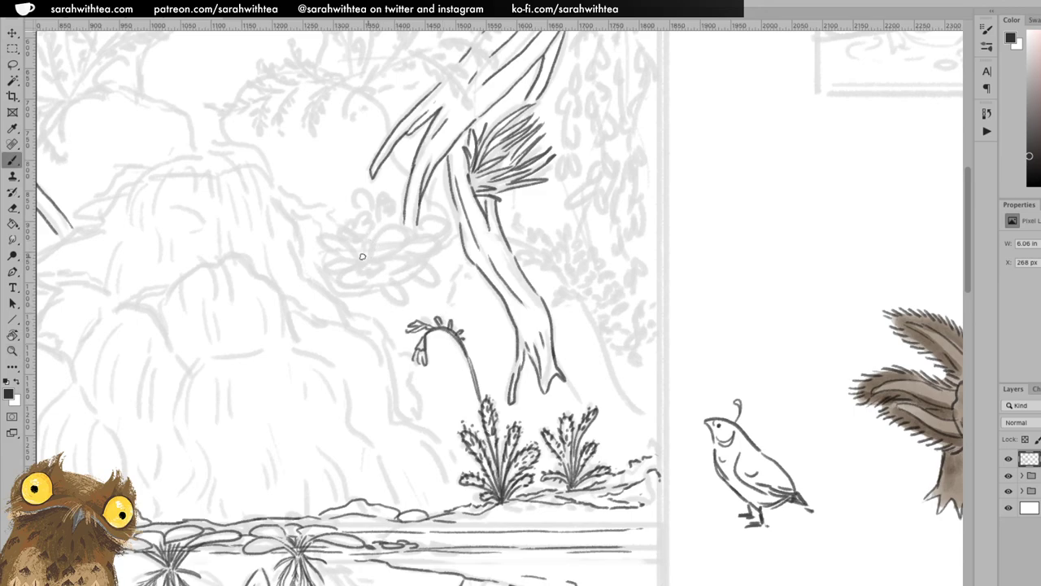
mouse_move(358, 255)
left_mouse_down()
mouse_move(347, 268)
mouse_move(353, 258)
mouse_move(367, 264)
mouse_move(350, 269)
mouse_move(356, 255)
left_mouse_up()
mouse_move(351, 249)
left_mouse_down()
mouse_move(317, 237)
mouse_move(340, 236)
mouse_move(323, 240)
mouse_move(345, 252)
mouse_move(317, 271)
mouse_move(350, 270)
mouse_move(345, 262)
mouse_move(327, 262)
mouse_move(355, 286)
mouse_move(366, 270)
mouse_move(346, 280)
mouse_move(351, 272)
left_mouse_up()
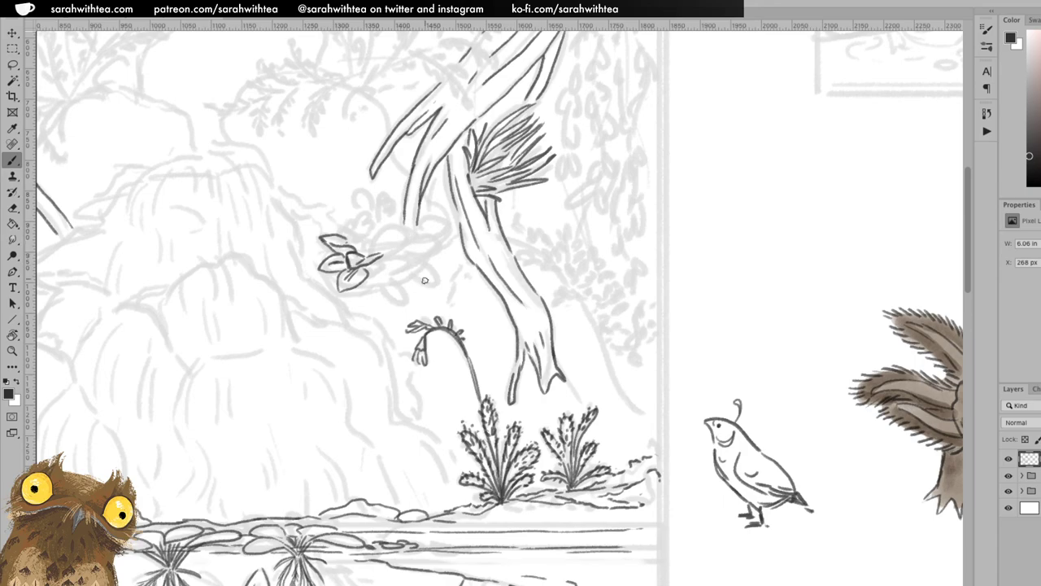
- Ink the rosette plant's front leaves and the leaves on its trunk side
mouse_move(382, 267)
left_mouse_down()
mouse_move(371, 277)
mouse_move(391, 285)
mouse_move(410, 269)
mouse_move(387, 268)
left_mouse_up()
mouse_move(394, 257)
left_mouse_down()
mouse_move(434, 252)
mouse_move(434, 240)
mouse_move(403, 246)
mouse_move(431, 251)
left_mouse_up()
mouse_move(391, 283)
left_mouse_down()
mouse_move(397, 274)
mouse_move(388, 281)
left_mouse_up()
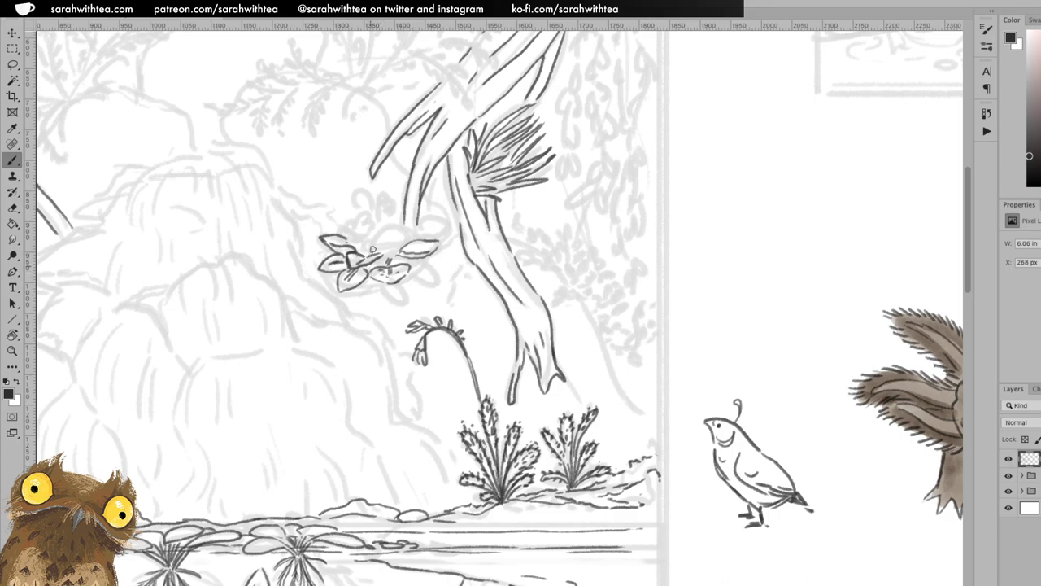
mouse_move(365, 277)
left_mouse_down()
mouse_move(379, 299)
mouse_move(392, 280)
mouse_move(374, 280)
mouse_move(403, 281)
mouse_move(397, 269)
mouse_move(432, 283)
left_mouse_up()
mouse_move(427, 267)
left_mouse_down()
mouse_move(440, 273)
mouse_move(435, 285)
left_mouse_up()
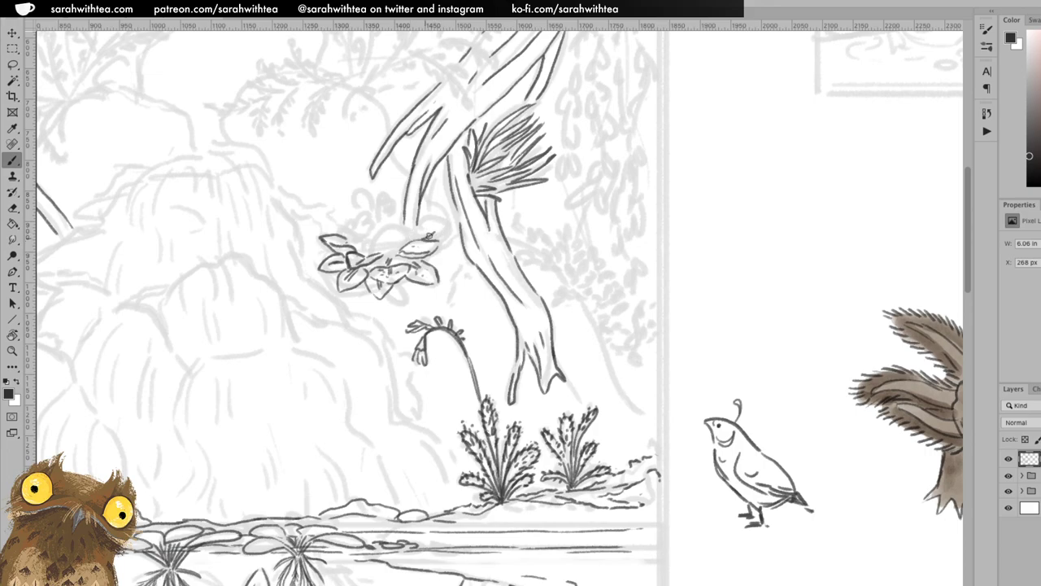
mouse_move(428, 236)
left_mouse_down()
mouse_move(443, 225)
mouse_move(421, 222)
mouse_move(415, 240)
mouse_move(419, 230)
left_mouse_up()
- Ink a cluster of small flowers in the rosette plant's centre, with the leaves behind it
mouse_move(383, 234)
left_mouse_down()
mouse_move(396, 231)
mouse_move(376, 243)
mouse_move(391, 248)
mouse_move(395, 232)
mouse_move(383, 240)
left_mouse_up()
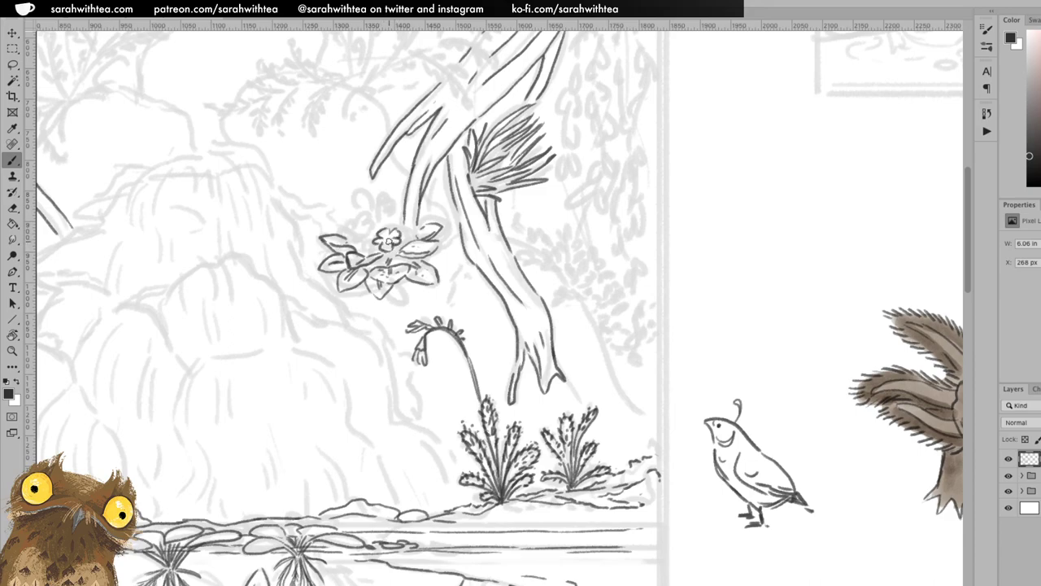
mouse_move(357, 217)
left_mouse_down()
mouse_move(371, 226)
mouse_move(366, 242)
mouse_move(351, 239)
mouse_move(348, 221)
mouse_move(358, 233)
mouse_move(392, 219)
mouse_move(351, 214)
mouse_move(358, 201)
mouse_move(348, 214)
left_mouse_up()
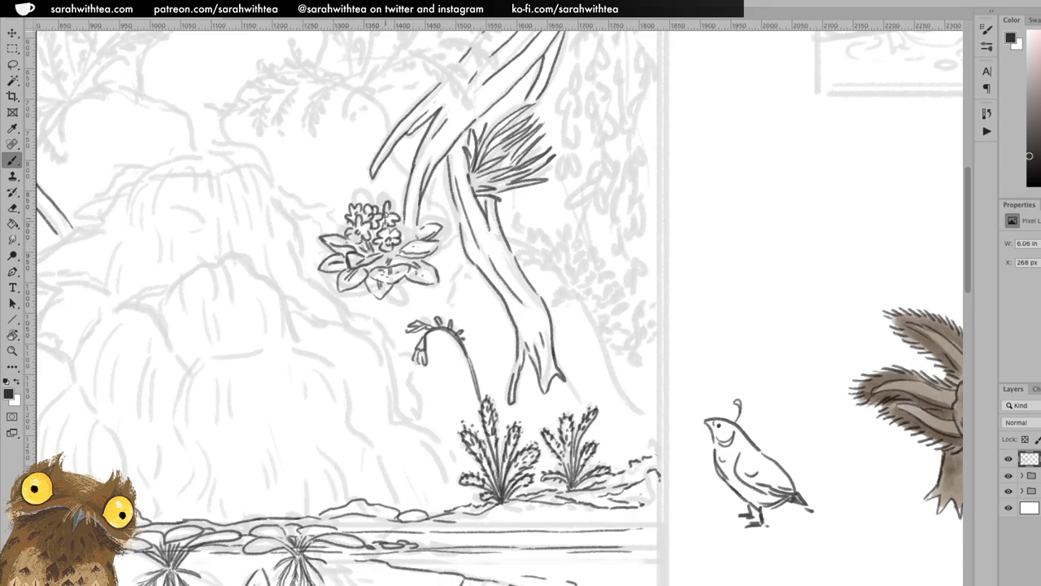
mouse_move(359, 203)
left_mouse_down()
mouse_move(362, 188)
mouse_move(374, 198)
mouse_move(363, 206)
mouse_move(385, 207)
left_mouse_up()
mouse_move(420, 222)
left_mouse_down()
mouse_move(393, 240)
mouse_move(415, 223)
left_mouse_up()
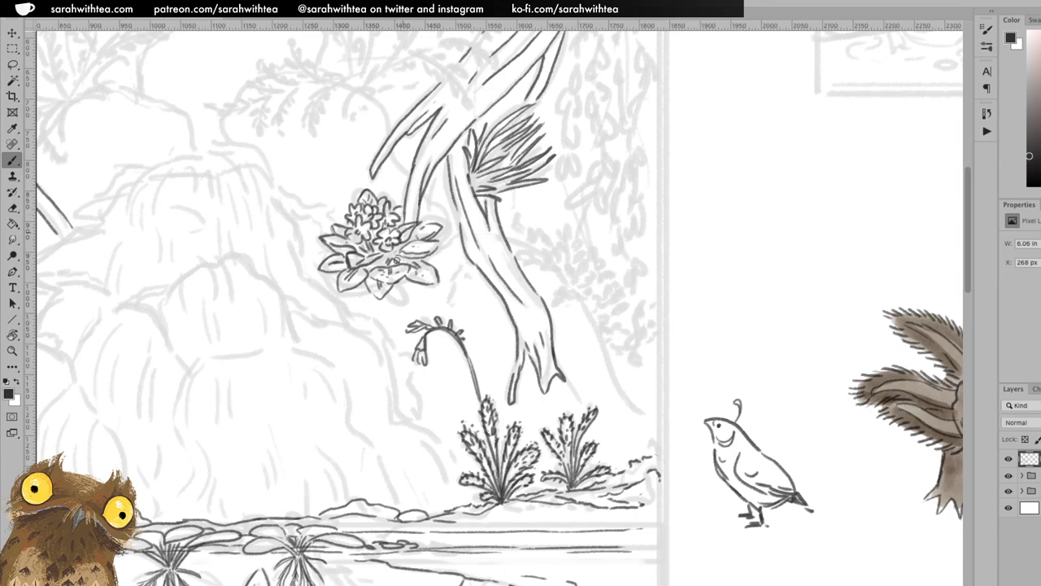
- Ink the rosette plant's last lower leaf and the rocky ledge contours around and beneath the plant
mouse_move(390, 301)
left_mouse_down()
mouse_move(389, 289)
mouse_move(411, 302)
mouse_move(401, 279)
left_mouse_up()
left_click_drag(300, 215, 339, 230)
mouse_move(437, 247)
left_mouse_down()
mouse_move(435, 264)
mouse_move(473, 281)
mouse_move(453, 279)
mouse_move(447, 264)
mouse_move(469, 270)
mouse_move(409, 315)
left_mouse_up()
mouse_move(351, 290)
left_mouse_down()
mouse_move(418, 308)
mouse_move(442, 294)
mouse_move(403, 315)
mouse_move(452, 286)
left_mouse_up()
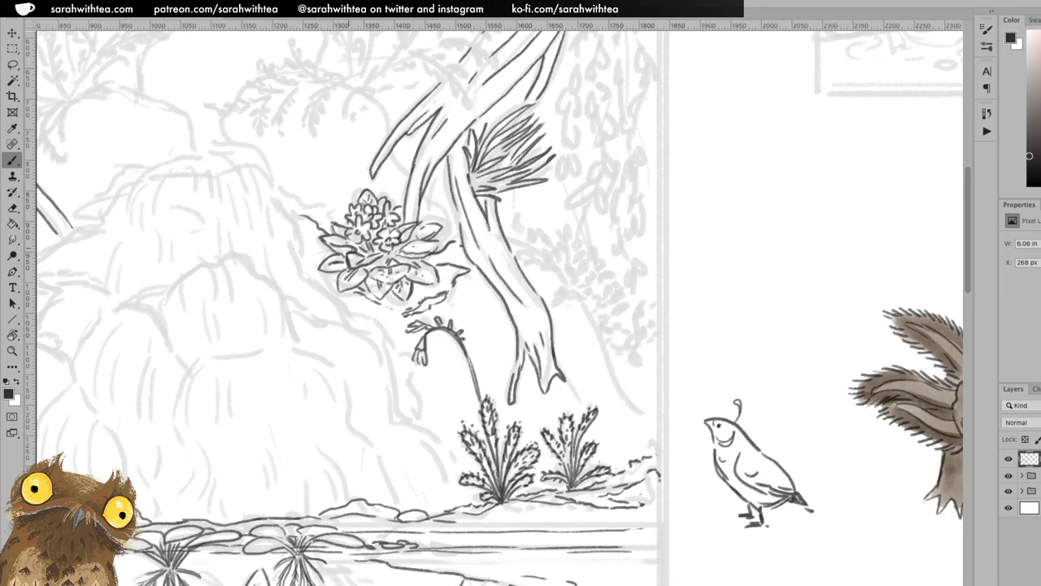
- Clean up the quail sketch by erasing its dark wing tip and redrawing the chest and tail lines
key("z")
left_click(507, 277, "alt")
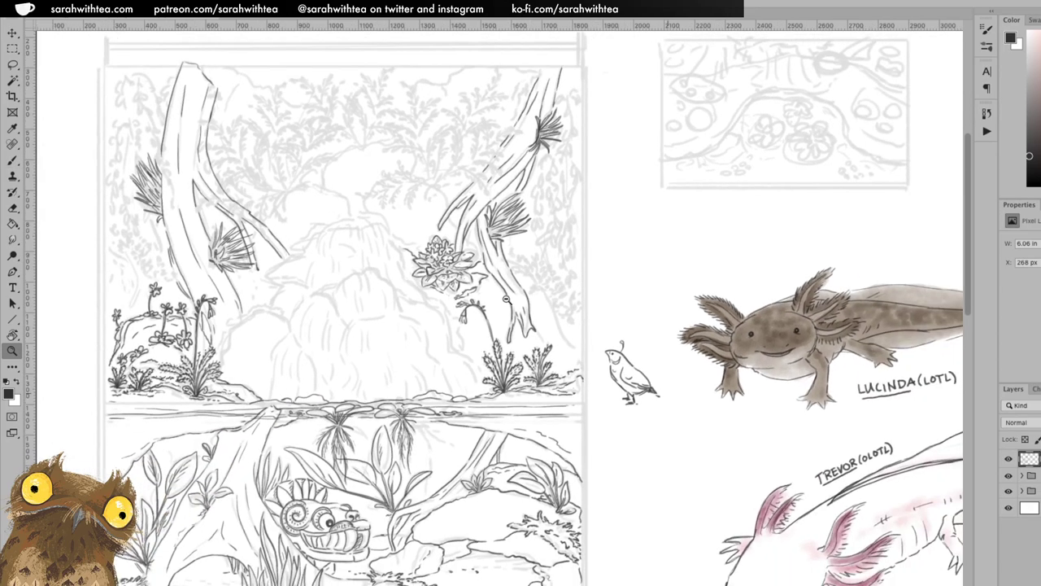
left_click(506, 300, "alt")
left_click_drag(649, 334, 521, 242)
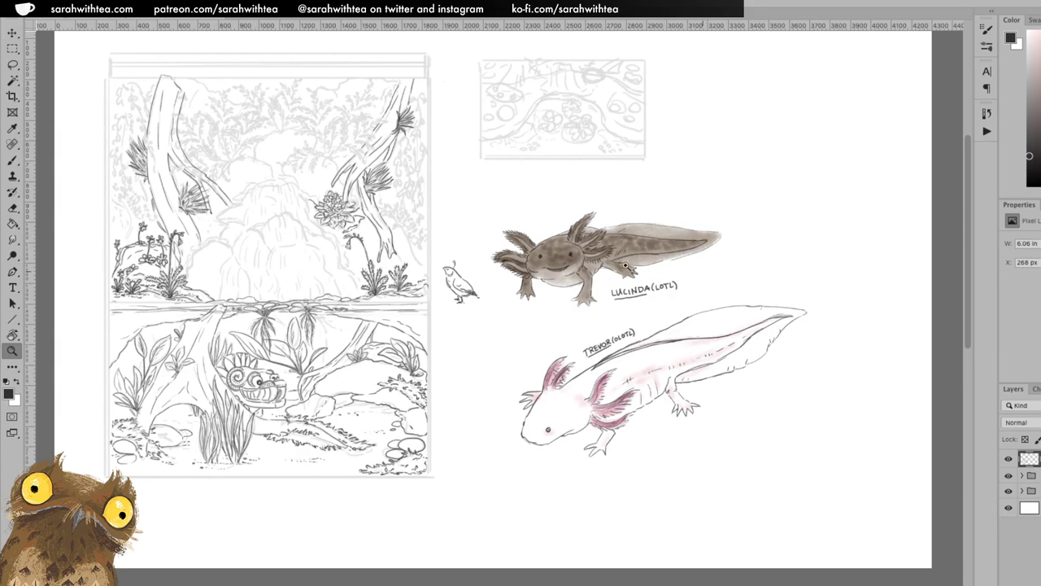
left_click(475, 281)
key("e")
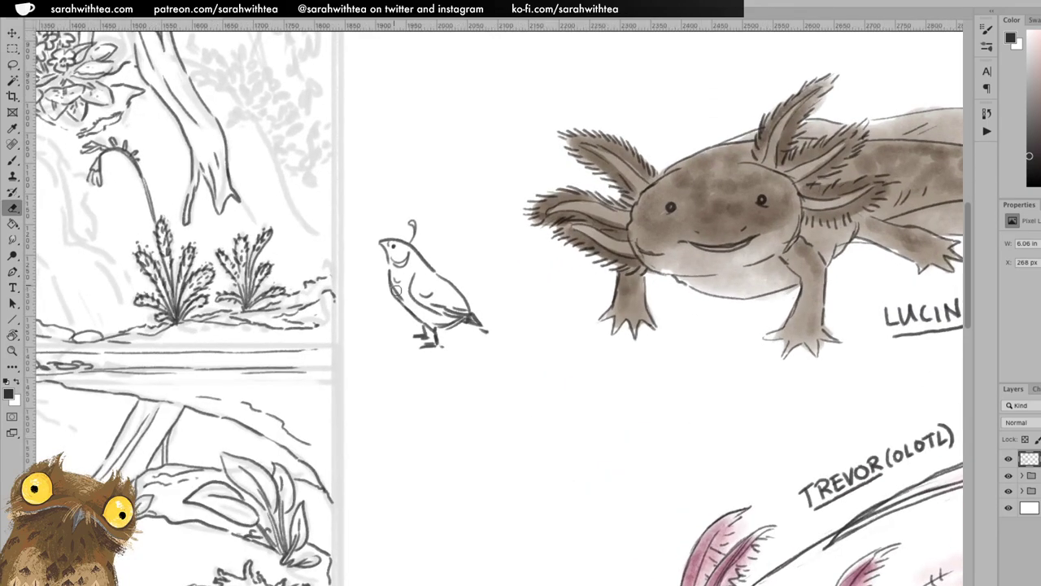
key("b")
left_click_drag(398, 287, 406, 289)
key("e")
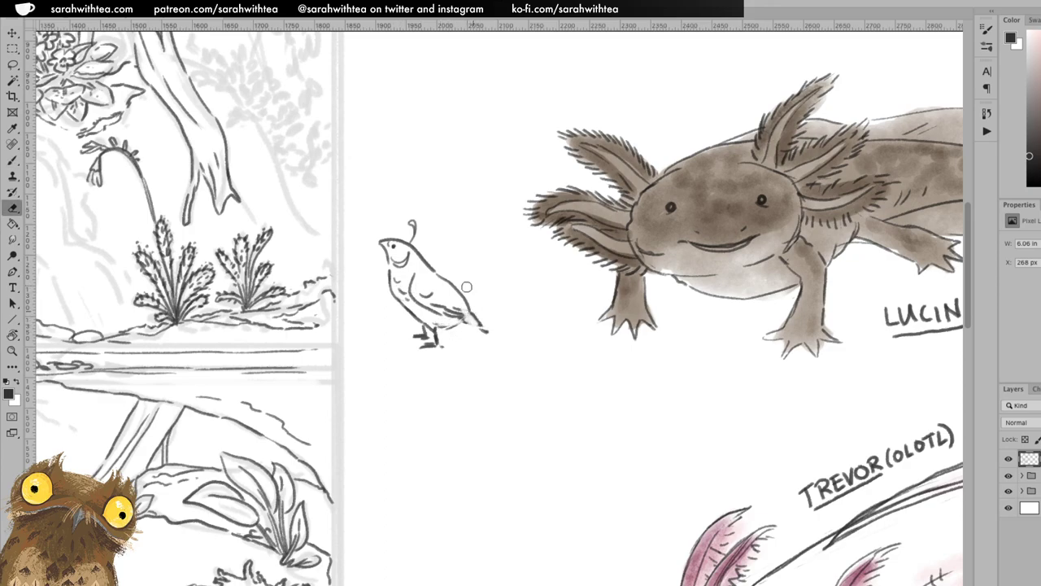
key("b")
left_click_drag(436, 327, 480, 327)
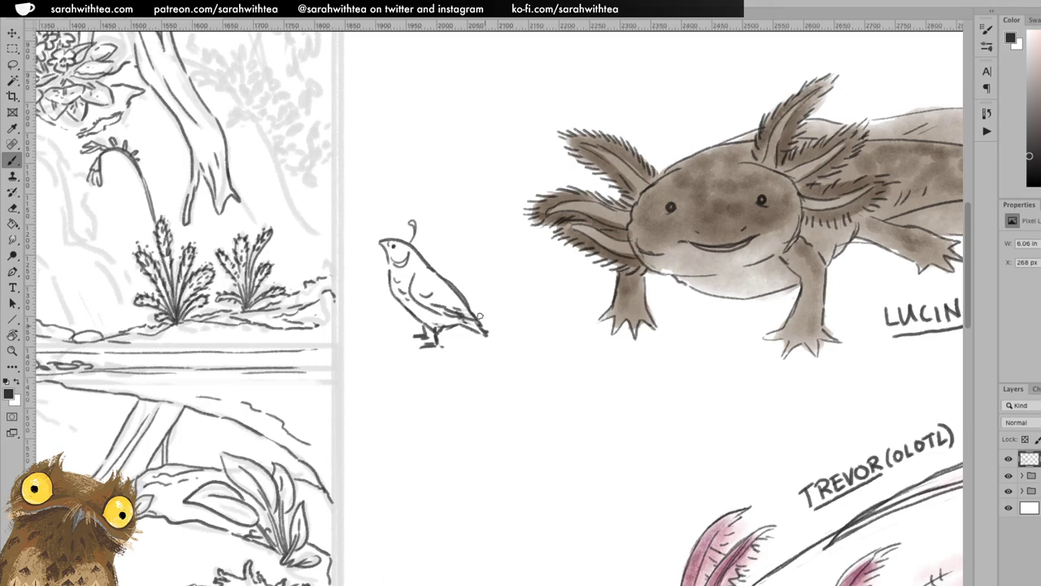
key("e")
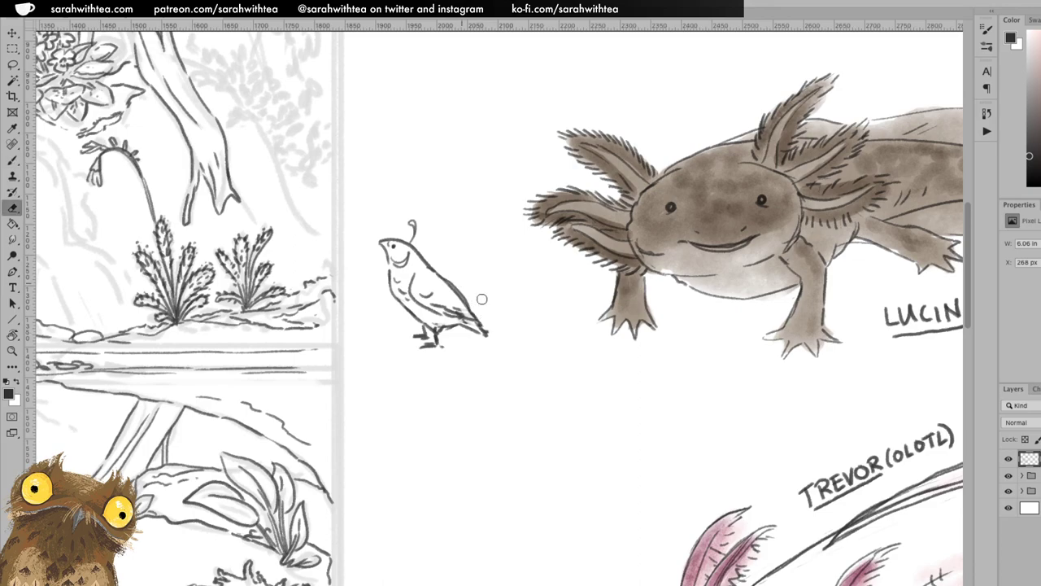
left_click(553, 351)
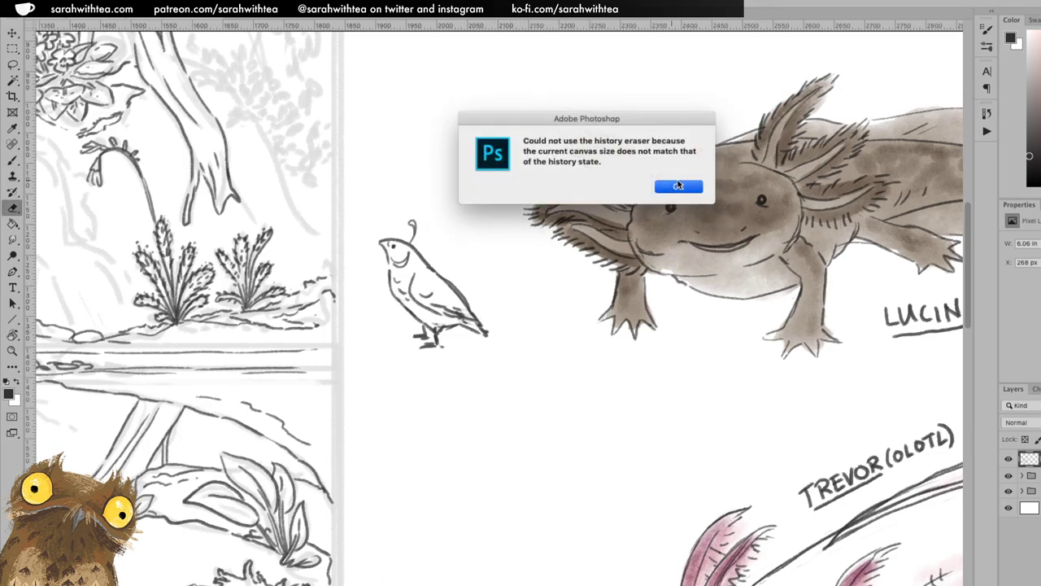
key("Return")
- Select the quail with a freehand outline, then cut and paste it onto its own layer
key("l")
mouse_move(518, 307)
left_mouse_down()
mouse_move(398, 184)
mouse_move(513, 317)
left_mouse_up()
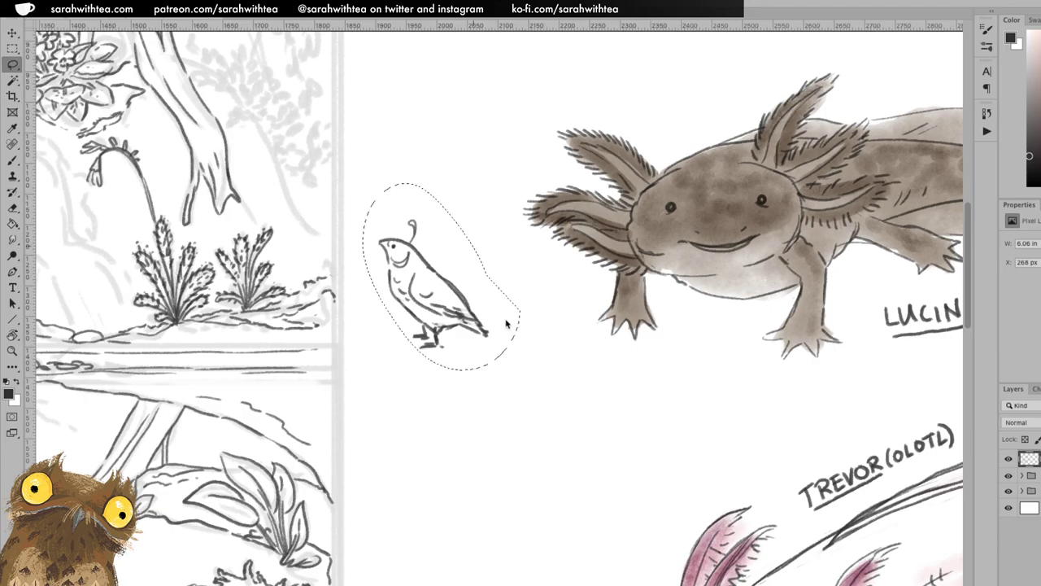
key("ctrl+x")
key("ctrl+v")
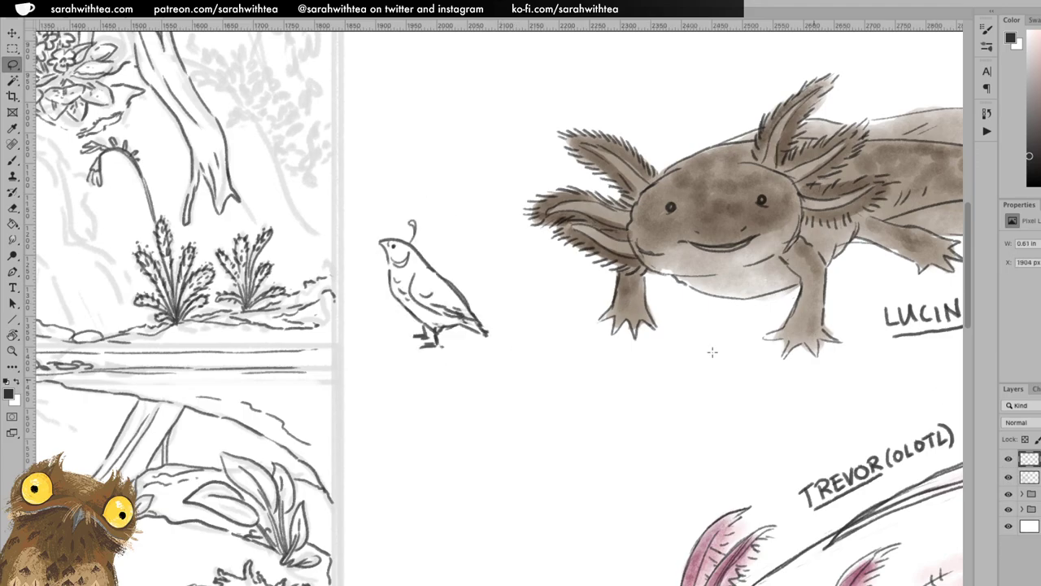
- Move the quail to the empty area beyond the brown axolotl's tail
key("z")
left_click(511, 344, "alt")
left_click(523, 375, "alt")
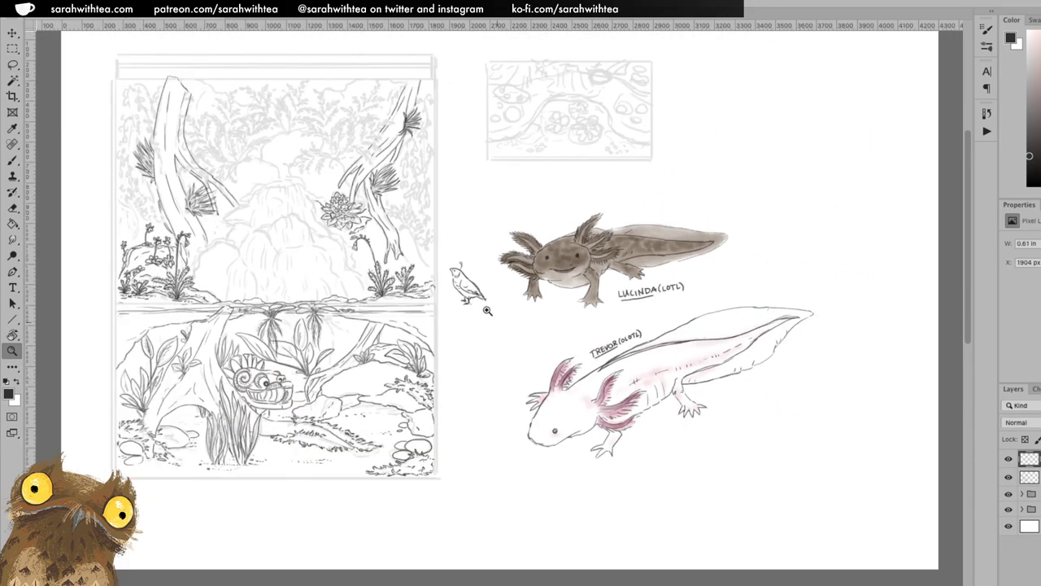
key("v")
left_click_drag(475, 302, 773, 274)
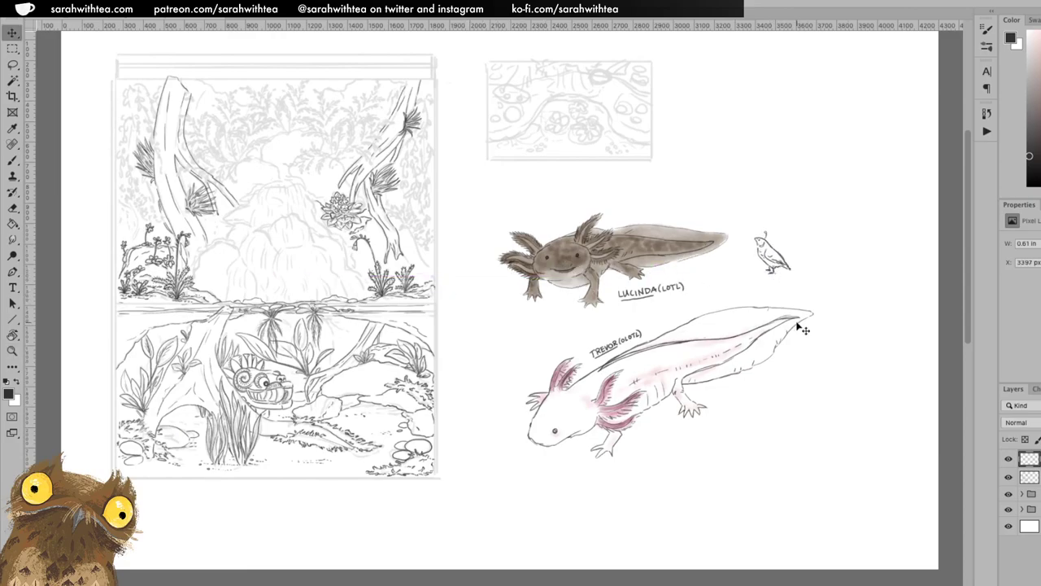
left_click_drag(726, 402, 707, 384)
key("ctrl+r")
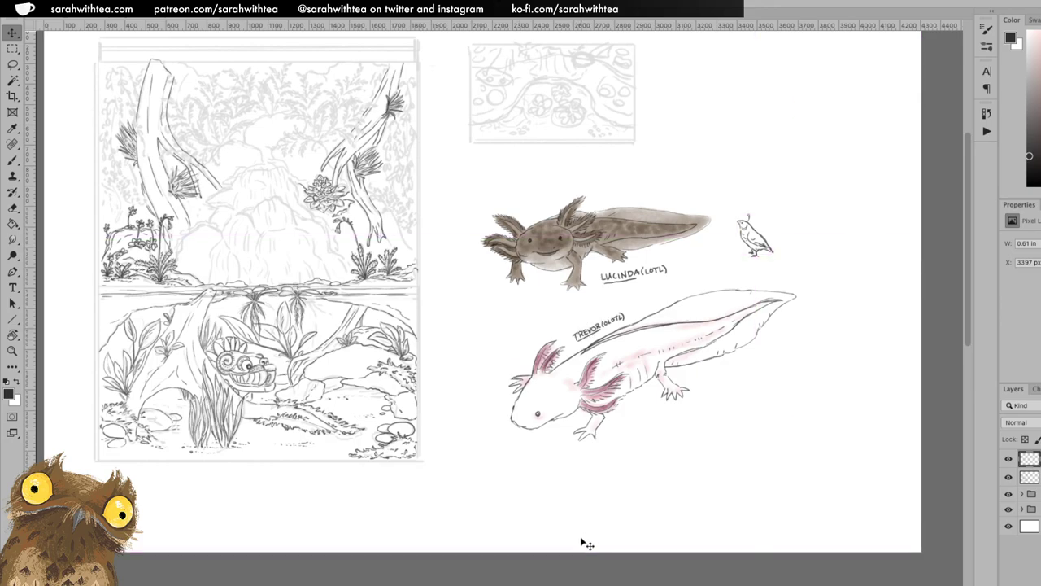
- Examine the inked tank drawing and the axolotl and quail sketches at different magnifications
key("z")
left_click(362, 304)
left_click_drag(405, 300, 522, 356)
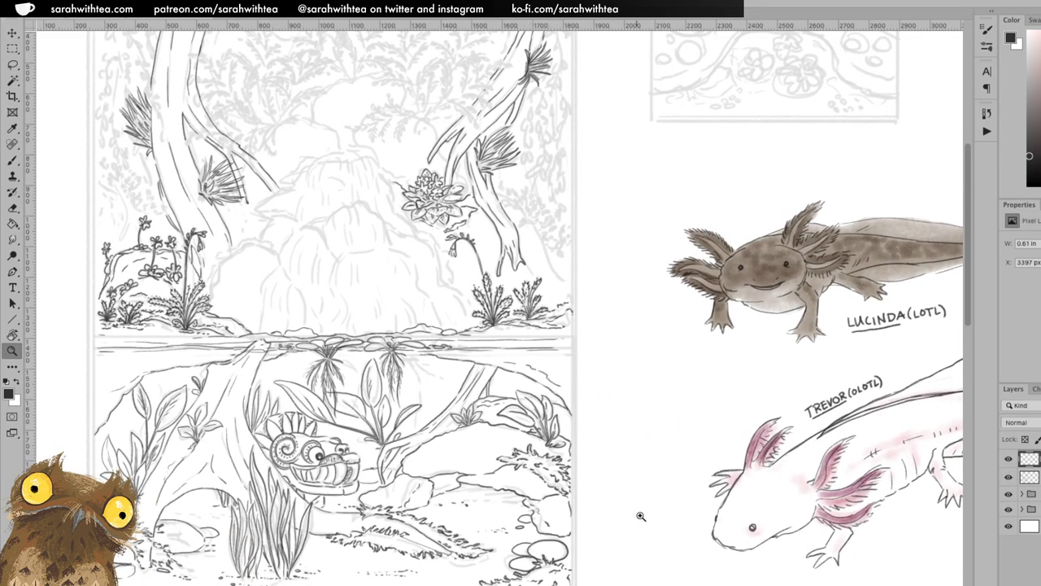
left_click_drag(611, 475, 651, 461)
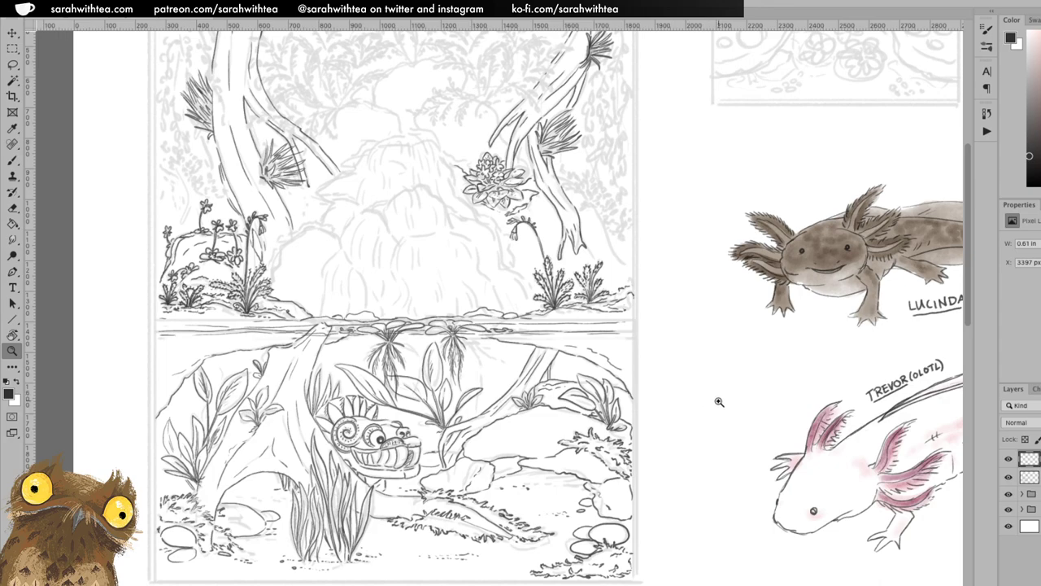
left_click(668, 415, "alt")
left_click_drag(676, 401, 622, 473)
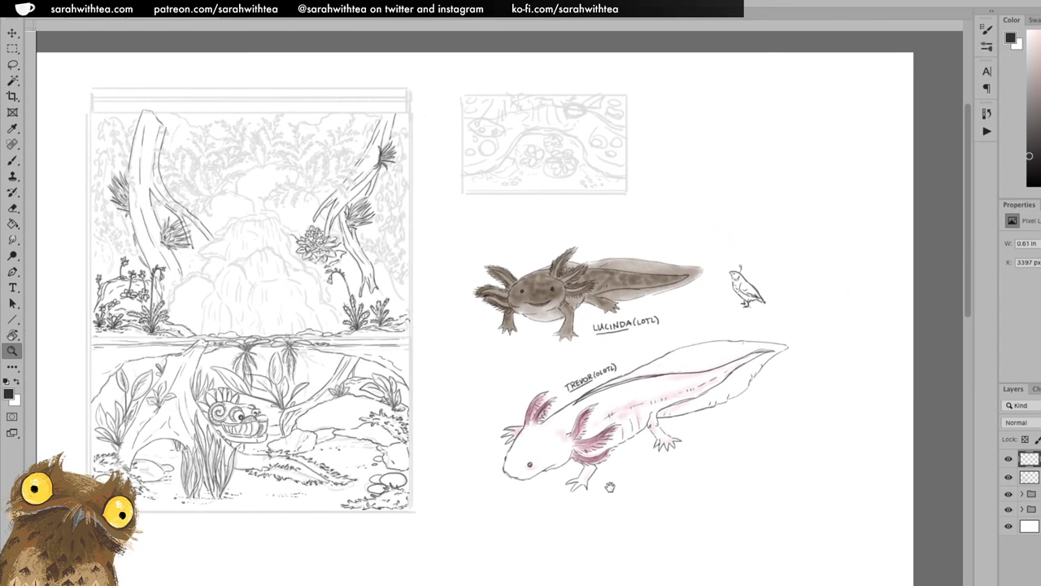
left_click(737, 393)
left_click_drag(733, 391, 702, 400)
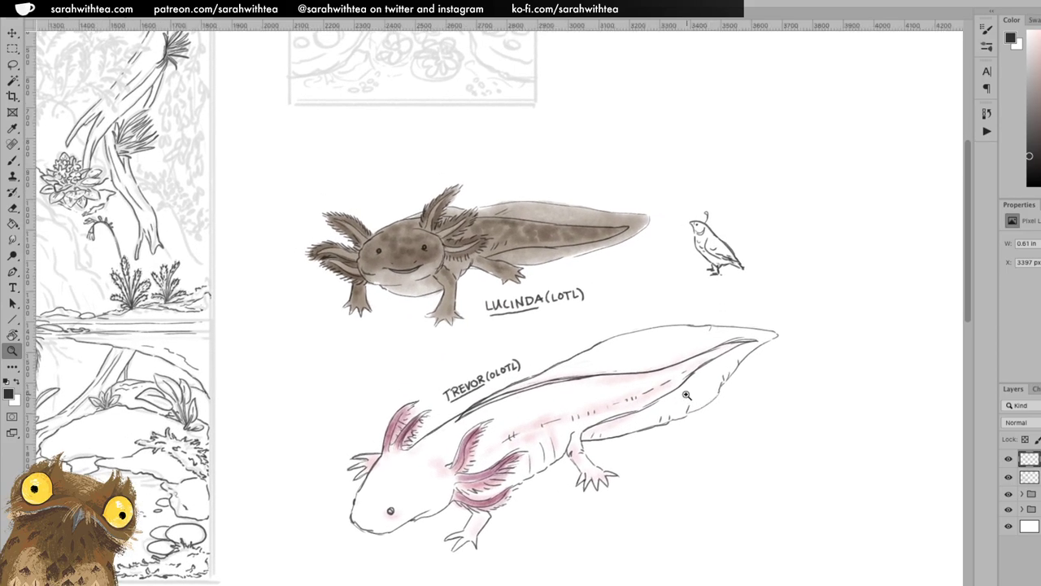